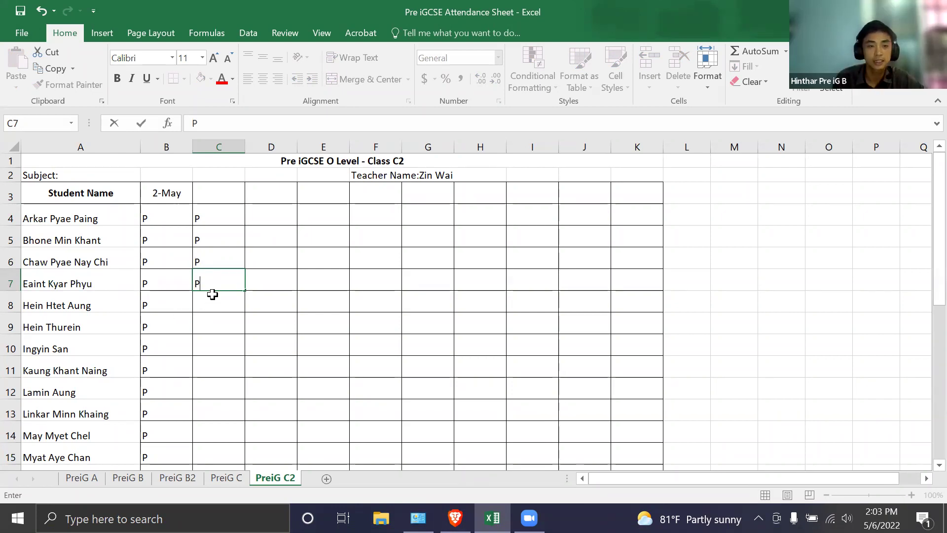
Step: Confirm C7, then enter P in C9, C11, C12 and C13, leaving rows 8 and 10 blank
{"action": "key", "text": "Return"}
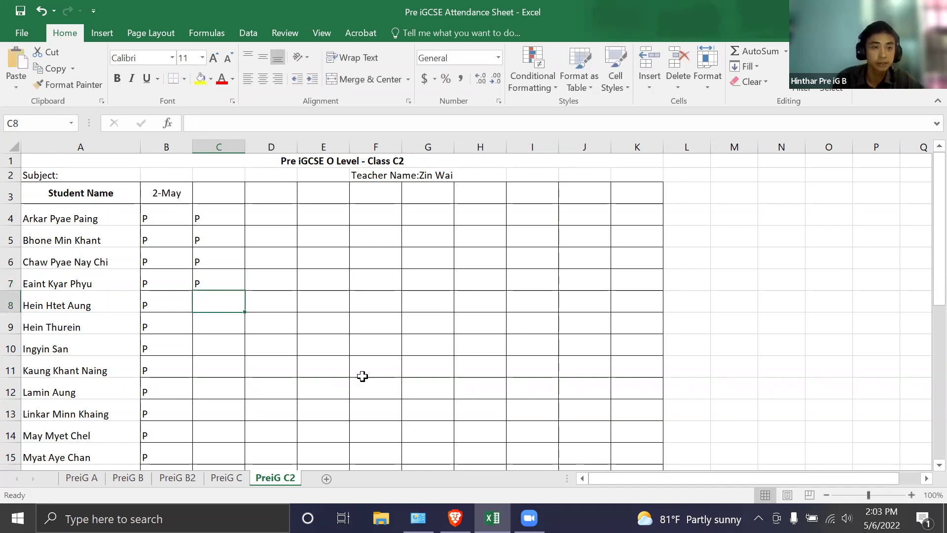
{"action": "left_click", "coordinate": [214, 328]}
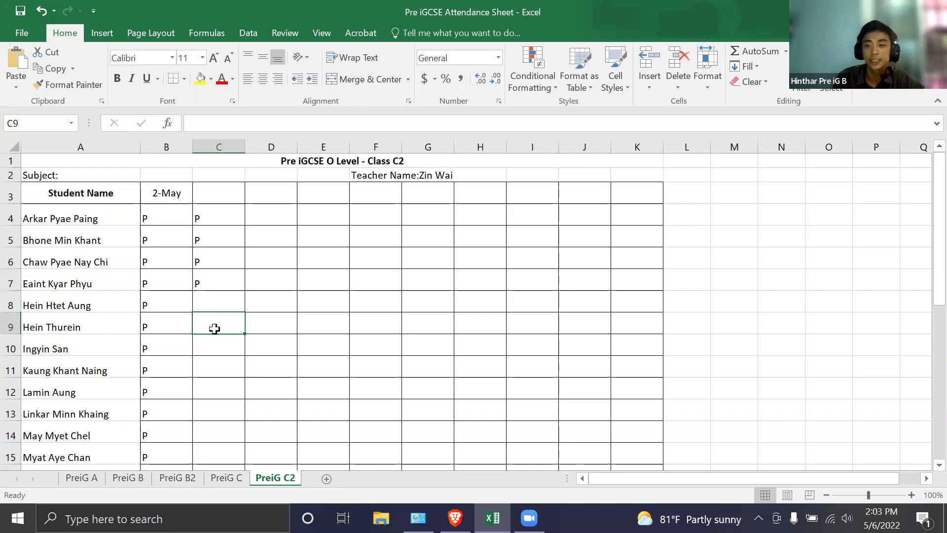
{"action": "double_click", "coordinate": [214, 329]}
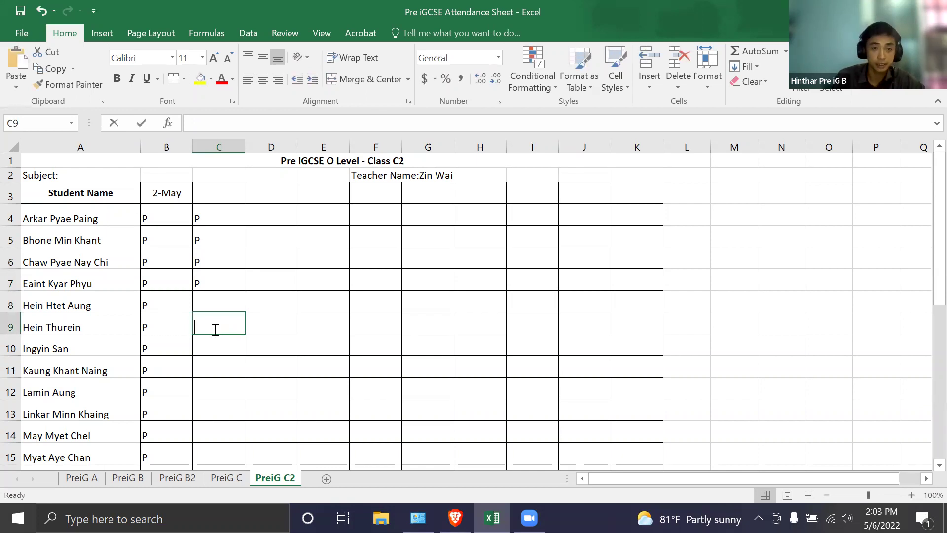
{"action": "type", "text": "P"}
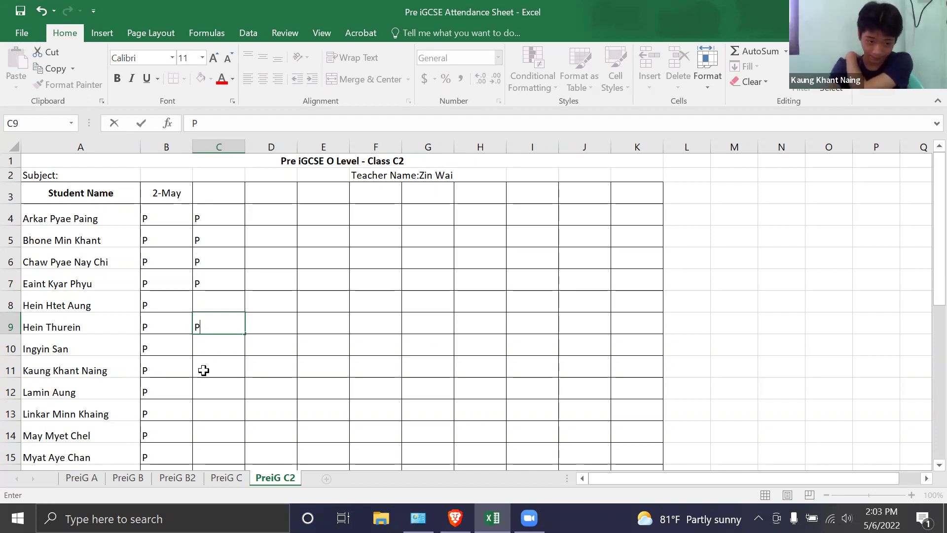
{"action": "left_click", "coordinate": [204, 371]}
{"action": "type", "text": "P"}
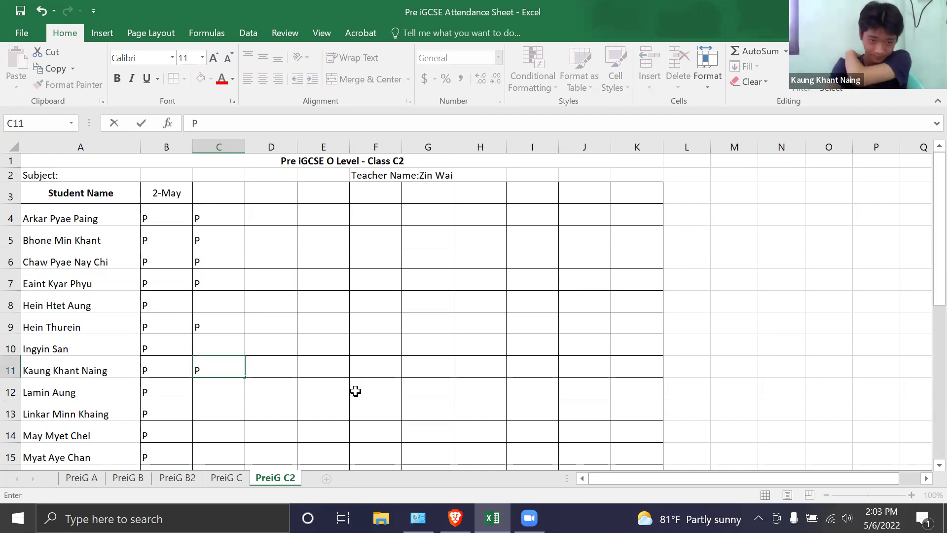
{"action": "left_click", "coordinate": [205, 395]}
{"action": "type", "text": "P"}
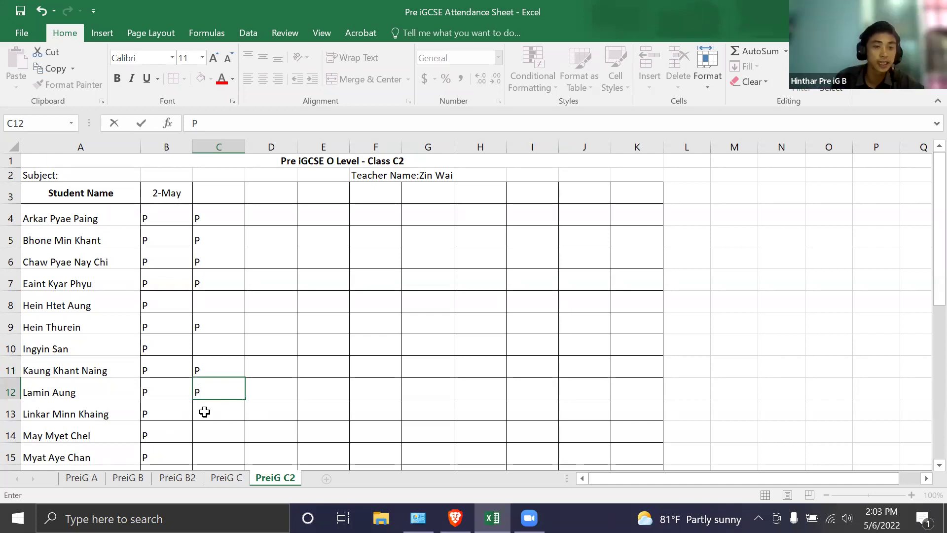
{"action": "left_click", "coordinate": [208, 410]}
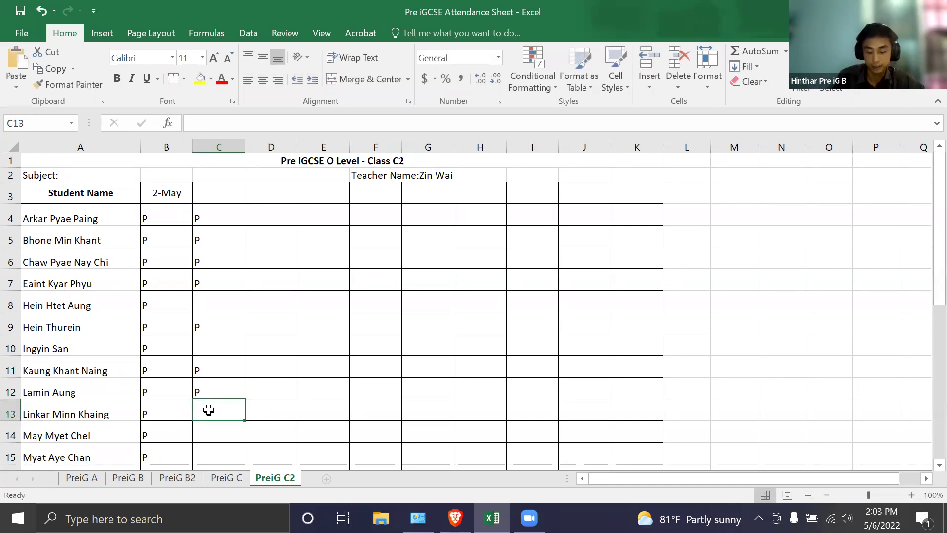
{"action": "type", "text": "P"}
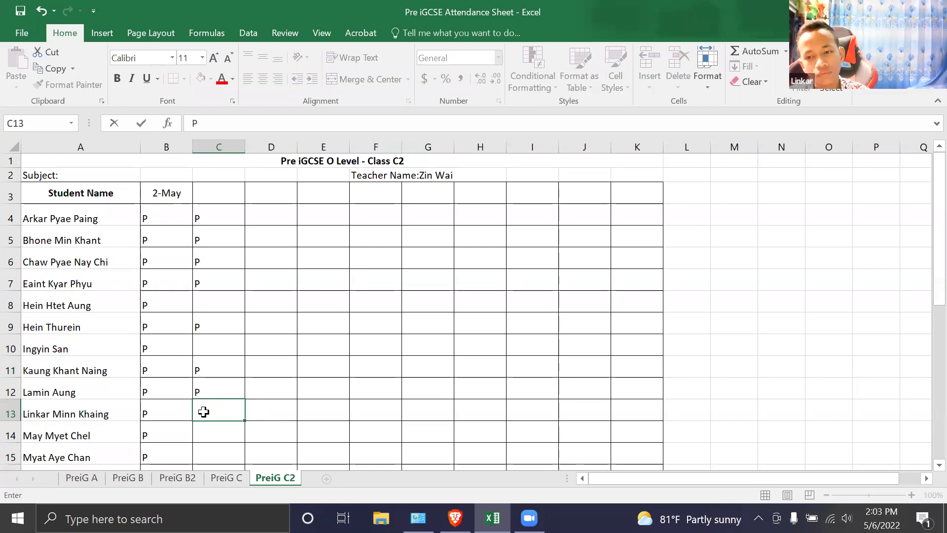
Step: Enter P in cells C14, C15 and C16
{"action": "scroll", "coordinate": [202, 412], "scroll_direction": "down", "scroll_amount": 1}
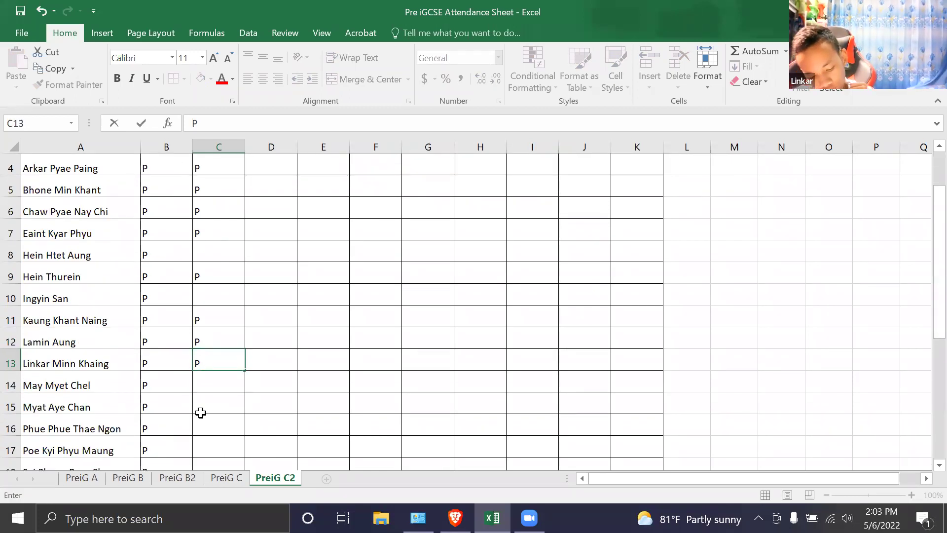
{"action": "left_click", "coordinate": [206, 385]}
{"action": "type", "text": "P"}
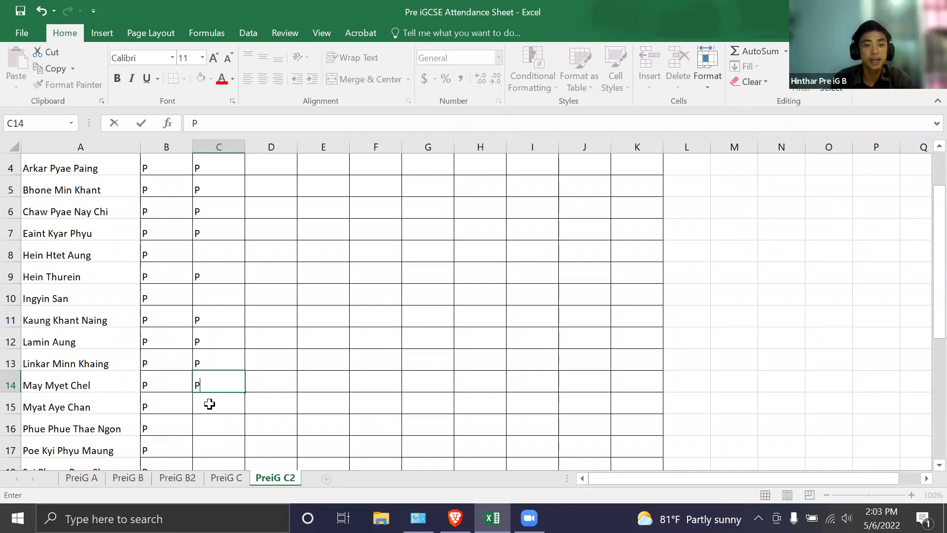
{"action": "left_click", "coordinate": [210, 404]}
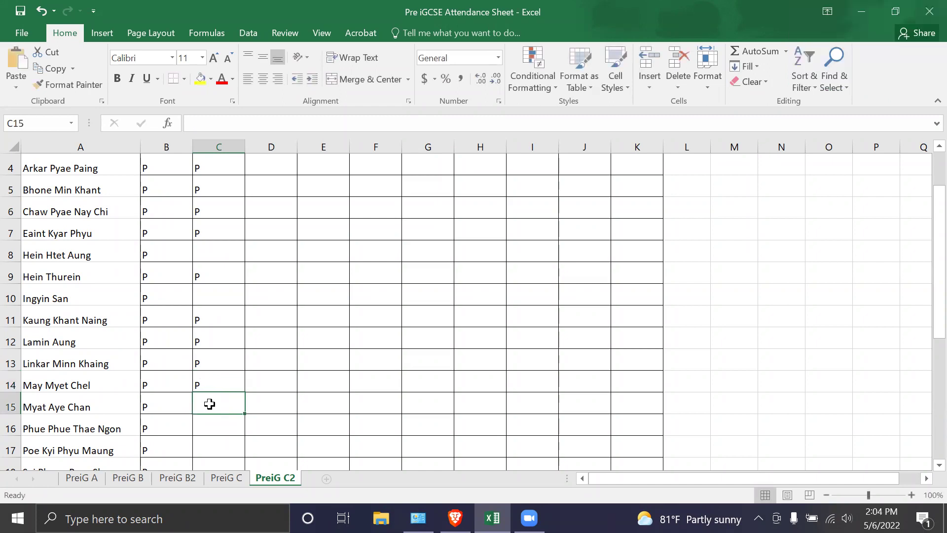
{"action": "type", "text": "P"}
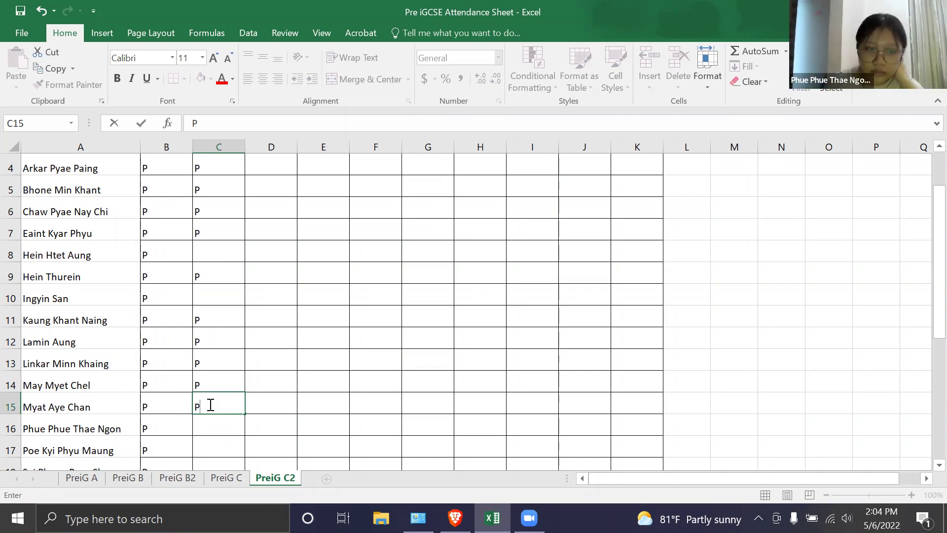
{"action": "left_click", "coordinate": [224, 423]}
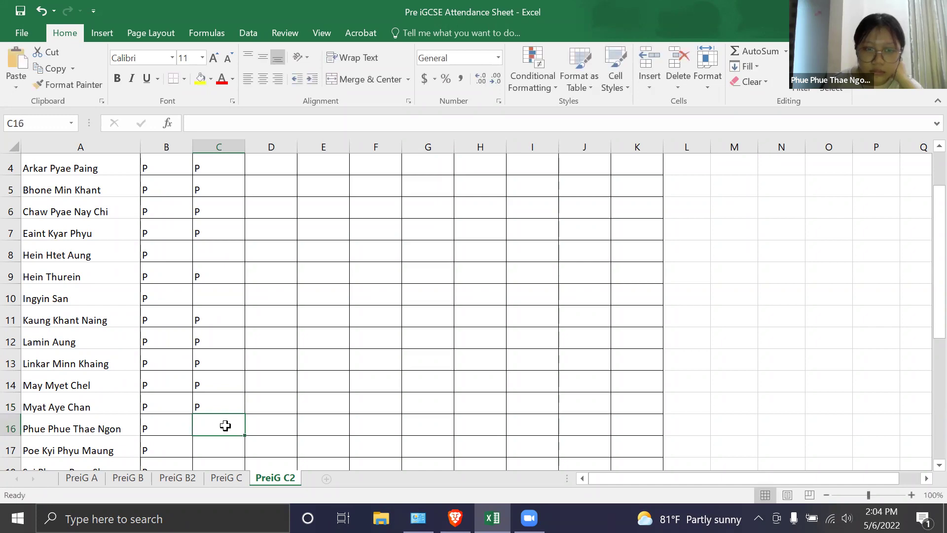
{"action": "type", "text": "P"}
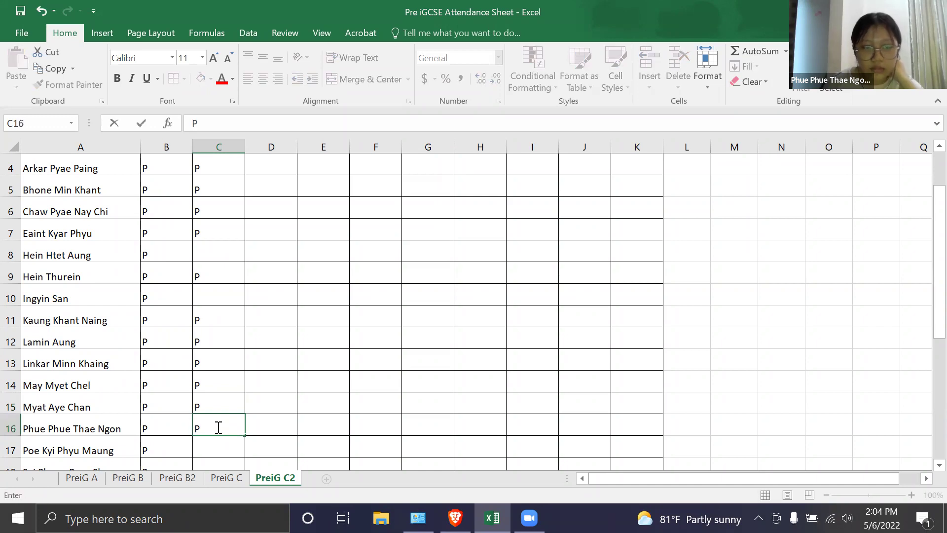
{"action": "scroll", "coordinate": [219, 428], "scroll_direction": "down", "scroll_amount": 2}
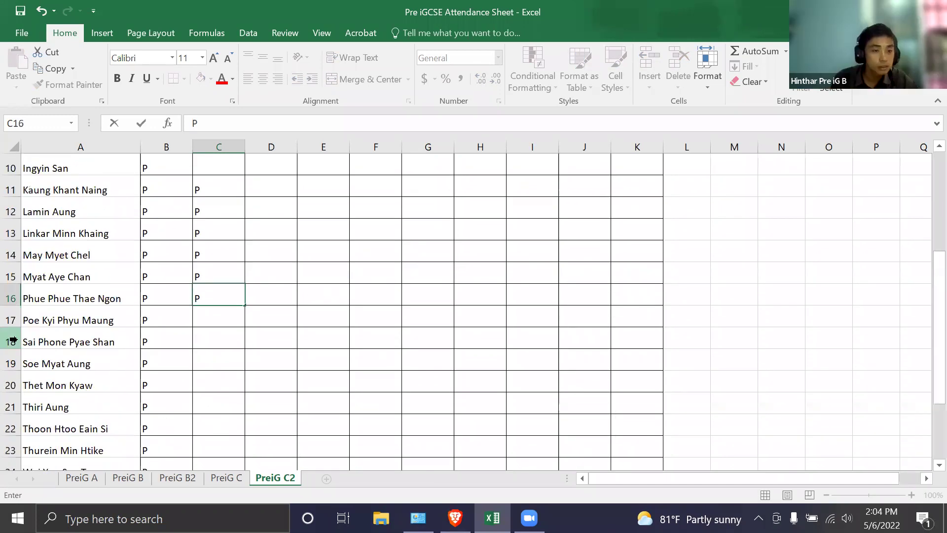
Step: Enter P in cells C17, C18 and C19
{"action": "left_click", "coordinate": [209, 324]}
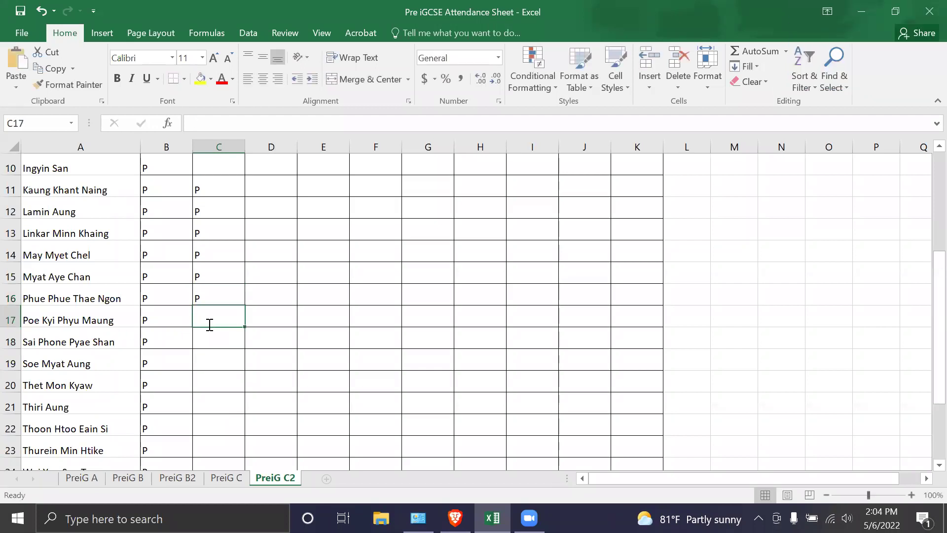
{"action": "type", "text": "P"}
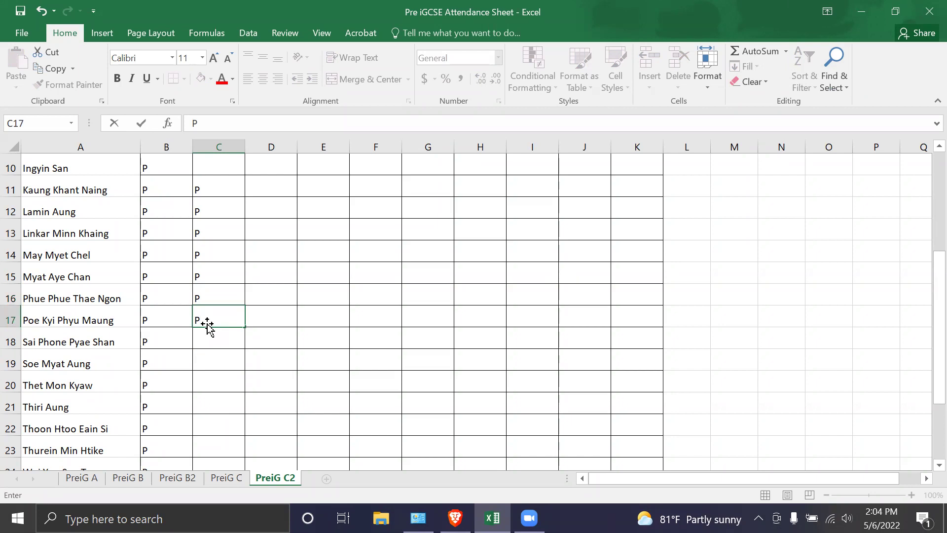
{"action": "left_click", "coordinate": [214, 342]}
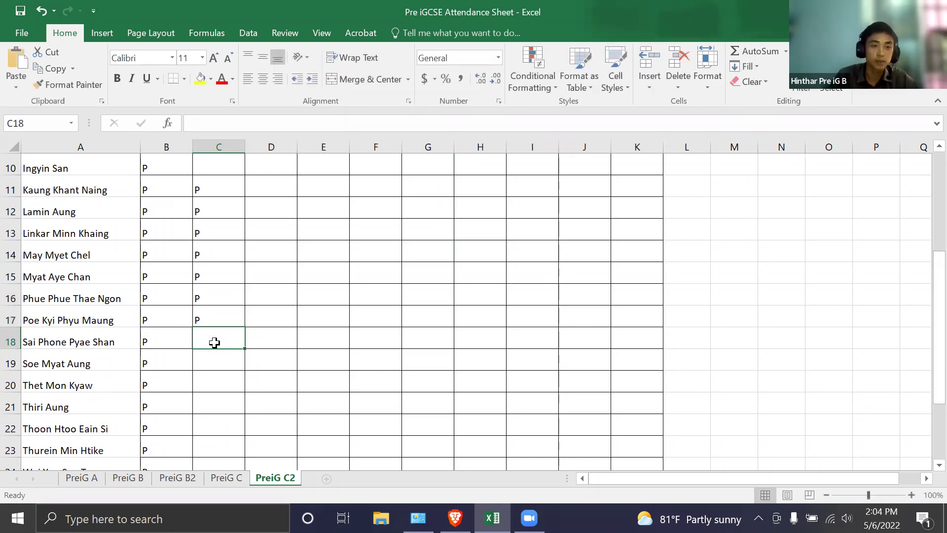
{"action": "type", "text": "P"}
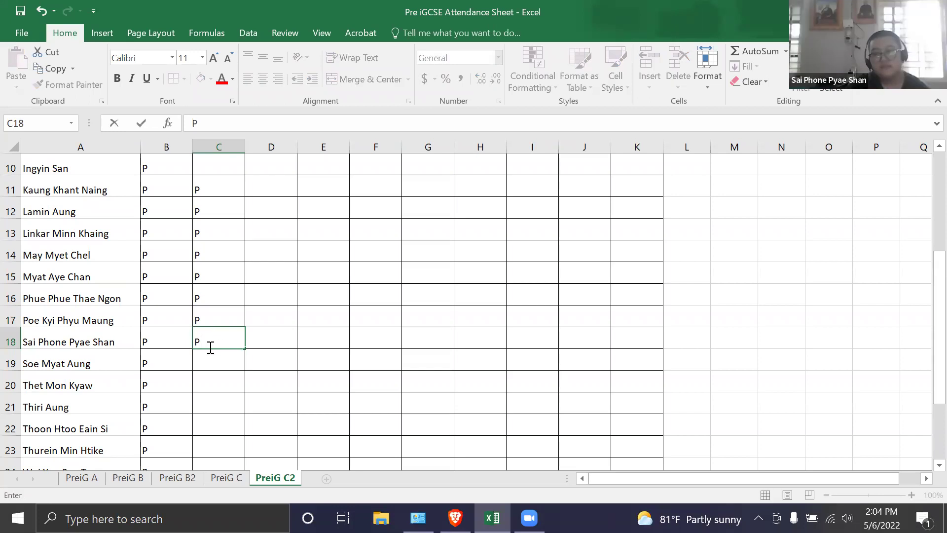
{"action": "left_click", "coordinate": [211, 365]}
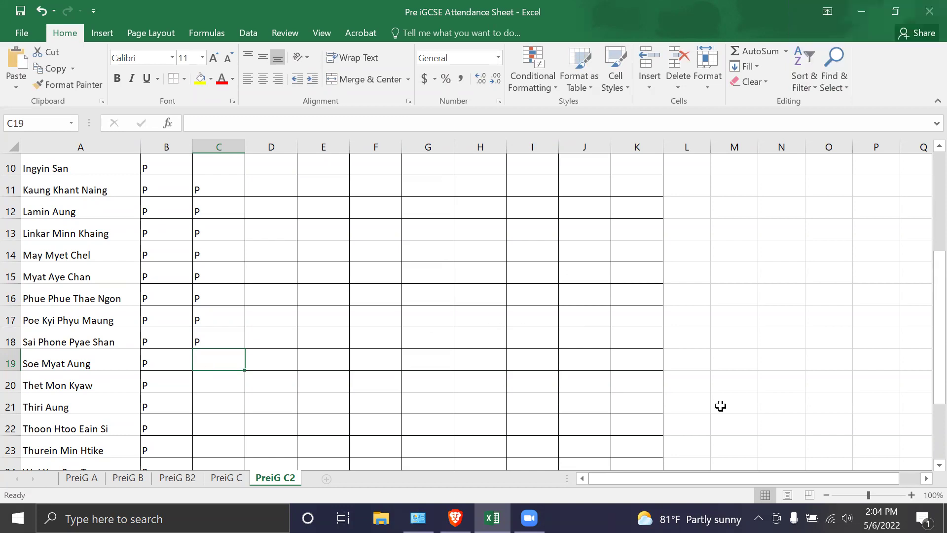
{"action": "type", "text": "P"}
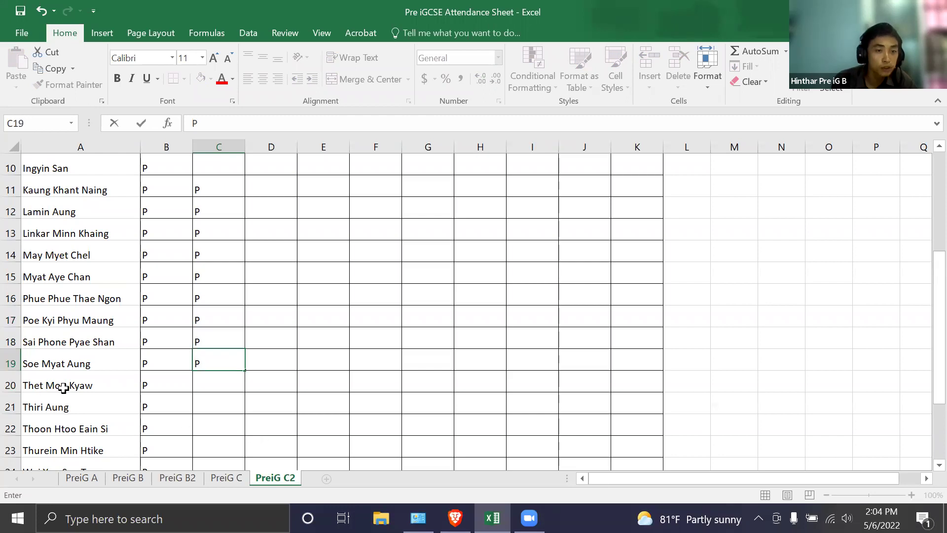
Step: Leave C20 and C21 blank and enter P in C22, C23 and C24
{"action": "left_click", "coordinate": [212, 385]}
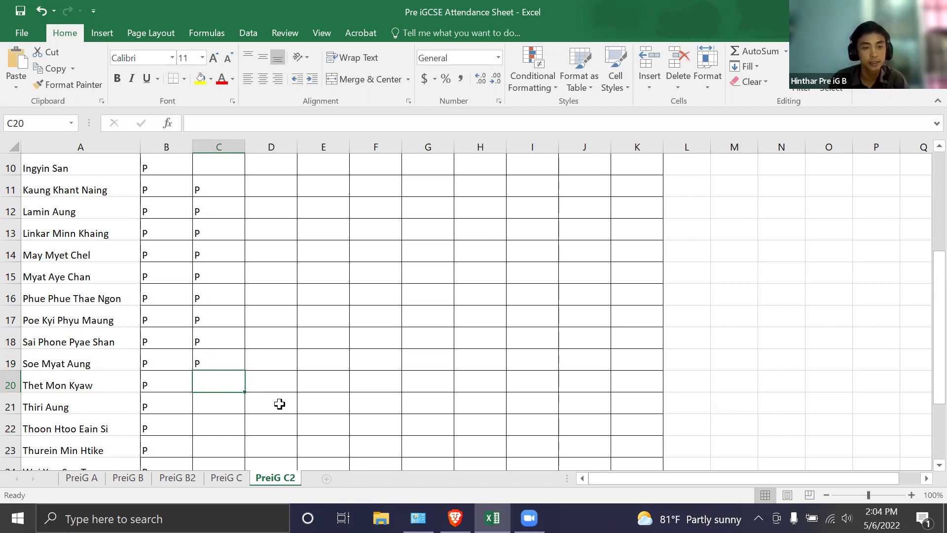
{"action": "left_click", "coordinate": [213, 409]}
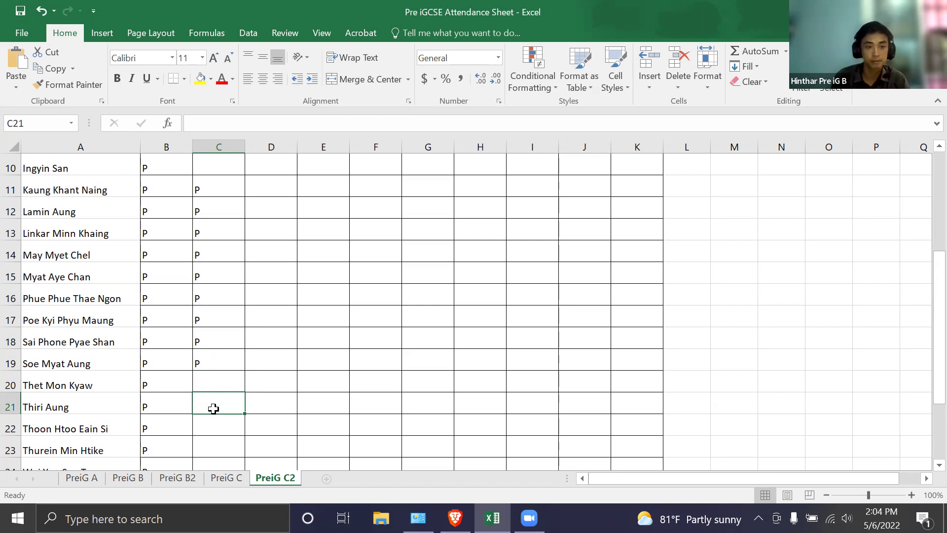
{"action": "scroll", "coordinate": [301, 429], "scroll_direction": "down", "scroll_amount": 1}
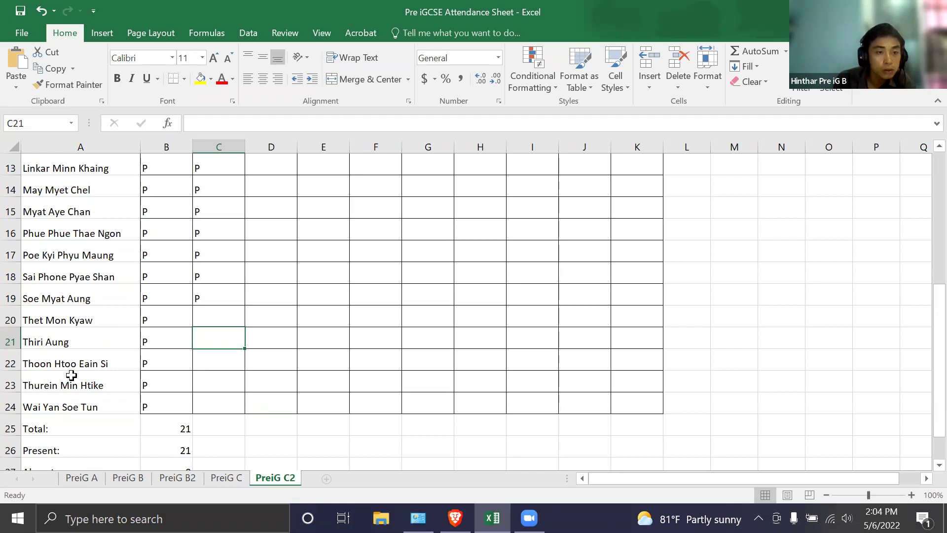
{"action": "left_click", "coordinate": [221, 363]}
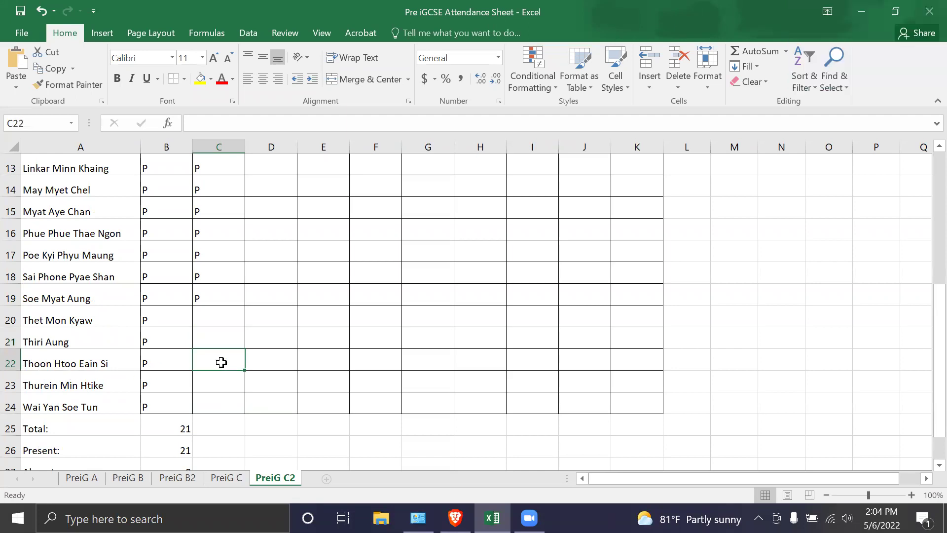
{"action": "type", "text": "P"}
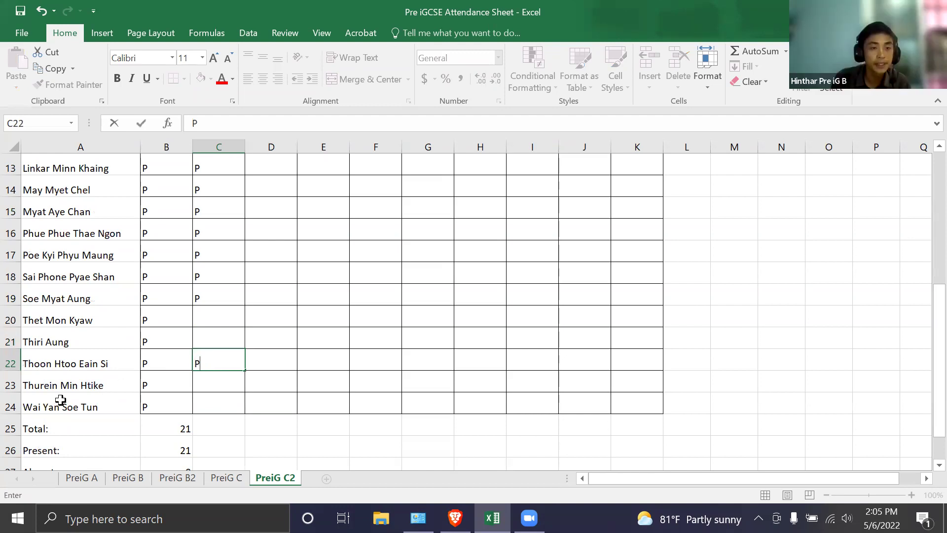
{"action": "left_click", "coordinate": [204, 387]}
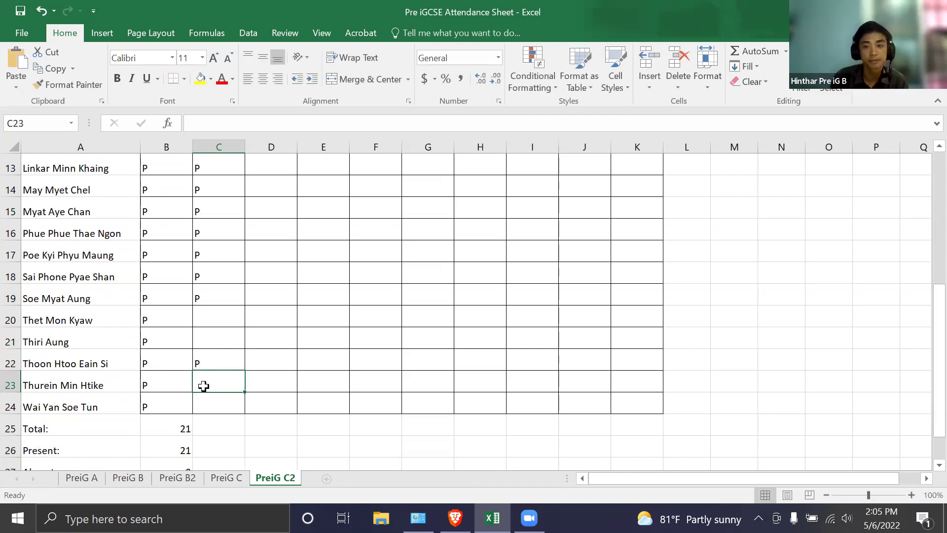
{"action": "type", "text": "P"}
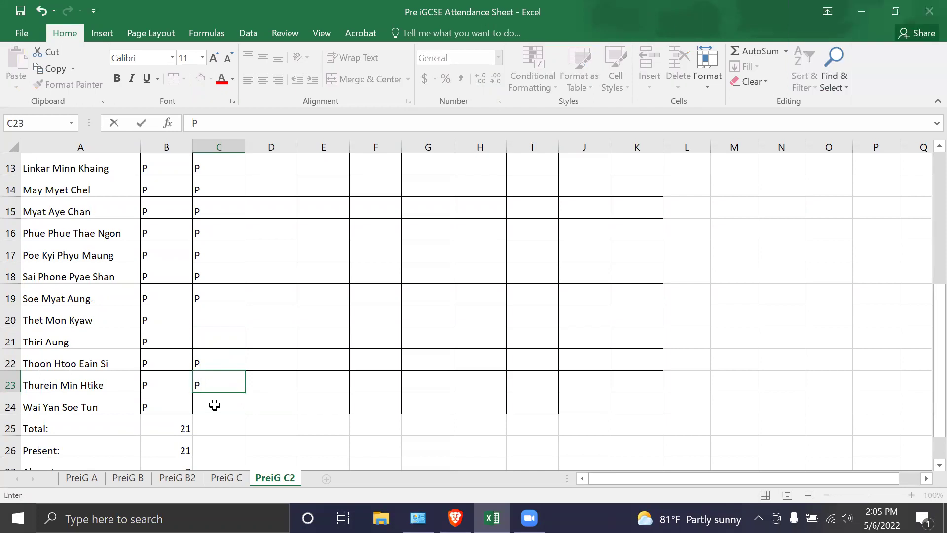
{"action": "left_click", "coordinate": [214, 405]}
{"action": "type", "text": "P"}
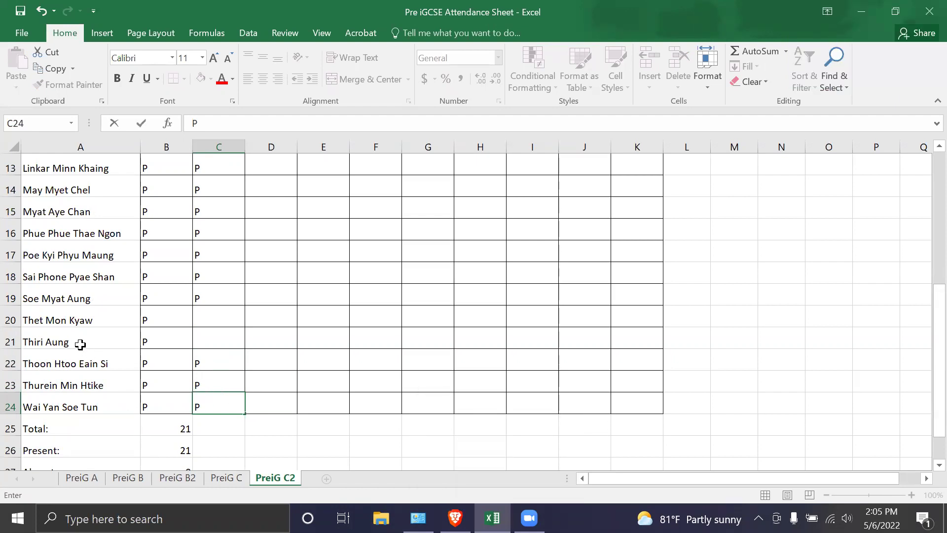
Step: Confirm the P in C24 and check the blank cells C21 and C20
{"action": "left_click", "coordinate": [78, 348]}
{"action": "left_click", "coordinate": [191, 338]}
{"action": "left_click", "coordinate": [215, 338]}
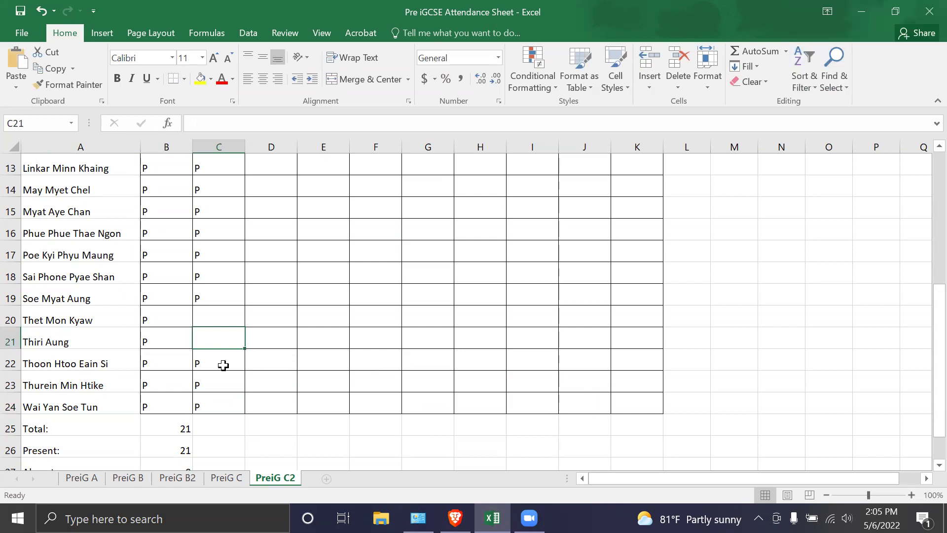
{"action": "left_click", "coordinate": [203, 315]}
{"action": "scroll", "coordinate": [249, 409], "scroll_direction": "up", "scroll_amount": 2}
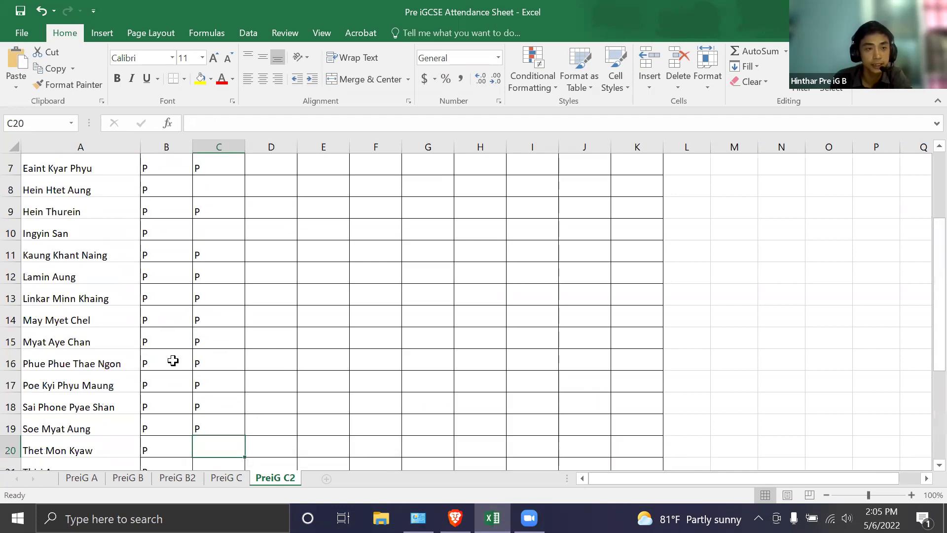
{"action": "scroll", "coordinate": [172, 361], "scroll_direction": "up", "scroll_amount": 2}
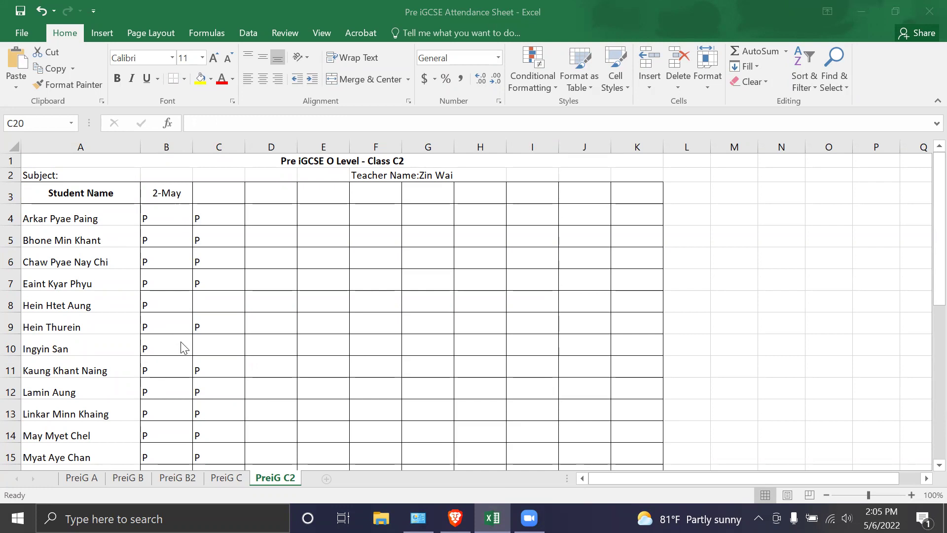
Step: Enter P in C10, review the list, and select the last student's row 24
{"action": "left_click", "coordinate": [210, 347]}
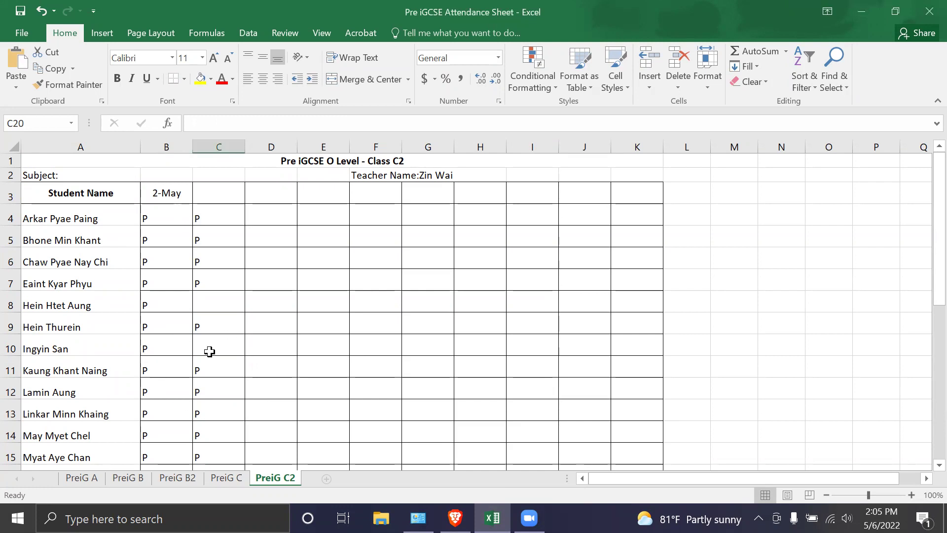
{"action": "type", "text": "P"}
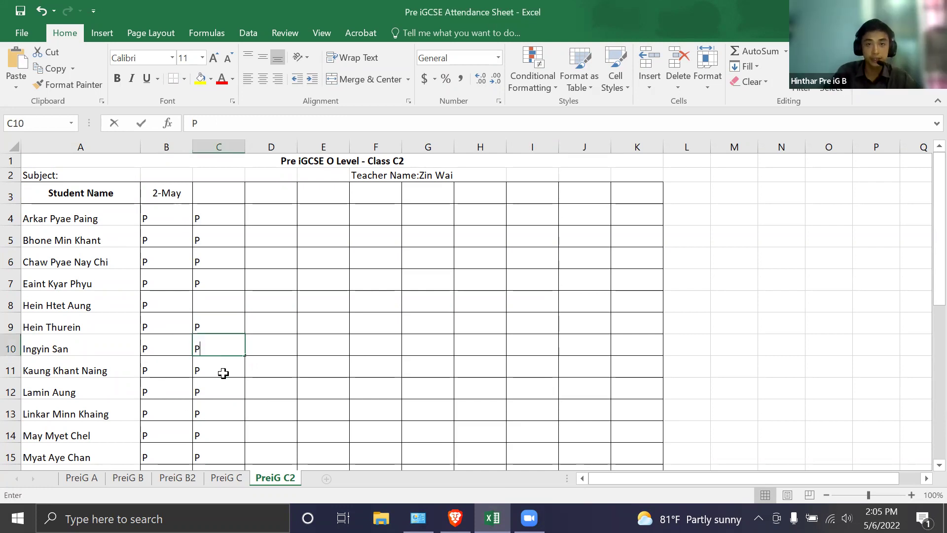
{"action": "scroll", "coordinate": [159, 442], "scroll_direction": "down", "scroll_amount": 1}
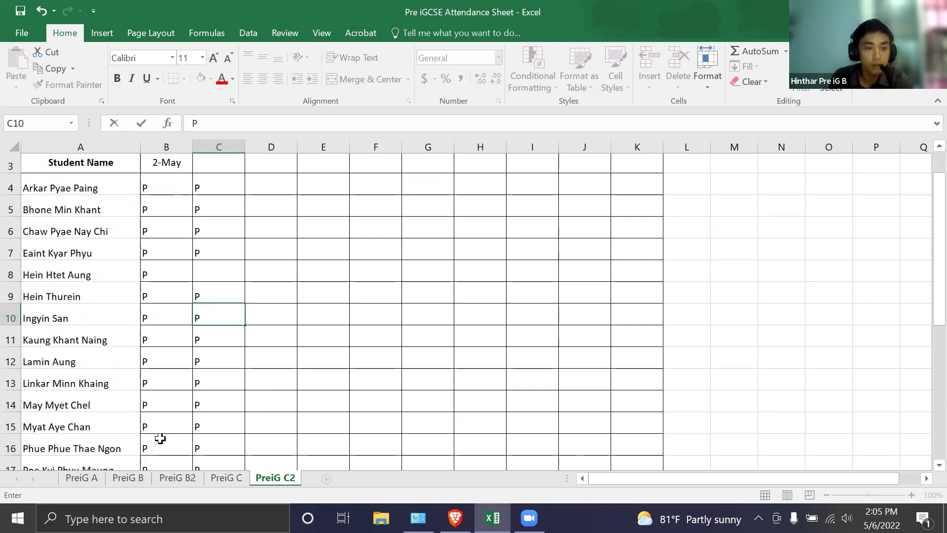
{"action": "scroll", "coordinate": [140, 430], "scroll_direction": "down", "scroll_amount": 3}
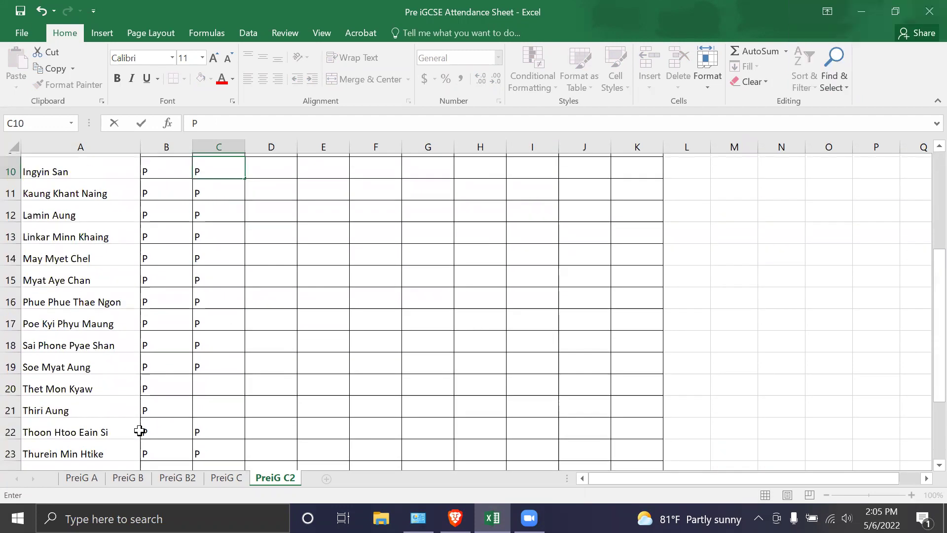
{"action": "scroll", "coordinate": [140, 430], "scroll_direction": "up", "scroll_amount": 3}
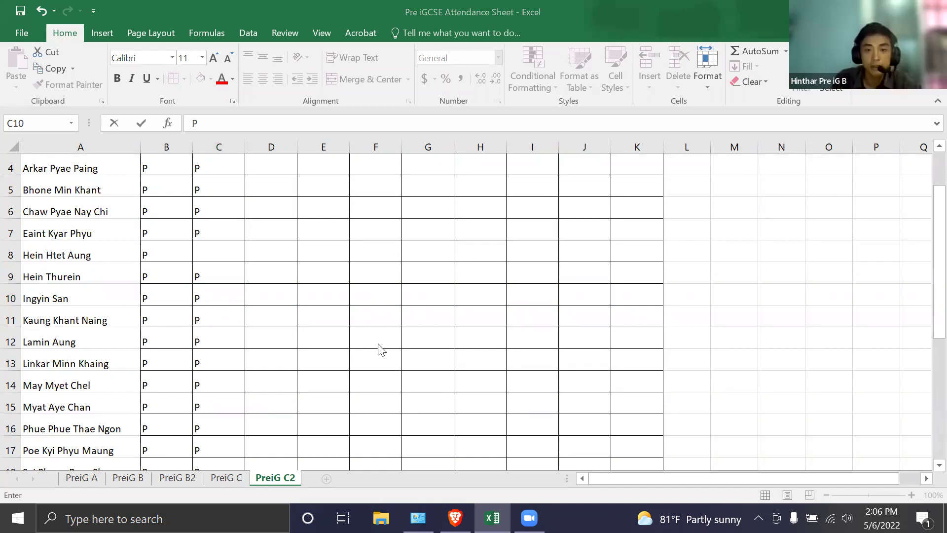
{"action": "scroll", "coordinate": [131, 398], "scroll_direction": "down", "scroll_amount": 6}
{"action": "scroll", "coordinate": [109, 397], "scroll_direction": "up", "scroll_amount": 1}
{"action": "left_click", "coordinate": [42, 275]}
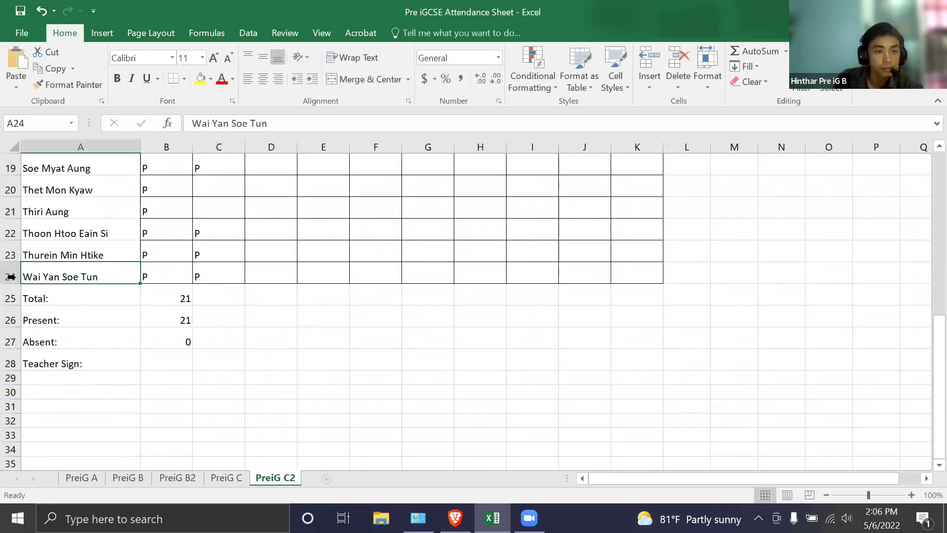
{"action": "left_click", "coordinate": [11, 276]}
Step: Insert a blank row above the last student at row 24
{"action": "right_click", "coordinate": [11, 275]}
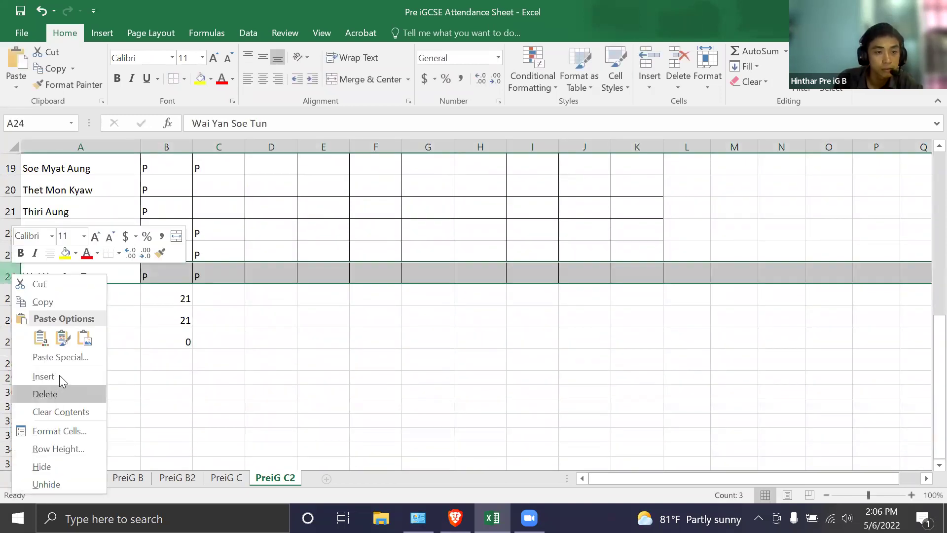
{"action": "key", "text": "Escape"}
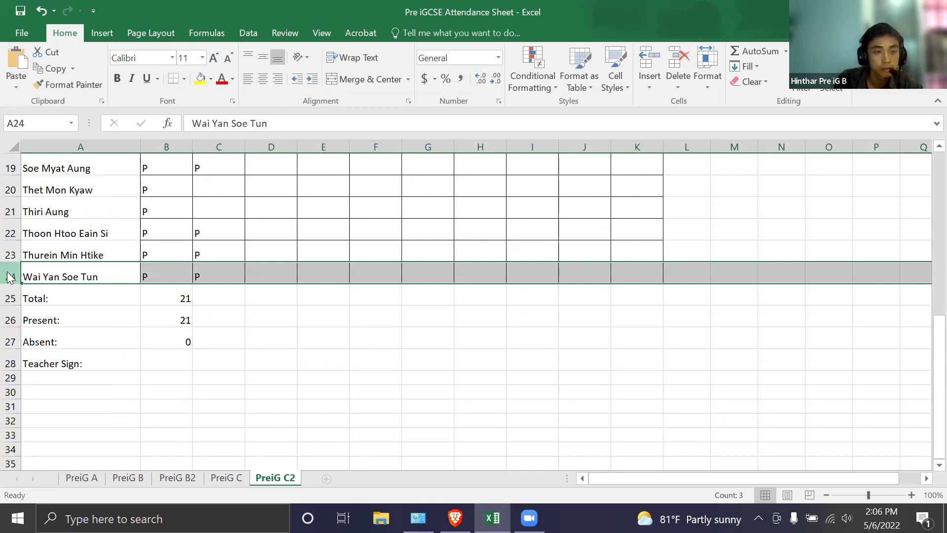
{"action": "right_click", "coordinate": [10, 276]}
{"action": "left_click", "coordinate": [57, 377]}
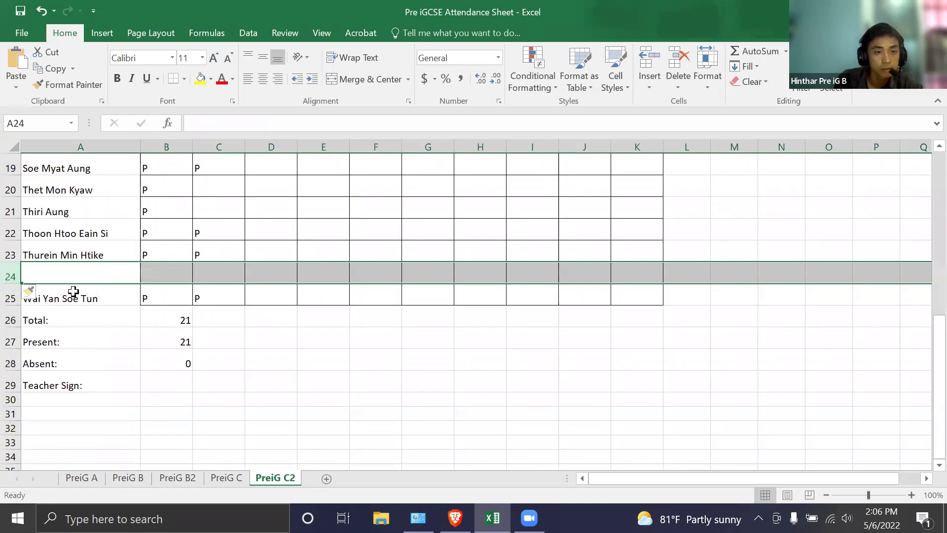
Step: Enter the new student's full name in cell A24
{"action": "left_click", "coordinate": [69, 272]}
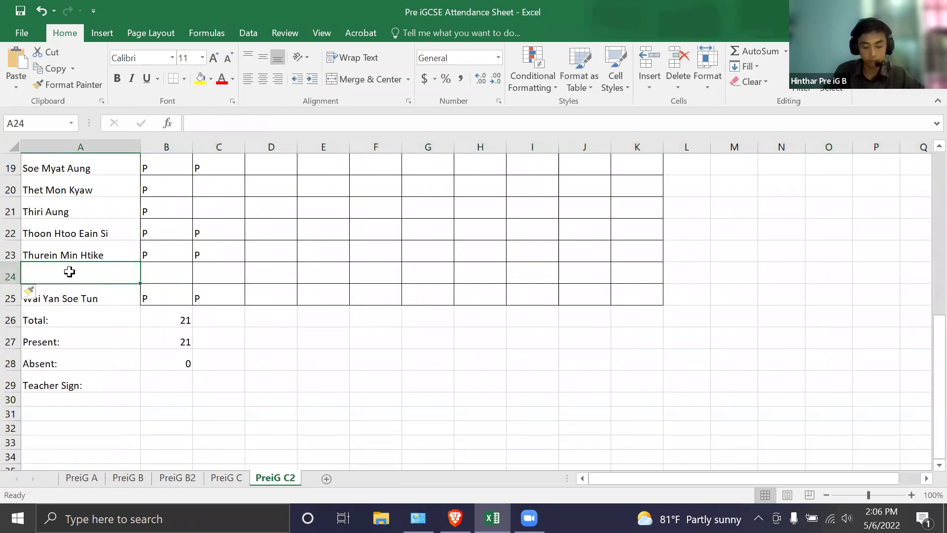
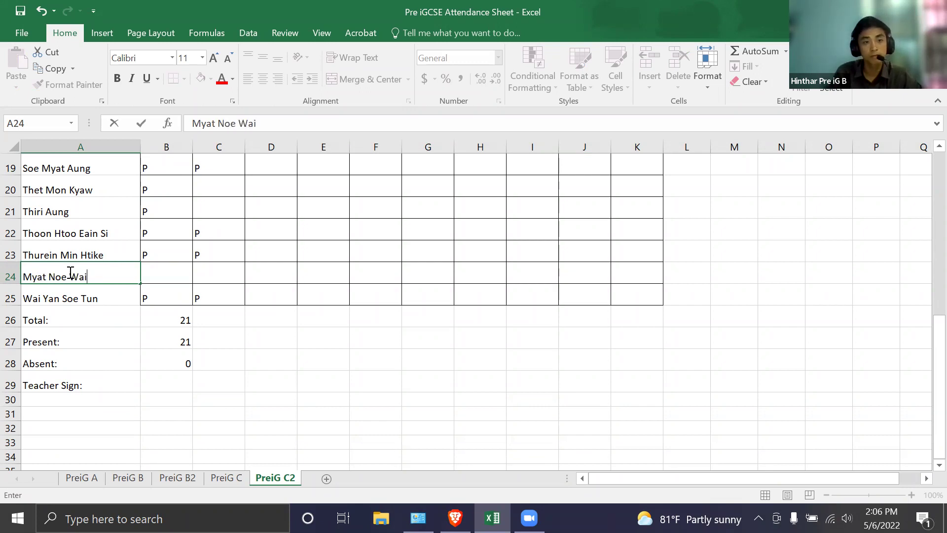
{"action": "key", "text": "Tab"}
{"action": "key", "text": "Tab"}
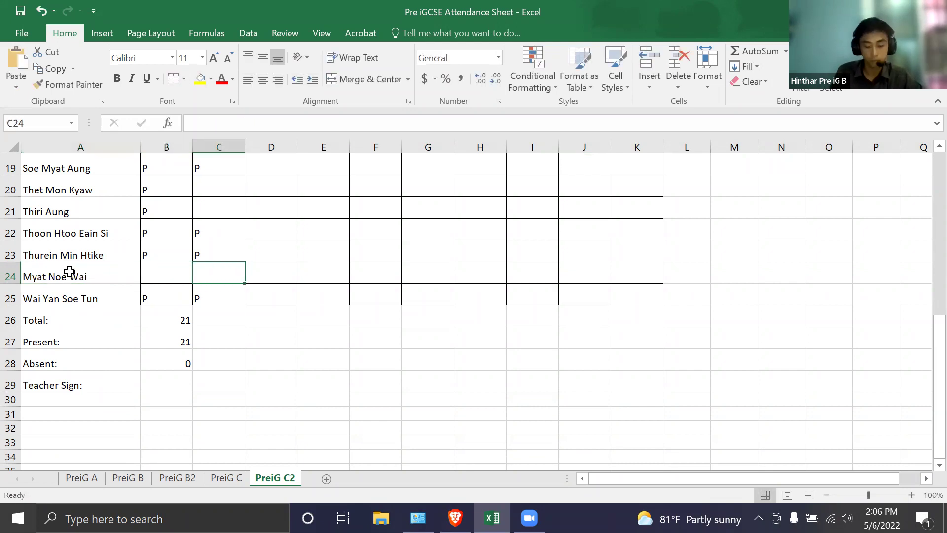
Step: Mark the new student P in C24 and set the C26 total to 22
{"action": "type", "text": "P"}
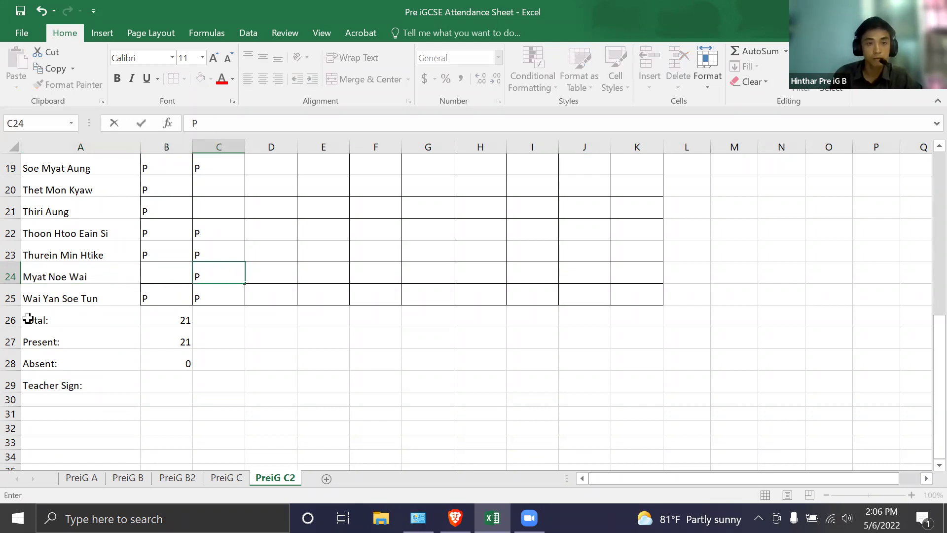
{"action": "left_click", "coordinate": [208, 317]}
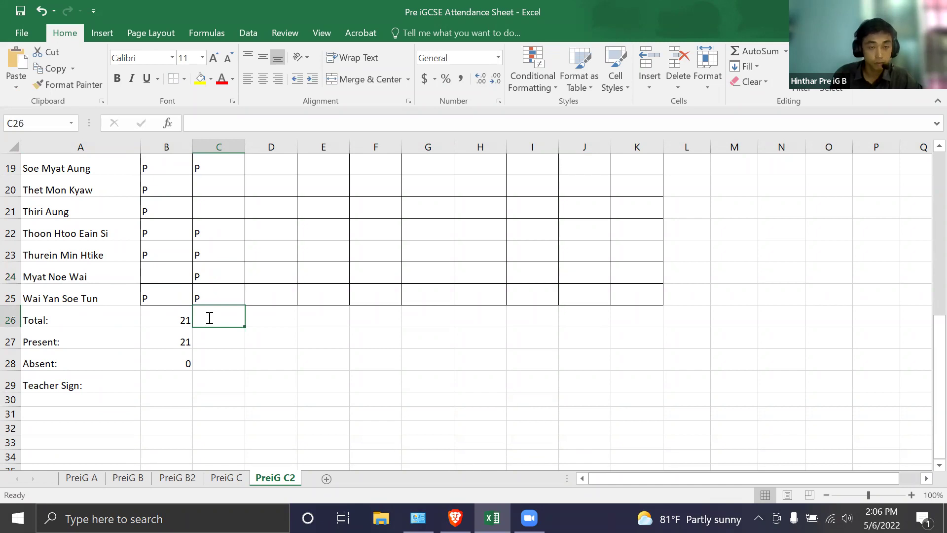
{"action": "type", "text": "22"}
{"action": "left_click", "coordinate": [301, 344]}
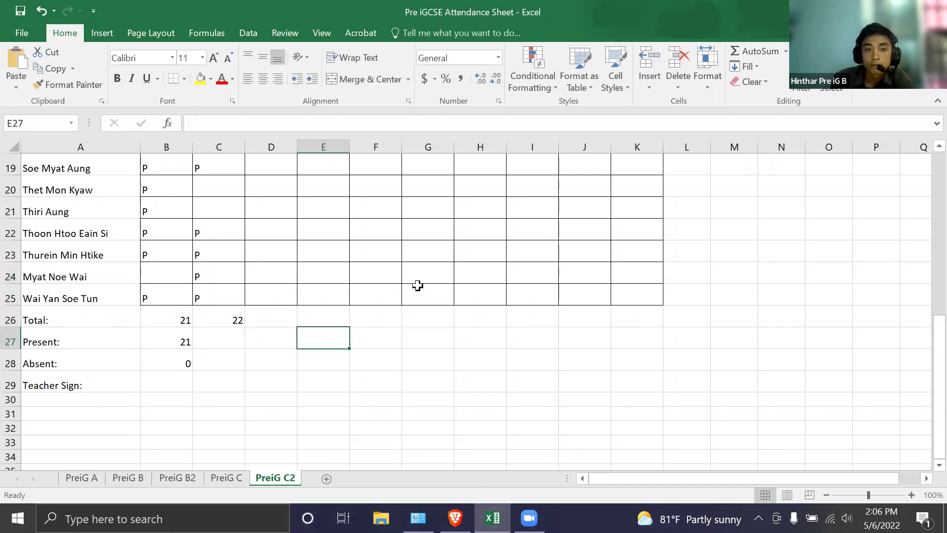
Step: Close the attendance workbook, dismiss the save prompt, and exit Excel with Alt+F4
{"action": "scroll", "coordinate": [417, 286], "scroll_direction": "up", "scroll_amount": 1}
{"action": "scroll", "coordinate": [402, 320], "scroll_direction": "up", "scroll_amount": 4}
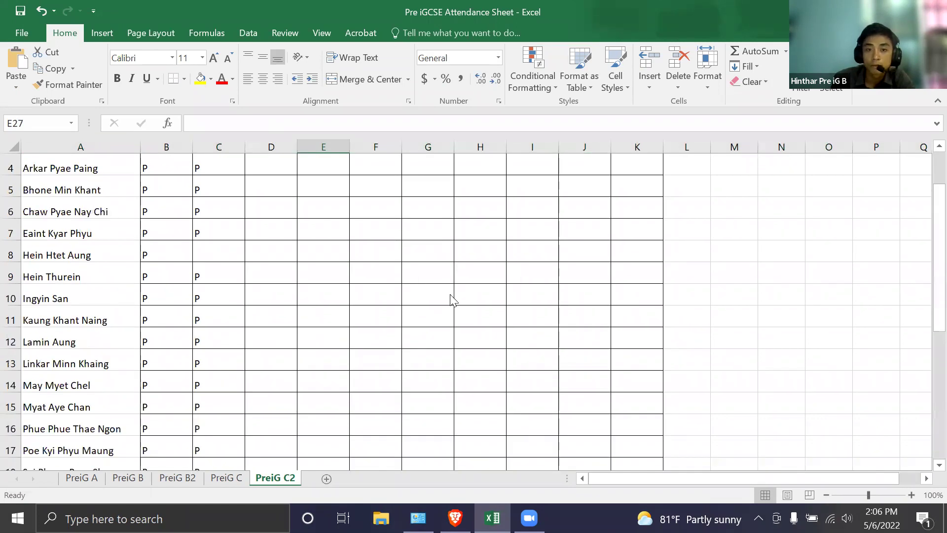
{"action": "key", "text": "ctrl+w"}
{"action": "key", "text": "Escape"}
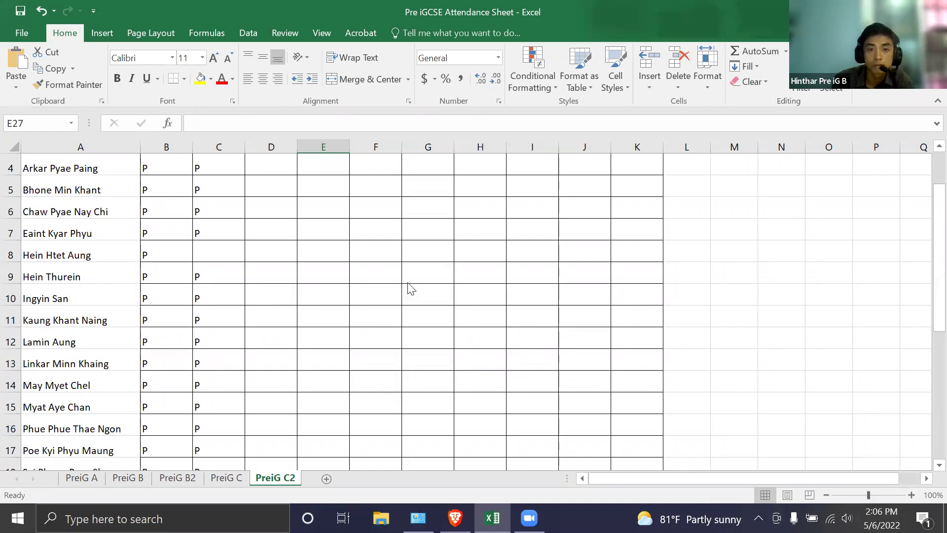
{"action": "key", "text": "alt+F4"}
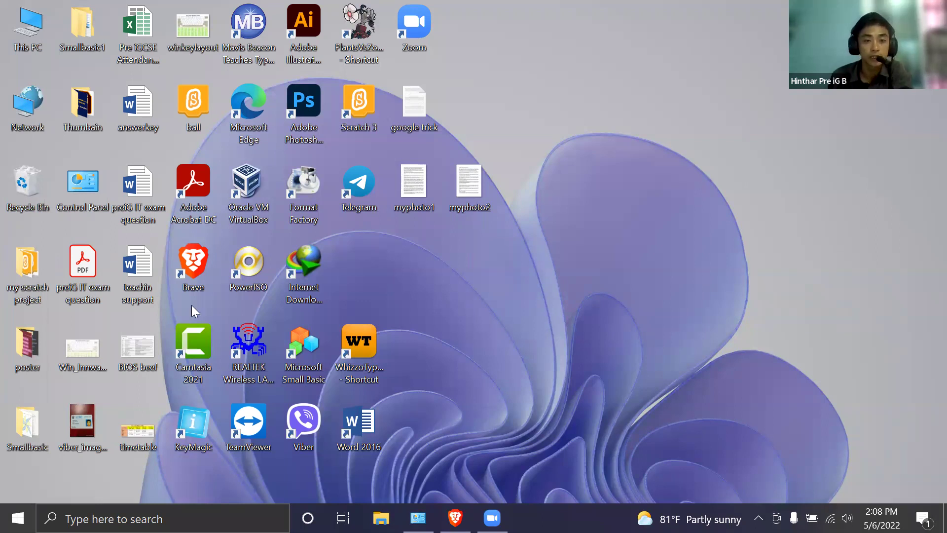
{"action": "double_click", "coordinate": [192, 280]}
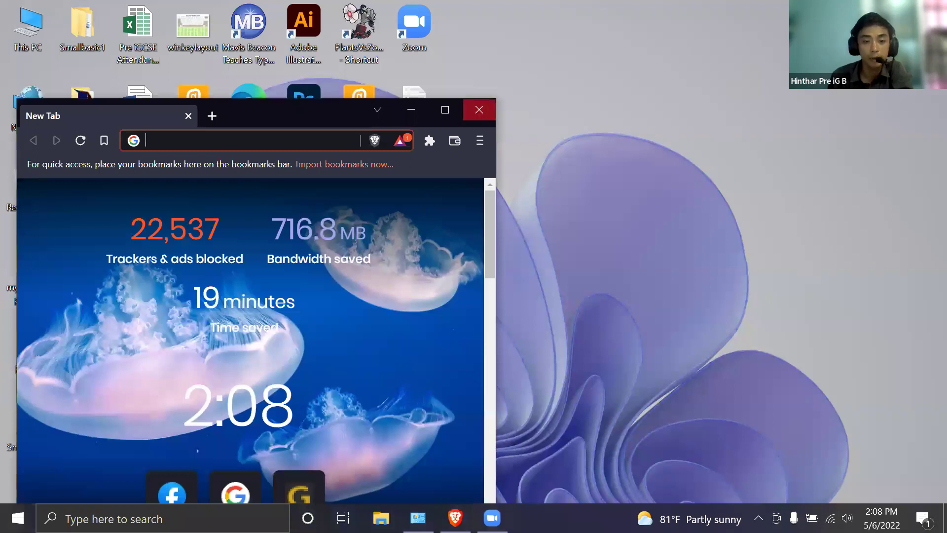
{"action": "left_click", "coordinate": [478, 110]}
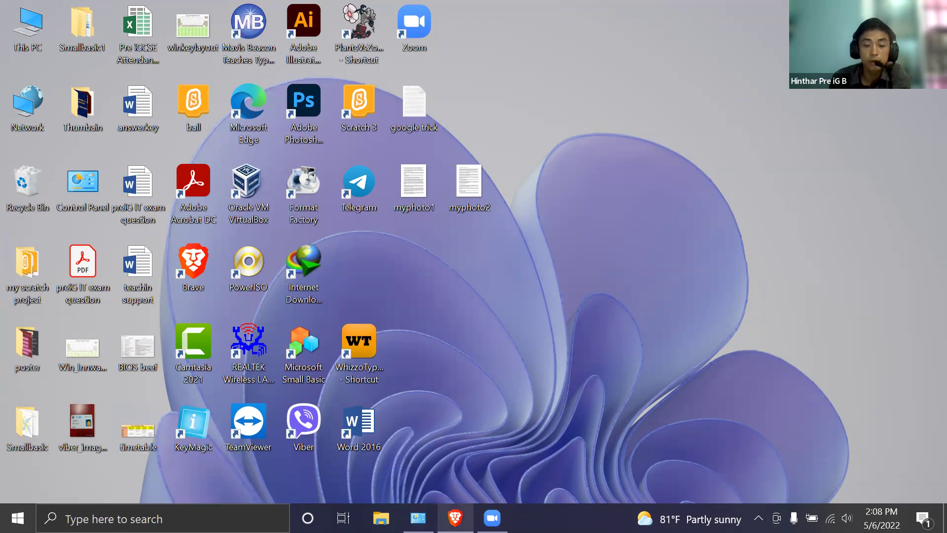
{"action": "mouse_move", "coordinate": [455, 518]}
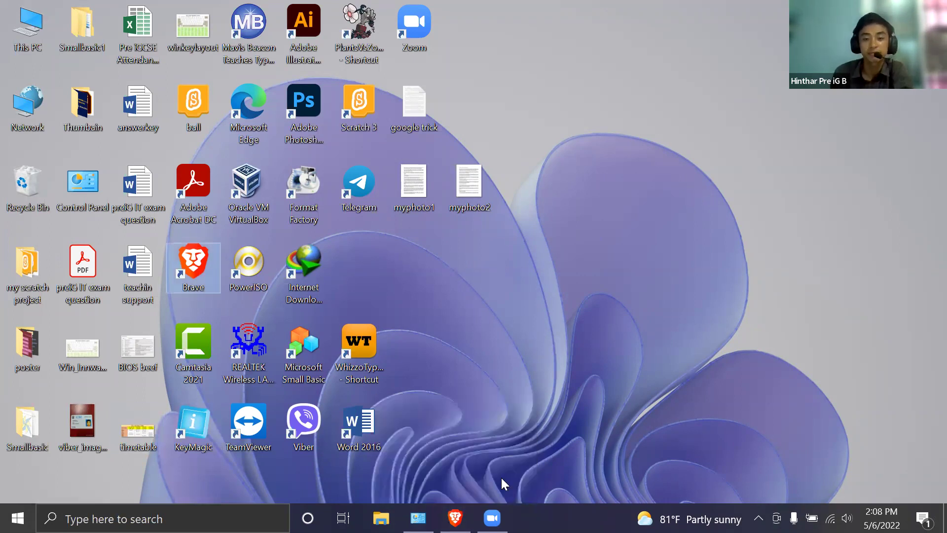
Step: Launch Notepad from the Run box and raise the speaker volume
{"action": "key", "text": "super+r"}
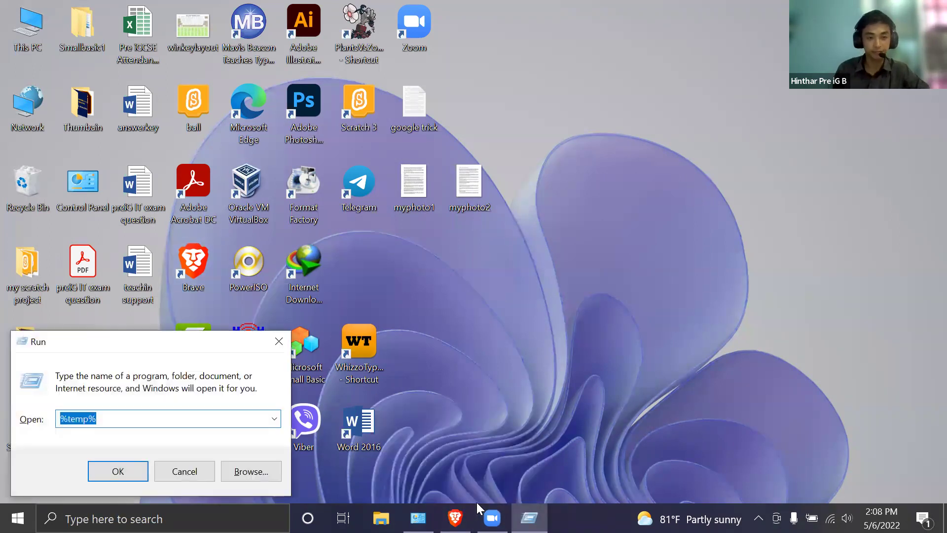
{"action": "type", "text": "notepad"}
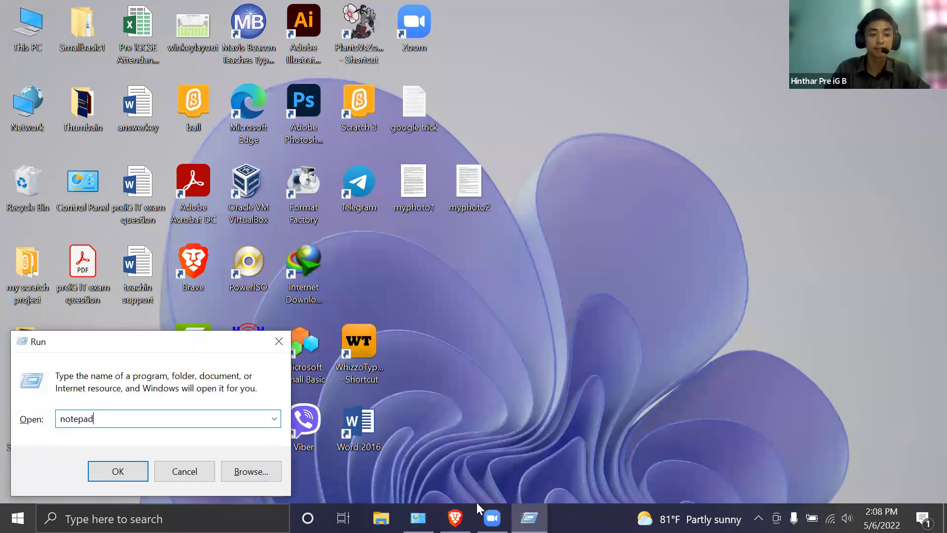
{"action": "key", "text": "Return"}
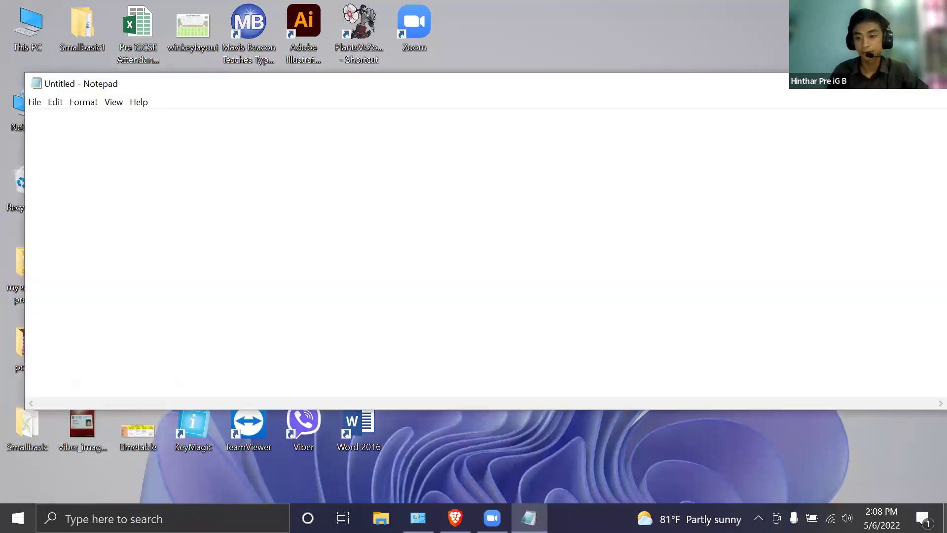
{"action": "left_click", "coordinate": [847, 518]}
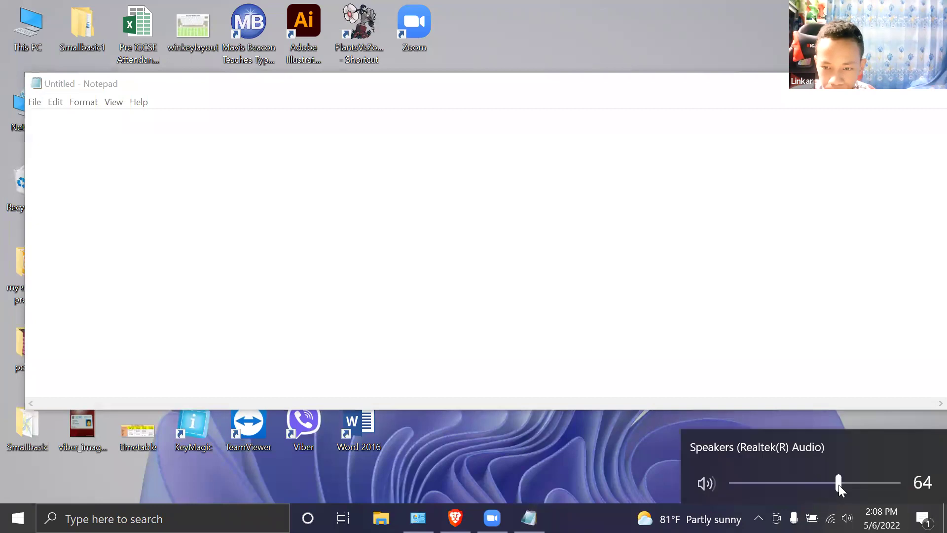
{"action": "left_click", "coordinate": [863, 483]}
Step: Type 'browse', a tab gap and 'google.' in the note, then enlarge the text
{"action": "left_click", "coordinate": [416, 241]}
{"action": "type", "text": "browse"}
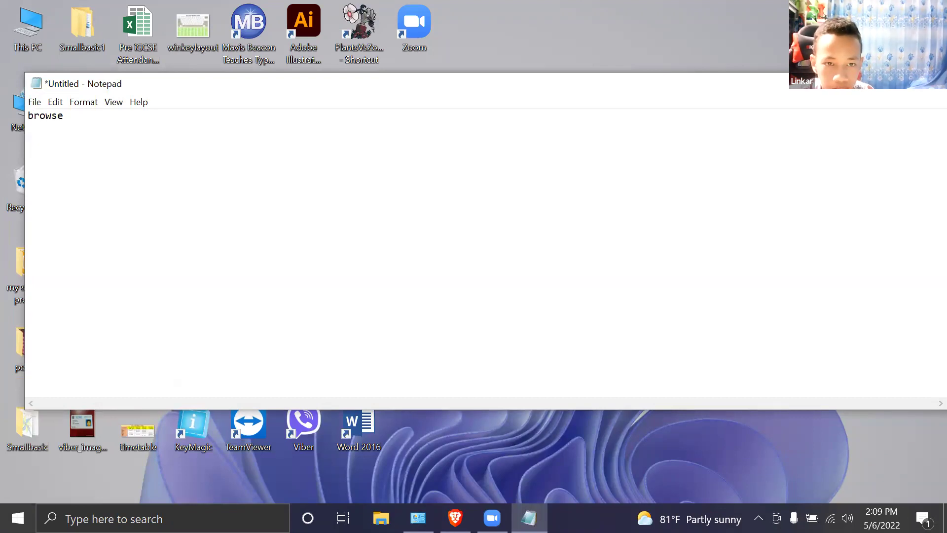
{"action": "key", "text": "Tab"}
{"action": "key", "text": "Tab"}
{"action": "key", "text": "Tab"}
{"action": "type", "text": "google."}
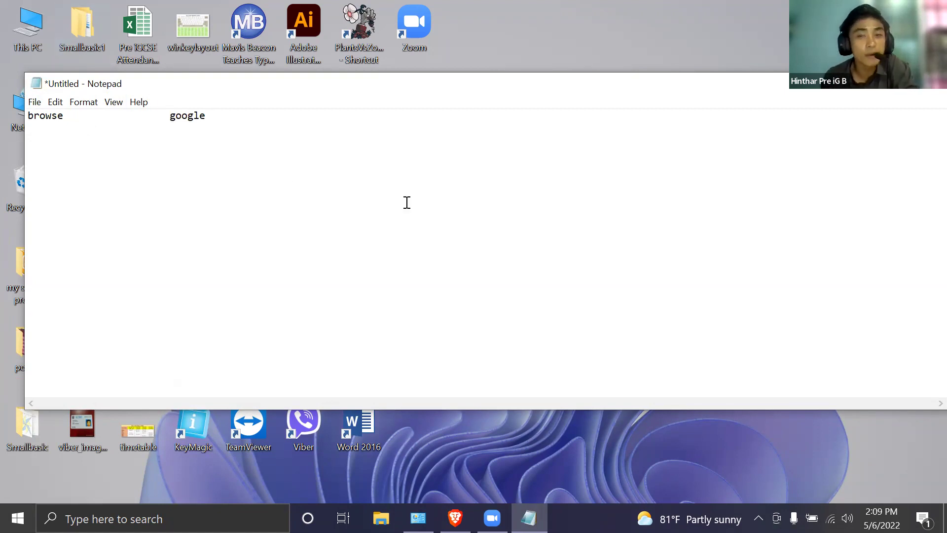
{"action": "key", "text": "ctrl+plus"}
{"action": "key", "text": "ctrl+plus"}
{"action": "key", "text": "ctrl+plus"}
{"action": "key", "text": "ctrl+plus"}
{"action": "key", "text": "ctrl+plus"}
{"action": "key", "text": "ctrl+plus"}
{"action": "key", "text": "ctrl+plus"}
{"action": "key", "text": "ctrl+plus"}
{"action": "key", "text": "ctrl+plus"}
{"action": "key", "text": "ctrl+plus"}
{"action": "key", "text": "ctrl+plus"}
{"action": "key", "text": "ctrl+plus"}
{"action": "key", "text": "ctrl+plus"}
{"action": "key", "text": "ctrl+plus"}
{"action": "key", "text": "ctrl+plus"}
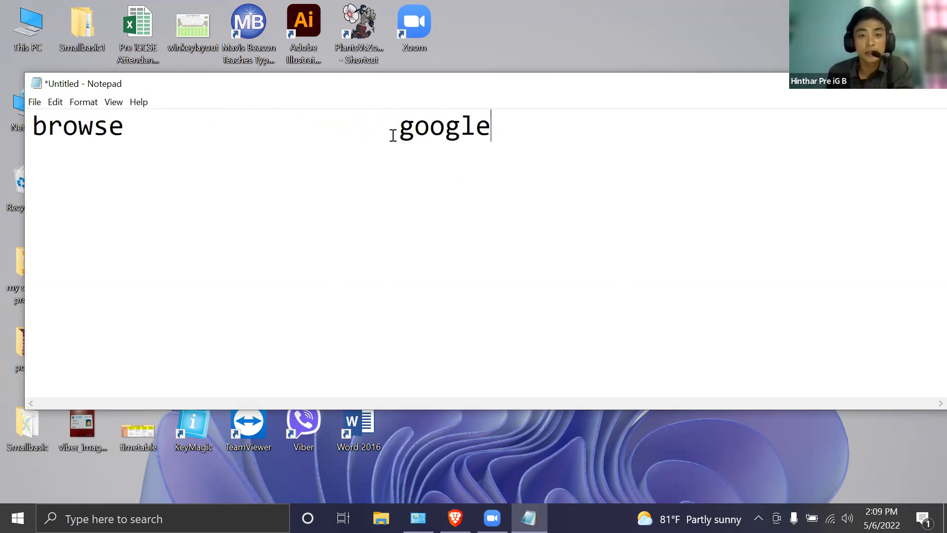
{"action": "left_click_drag", "start_coordinate": [155, 135], "coordinate": [8, 137]}
{"action": "left_click_drag", "start_coordinate": [496, 126], "coordinate": [387, 127]}
{"action": "left_click", "coordinate": [498, 128]}
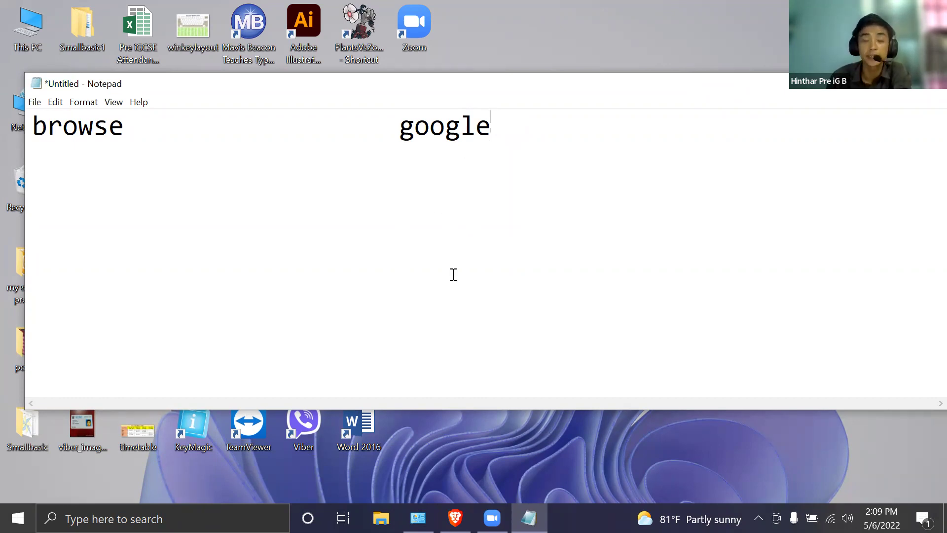
Step: Add lines fire fox, chrome, brave and UC browser under browse
{"action": "left_click_drag", "start_coordinate": [134, 133], "coordinate": [8, 126]}
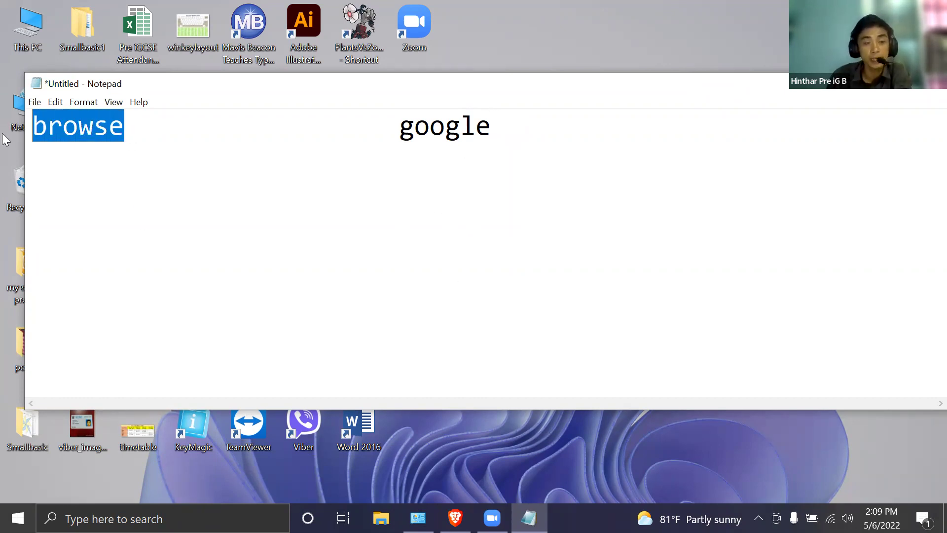
{"action": "left_click", "coordinate": [133, 140]}
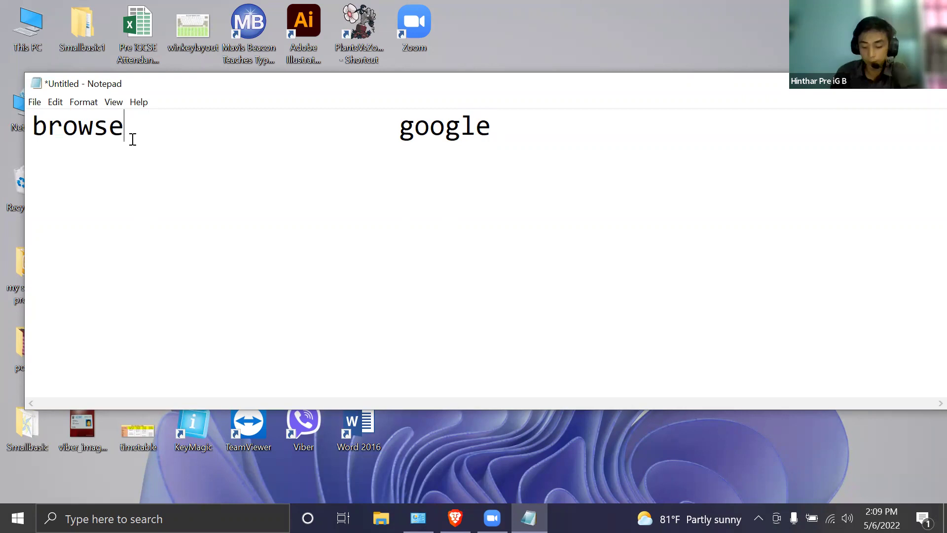
{"action": "key", "text": "Return"}
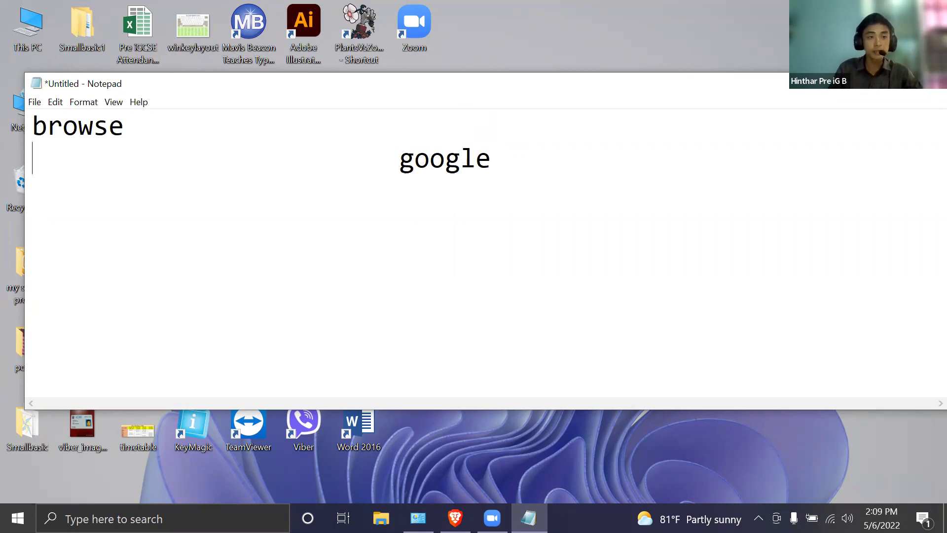
{"action": "type", "text": "fire"}
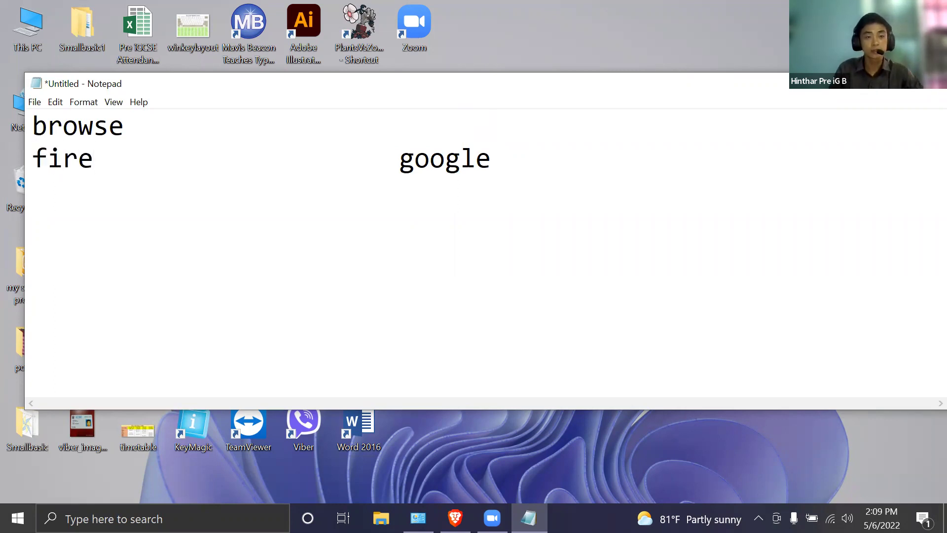
{"action": "type", "text": " fox"}
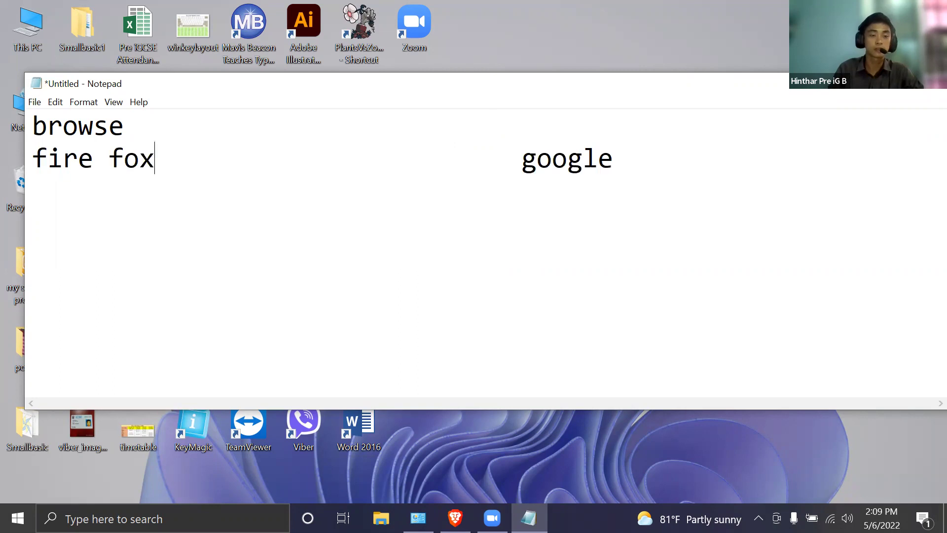
{"action": "key", "text": "Return"}
{"action": "type", "text": "chrome"}
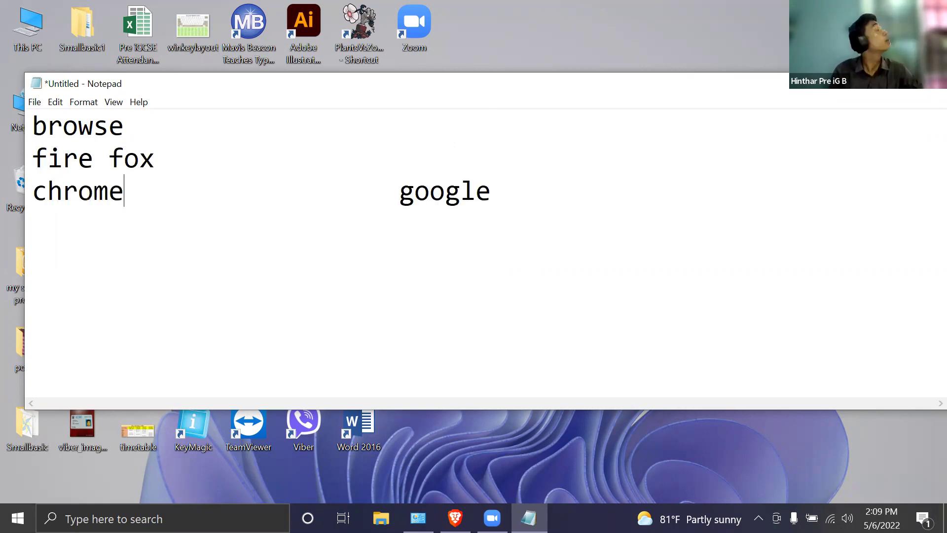
{"action": "key", "text": "Return"}
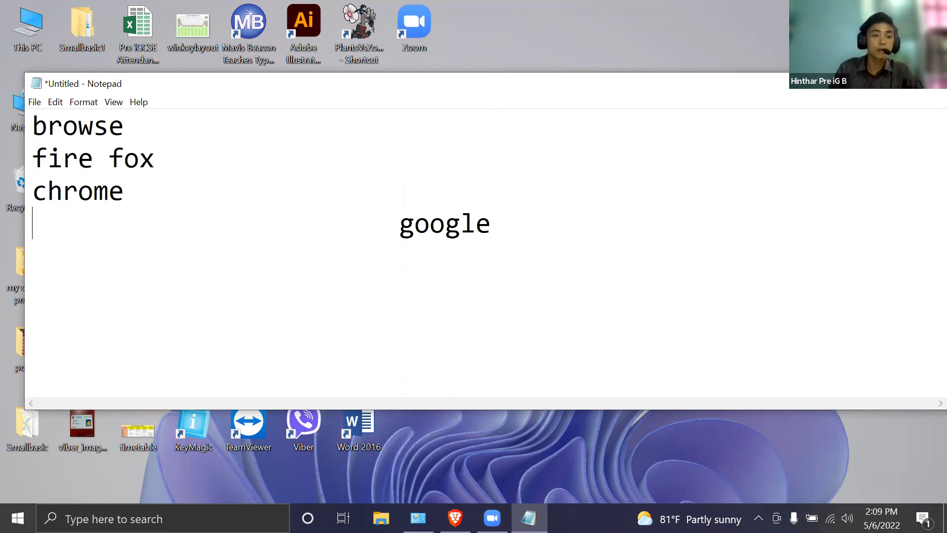
{"action": "type", "text": "brave"}
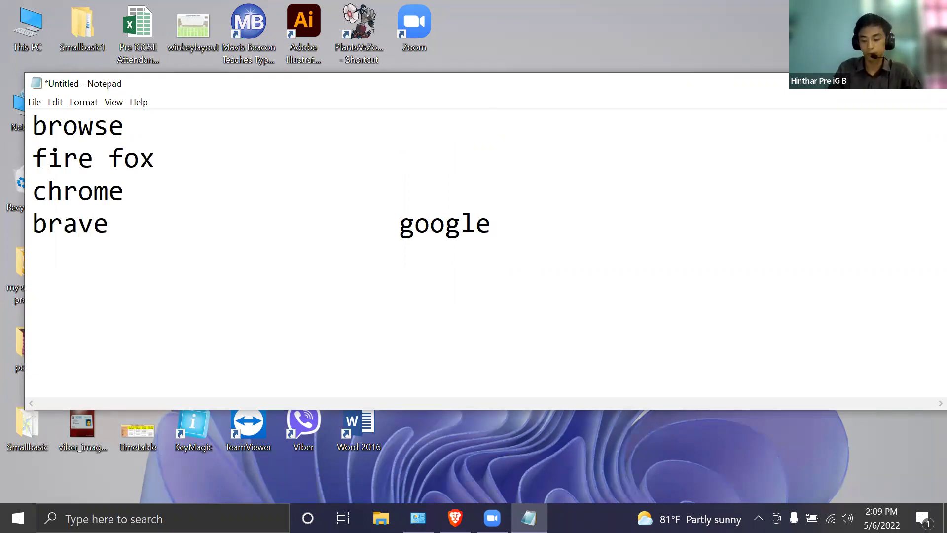
{"action": "key", "text": "Return"}
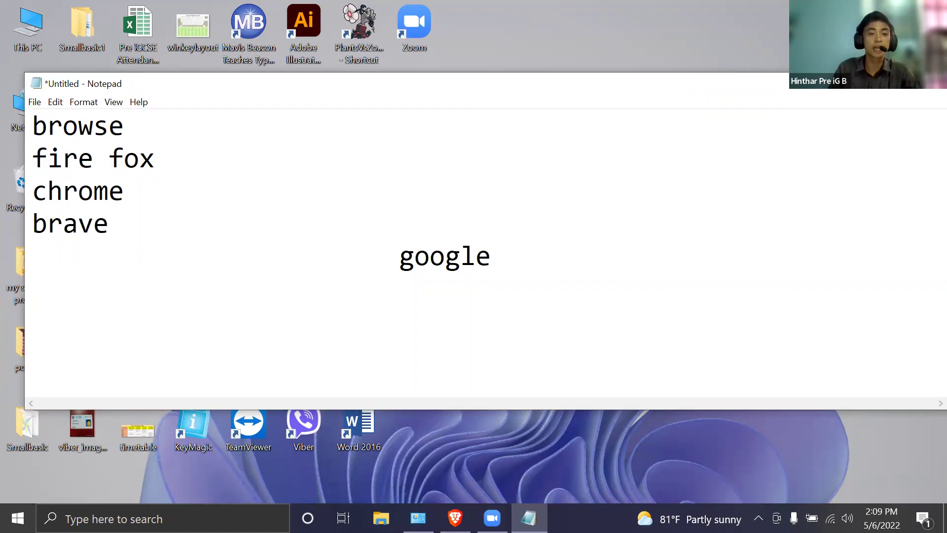
{"action": "type", "text": "UC"}
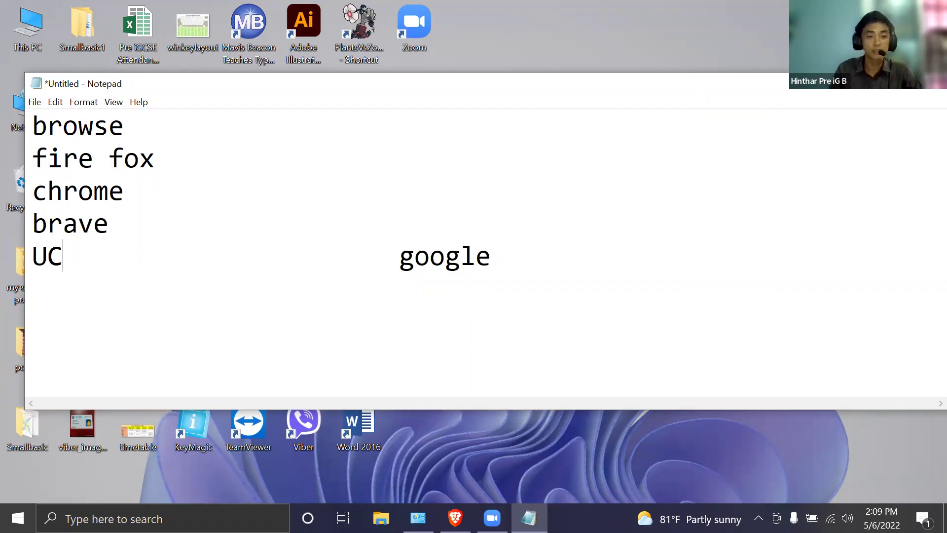
{"action": "type", "text": " browse"}
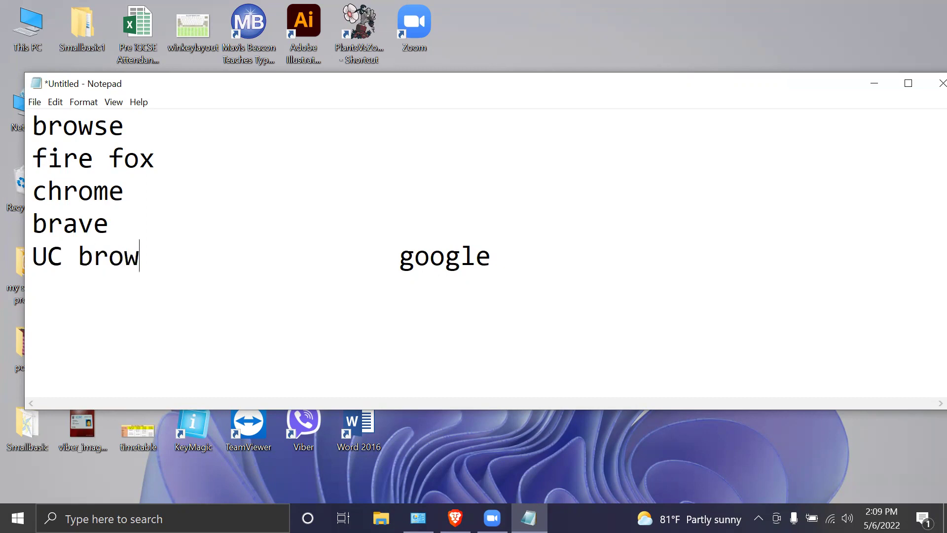
{"action": "type", "text": "r"}
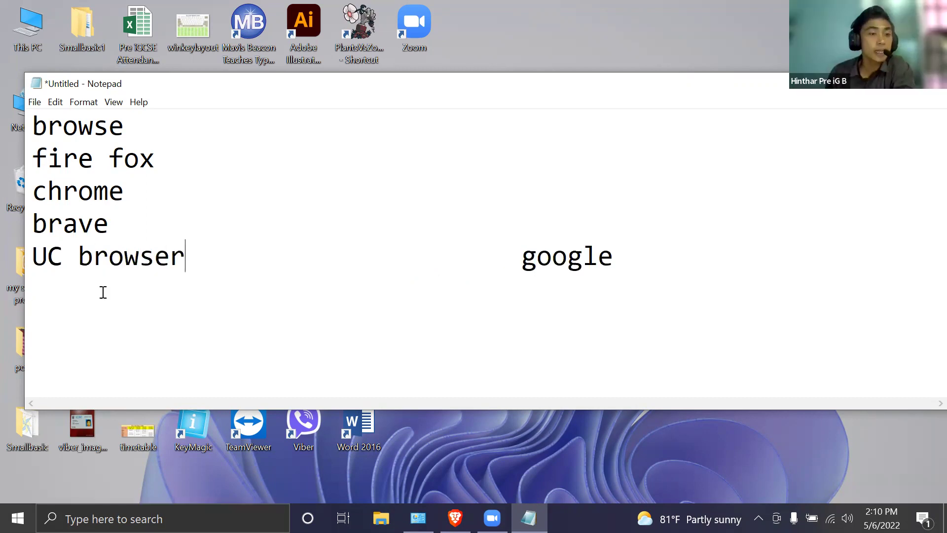
Step: Highlight the browser list for viewers, then switch to the Brave window
{"action": "left_click_drag", "start_coordinate": [37, 157], "coordinate": [180, 287]}
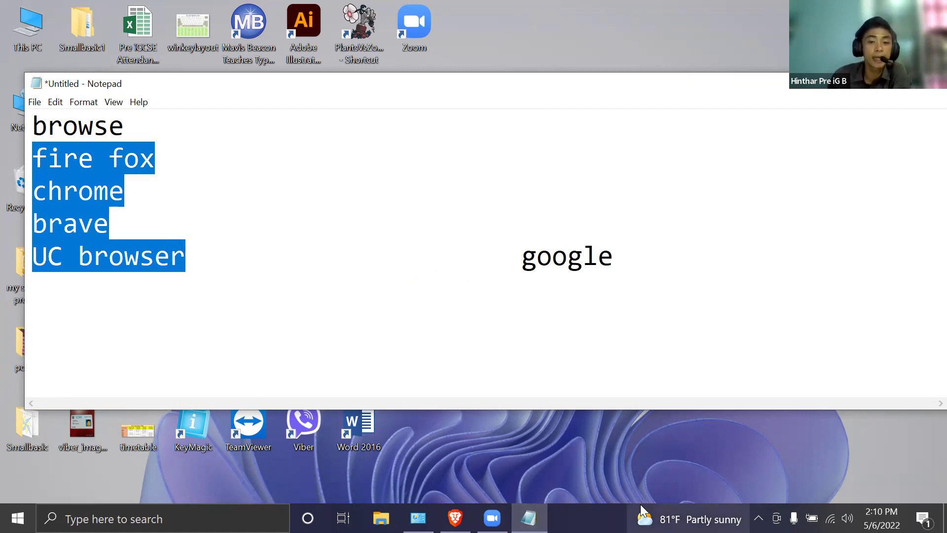
{"action": "left_click_drag", "start_coordinate": [191, 262], "coordinate": [30, 152]}
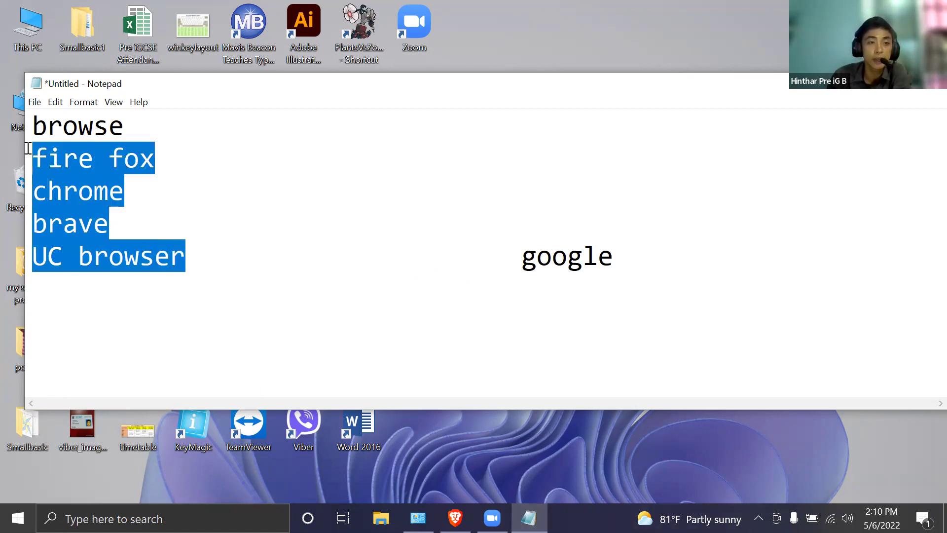
{"action": "left_click", "coordinate": [166, 155]}
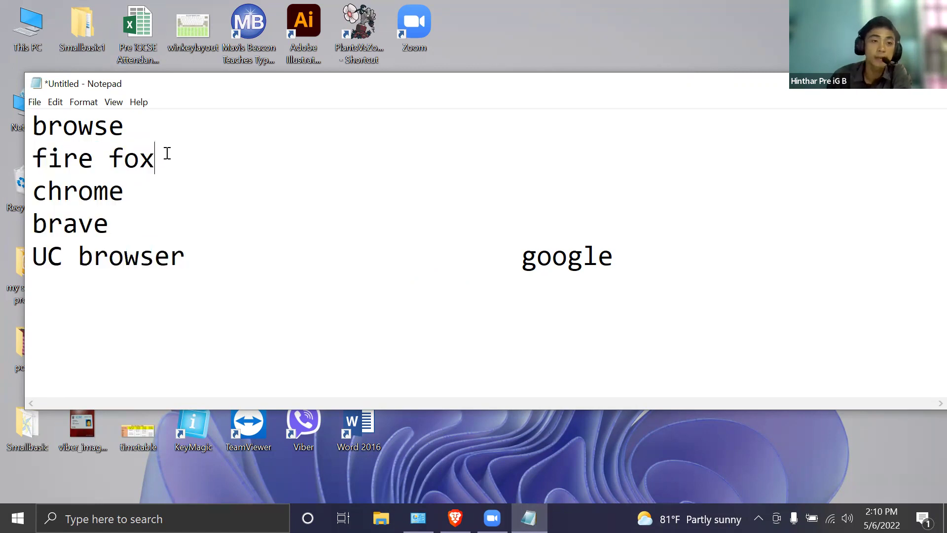
{"action": "left_click_drag", "start_coordinate": [37, 157], "coordinate": [247, 294]}
{"action": "left_click", "coordinate": [522, 256]}
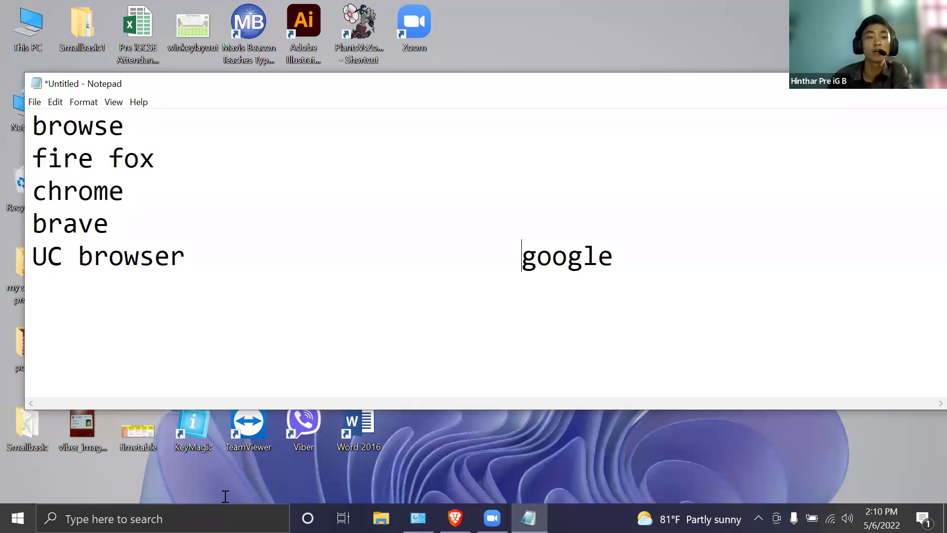
{"action": "double_click", "coordinate": [78, 126]}
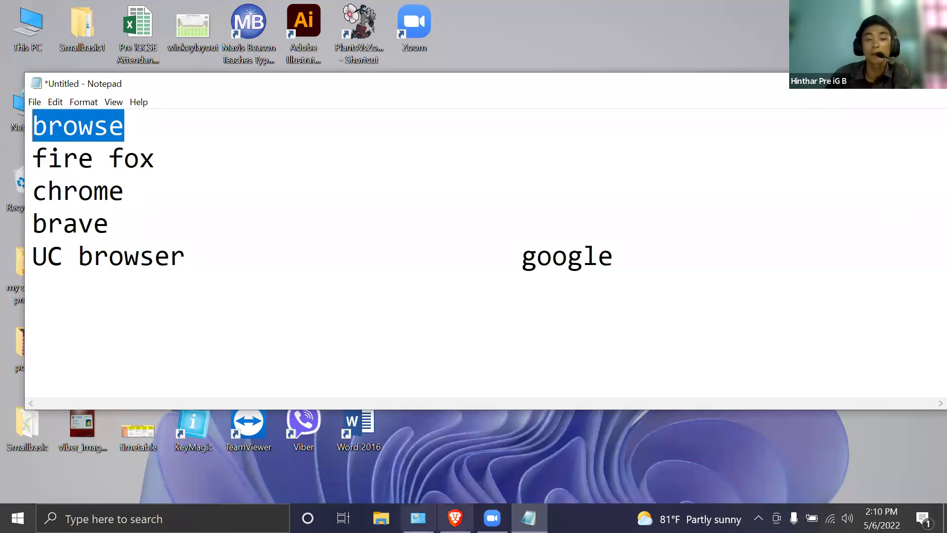
{"action": "mouse_move", "coordinate": [492, 518]}
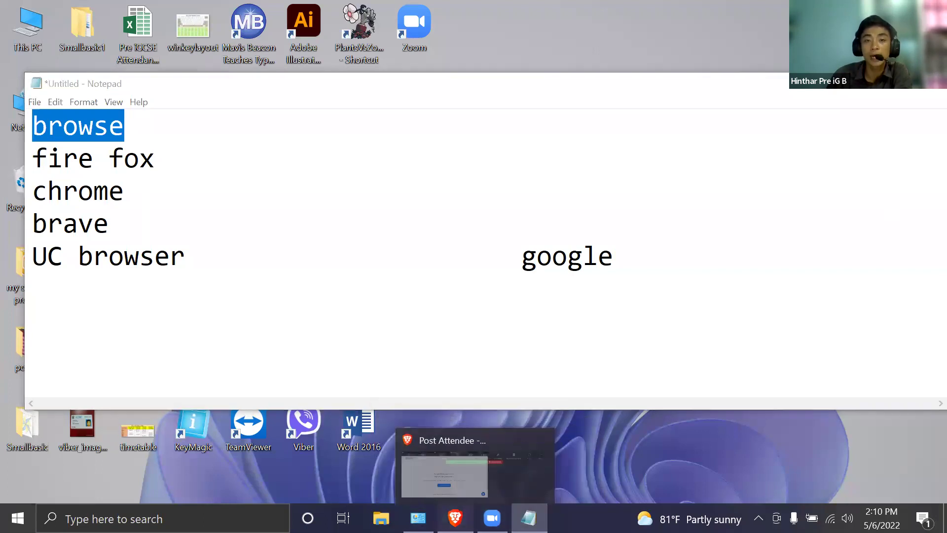
{"action": "left_click", "coordinate": [455, 518]}
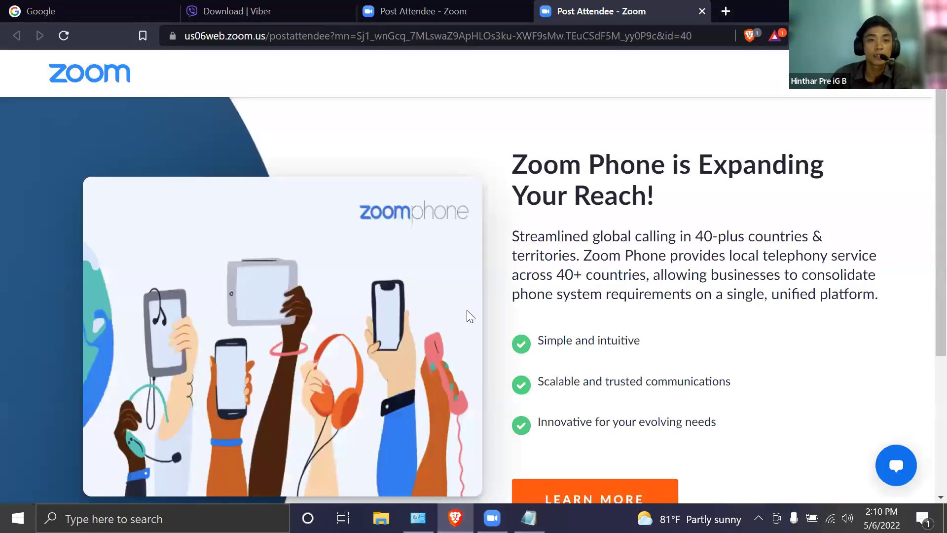
Step: Close the Zoom attendee tabs, search Google for 'iphone 11', then open another new tab
{"action": "left_click", "coordinate": [702, 11]}
{"action": "key", "text": "ctrl+w"}
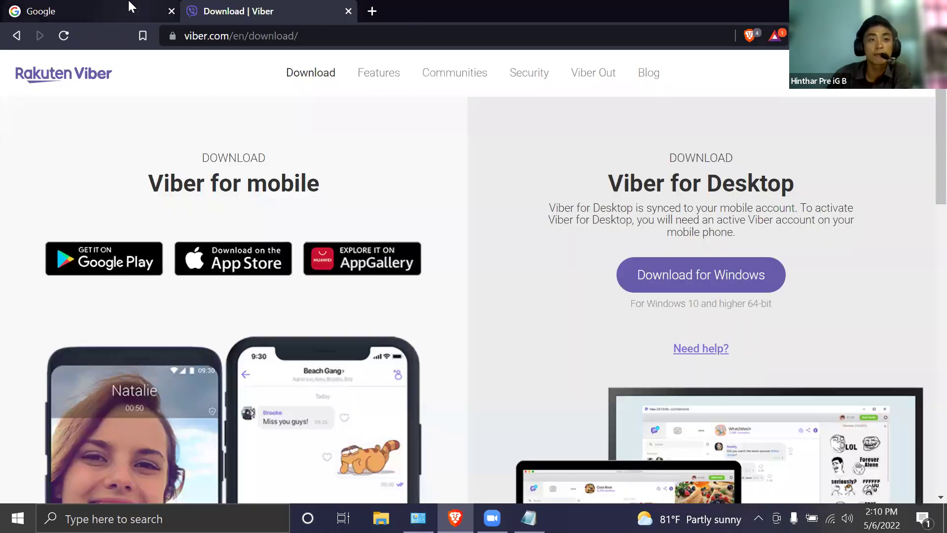
{"action": "left_click", "coordinate": [372, 11]}
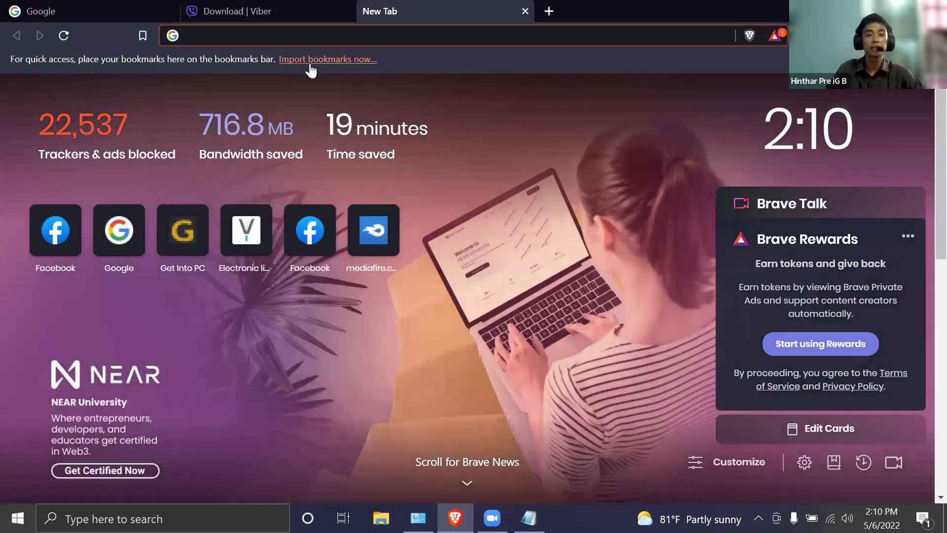
{"action": "type", "text": "ip"}
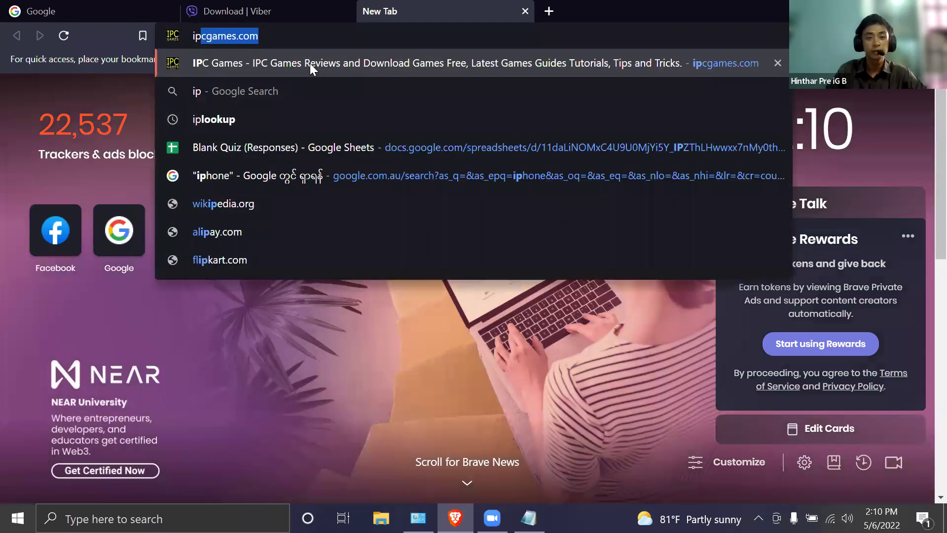
{"action": "type", "text": "hone"}
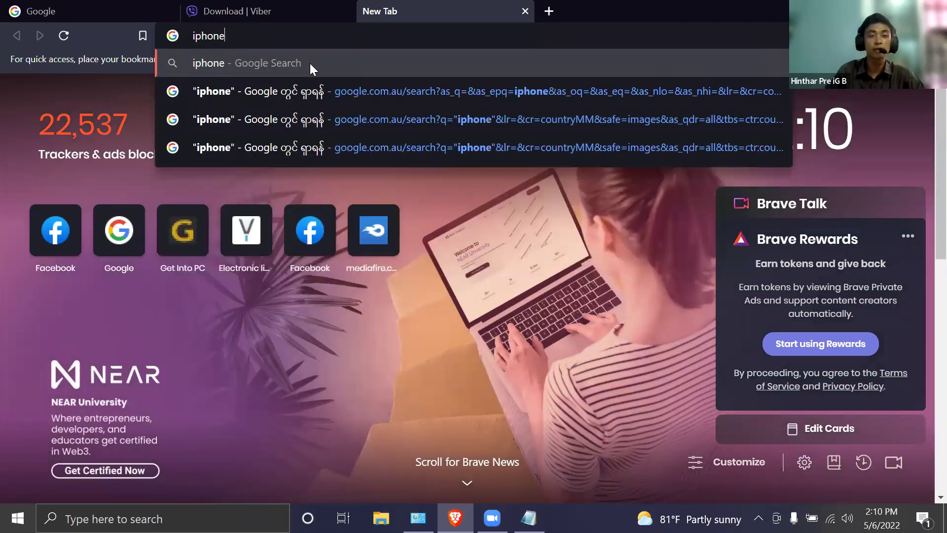
{"action": "type", "text": " 11"}
{"action": "key", "text": "Return"}
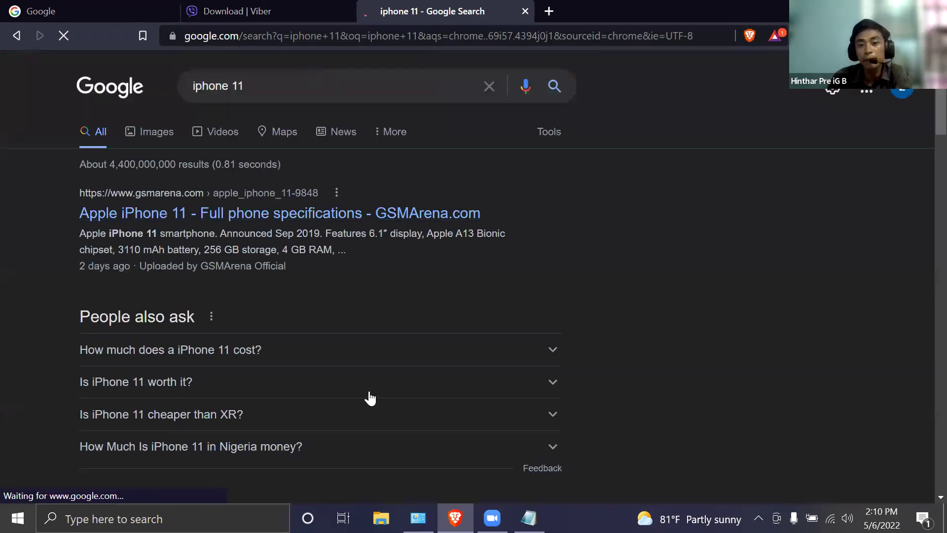
{"action": "scroll", "coordinate": [375, 391], "scroll_direction": "down", "scroll_amount": 5}
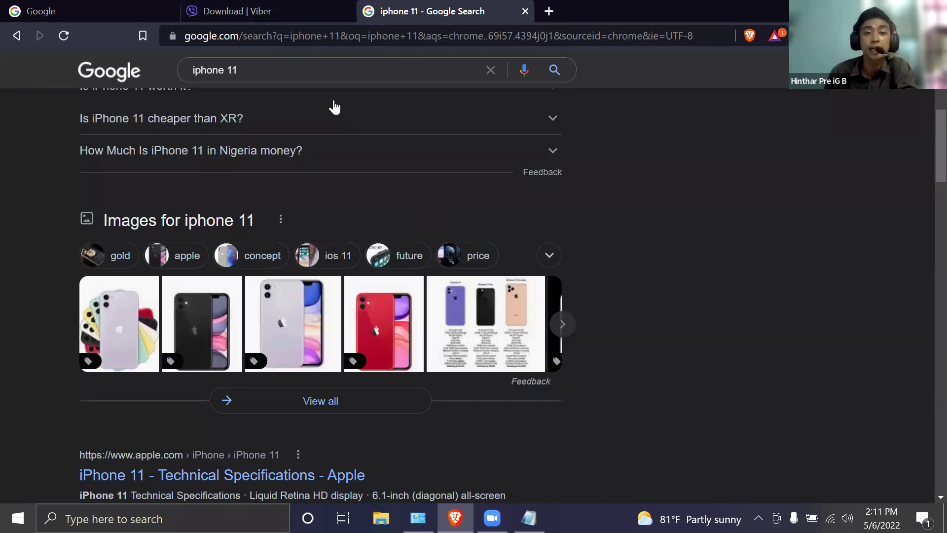
{"action": "left_click", "coordinate": [549, 12]}
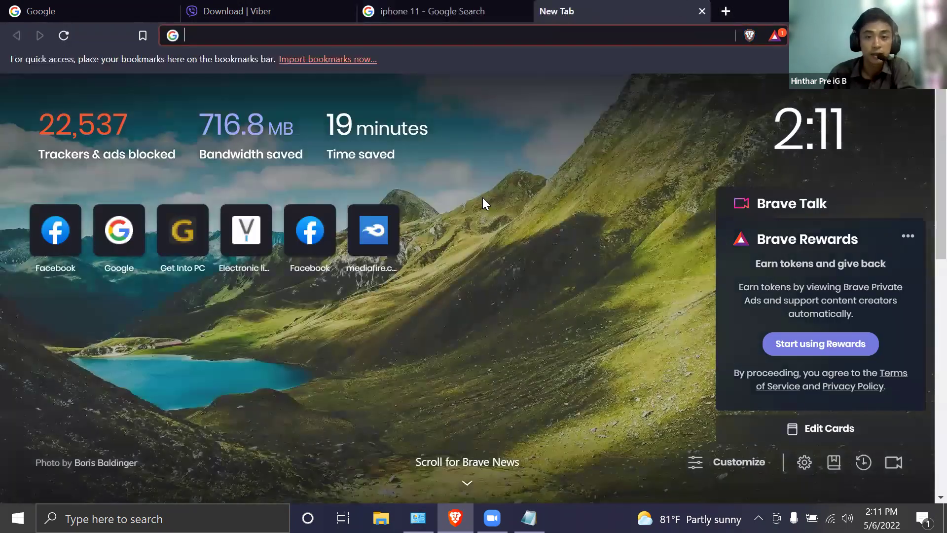
Step: Switch back to the Notepad browser list and place the cursor before google
{"action": "mouse_move", "coordinate": [152, 24]}
{"action": "left_mouse_down"}
{"action": "mouse_move", "coordinate": [183, 60]}
{"action": "mouse_move", "coordinate": [156, 44]}
{"action": "mouse_move", "coordinate": [195, 37]}
{"action": "mouse_move", "coordinate": [173, 53]}
{"action": "mouse_move", "coordinate": [167, 12]}
{"action": "left_mouse_up"}
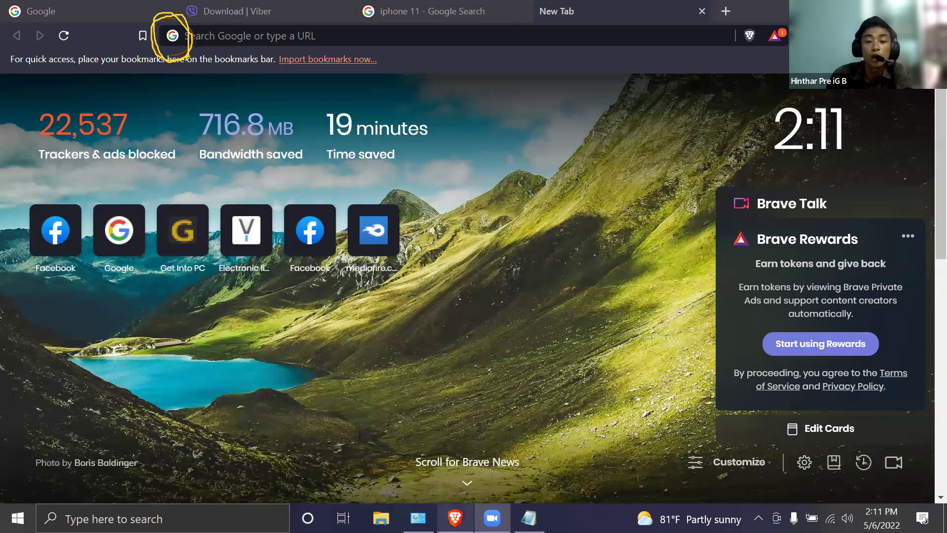
{"action": "left_click", "coordinate": [529, 519]}
{"action": "left_click", "coordinate": [522, 257]}
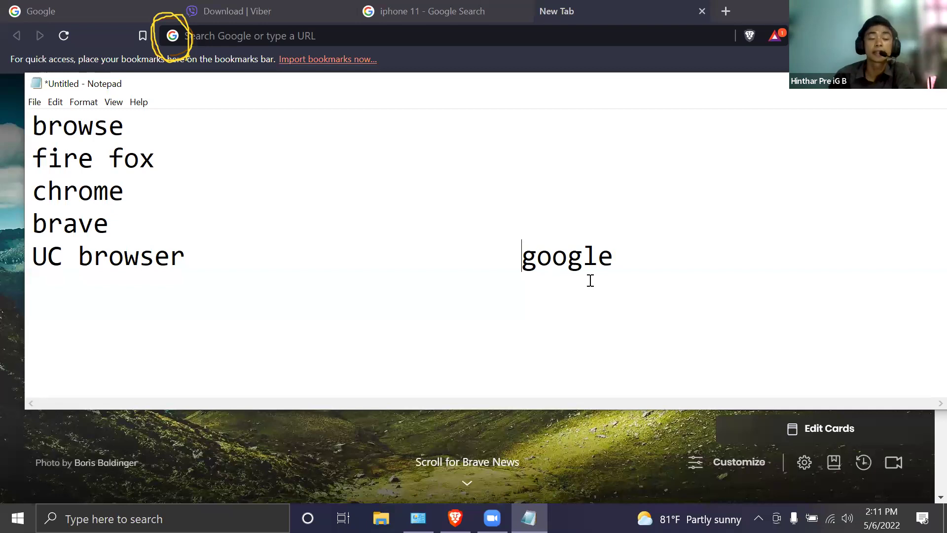
Step: Append '==>search engine' after google, then return to Brave's iphone 11 results tab
{"action": "left_click_drag", "start_coordinate": [125, 126], "coordinate": [11, 140]}
{"action": "key", "text": "Right"}
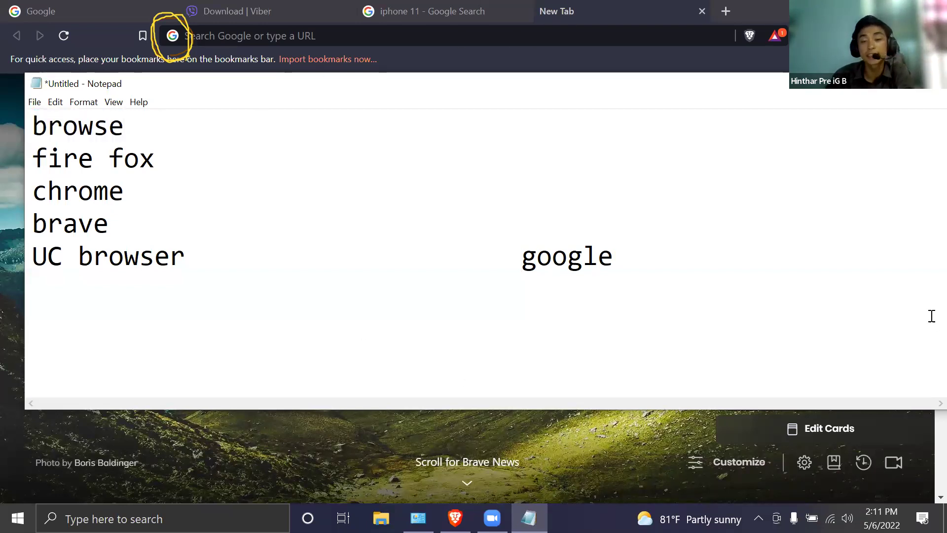
{"action": "left_click", "coordinate": [630, 261]}
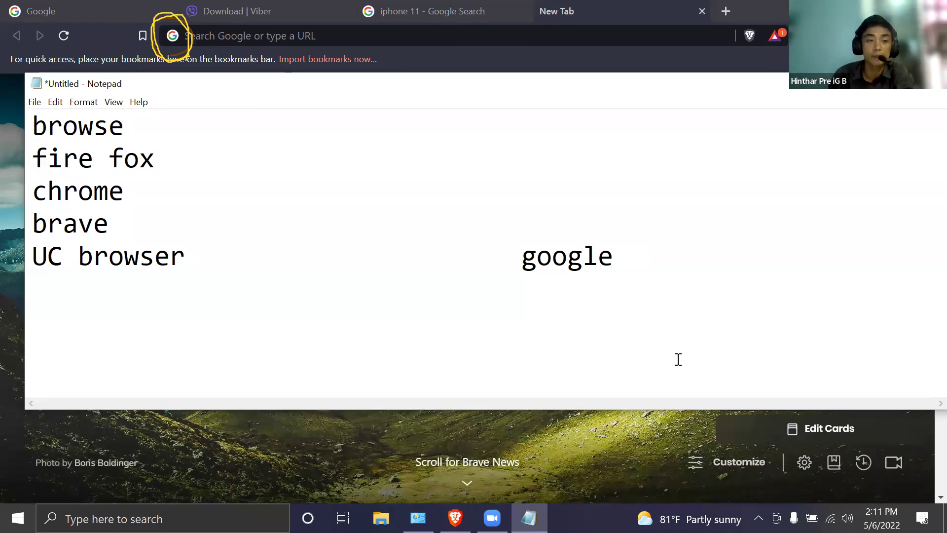
{"action": "type", "text": "==search e"}
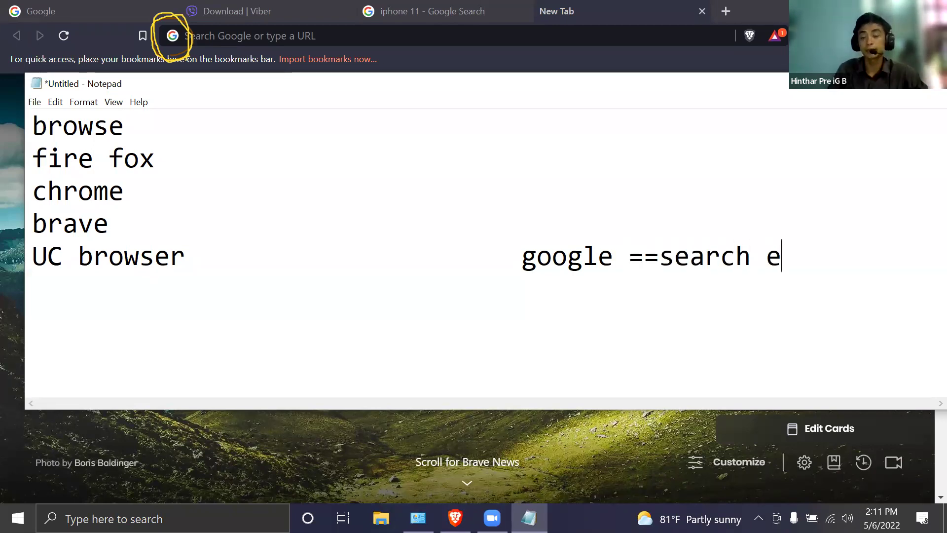
{"action": "type", "text": "ngine"}
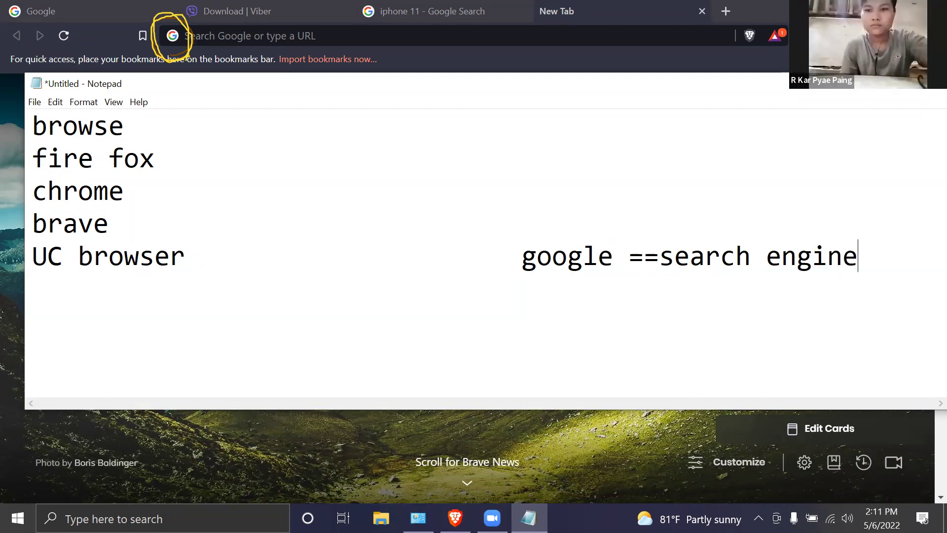
{"action": "left_click", "coordinate": [654, 262]}
{"action": "type", "text": ">"}
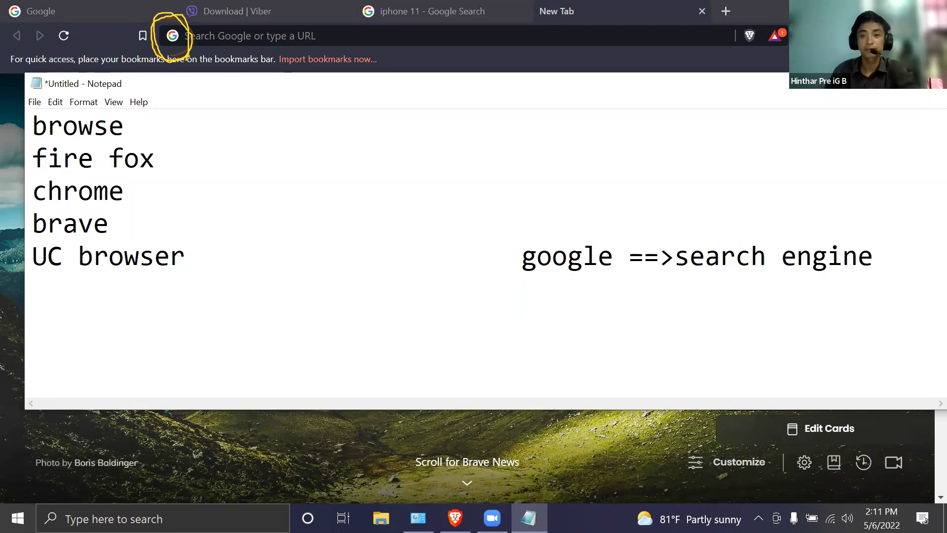
{"action": "left_click", "coordinate": [390, 5]}
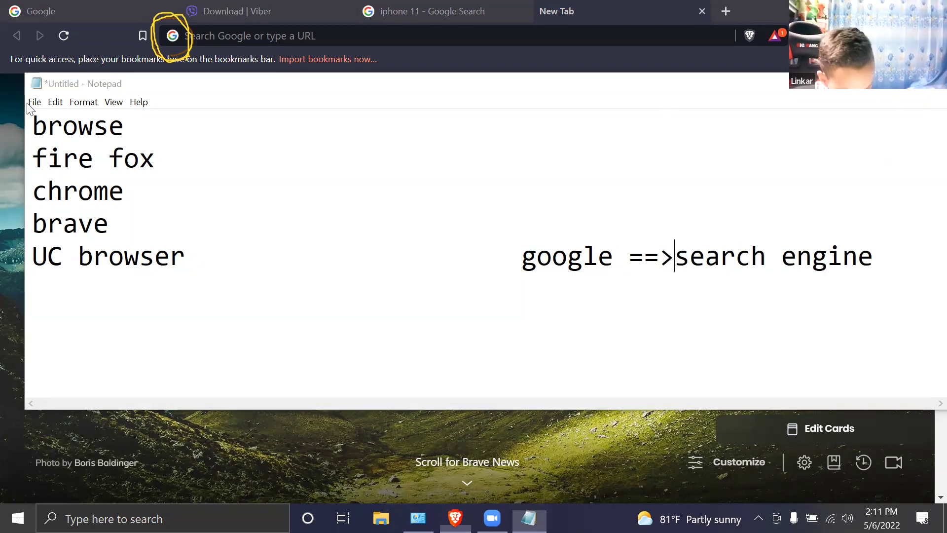
{"action": "left_click", "coordinate": [390, 5]}
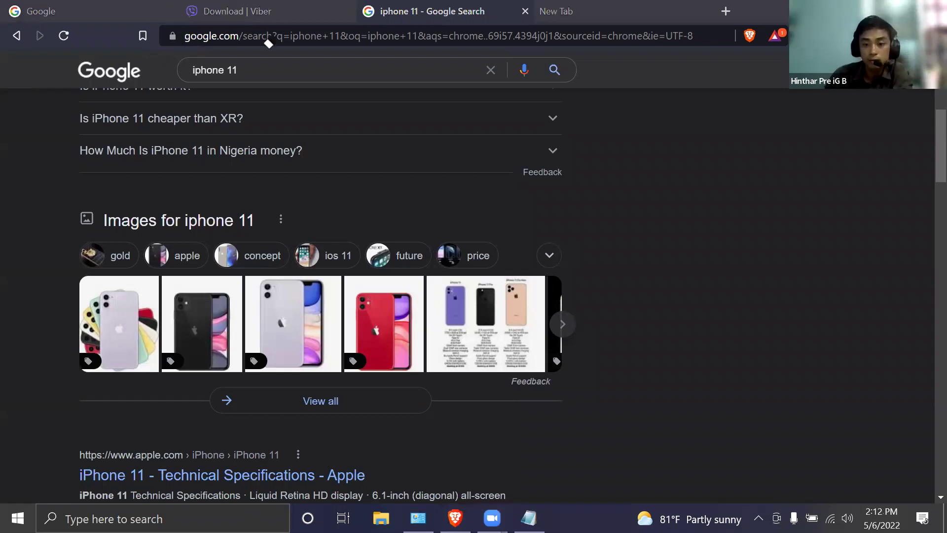
Step: Type 'bing' and 'yahoo' on separate lines below 'google ==>search engine', then return to Brave's new tab
{"action": "left_click", "coordinate": [529, 518]}
{"action": "left_click", "coordinate": [896, 253]}
{"action": "key", "text": "Return"}
{"action": "key", "text": "Return"}
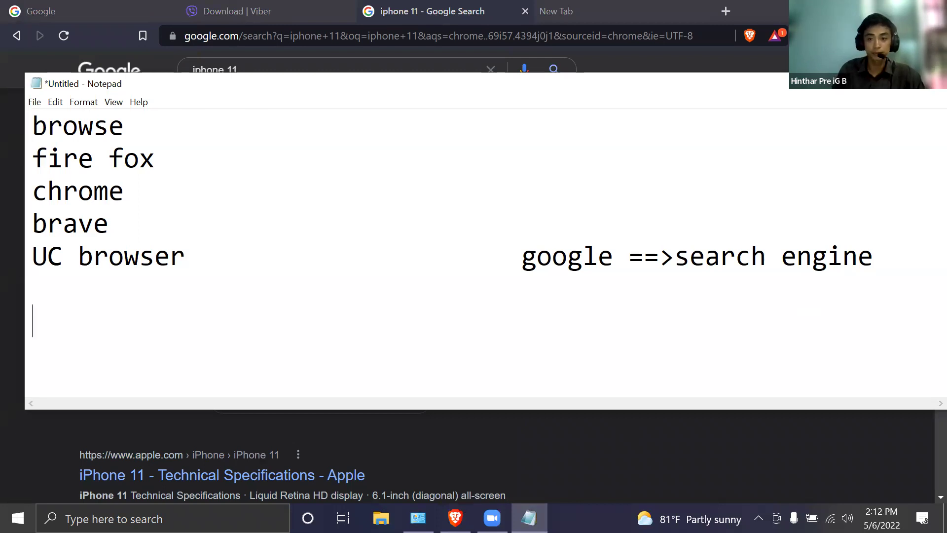
{"action": "key", "text": "Return"}
{"action": "key", "text": "Return"}
{"action": "type", "text": "BIn"}
{"action": "key", "text": "BackSpace"}
{"action": "key", "text": "BackSpace"}
{"action": "key", "text": "BackSpace"}
{"action": "type", "text": "bing"}
{"action": "key", "text": "Return"}
{"action": "type", "text": "yahoo"}
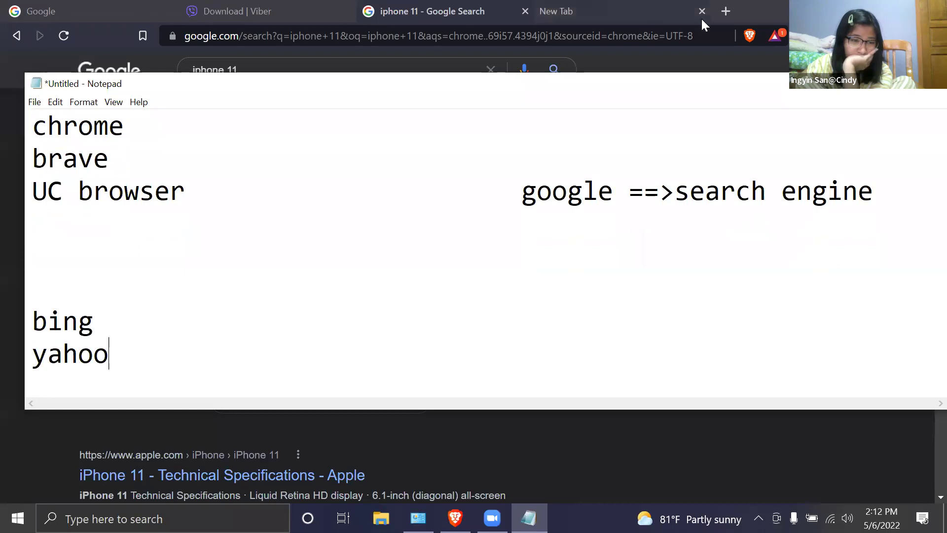
{"action": "key", "text": "alt+Tab"}
{"action": "key", "text": "ctrl+Tab"}
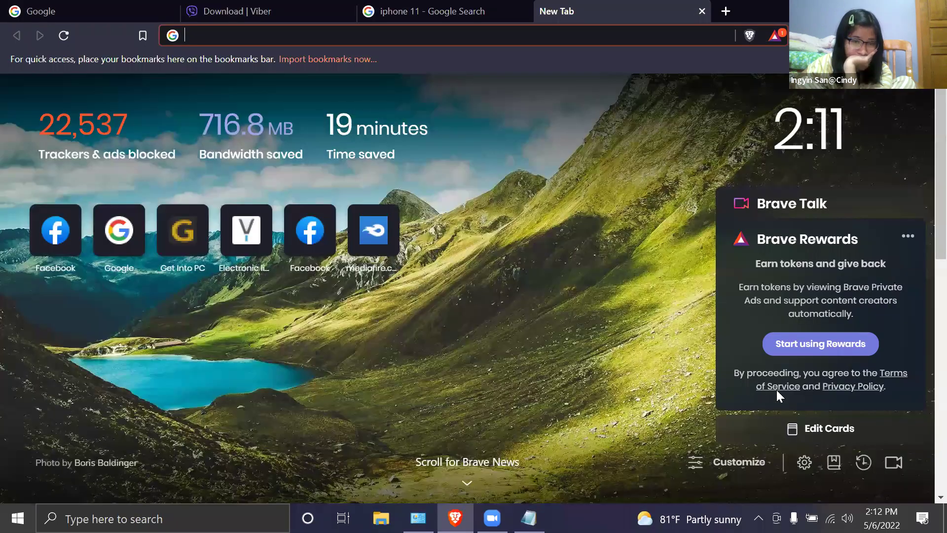
Step: Check Brave's address-bar search engine in Settings and leave it set to Google
{"action": "key", "text": "alt+f"}
{"action": "left_click", "coordinate": [772, 434]}
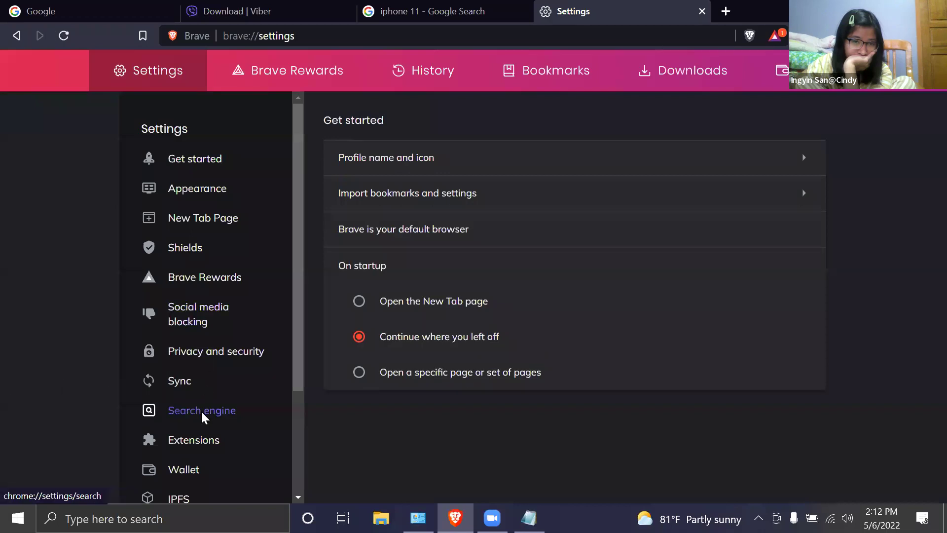
{"action": "left_click", "coordinate": [204, 416]}
{"action": "left_click", "coordinate": [795, 159]}
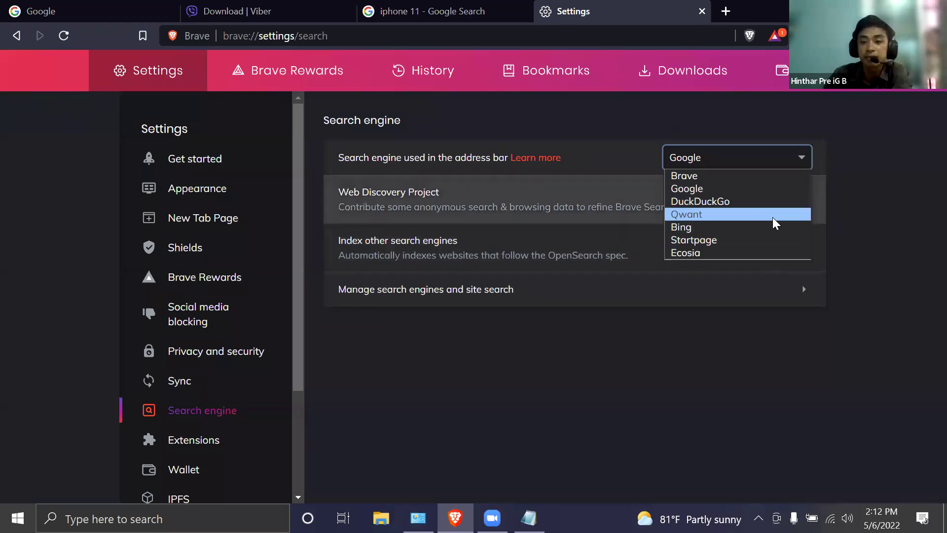
{"action": "left_click", "coordinate": [507, 461]}
Step: Close the iPhone 11 results tab and the Settings tab
{"action": "left_click", "coordinate": [422, 9]}
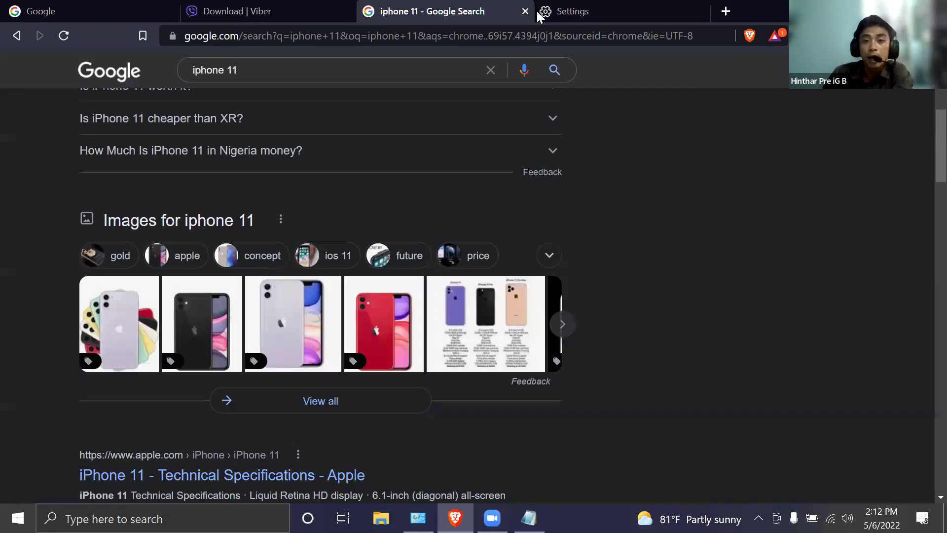
{"action": "left_click", "coordinate": [525, 11]}
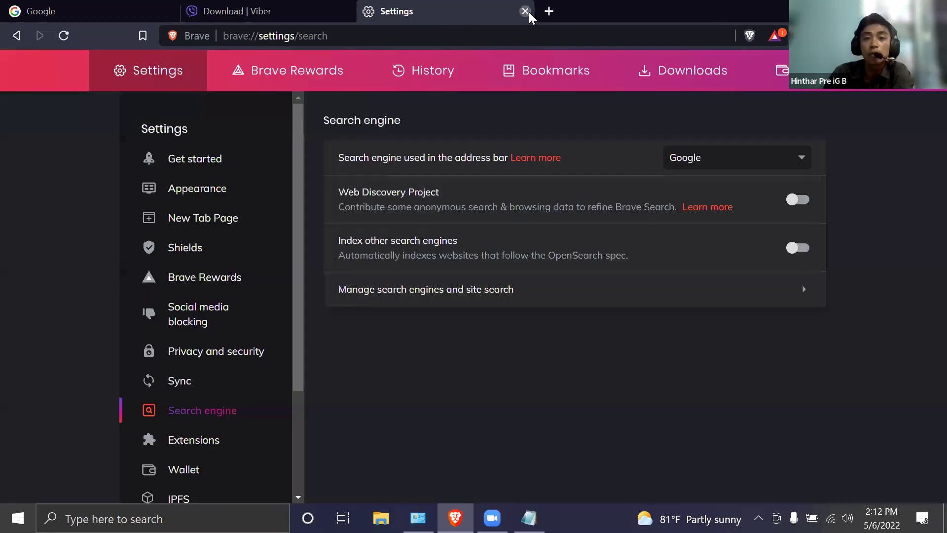
{"action": "left_click", "coordinate": [525, 11]}
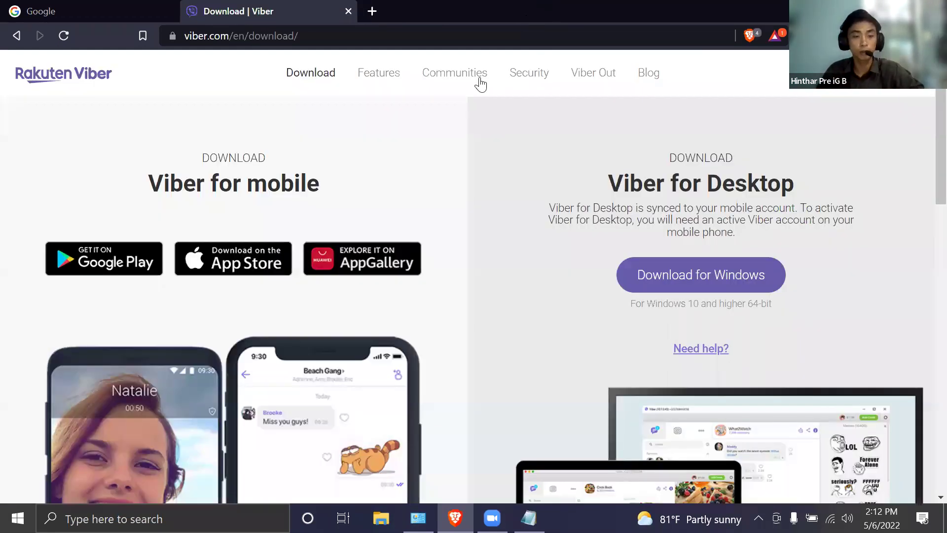
Step: Open Google's homepage in a new tab via a google.com search
{"action": "left_click", "coordinate": [372, 11]}
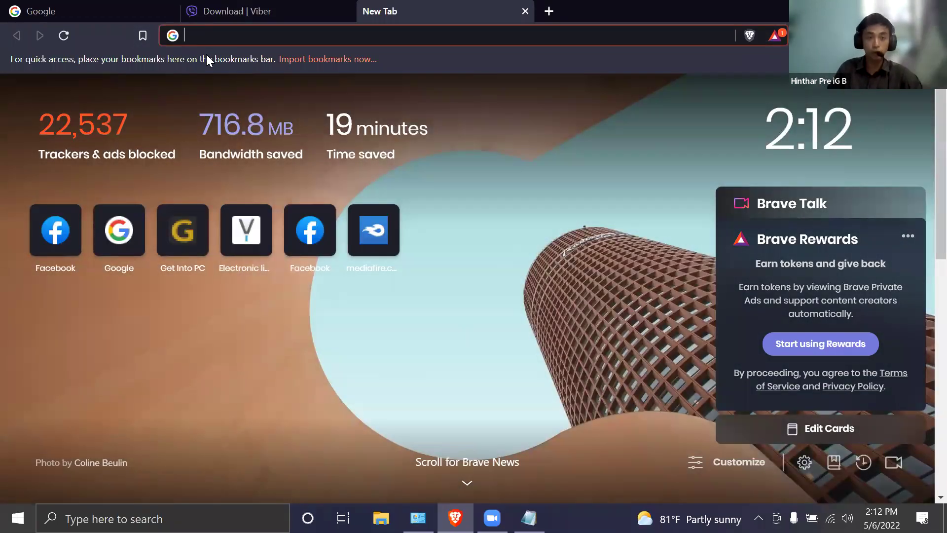
{"action": "type", "text": "goo"}
{"action": "key", "text": "BackSpace"}
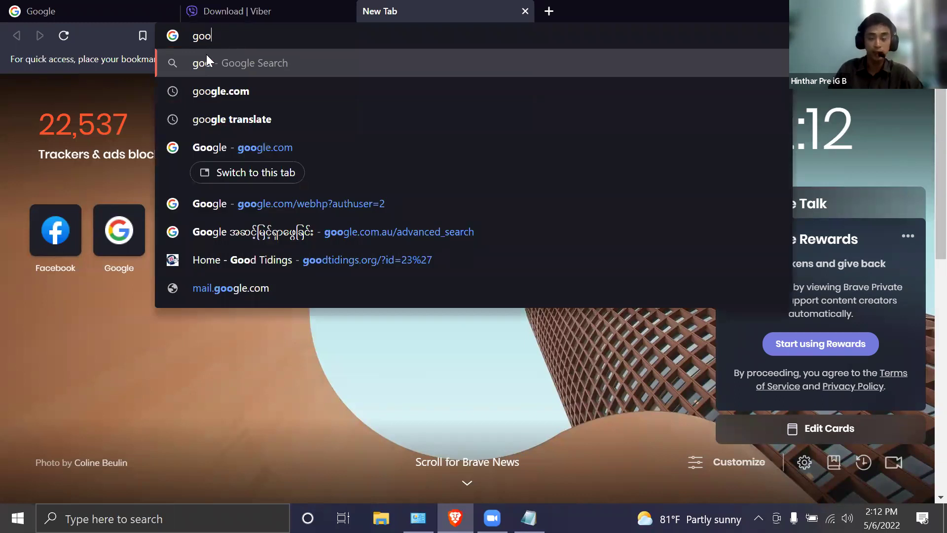
{"action": "key", "text": "Down"}
{"action": "key", "text": "Return"}
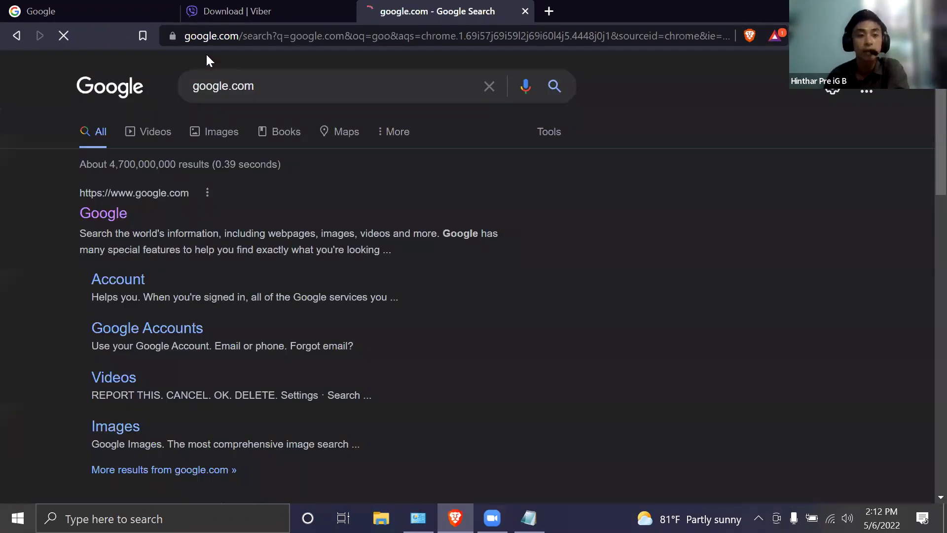
{"action": "left_click", "coordinate": [106, 215]}
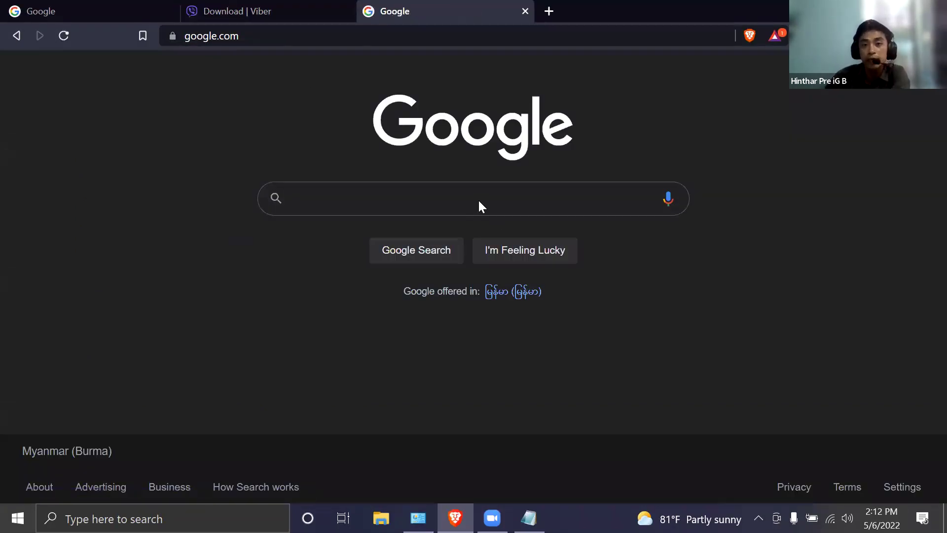
Step: Go to yahoo.com in another new tab
{"action": "left_click", "coordinate": [550, 11]}
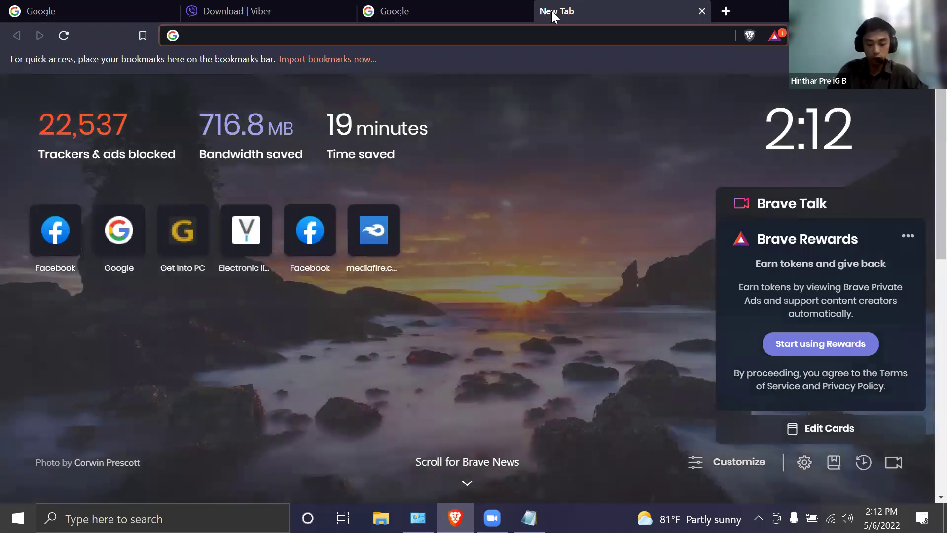
{"action": "type", "text": "yahoo."}
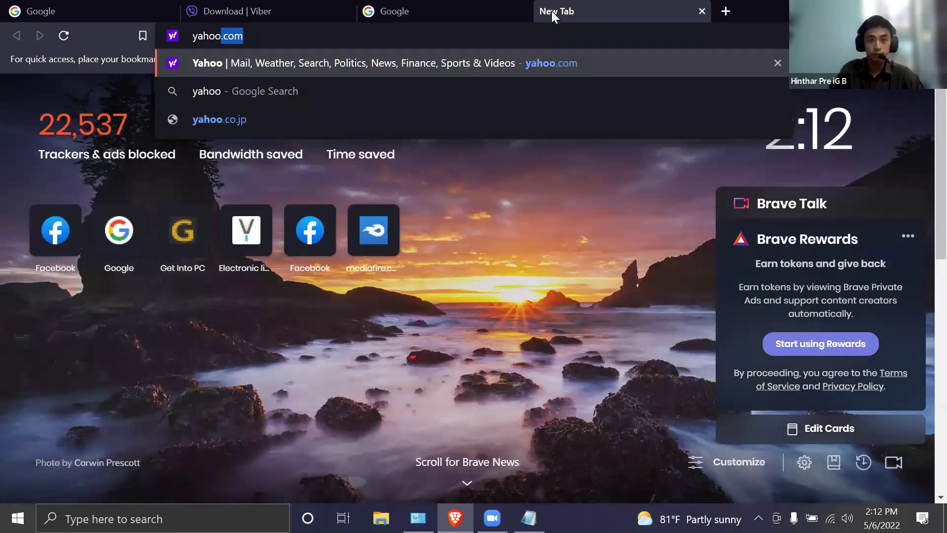
{"action": "type", "text": "com"}
{"action": "key", "text": "Return"}
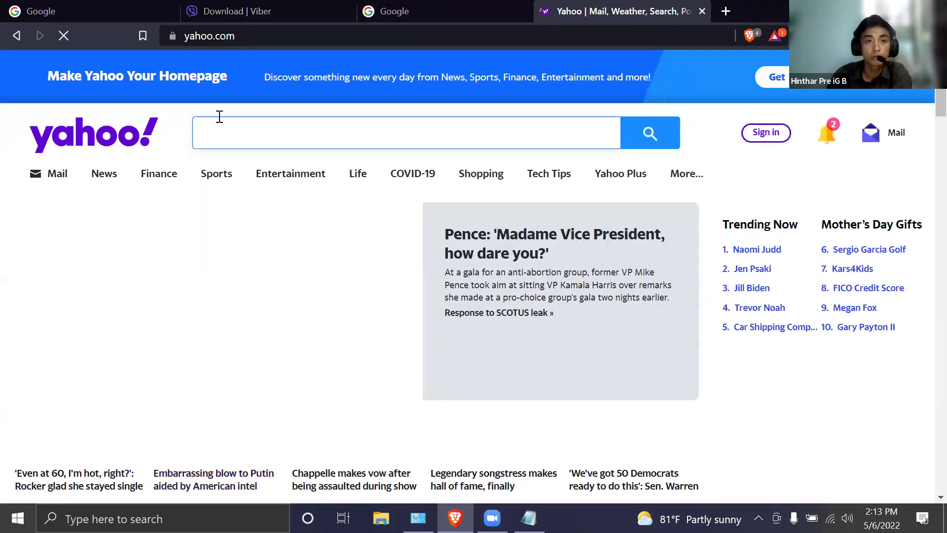
Step: From the Viber download tab, open Brave's settings in a new tab
{"action": "left_click", "coordinate": [273, 9]}
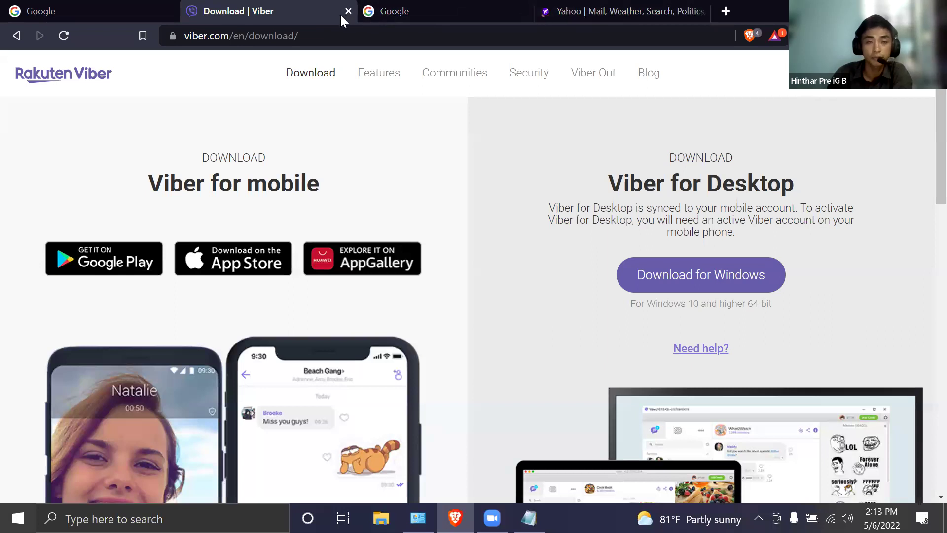
{"action": "left_click", "coordinate": [935, 35]}
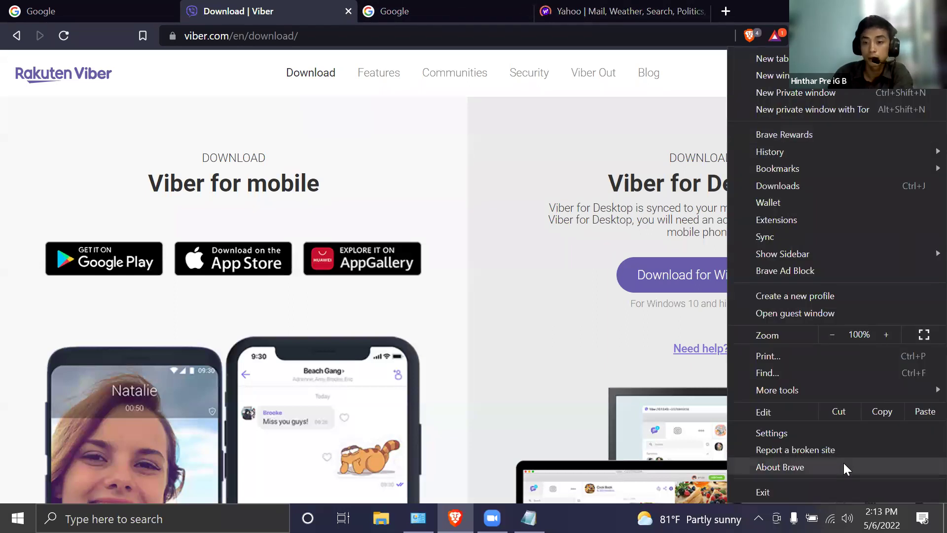
{"action": "left_click", "coordinate": [799, 432]}
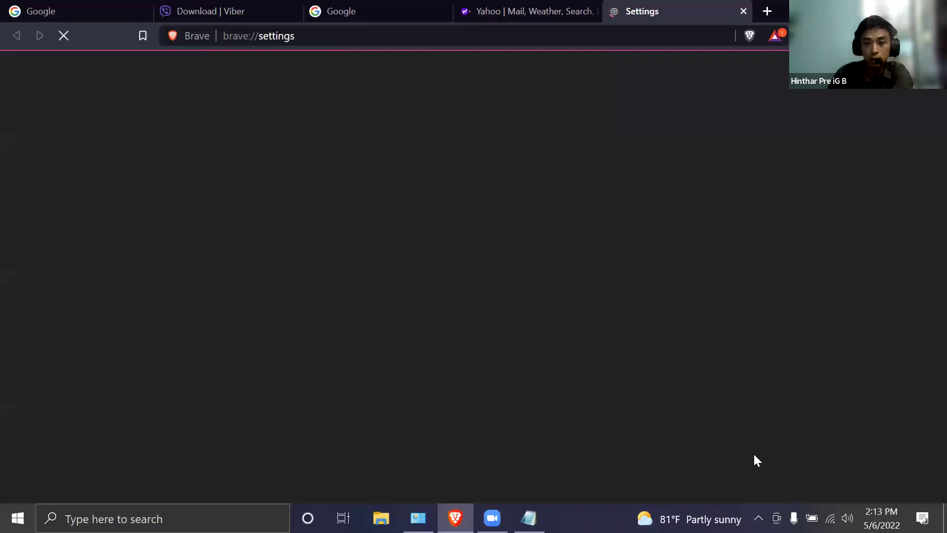
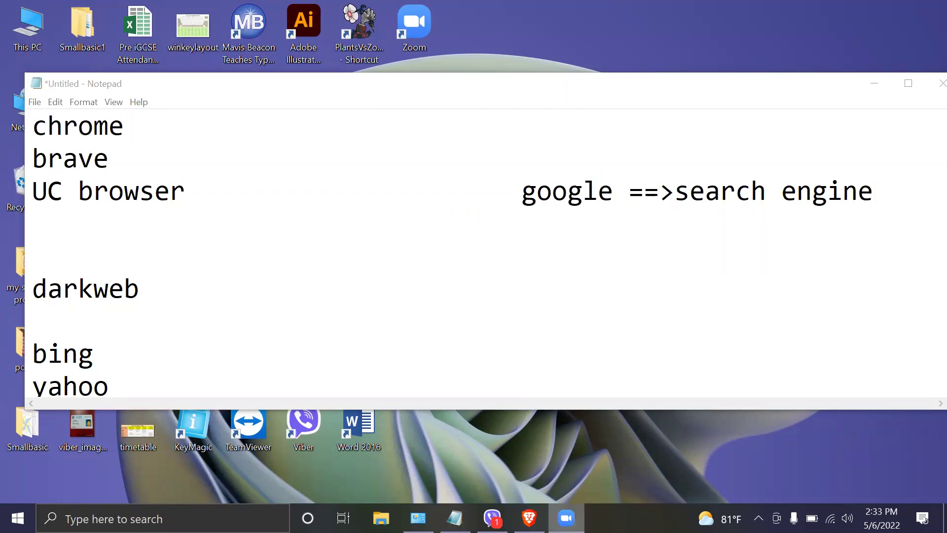
Step: Bring back the Google 'cnn interview' results and highlight the count of about 1,060,000,000 results
{"action": "left_click", "coordinate": [529, 517]}
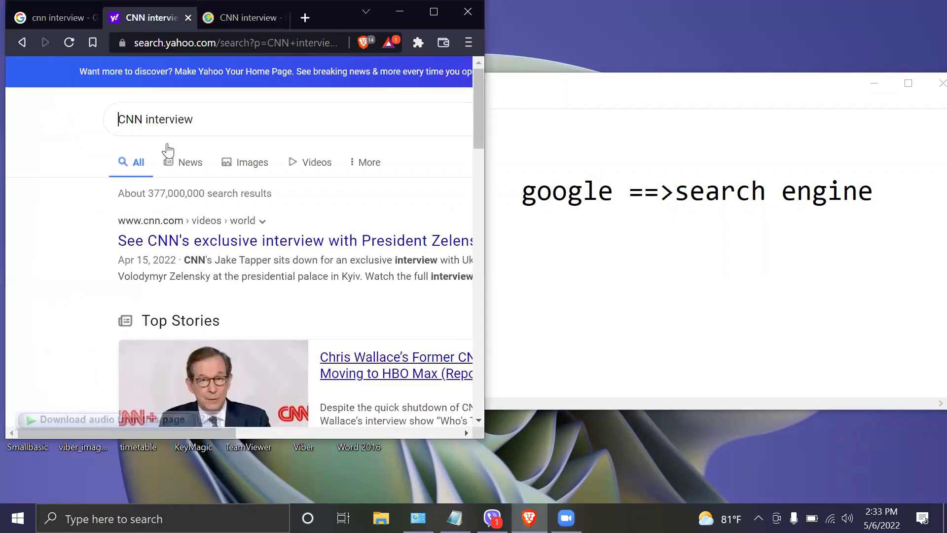
{"action": "left_click", "coordinate": [45, 9]}
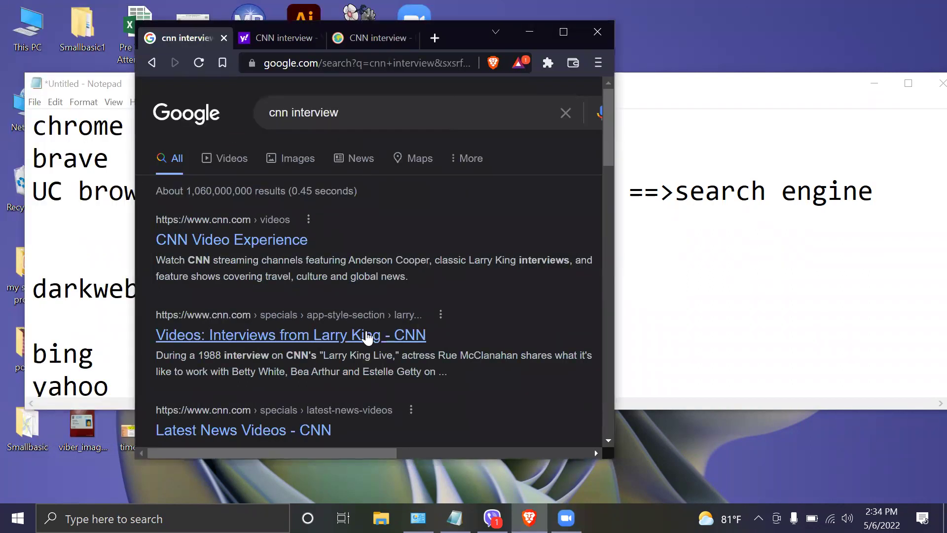
{"action": "scroll", "coordinate": [337, 344], "scroll_direction": "down", "scroll_amount": 8}
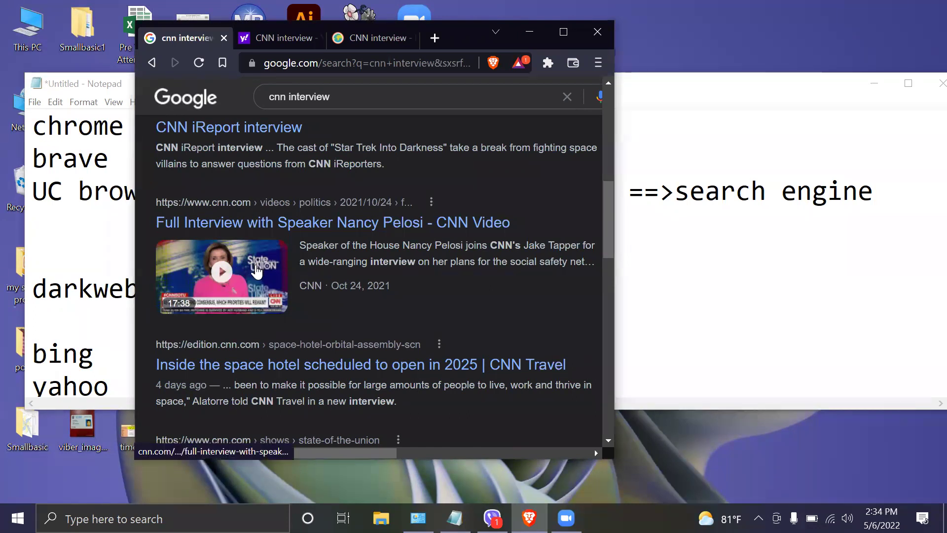
{"action": "scroll", "coordinate": [255, 270], "scroll_direction": "down", "scroll_amount": 5}
{"action": "scroll", "coordinate": [255, 270], "scroll_direction": "up", "scroll_amount": 15}
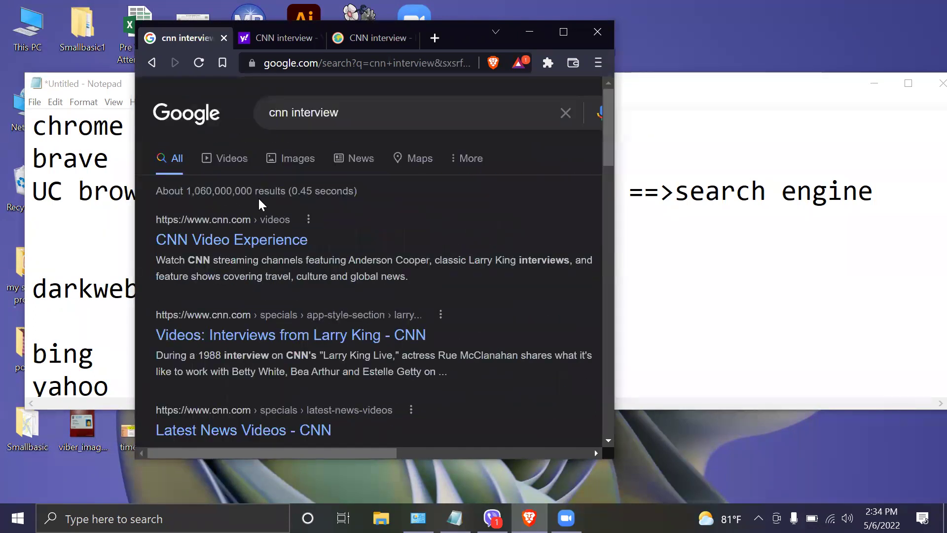
{"action": "left_click_drag", "start_coordinate": [187, 191], "coordinate": [229, 202]}
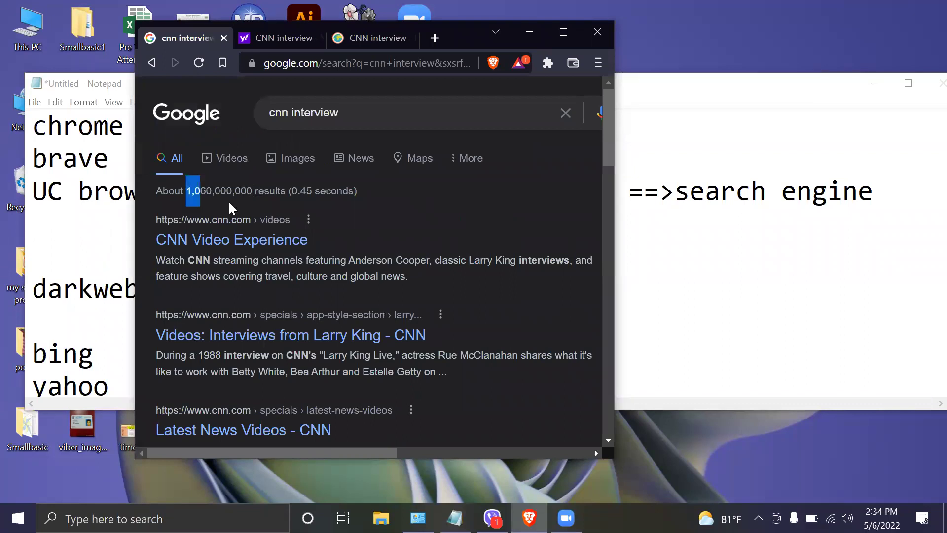
{"action": "scroll", "coordinate": [306, 316], "scroll_direction": "down", "scroll_amount": 6}
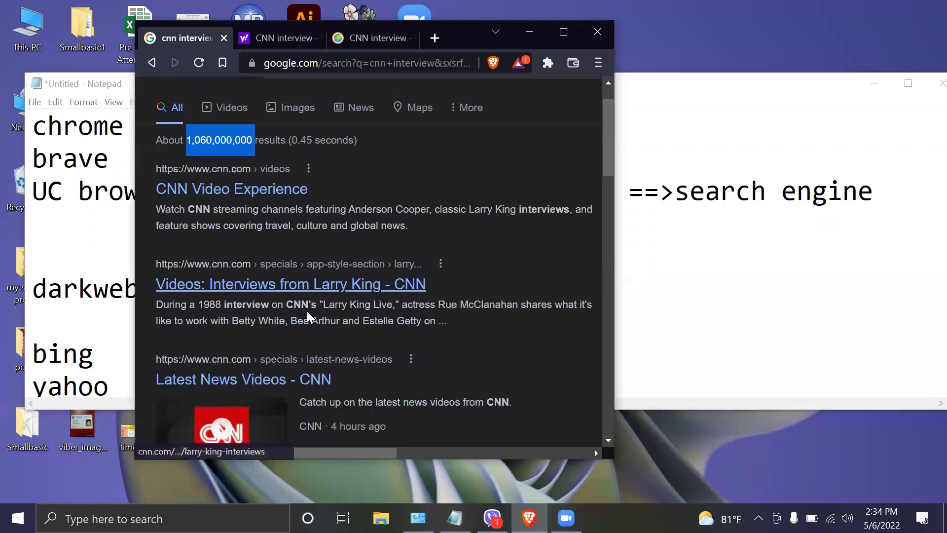
{"action": "scroll", "coordinate": [364, 302], "scroll_direction": "up", "scroll_amount": 4}
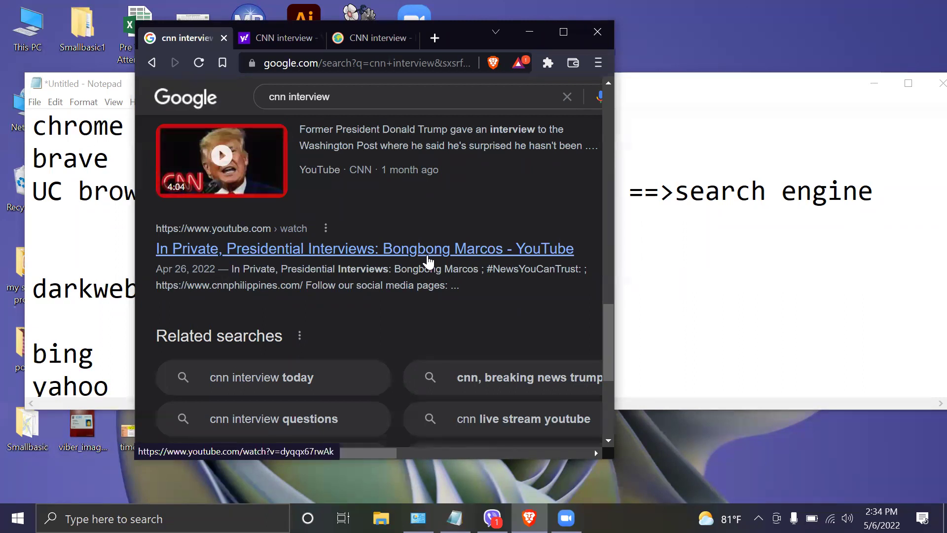
Step: Open the Bongbong Marcos YouTube interview, return to the cnn interview results, and minimize Brave
{"action": "left_click", "coordinate": [428, 256]}
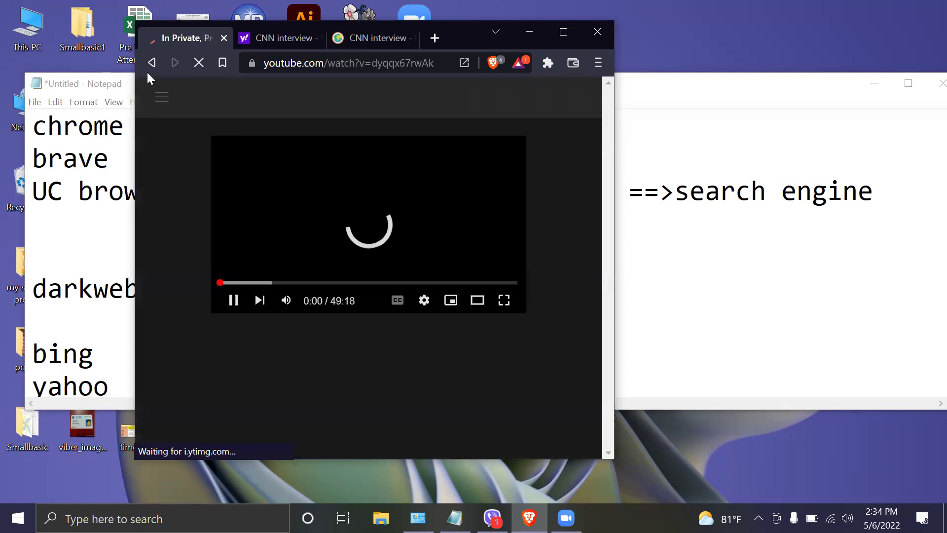
{"action": "left_click", "coordinate": [149, 69]}
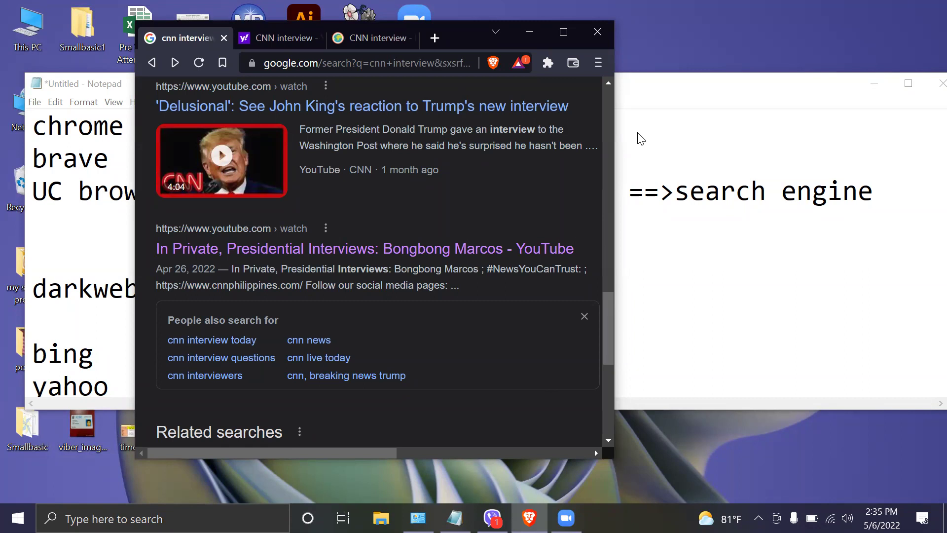
{"action": "left_click", "coordinate": [530, 32]}
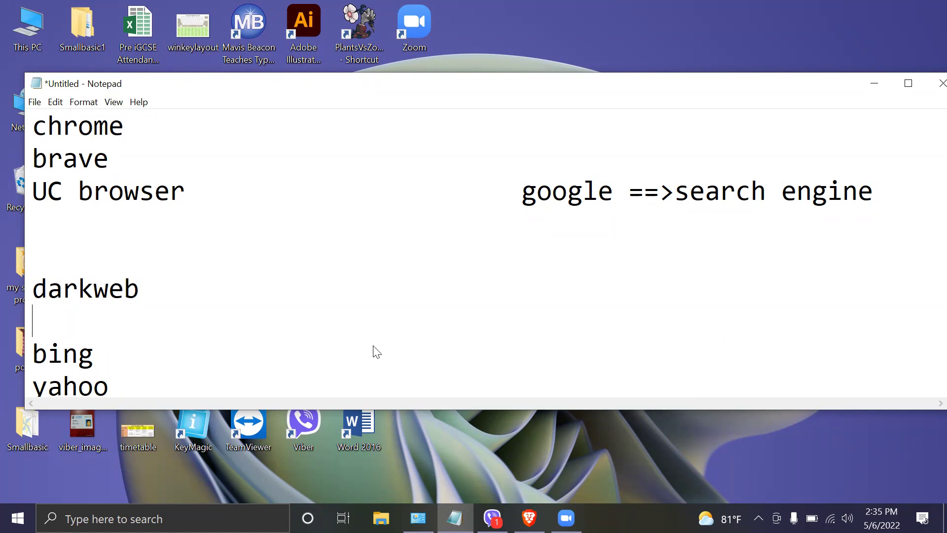
Step: Restore Brave with the cnn interview results in front of Notepad and maximize it
{"action": "left_click", "coordinate": [529, 518]}
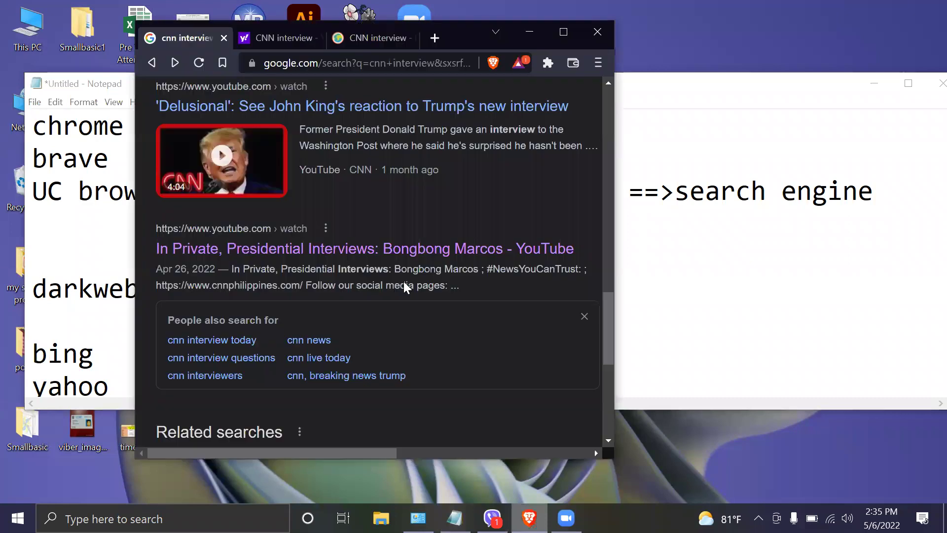
{"action": "key", "text": "super+Up"}
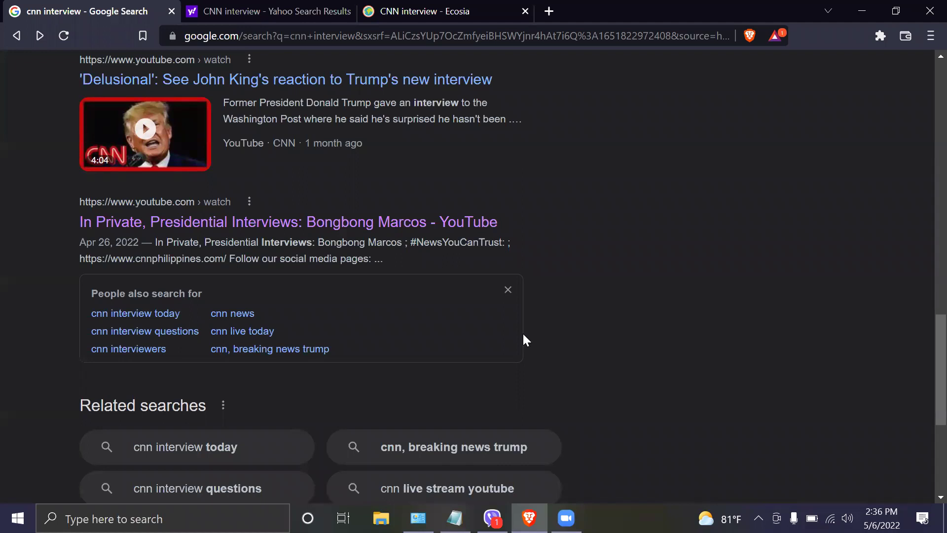
Step: Browse the Google apps panel on the cnn interview results page
{"action": "scroll", "coordinate": [523, 333], "scroll_direction": "up", "scroll_amount": 20}
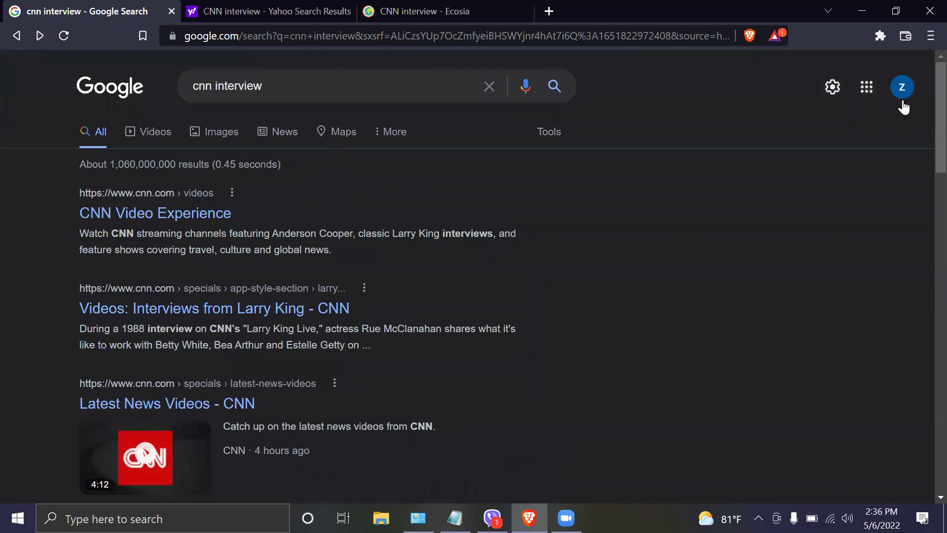
{"action": "scroll", "coordinate": [469, 325], "scroll_direction": "down", "scroll_amount": 15}
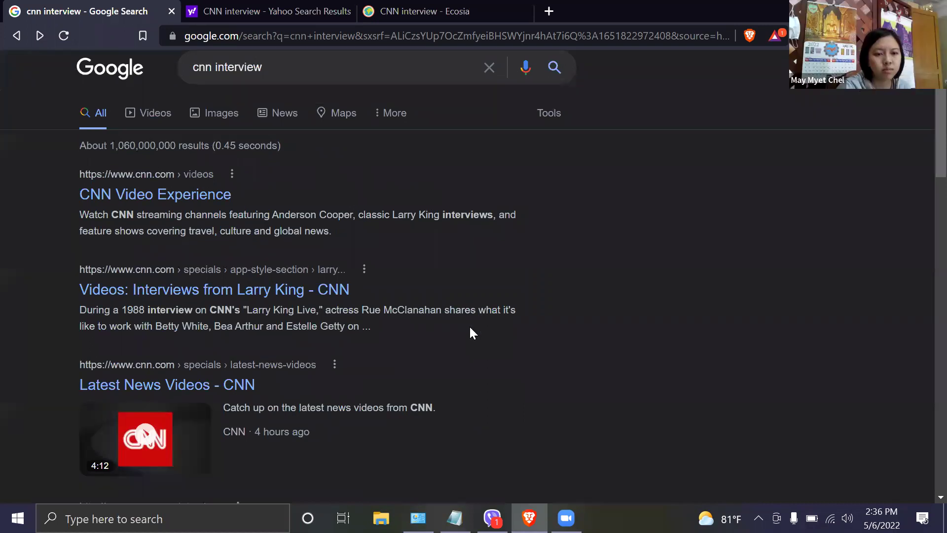
{"action": "scroll", "coordinate": [470, 329], "scroll_direction": "up", "scroll_amount": 10}
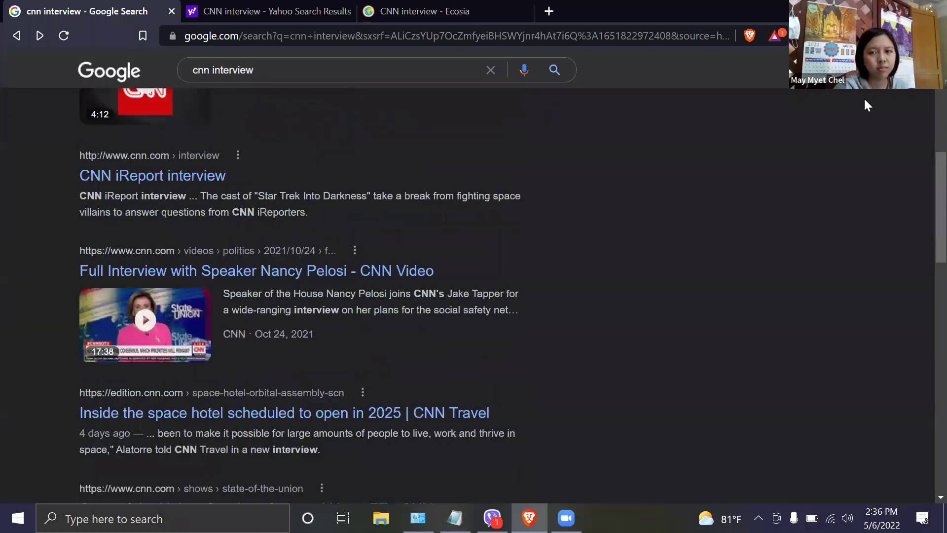
{"action": "left_click", "coordinate": [867, 69]}
{"action": "scroll", "coordinate": [807, 303], "scroll_direction": "down", "scroll_amount": 4}
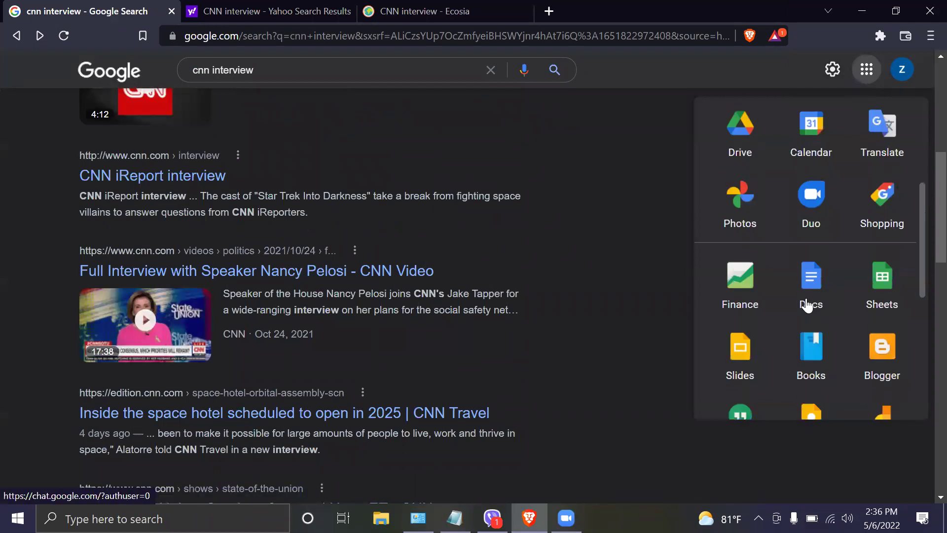
{"action": "scroll", "coordinate": [807, 304], "scroll_direction": "down", "scroll_amount": 6}
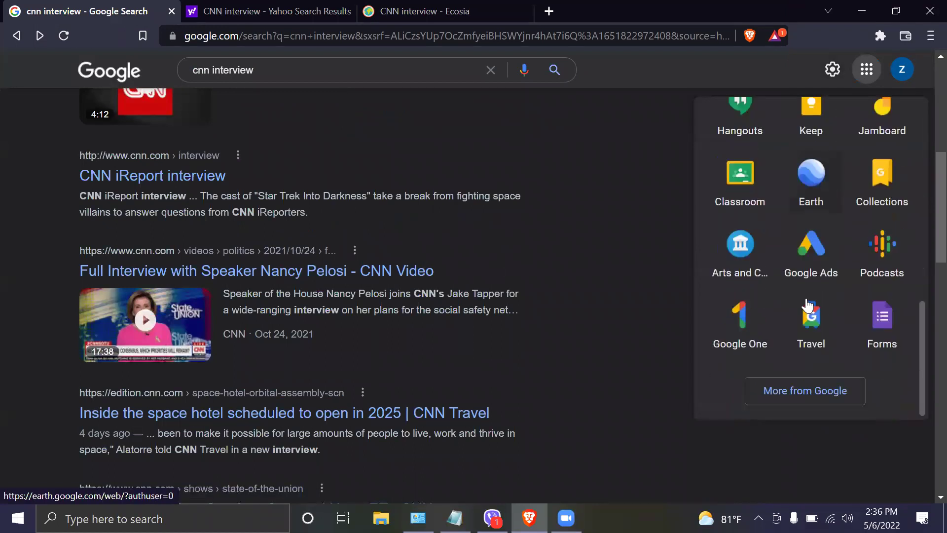
{"action": "scroll", "coordinate": [791, 293], "scroll_direction": "up", "scroll_amount": 10}
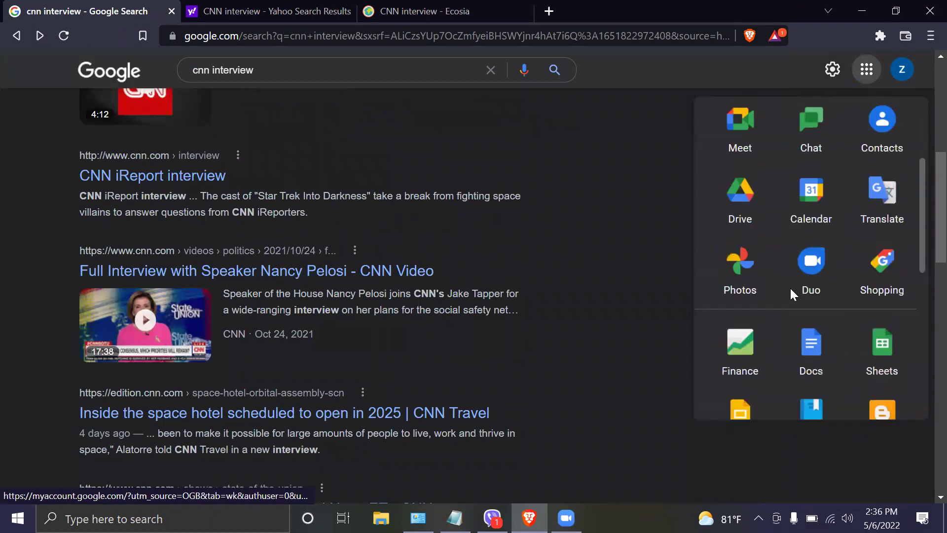
{"action": "scroll", "coordinate": [792, 288], "scroll_direction": "up", "scroll_amount": 1}
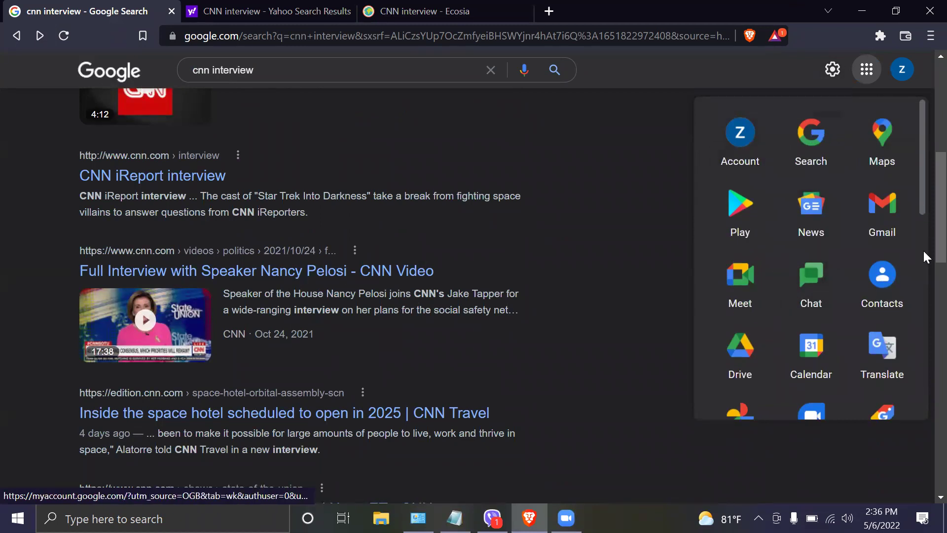
{"action": "scroll", "coordinate": [783, 356], "scroll_direction": "down", "scroll_amount": 1}
{"action": "scroll", "coordinate": [782, 356], "scroll_direction": "down", "scroll_amount": 5}
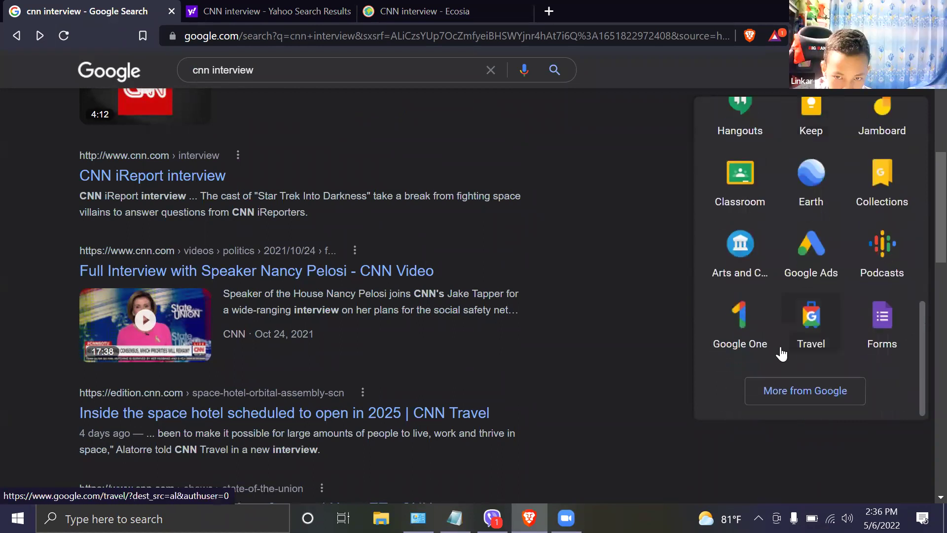
{"action": "scroll", "coordinate": [772, 364], "scroll_direction": "up", "scroll_amount": 10}
{"action": "scroll", "coordinate": [303, 96], "scroll_direction": "up", "scroll_amount": 2}
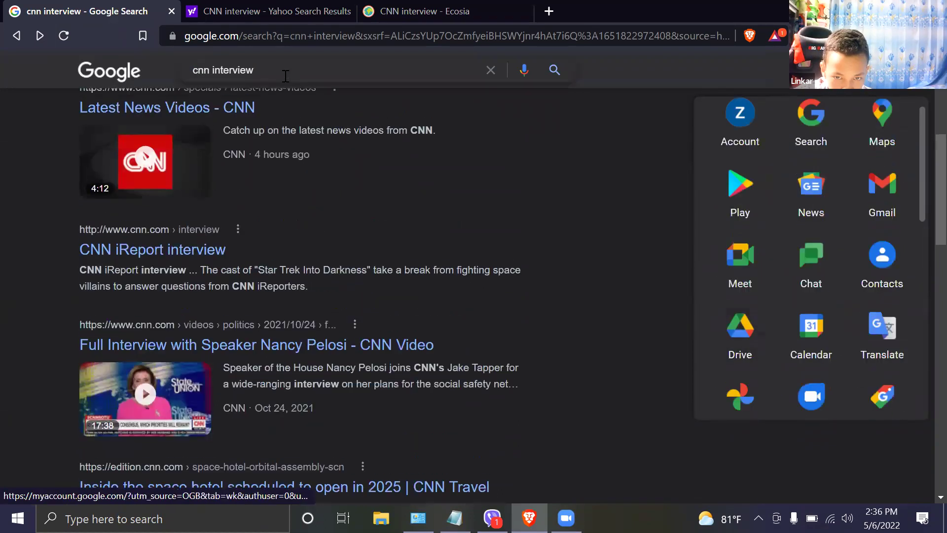
{"action": "left_click_drag", "start_coordinate": [276, 70], "coordinate": [43, 80]}
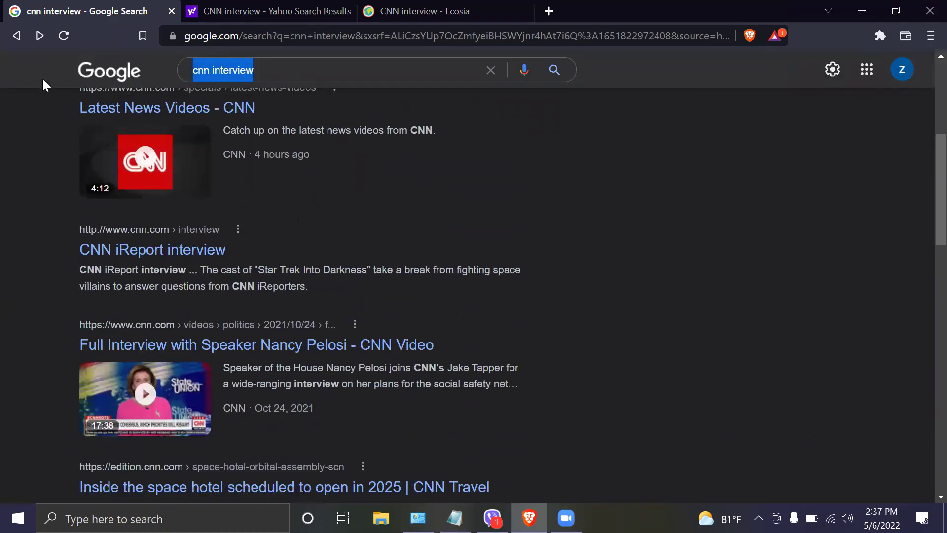
Step: Close the Yahoo results tab and switch back to the Notepad notes
{"action": "left_click", "coordinate": [347, 12]}
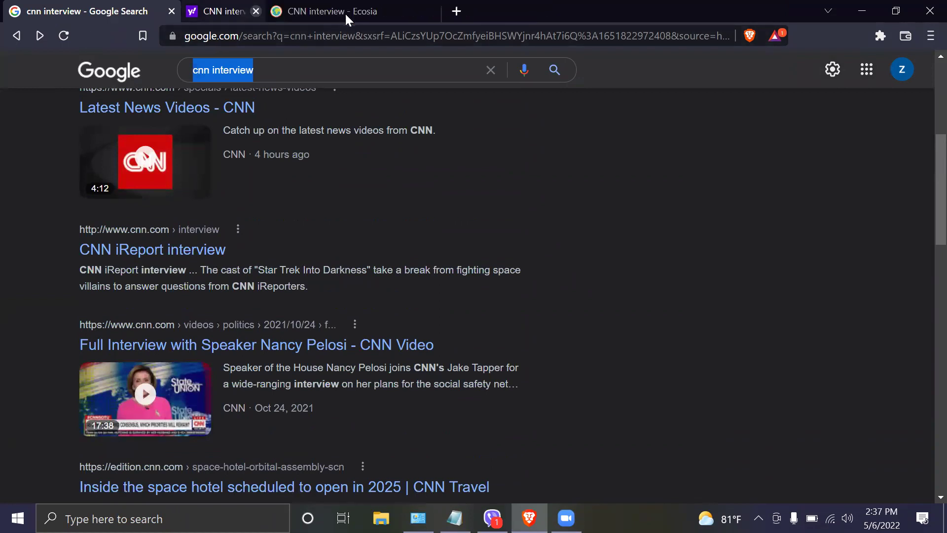
{"action": "left_click", "coordinate": [276, 71]}
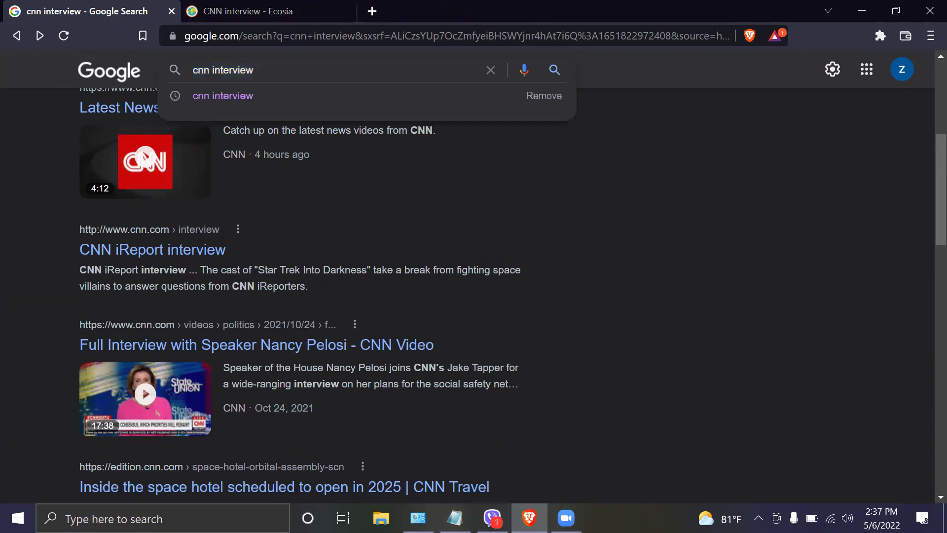
{"action": "key", "text": "alt+Tab"}
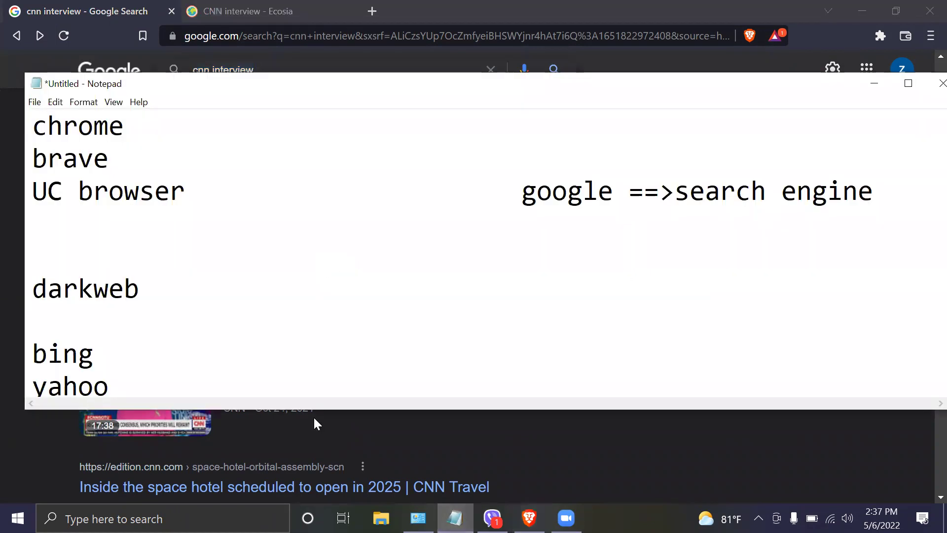
Step: Clear the old notes and write 'Google hack ==' as the first line
{"action": "key", "text": "ctrl+a"}
{"action": "key", "text": "Delete"}
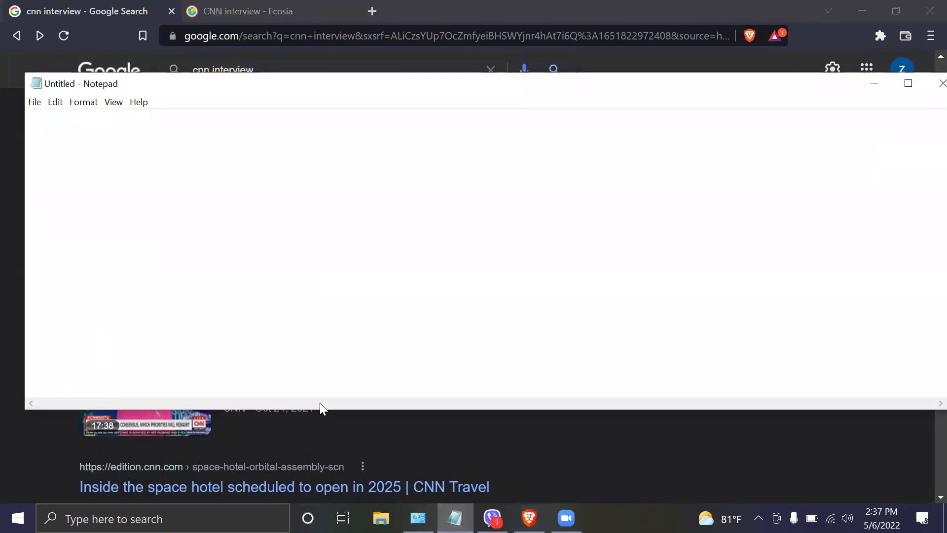
{"action": "type", "text": "Google"}
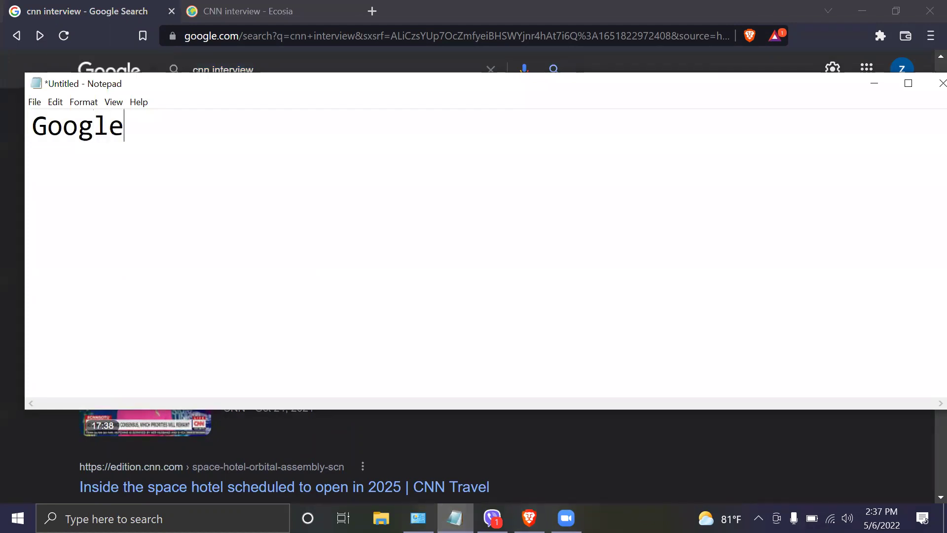
{"action": "type", "text": " hack"}
{"action": "key", "text": "Return"}
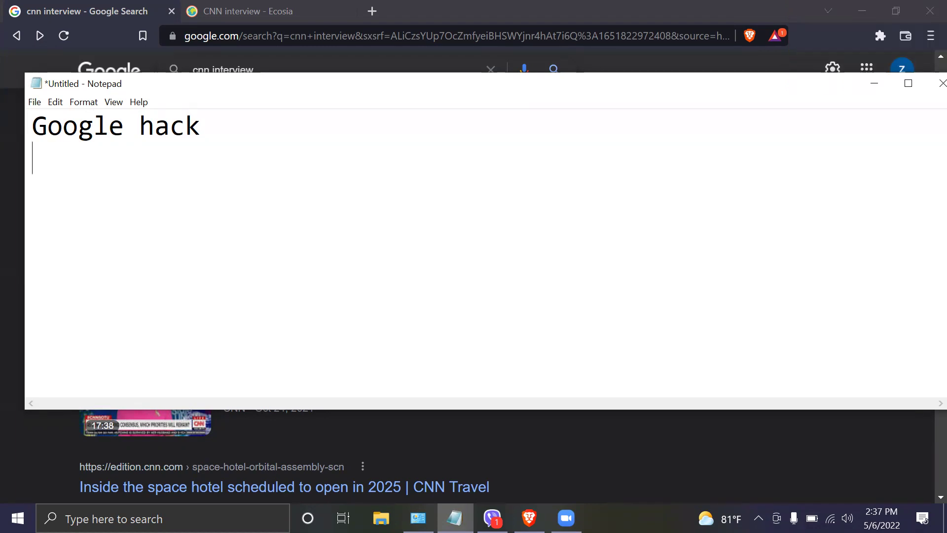
{"action": "left_click", "coordinate": [255, 117]}
{"action": "type", "text": "=="}
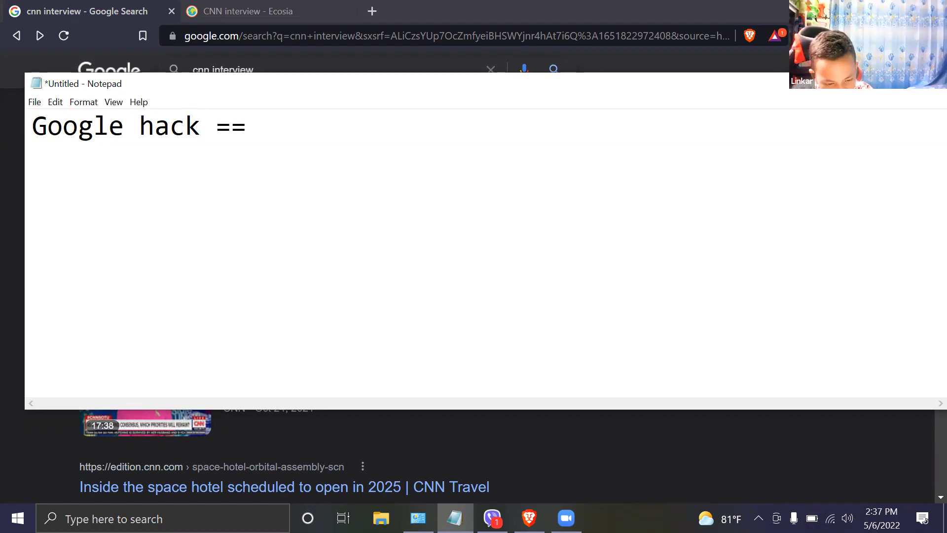
{"action": "key", "text": "Return"}
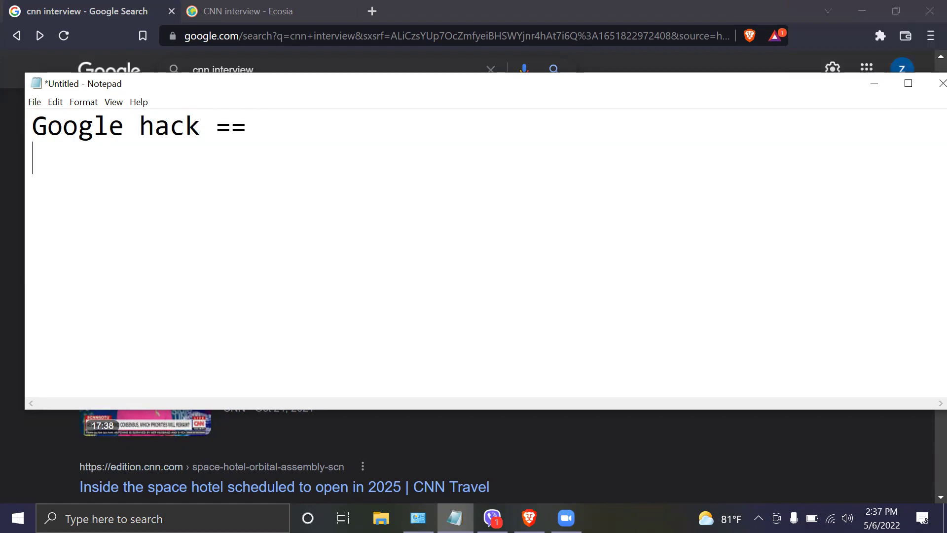
Step: Add the lines 'Google dock ==' and 'Google secret' below it
{"action": "type", "text": "Google dock"}
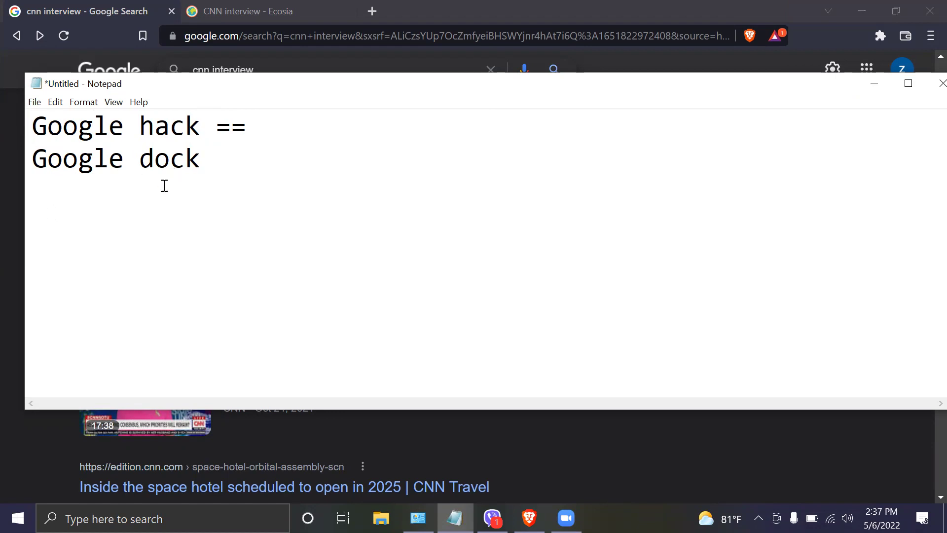
{"action": "key", "text": "Return"}
{"action": "type", "text": "Google "}
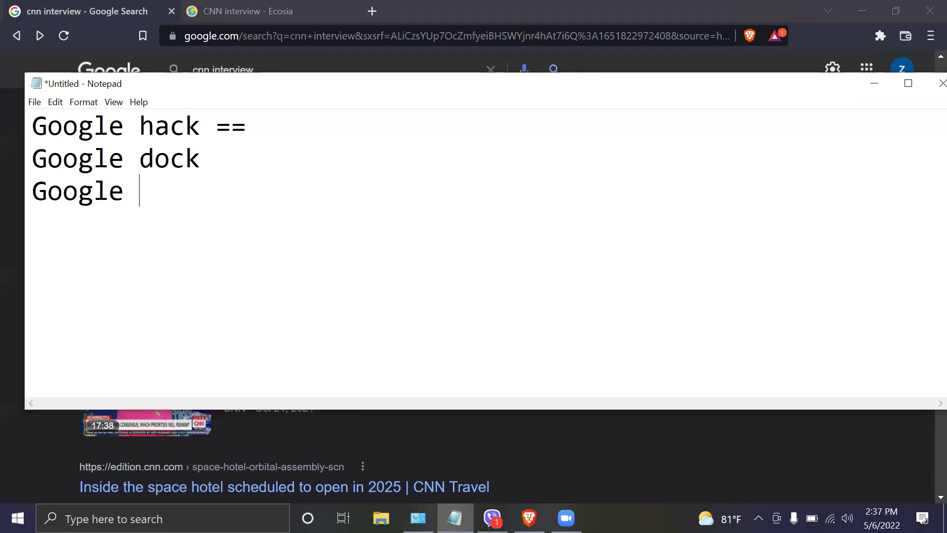
{"action": "type", "text": "secret"}
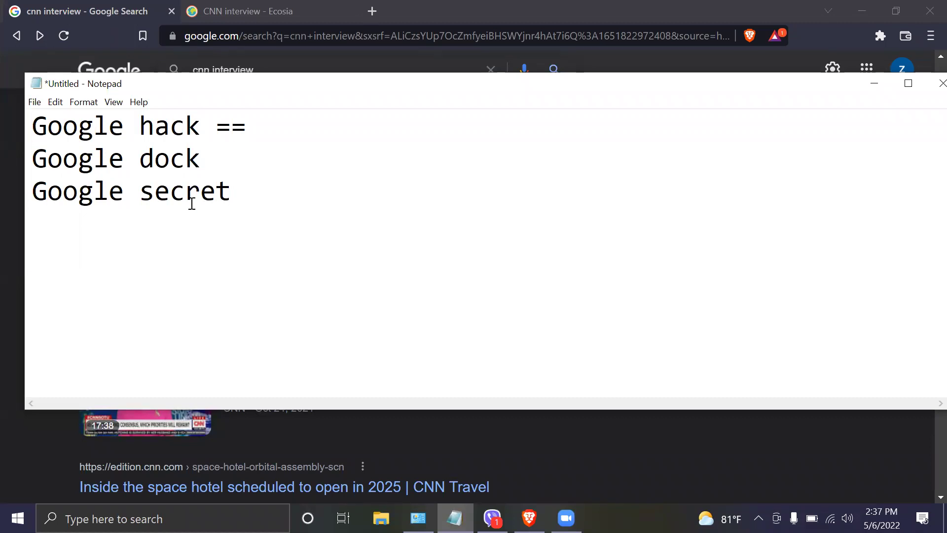
{"action": "left_click", "coordinate": [235, 158]}
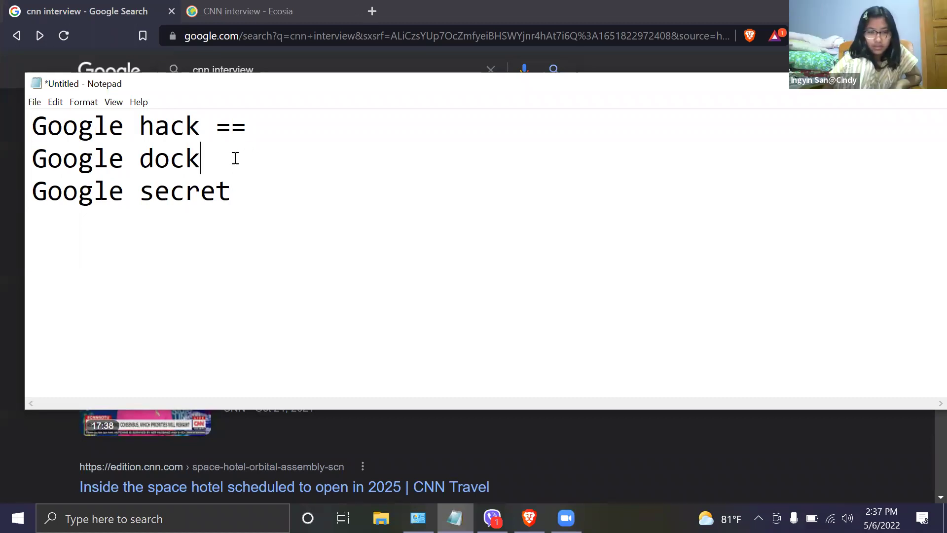
{"action": "type", "text": "=="}
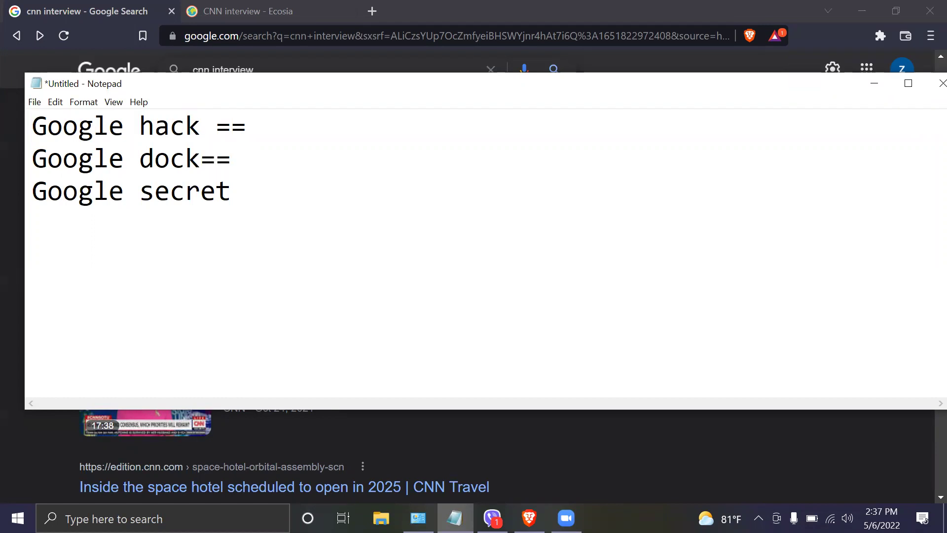
{"action": "left_click", "coordinate": [201, 159]}
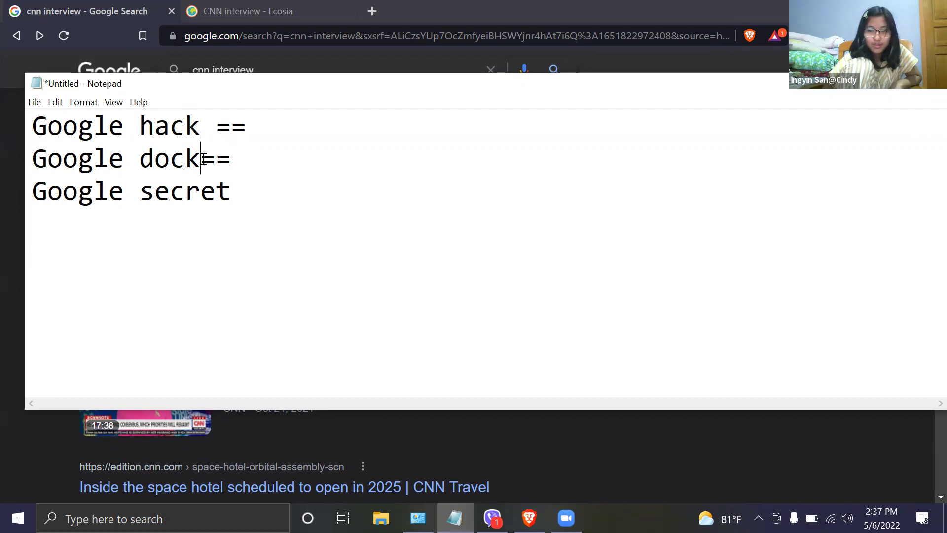
{"action": "left_click", "coordinate": [253, 183]}
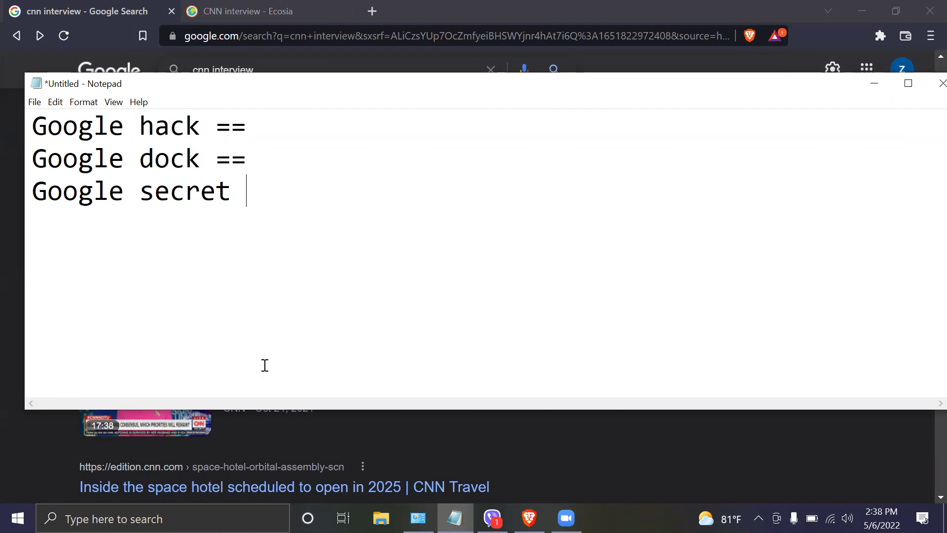
Step: Close the CNN interview Ecosia tab, keeping the Google cnn interview results open
{"action": "left_click", "coordinate": [873, 85]}
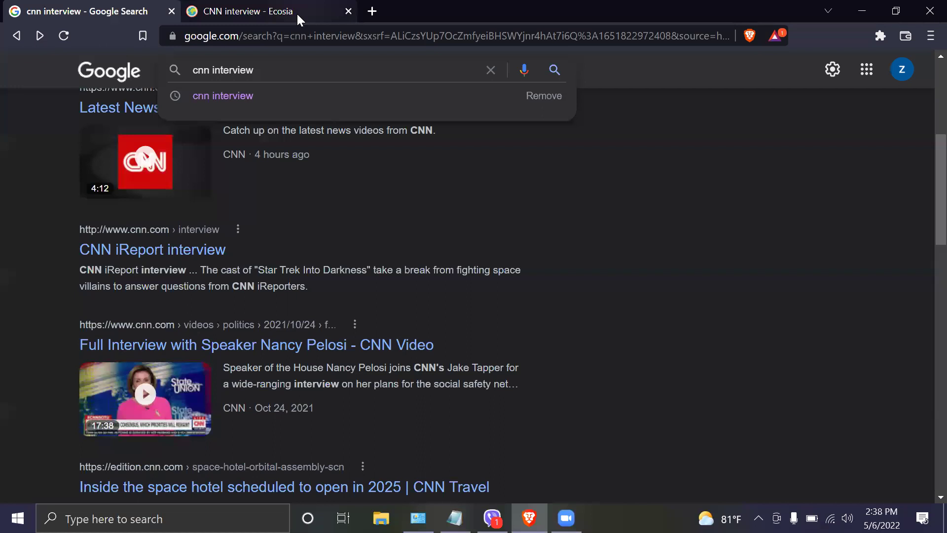
{"action": "left_click", "coordinate": [297, 11]}
{"action": "key", "text": "ctrl+l"}
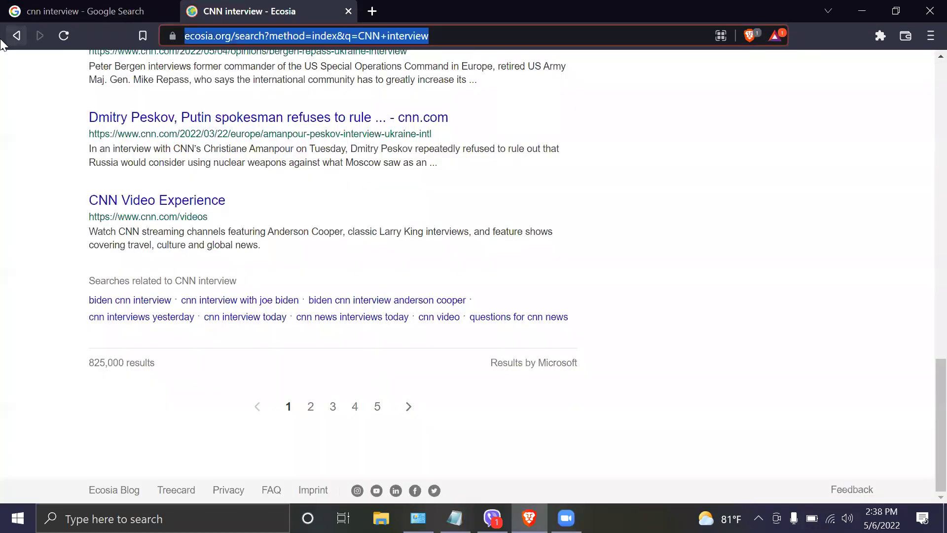
{"action": "left_click", "coordinate": [74, 10]}
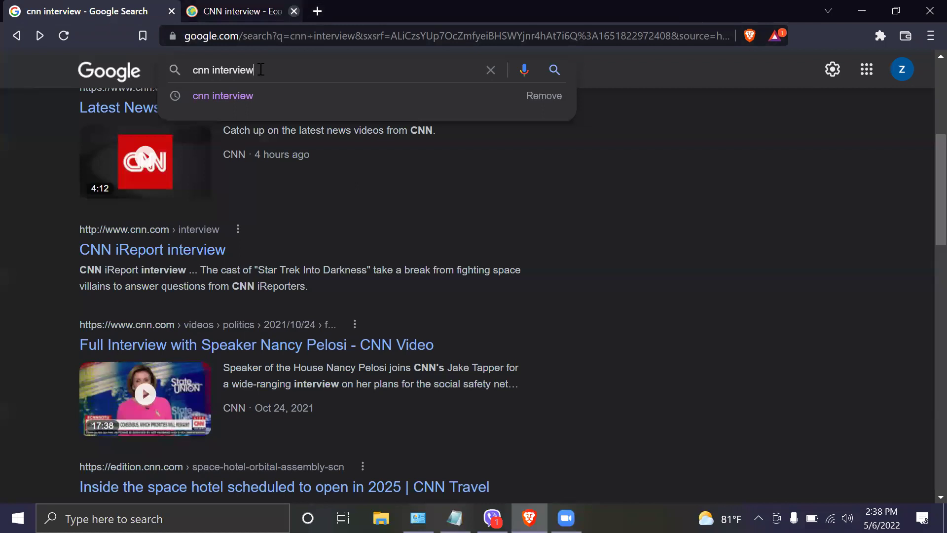
{"action": "left_click", "coordinate": [348, 11]}
{"action": "left_click", "coordinate": [280, 73]}
Step: Search Google for 'google.com' and open the Google homepage result
{"action": "key", "text": "ctrl+a"}
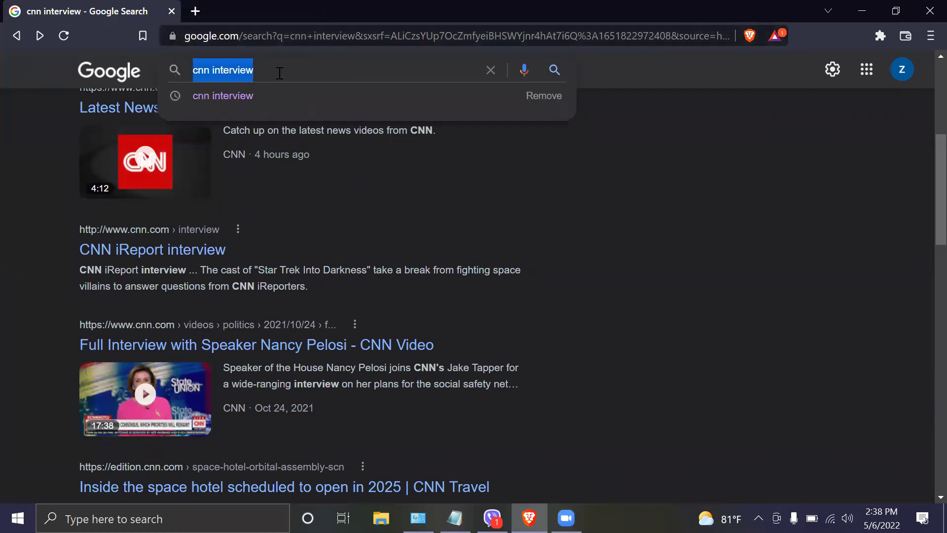
{"action": "type", "text": "adb"}
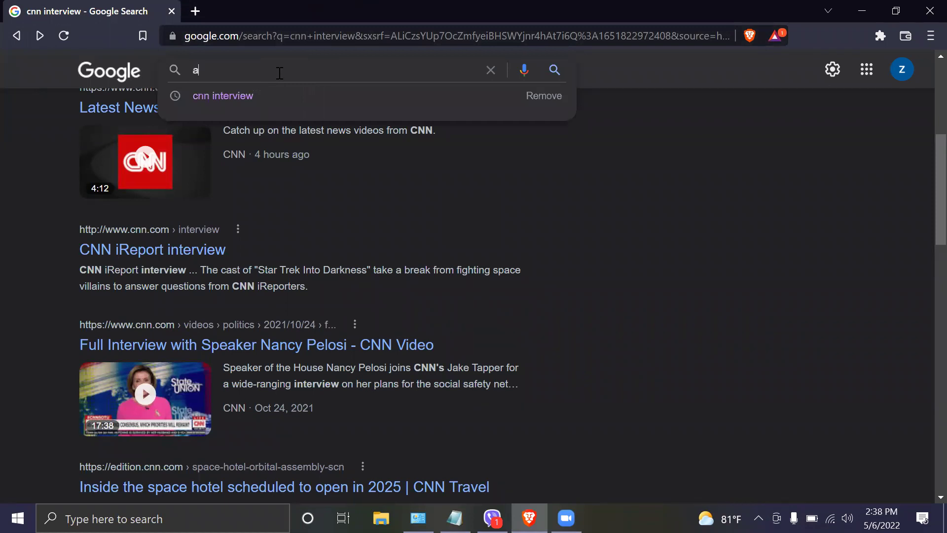
{"action": "key", "text": "BackSpace"}
{"action": "key", "text": "BackSpace"}
{"action": "key", "text": "BackSpace"}
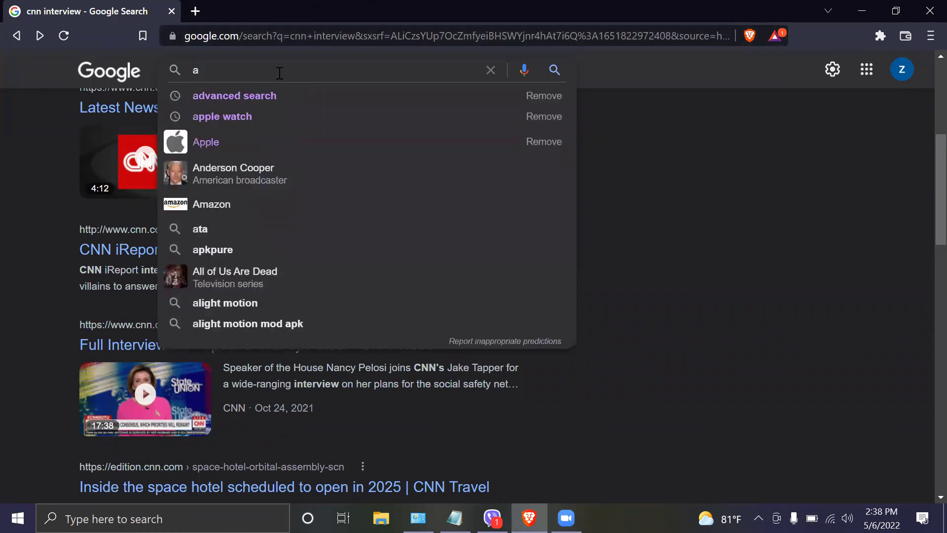
{"action": "type", "text": "goo"}
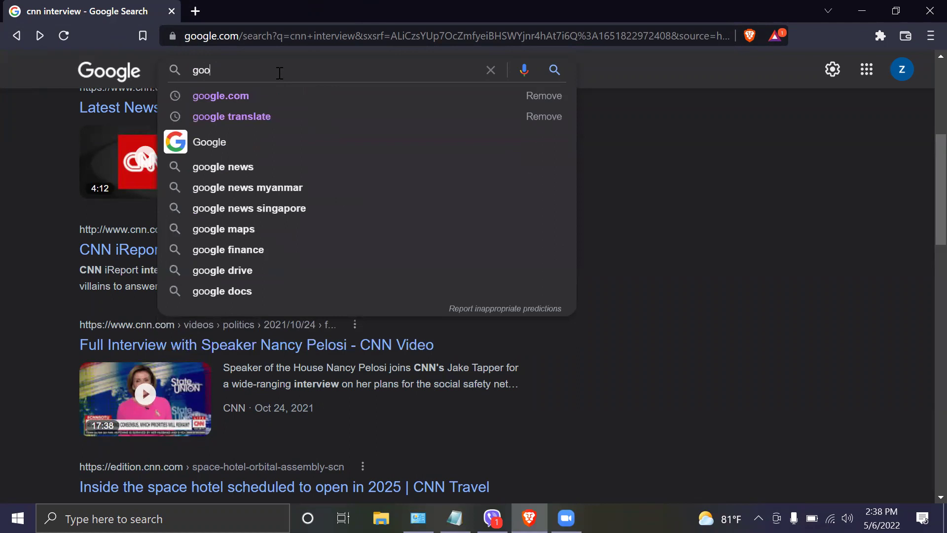
{"action": "key", "text": "Down"}
{"action": "key", "text": "Return"}
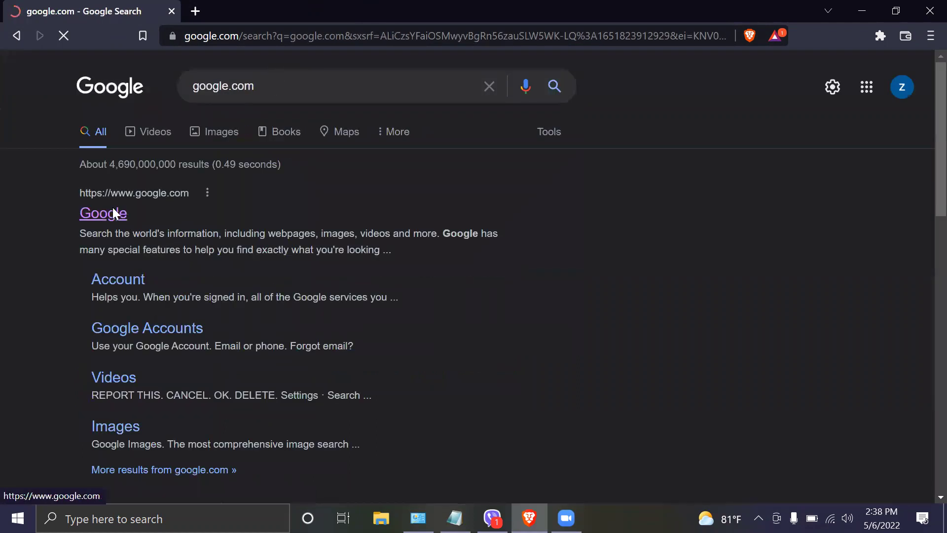
{"action": "left_click", "coordinate": [113, 212]}
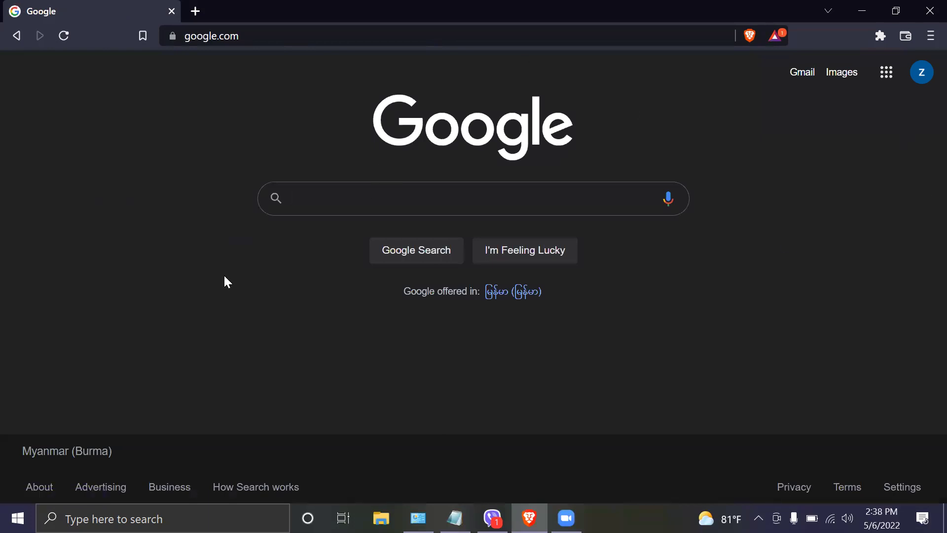
Step: Search 'advanced search' from the homepage, open Google Advanced Search, then return to Notepad
{"action": "left_click", "coordinate": [367, 206]}
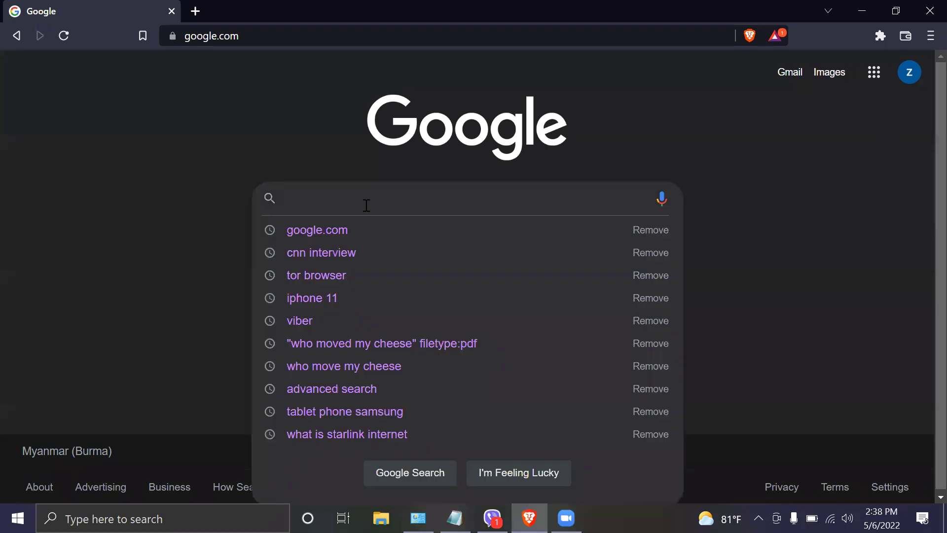
{"action": "type", "text": "ad"}
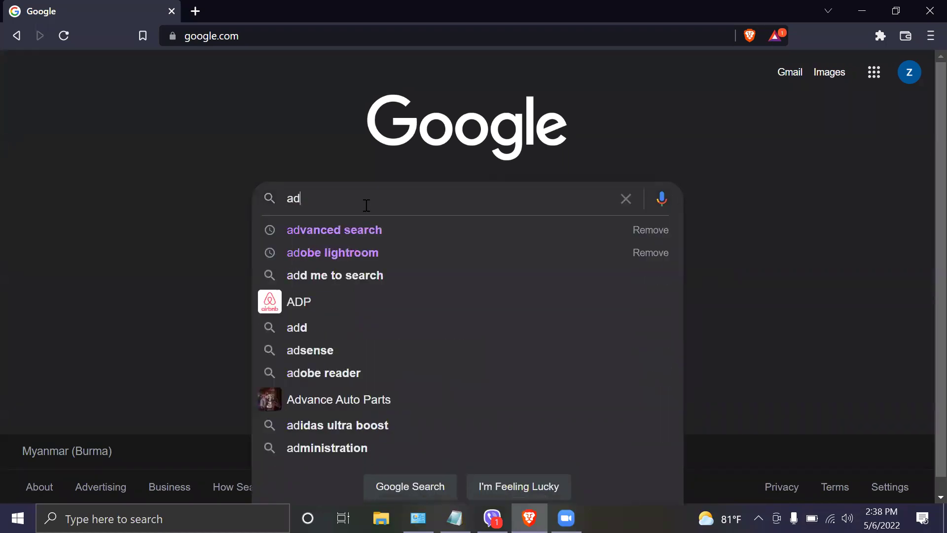
{"action": "left_click", "coordinate": [377, 233]}
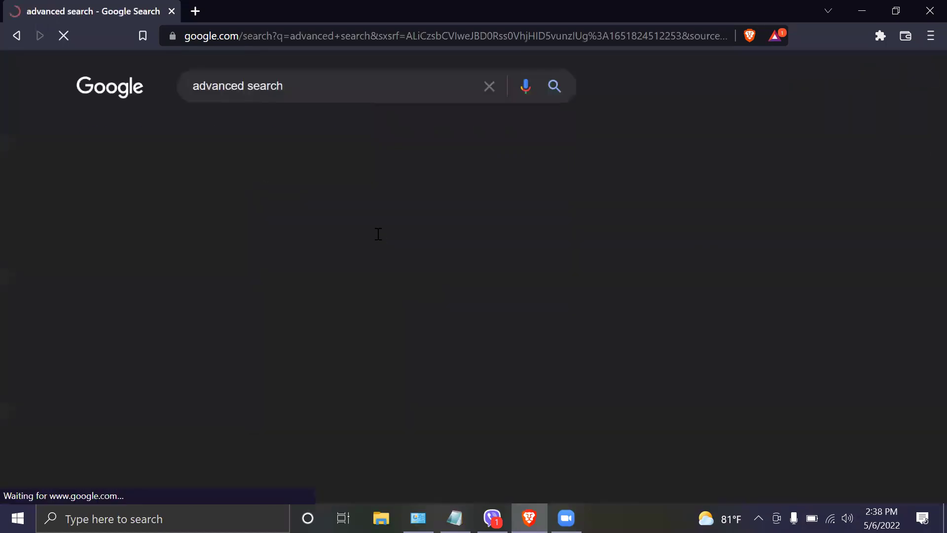
{"action": "left_click", "coordinate": [206, 216]}
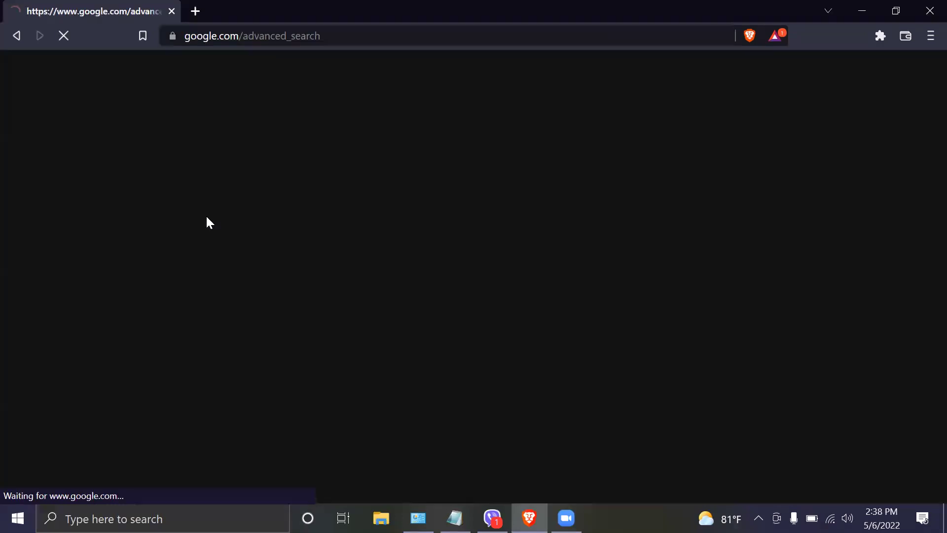
{"action": "scroll", "coordinate": [460, 247], "scroll_direction": "down", "scroll_amount": 5}
{"action": "scroll", "coordinate": [461, 247], "scroll_direction": "down", "scroll_amount": 3}
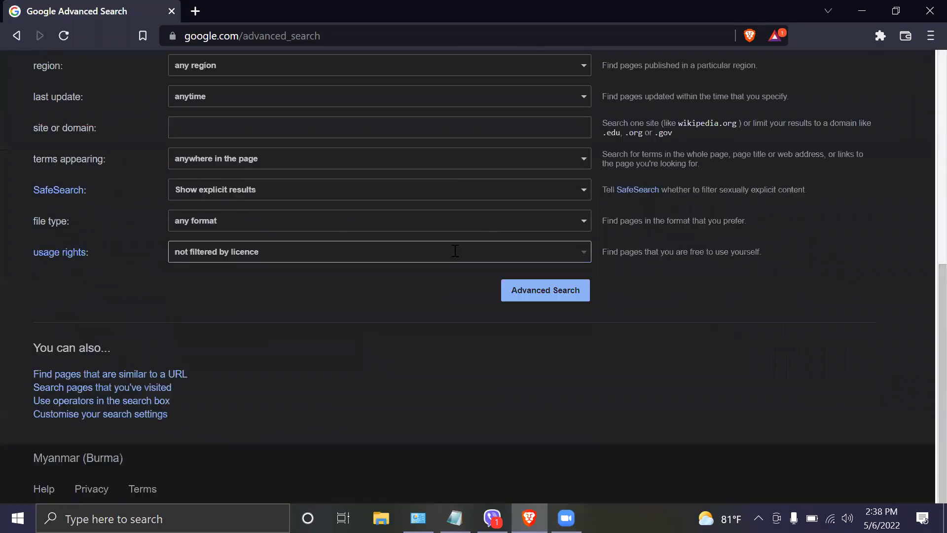
{"action": "scroll", "coordinate": [453, 250], "scroll_direction": "up", "scroll_amount": 10}
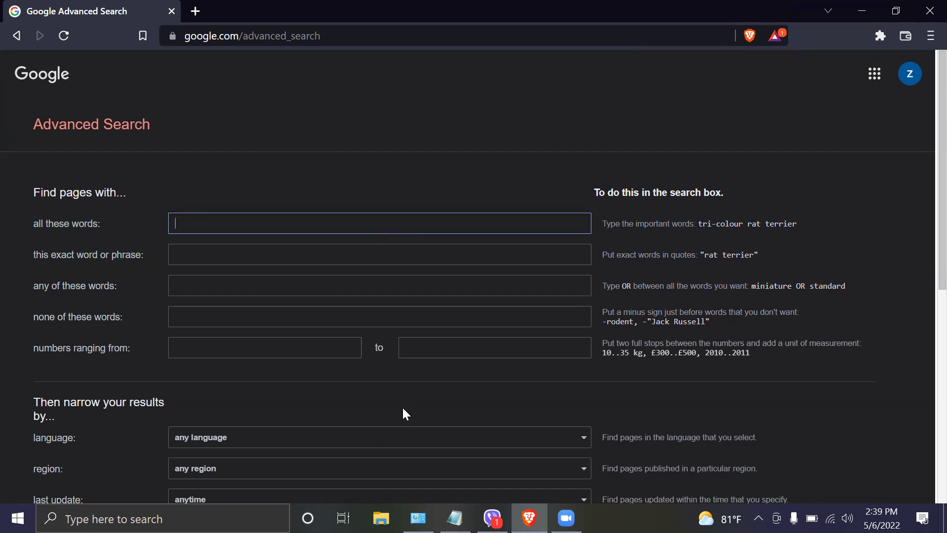
{"action": "left_click", "coordinate": [455, 518]}
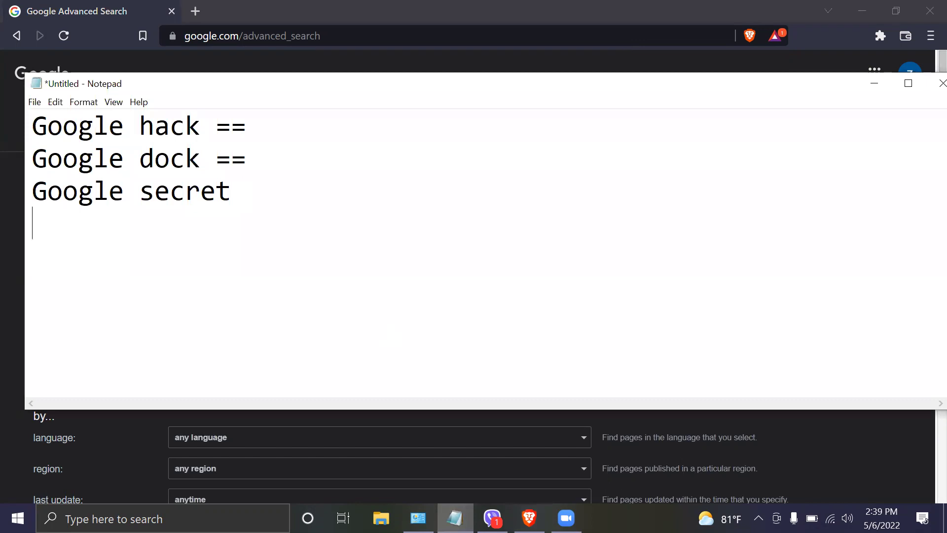
Step: Type the example phrases 'pretty girl' and 'glass girl' on separate lines
{"action": "type", "text": "pre"}
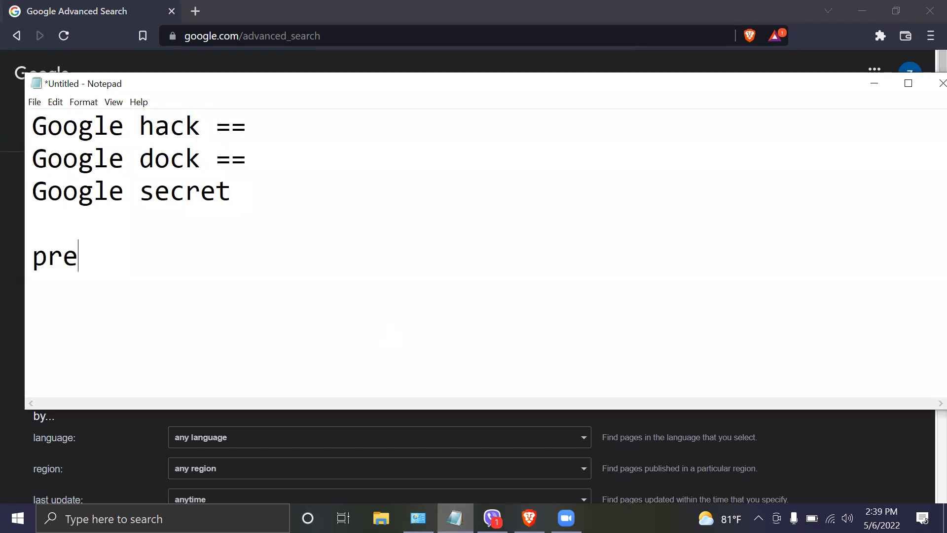
{"action": "type", "text": "tty girl "}
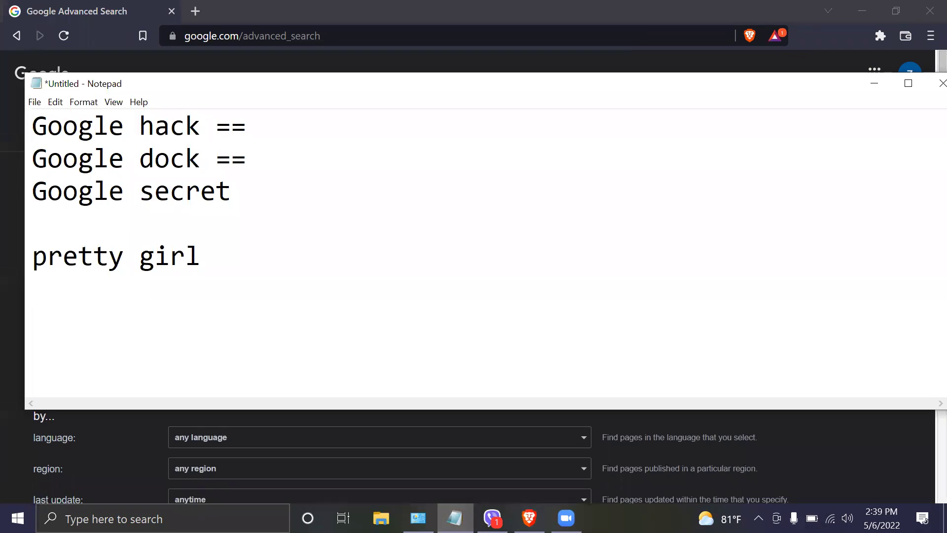
{"action": "type", "text": "g"}
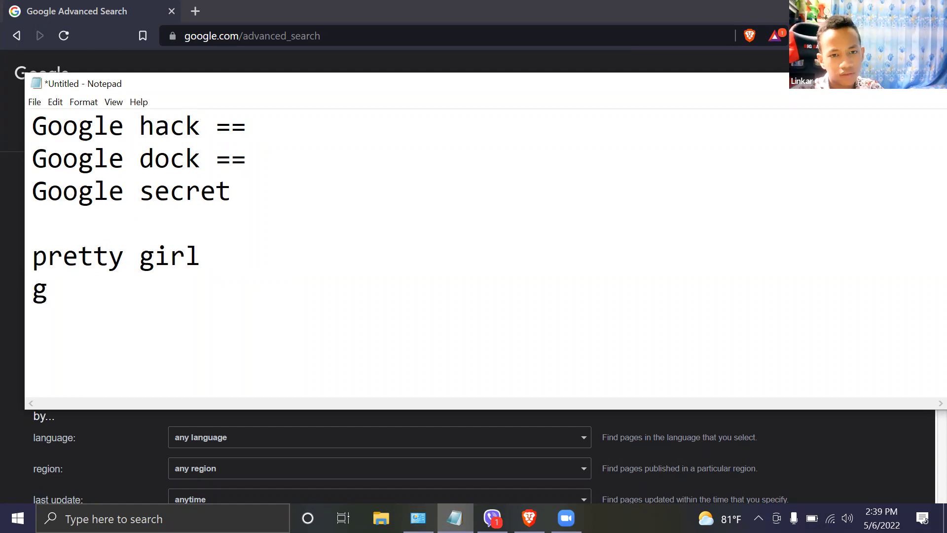
{"action": "key", "text": "BackSpace"}
{"action": "type", "text": "g"}
{"action": "key", "text": "BackSpace"}
{"action": "key", "text": "BackSpace"}
{"action": "key", "text": "Return"}
{"action": "type", "text": "glss"}
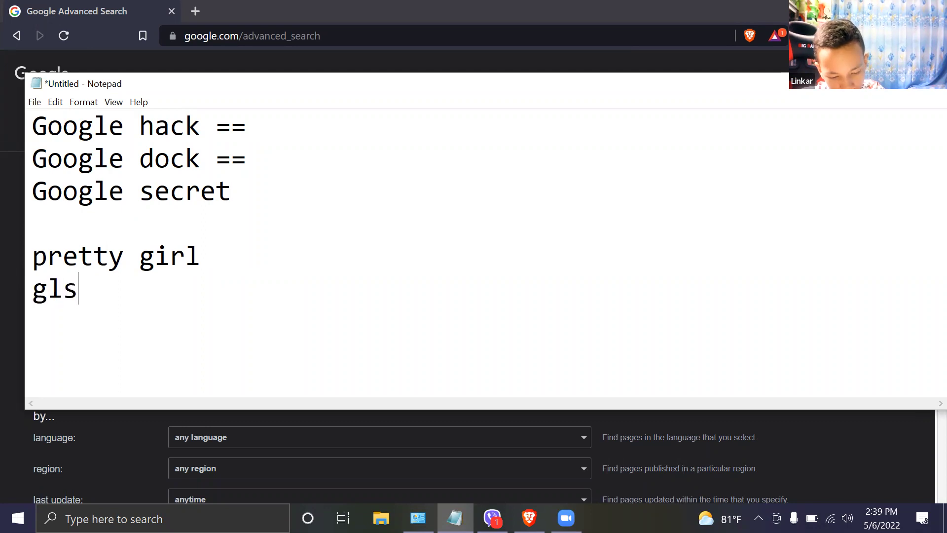
{"action": "key", "text": "BackSpace"}
{"action": "key", "text": "BackSpace"}
{"action": "key", "text": "BackSpace"}
{"action": "type", "text": "ass girl"}
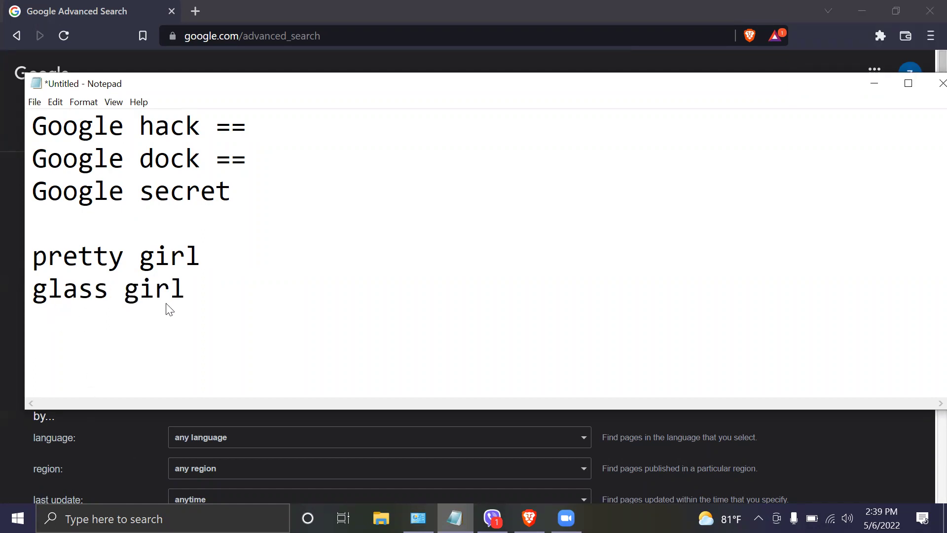
Step: Delete the 'pretty girl' line and highlight the words of 'glass girl'
{"action": "left_click_drag", "start_coordinate": [209, 257], "coordinate": [2, 253]}
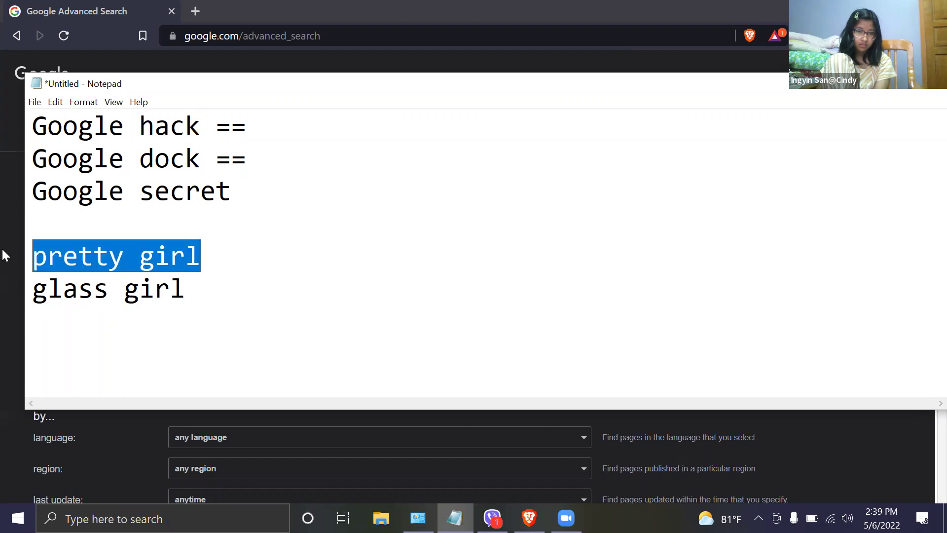
{"action": "key", "text": "BackSpace"}
{"action": "key", "text": "shift+End"}
{"action": "left_click", "coordinate": [103, 286]}
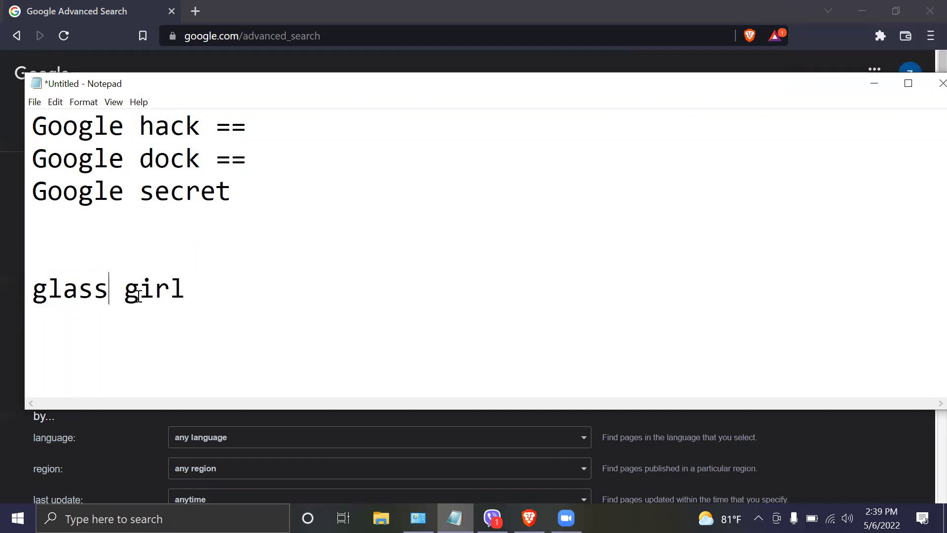
{"action": "double_click", "coordinate": [153, 291]}
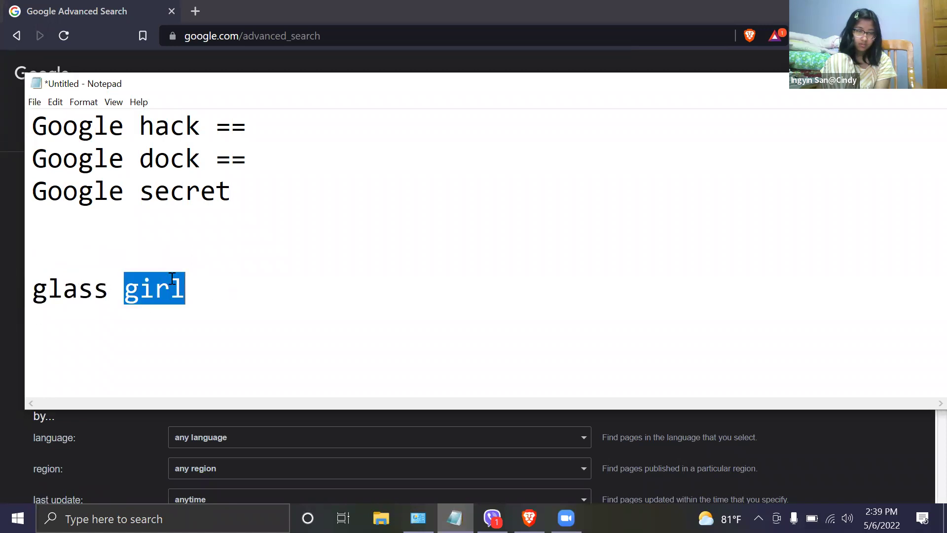
{"action": "left_click_drag", "start_coordinate": [186, 289], "coordinate": [4, 295]}
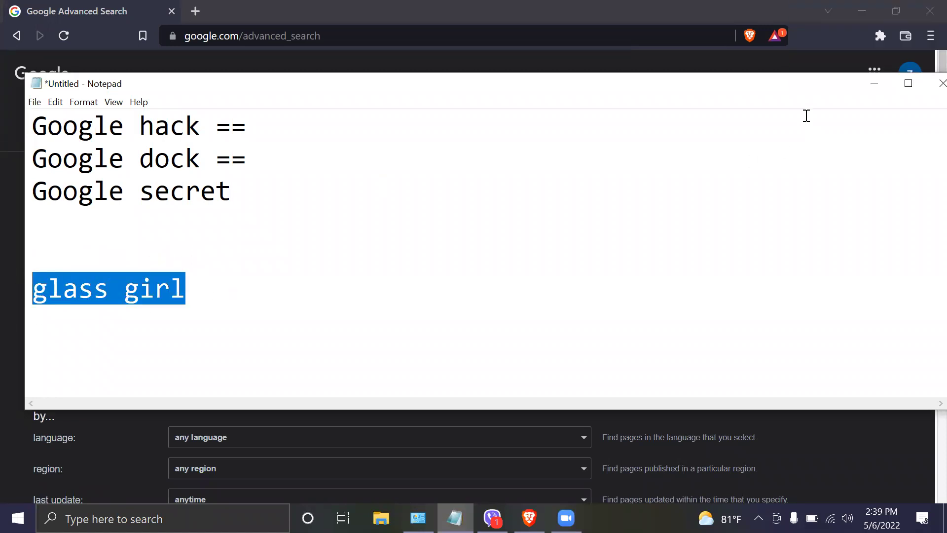
Step: Move Notepad lower, point out 'glass' and 'girl' separately, then open a new Brave tab
{"action": "left_click_drag", "start_coordinate": [772, 87], "coordinate": [829, 170]}
{"action": "left_click", "coordinate": [268, 376]}
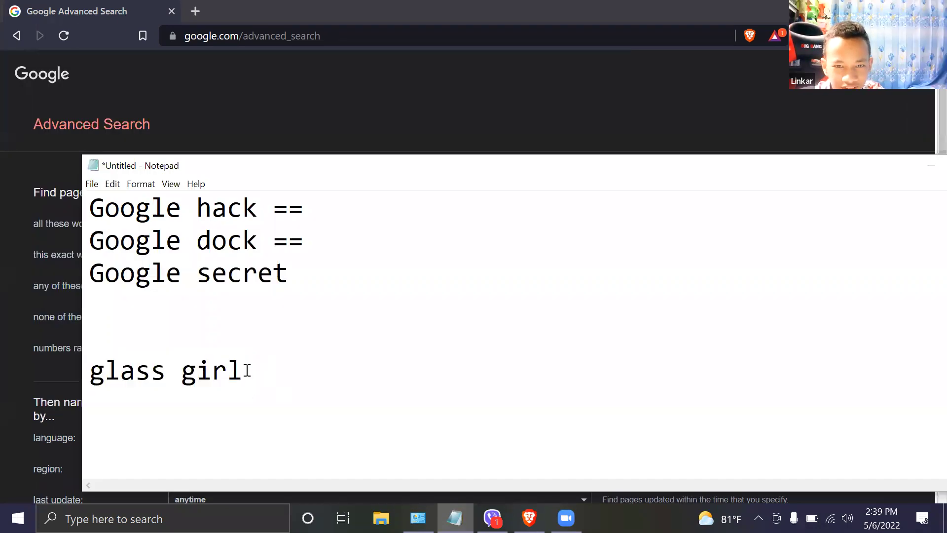
{"action": "left_click_drag", "start_coordinate": [247, 372], "coordinate": [8, 369]}
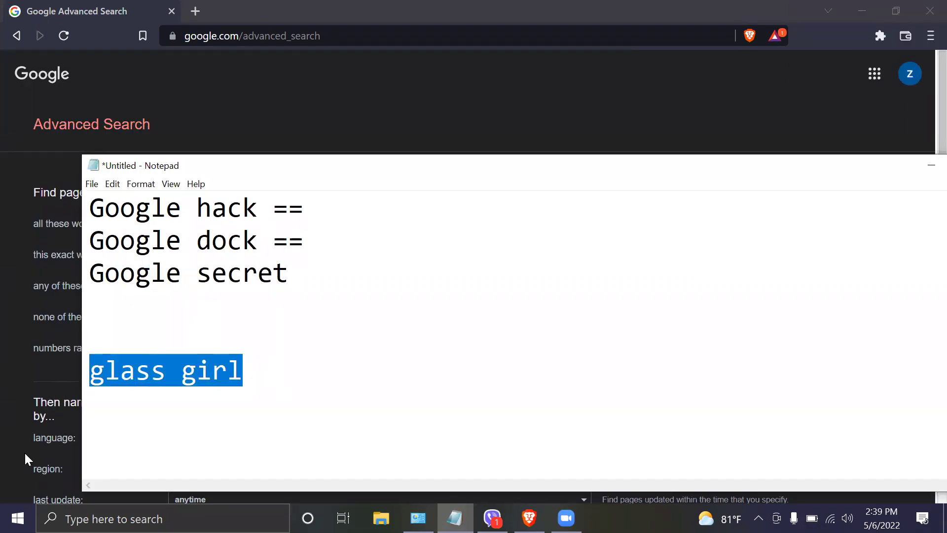
{"action": "left_click", "coordinate": [140, 375]}
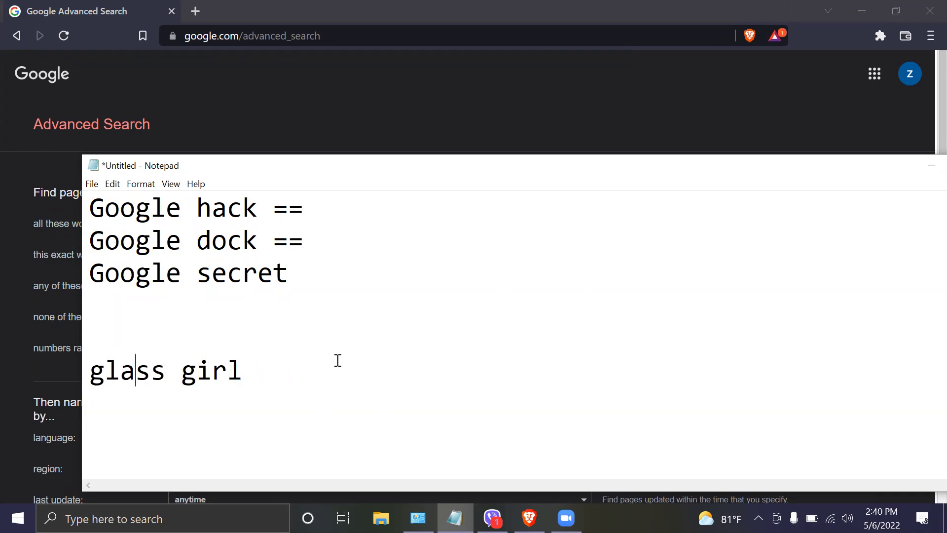
{"action": "left_click_drag", "start_coordinate": [166, 372], "coordinate": [88, 371]}
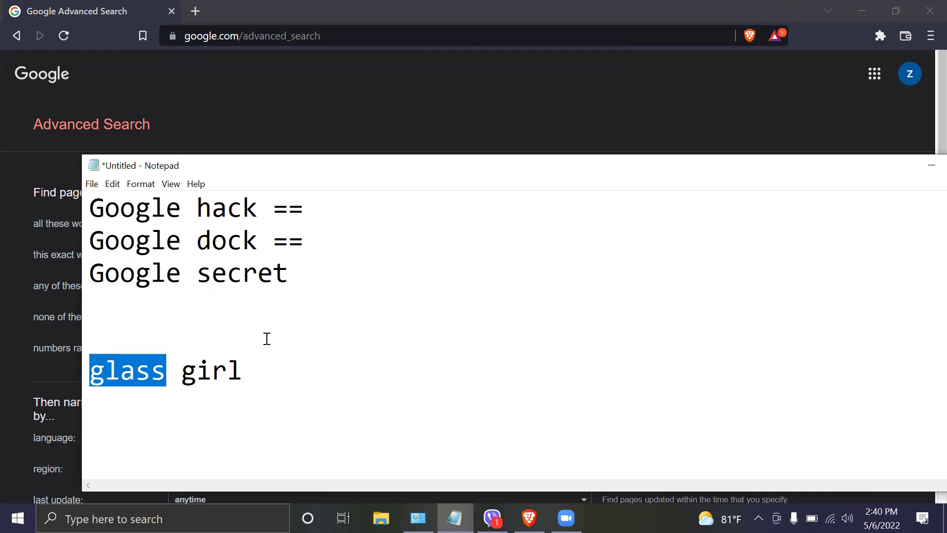
{"action": "left_click_drag", "start_coordinate": [256, 381], "coordinate": [180, 377]}
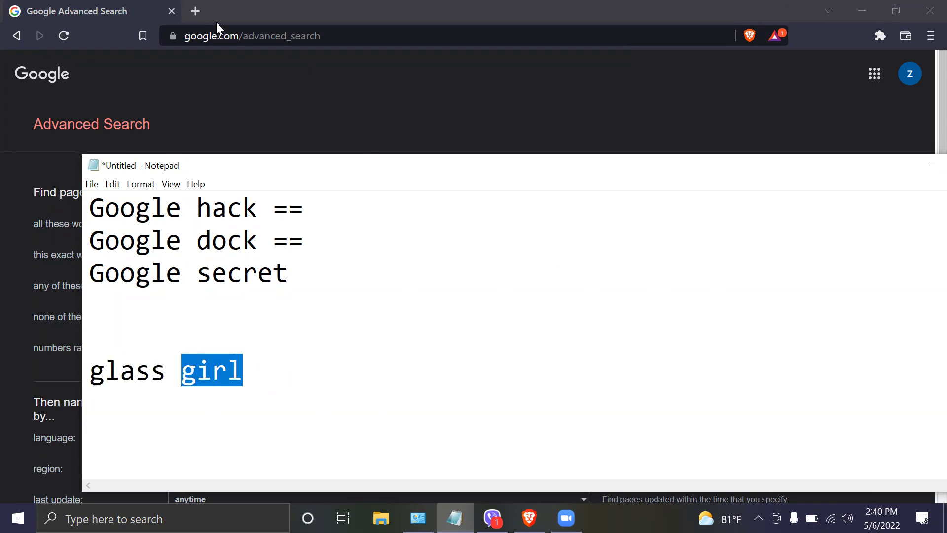
{"action": "left_click", "coordinate": [196, 8]}
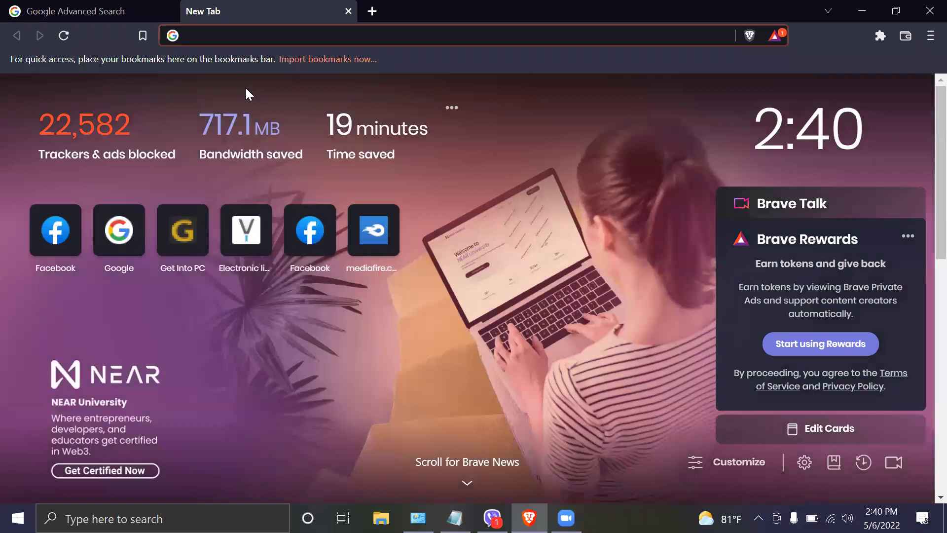
Step: Search glass girl and scroll the roughly 6,340,000,000 results, with images and a book panel
{"action": "type", "text": "gla"}
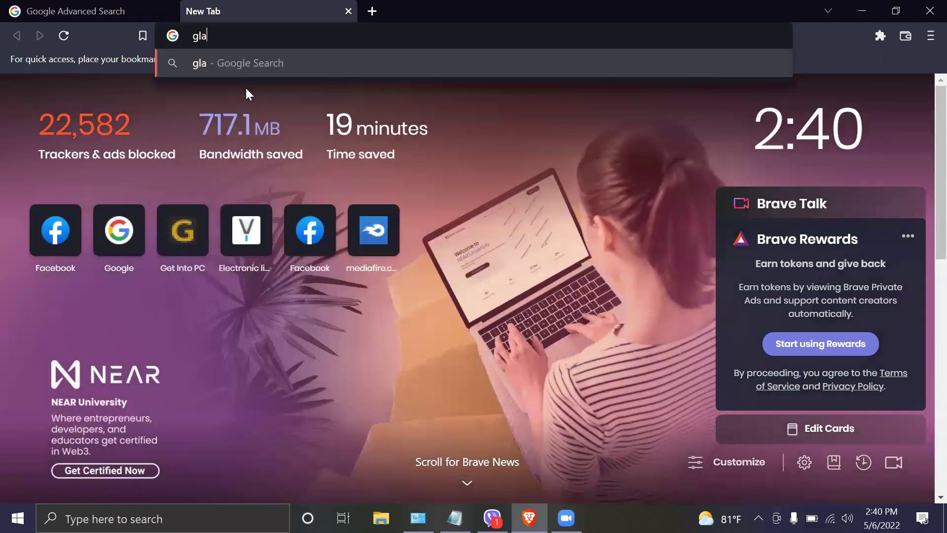
{"action": "type", "text": "ss girl"}
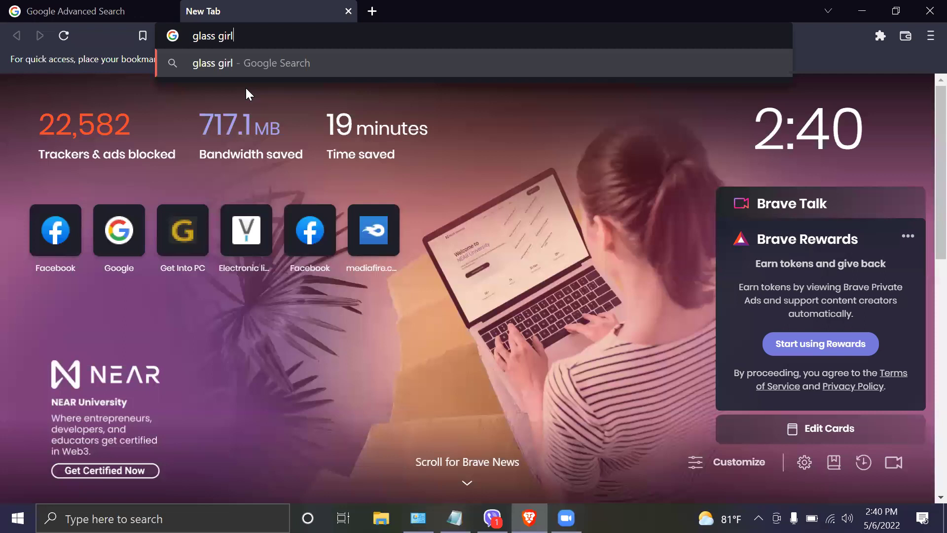
{"action": "key", "text": "Return"}
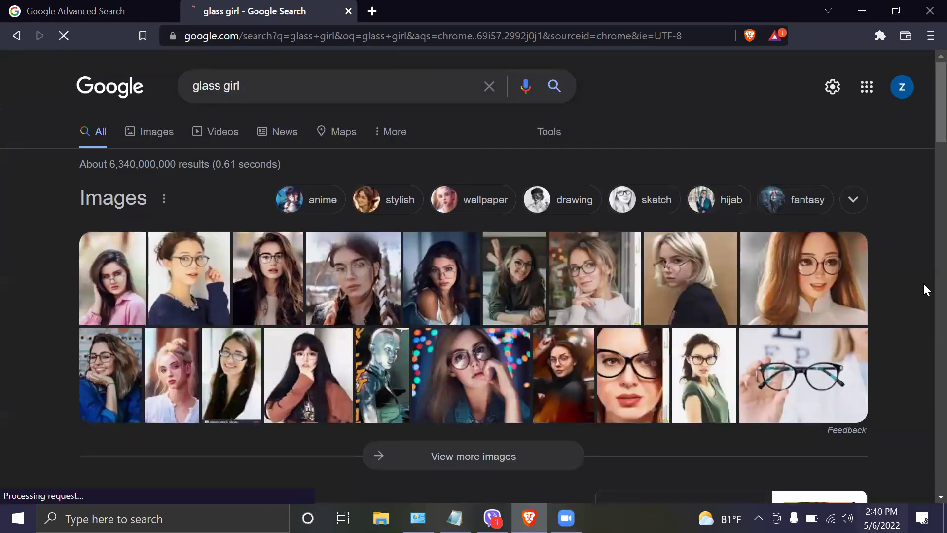
{"action": "scroll", "coordinate": [326, 365], "scroll_direction": "down", "scroll_amount": 1}
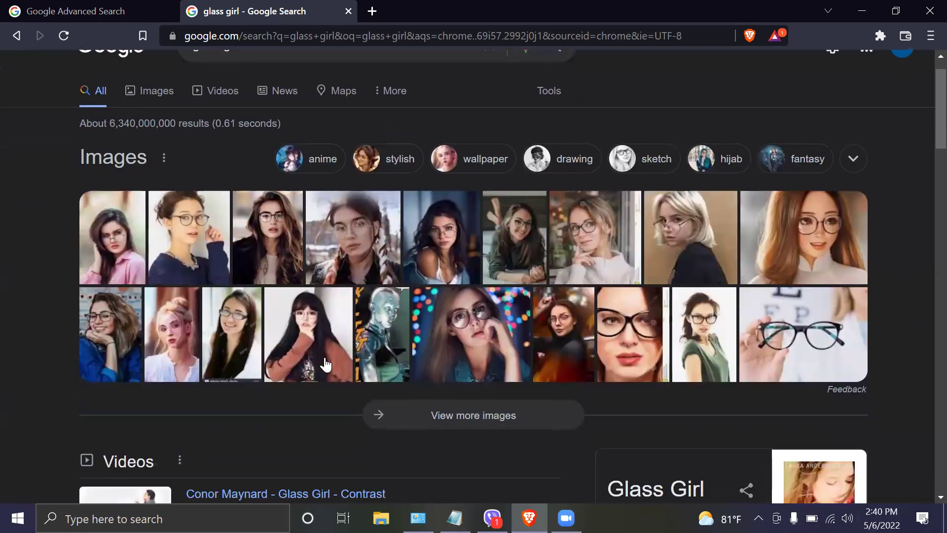
{"action": "scroll", "coordinate": [325, 366], "scroll_direction": "down", "scroll_amount": 5}
{"action": "scroll", "coordinate": [44, 179], "scroll_direction": "up", "scroll_amount": 6}
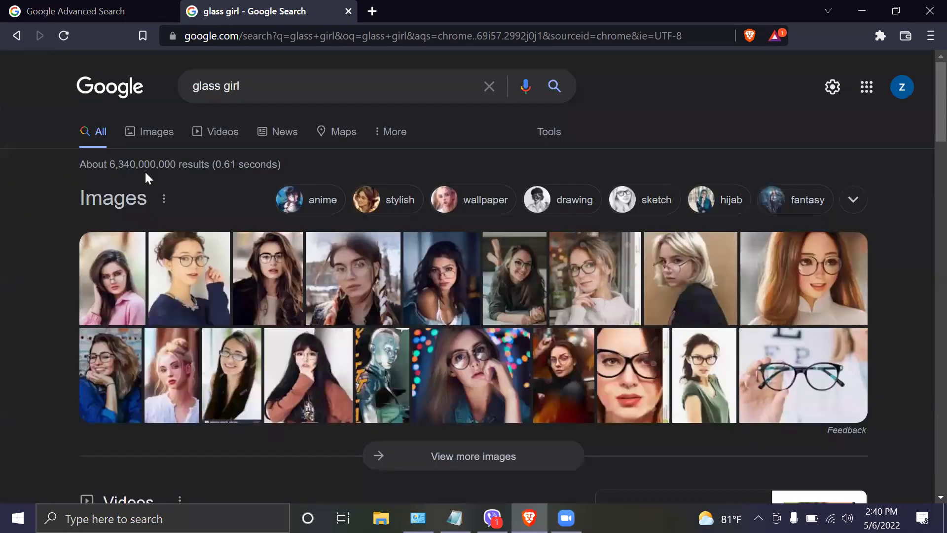
{"action": "left_click_drag", "start_coordinate": [104, 167], "coordinate": [174, 173]}
{"action": "scroll", "coordinate": [317, 302], "scroll_direction": "down", "scroll_amount": 1}
{"action": "scroll", "coordinate": [317, 302], "scroll_direction": "down", "scroll_amount": 11}
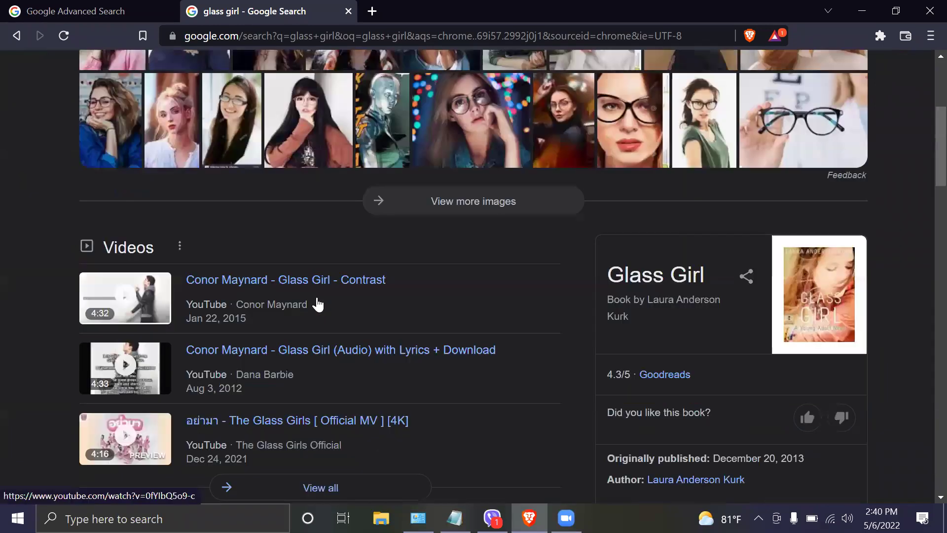
{"action": "scroll", "coordinate": [317, 302], "scroll_direction": "up", "scroll_amount": 12}
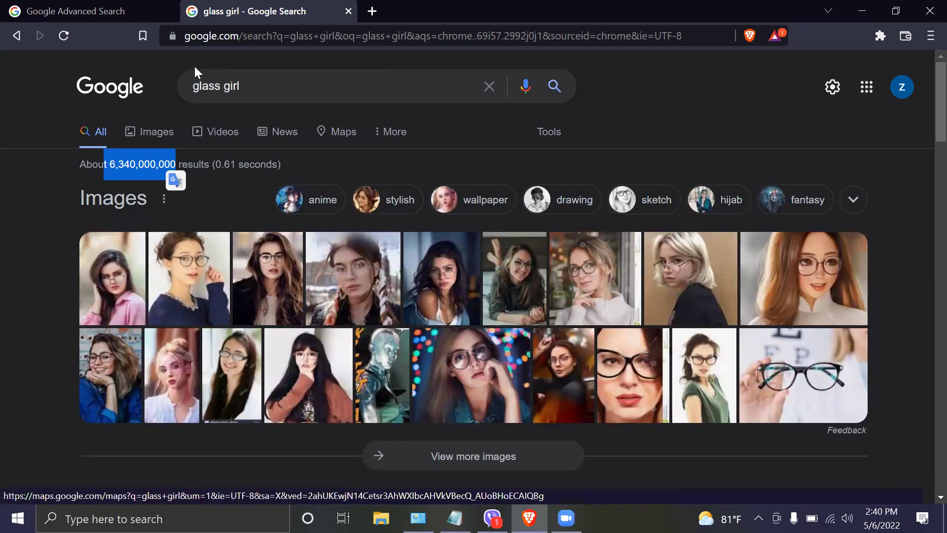
Step: Enter glass girl in the Advanced Search exact-phrase field and submit it
{"action": "left_click", "coordinate": [69, 10]}
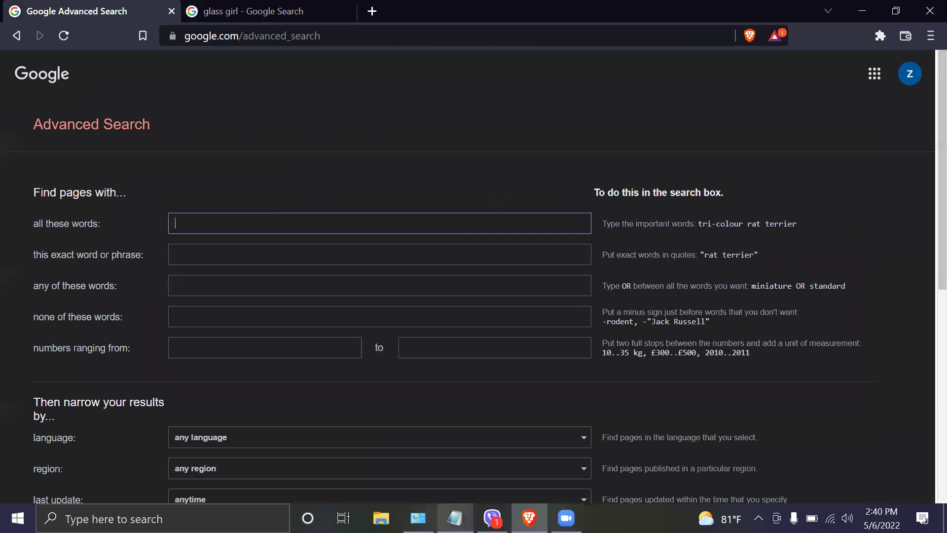
{"action": "left_click", "coordinate": [201, 248]}
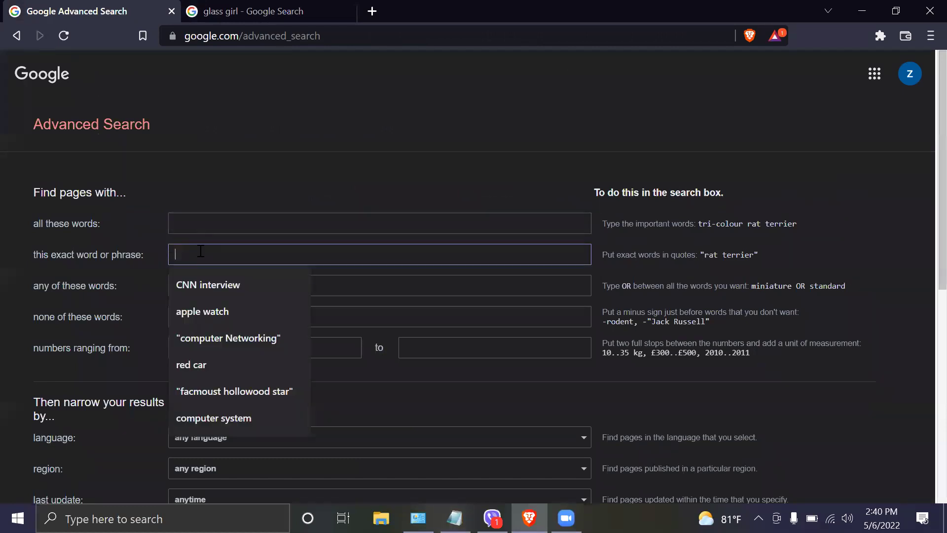
{"action": "type", "text": "glass"}
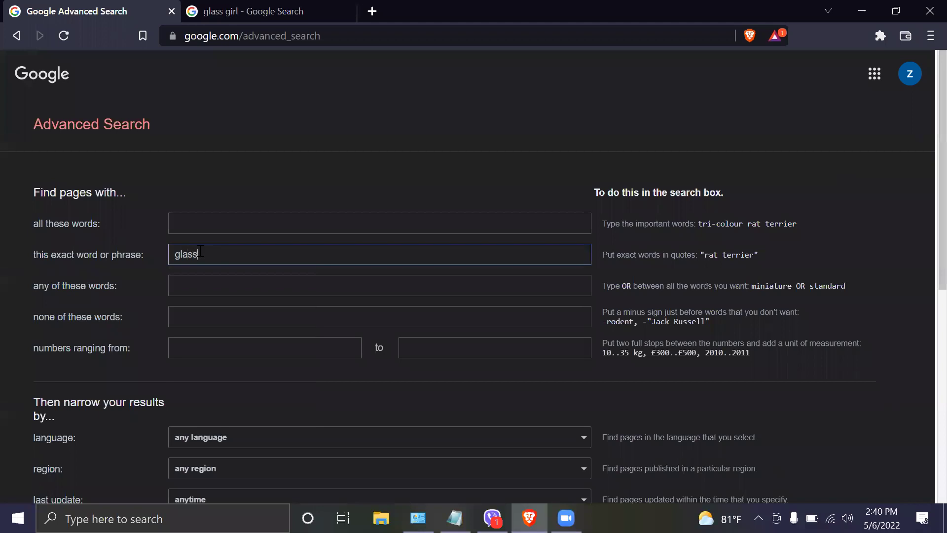
{"action": "type", "text": " girl"}
{"action": "key", "text": "Return"}
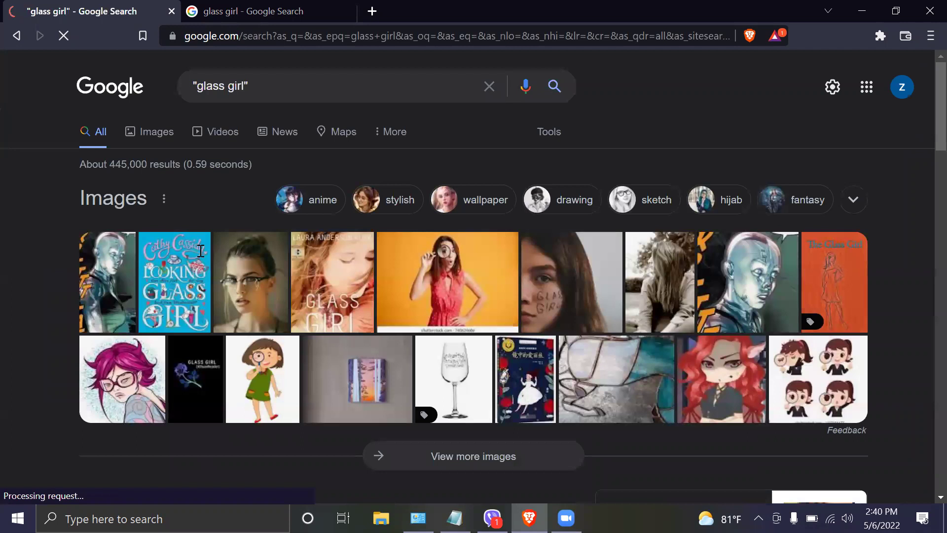
Step: Compare the tabs and highlight the quoted search's count of about 445,000 results
{"action": "left_click", "coordinate": [244, 11]}
{"action": "left_click", "coordinate": [165, 12]}
{"action": "left_click", "coordinate": [244, 10]}
{"action": "left_click", "coordinate": [87, 10]}
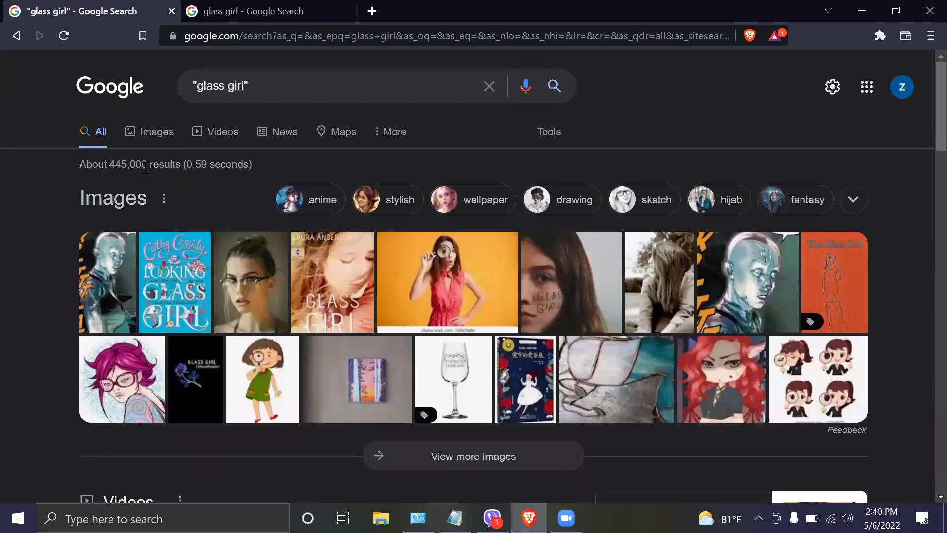
{"action": "left_click_drag", "start_coordinate": [147, 165], "coordinate": [84, 170]}
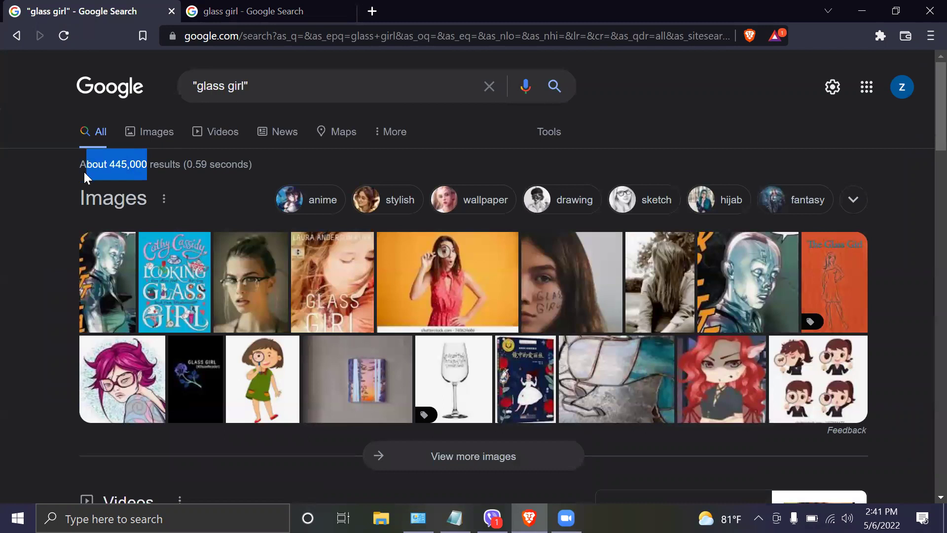
{"action": "mouse_move", "coordinate": [95, 176]}
{"action": "left_mouse_down"}
{"action": "mouse_move", "coordinate": [106, 181]}
{"action": "mouse_move", "coordinate": [108, 173]}
{"action": "left_mouse_up"}
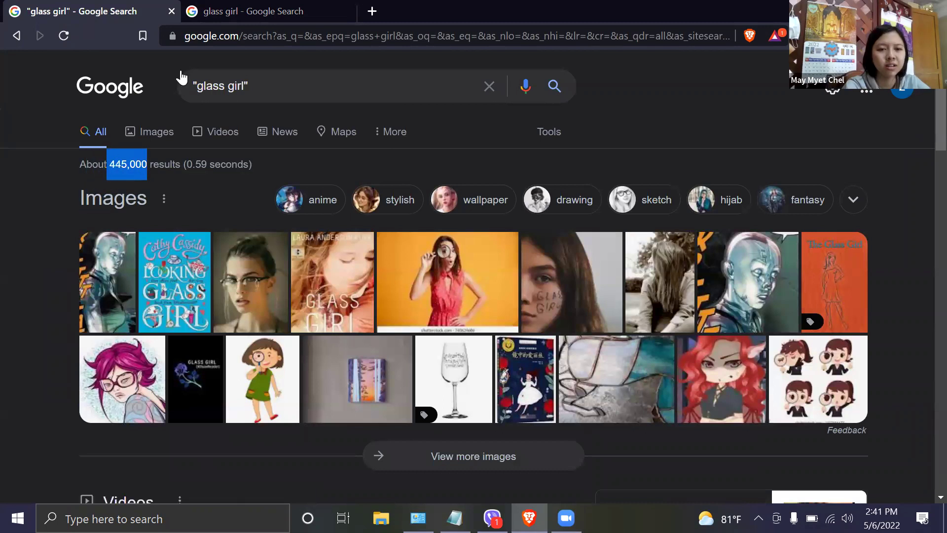
Step: Compare the plain glass girl results and images with the quoted query, then bring up the notes
{"action": "left_click", "coordinate": [277, 9]}
{"action": "left_click", "coordinate": [133, 196]}
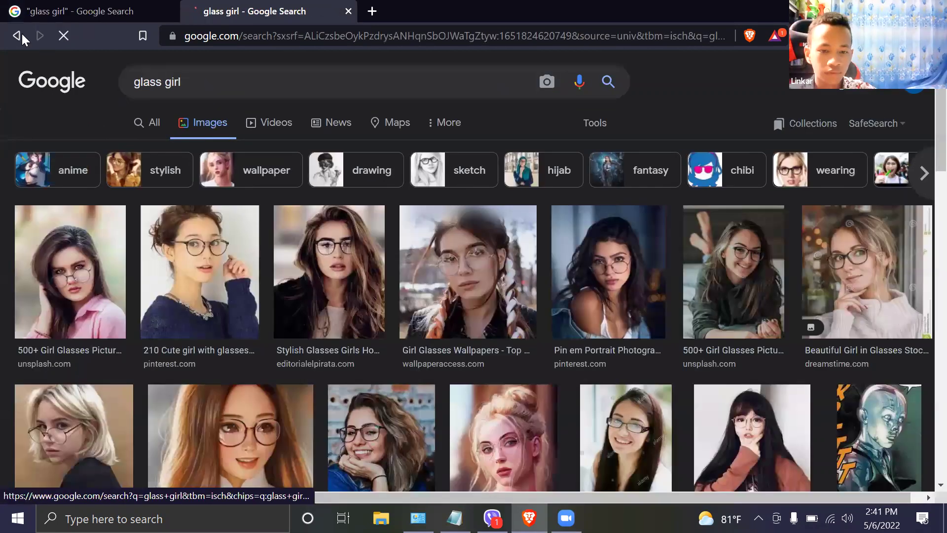
{"action": "left_click", "coordinate": [22, 34]}
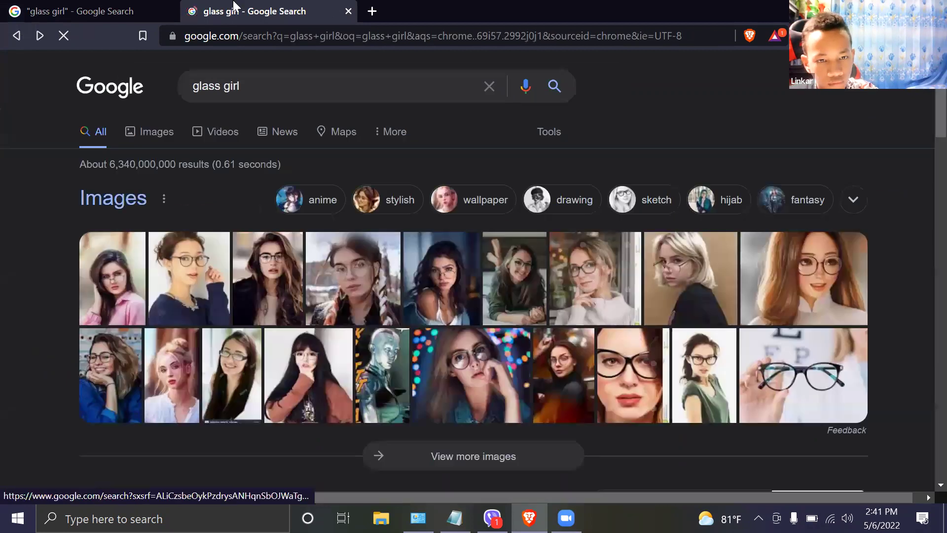
{"action": "left_click", "coordinate": [138, 9]}
{"action": "left_click", "coordinate": [243, 8]}
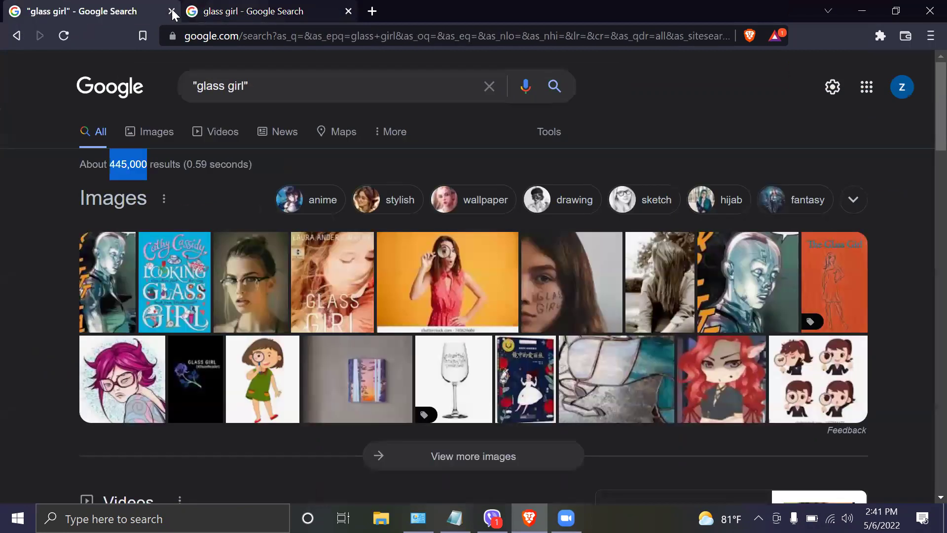
{"action": "left_click", "coordinate": [110, 7]}
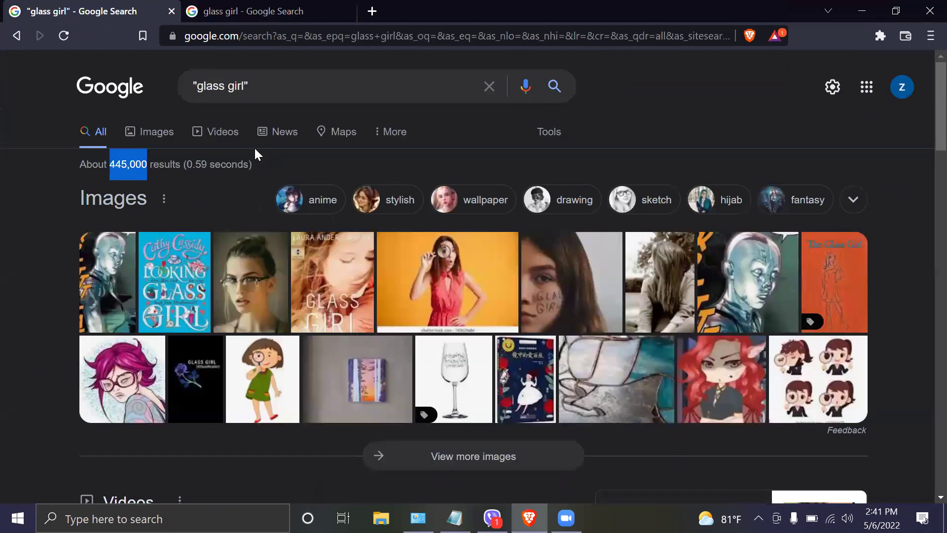
{"action": "left_click_drag", "start_coordinate": [225, 86], "coordinate": [168, 85]}
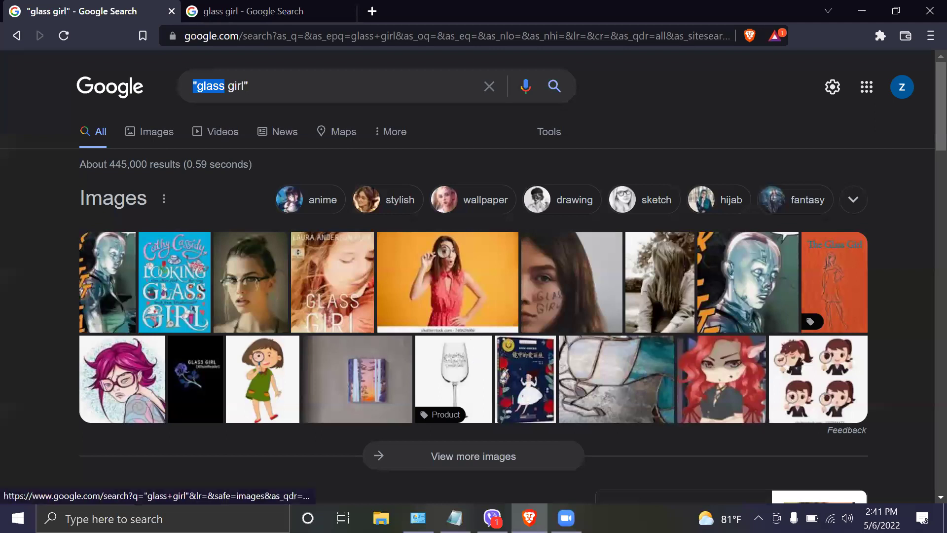
{"action": "key", "text": "ctrl+Tab"}
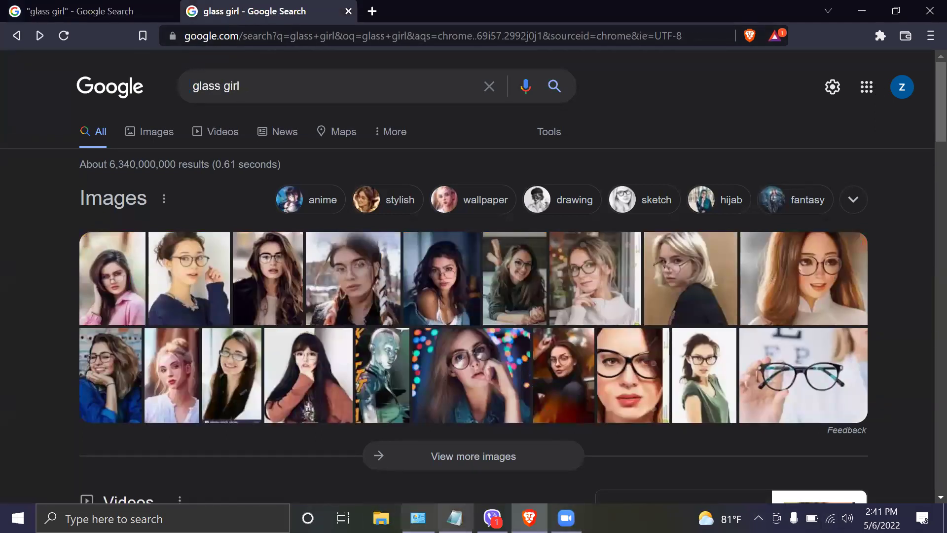
{"action": "left_click", "coordinate": [455, 519]}
Step: Put quotation marks around glass girl in the notes' example line, then go back to Brave
{"action": "left_click", "coordinate": [166, 366]}
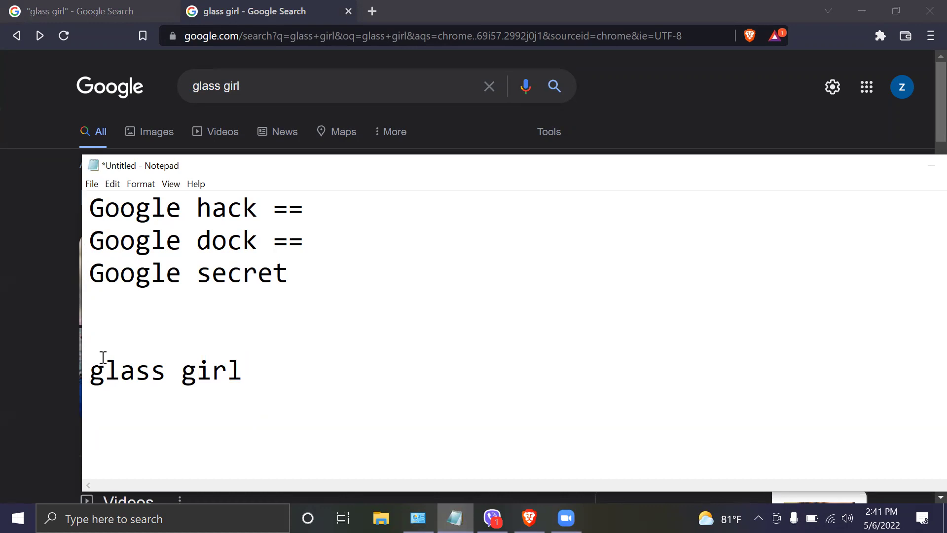
{"action": "type", "text": "\""}
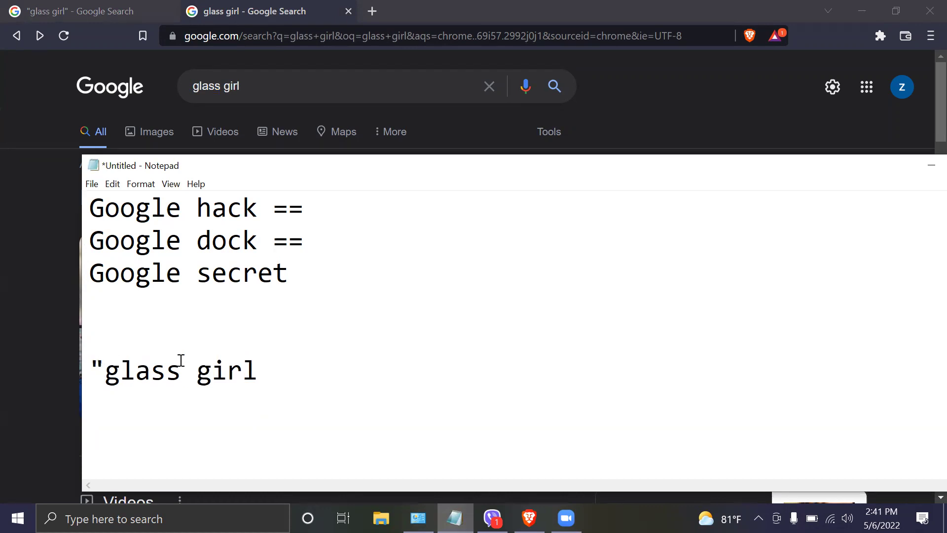
{"action": "left_click", "coordinate": [256, 374]}
{"action": "type", "text": "\""}
{"action": "left_click", "coordinate": [194, 10]}
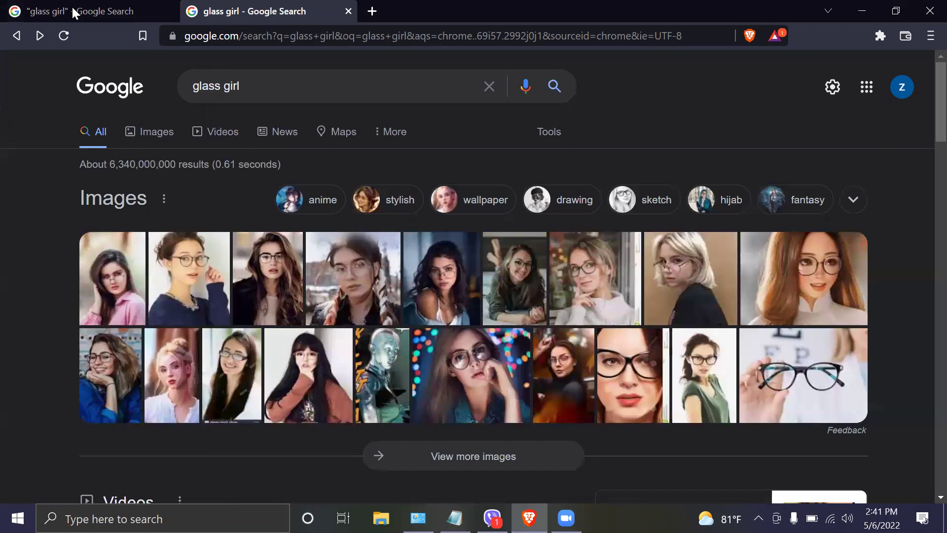
Step: Move between the Advanced Search form and the quoted and plain glass girl results
{"action": "left_click", "coordinate": [71, 10]}
{"action": "left_click", "coordinate": [15, 36]}
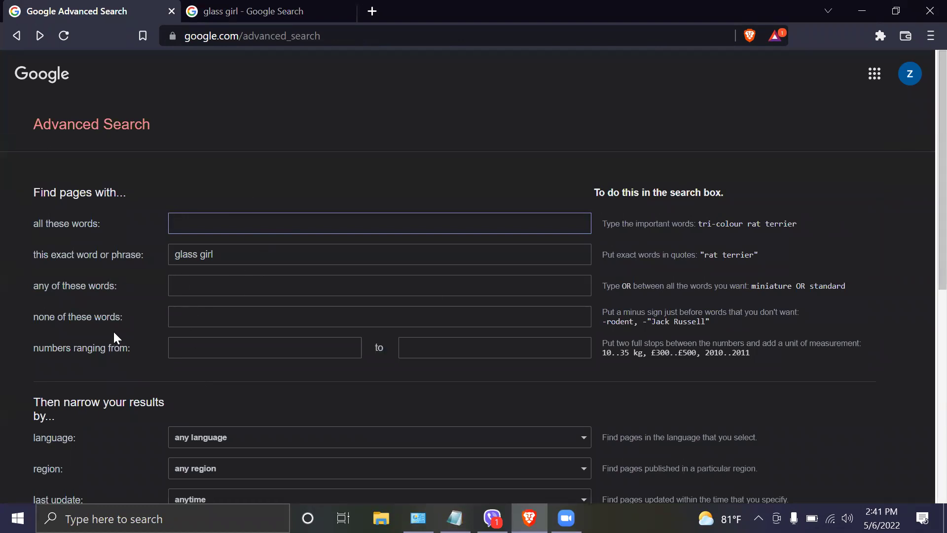
{"action": "left_click", "coordinate": [235, 11]}
{"action": "left_click", "coordinate": [97, 8]}
{"action": "left_click", "coordinate": [35, 36]}
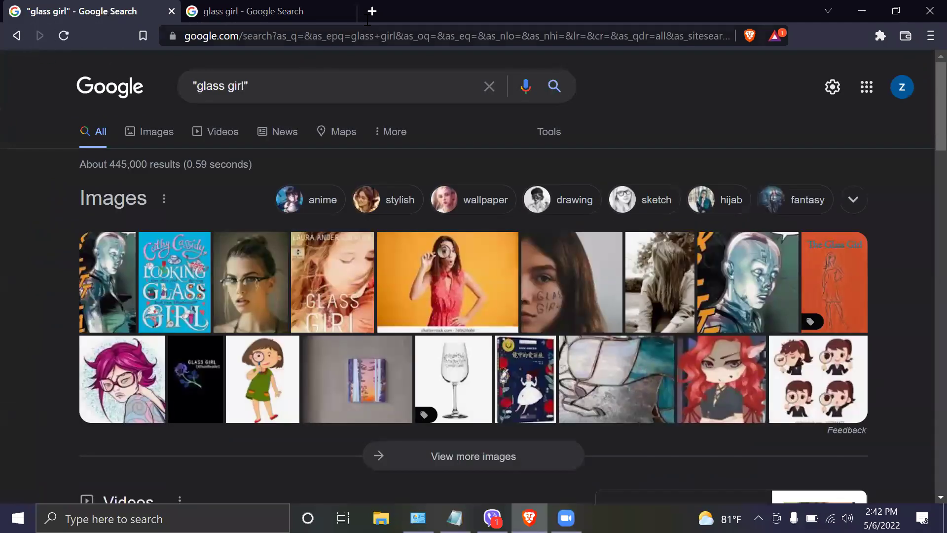
Step: In a new tab, search "glass girl" in quotes (about 445,000 results) and compare the tabs
{"action": "left_click", "coordinate": [372, 11]}
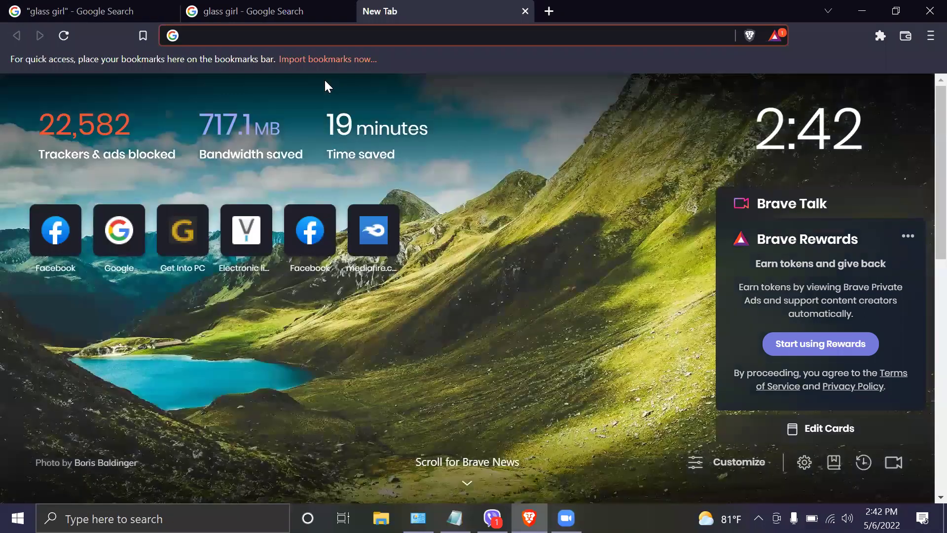
{"action": "type", "text": "\"glass girl"}
{"action": "key", "text": "BackSpace"}
{"action": "type", "text": "\""}
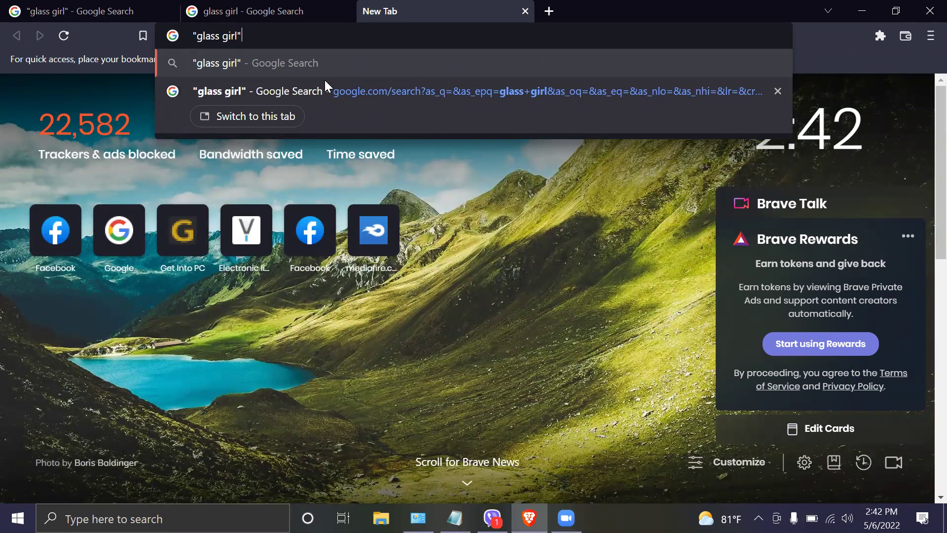
{"action": "key", "text": "Return"}
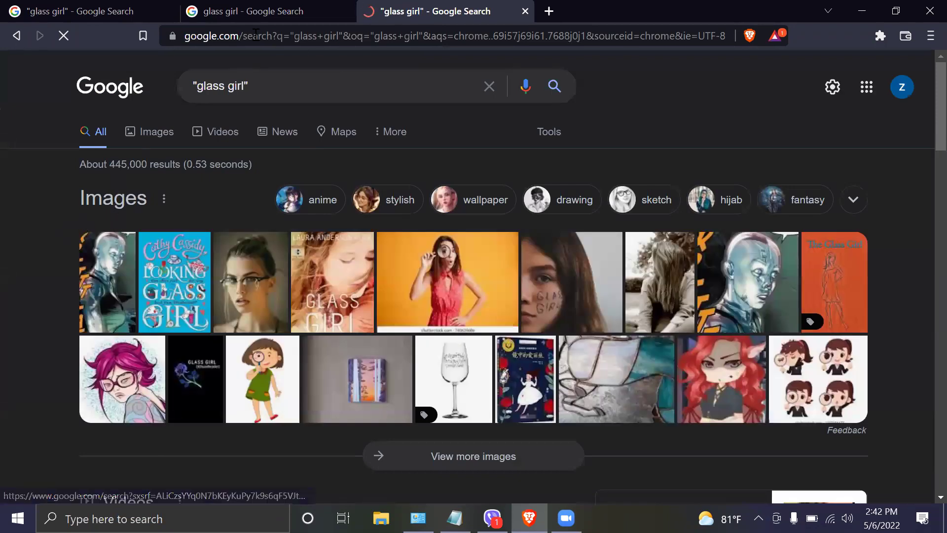
{"action": "left_click", "coordinate": [345, 11]}
{"action": "left_click", "coordinate": [375, 11]}
{"action": "left_click", "coordinate": [232, 11]}
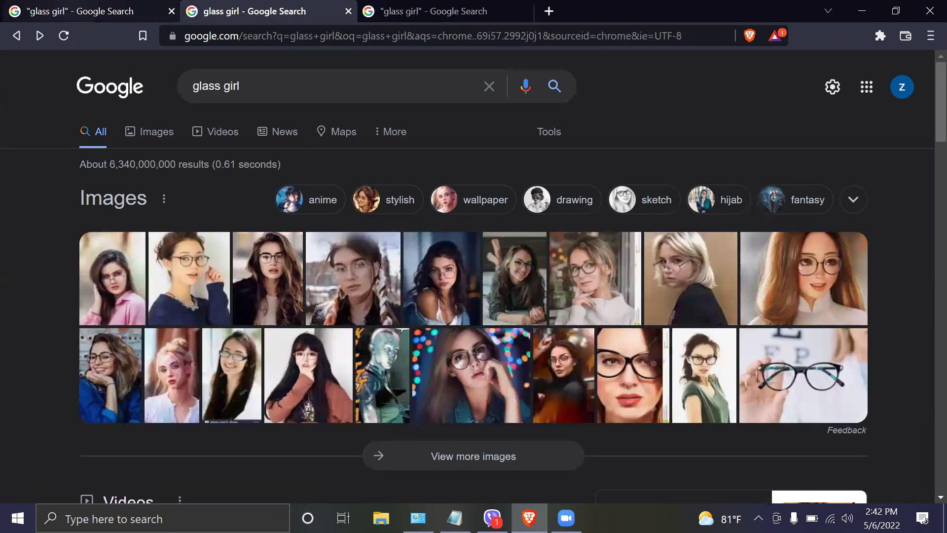
Step: Select the quoted "glass girl" phrase in the notes, then return to the quoted results tab
{"action": "left_click", "coordinate": [455, 518]}
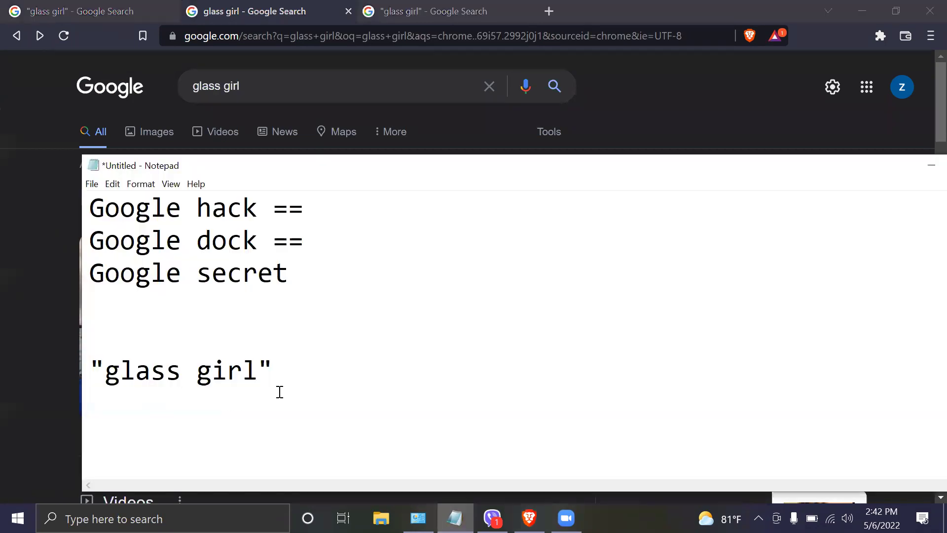
{"action": "left_click_drag", "start_coordinate": [105, 375], "coordinate": [252, 384]}
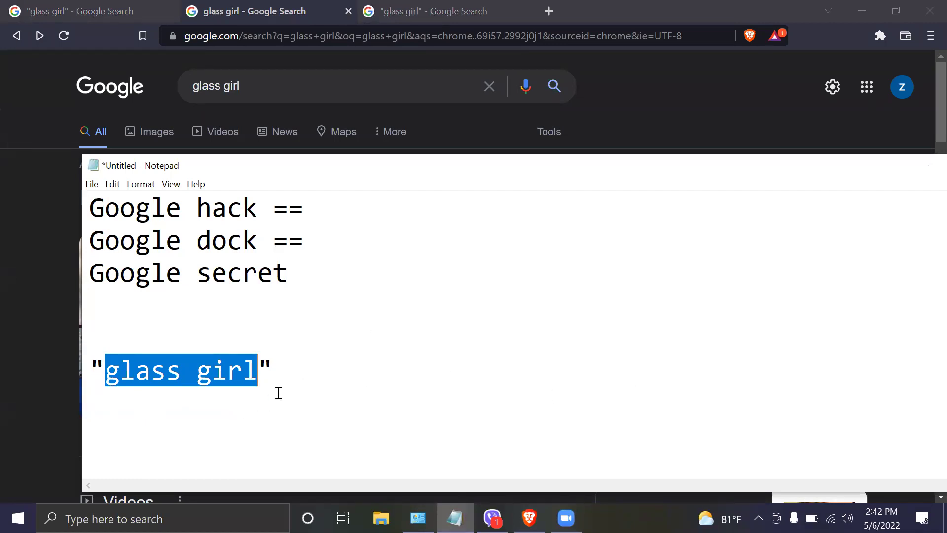
{"action": "left_click", "coordinate": [110, 368]}
{"action": "left_click_drag", "start_coordinate": [108, 368], "coordinate": [245, 389]}
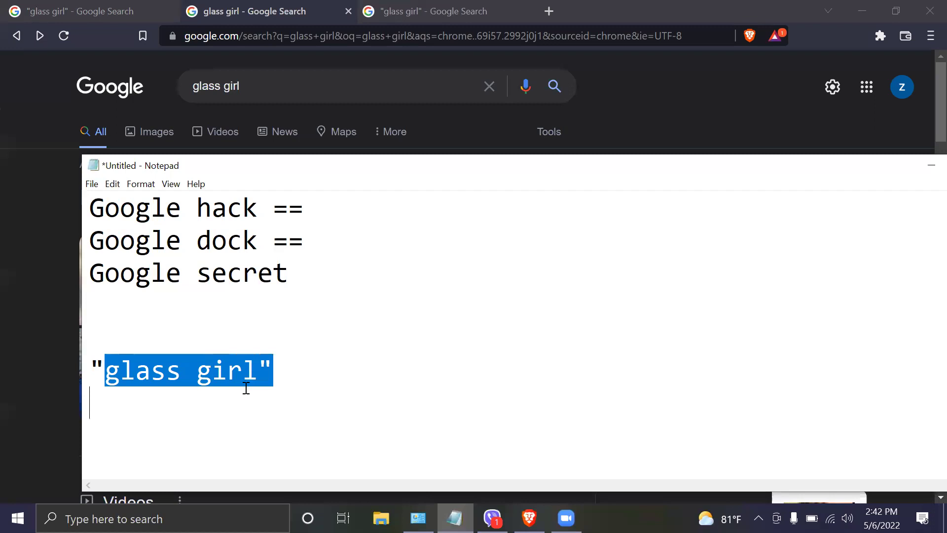
{"action": "left_click", "coordinate": [418, 12]}
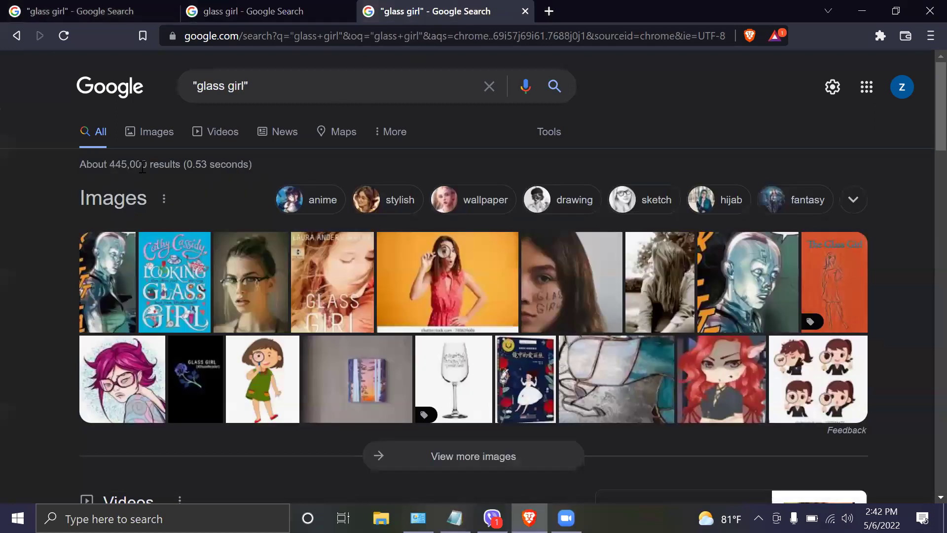
{"action": "left_click_drag", "start_coordinate": [150, 164], "coordinate": [109, 164]}
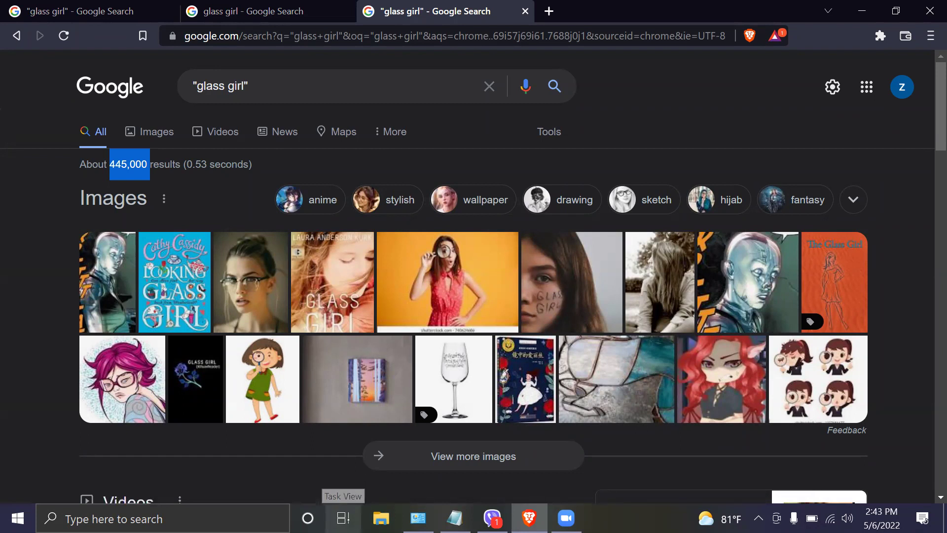
Step: Pick out the words glass and girl in the plain search's query box
{"action": "right_click", "coordinate": [302, 518]}
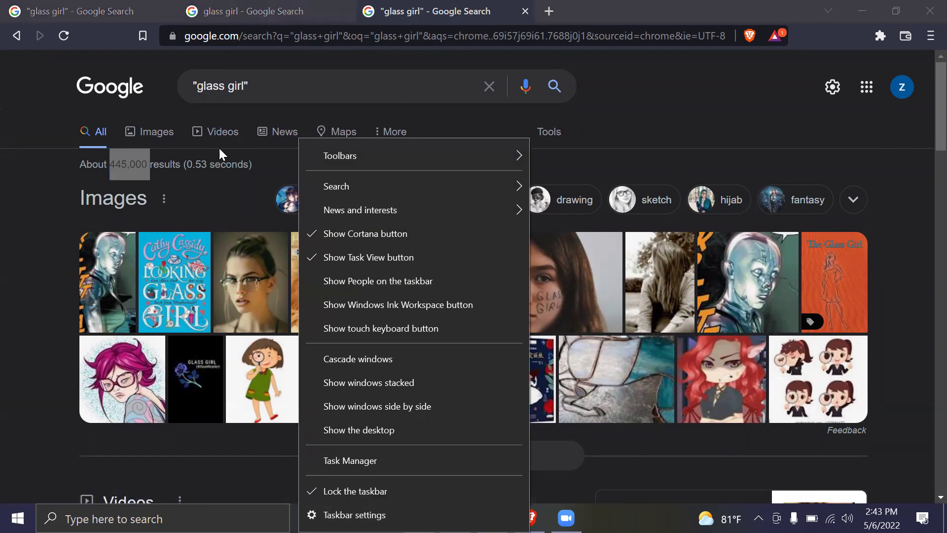
{"action": "left_click", "coordinate": [244, 89]}
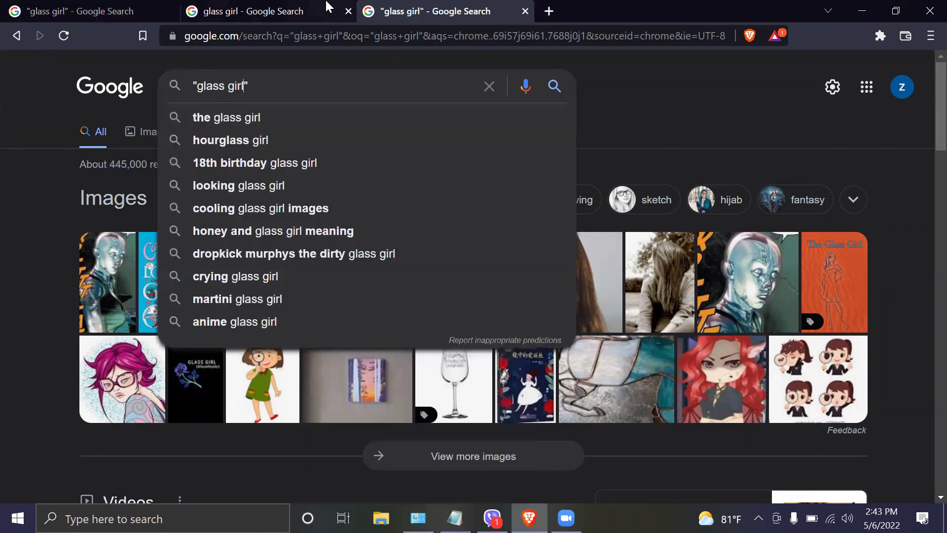
{"action": "left_click", "coordinate": [230, 13]}
{"action": "double_click", "coordinate": [212, 85]}
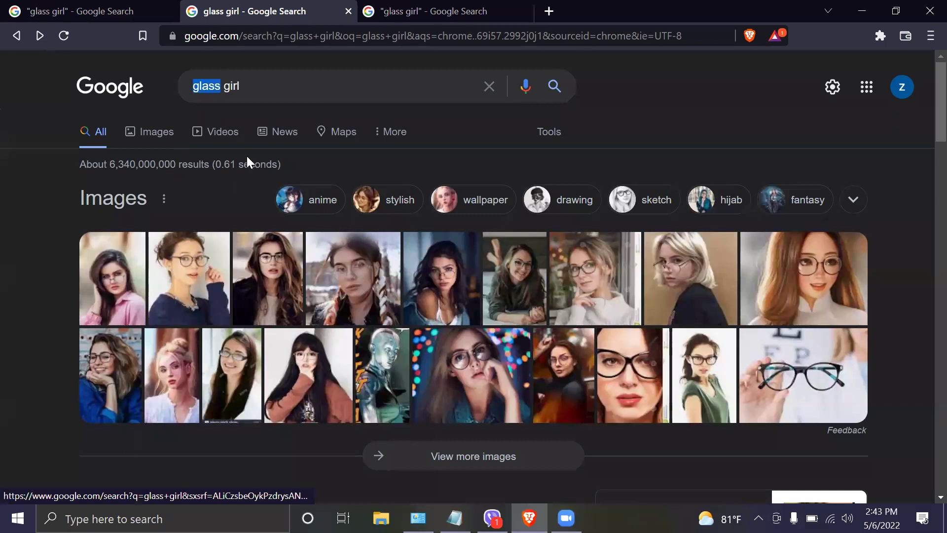
{"action": "double_click", "coordinate": [247, 88]}
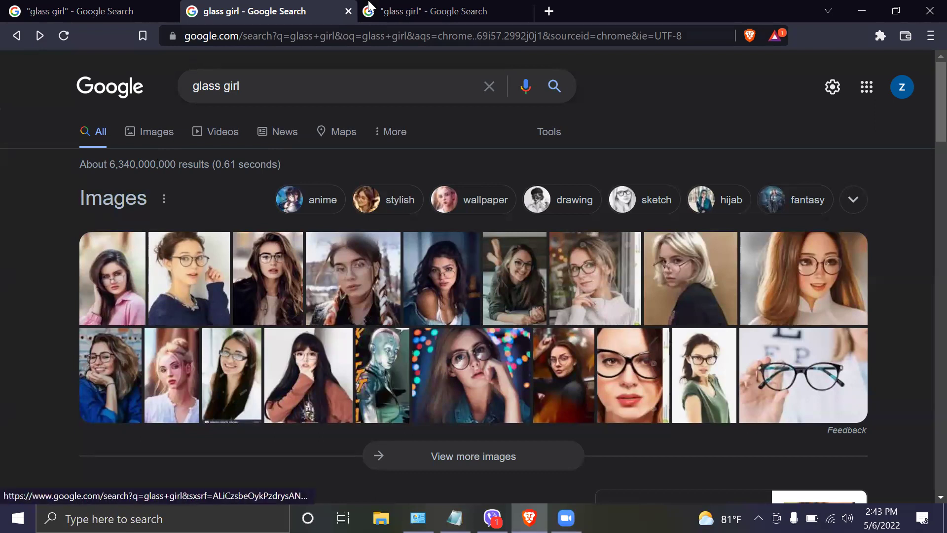
Step: Check the quoted results tab, then take the first tab back to the Advanced Search form
{"action": "left_click", "coordinate": [395, 11]}
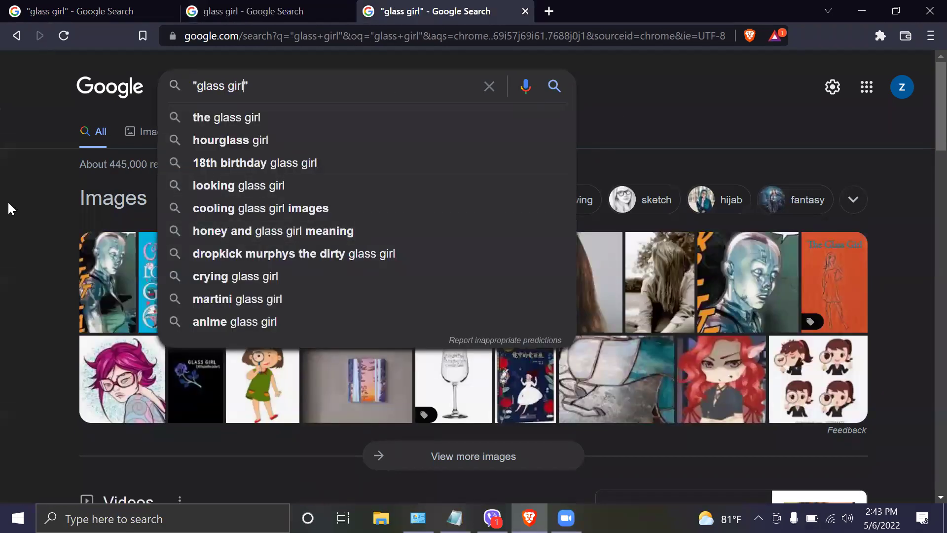
{"action": "left_click", "coordinate": [10, 202]}
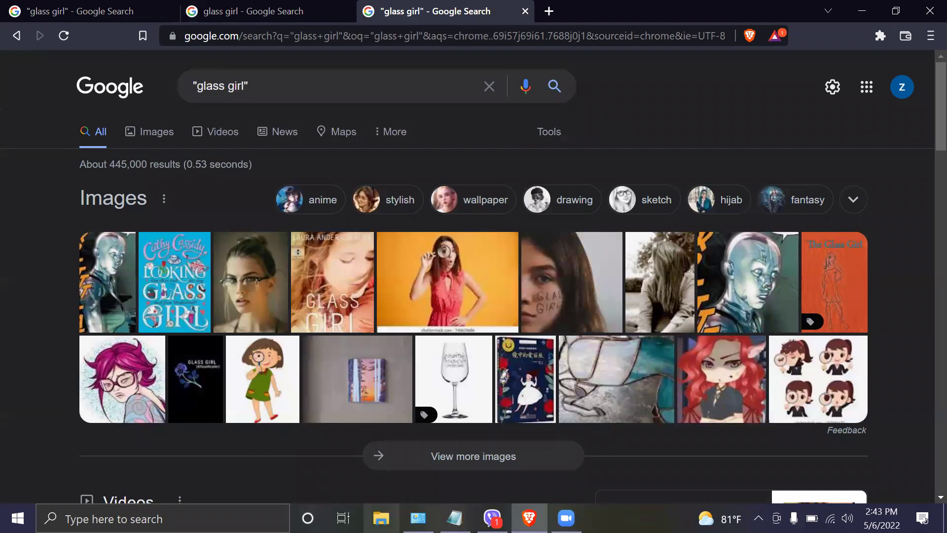
{"action": "left_click", "coordinate": [67, 8]}
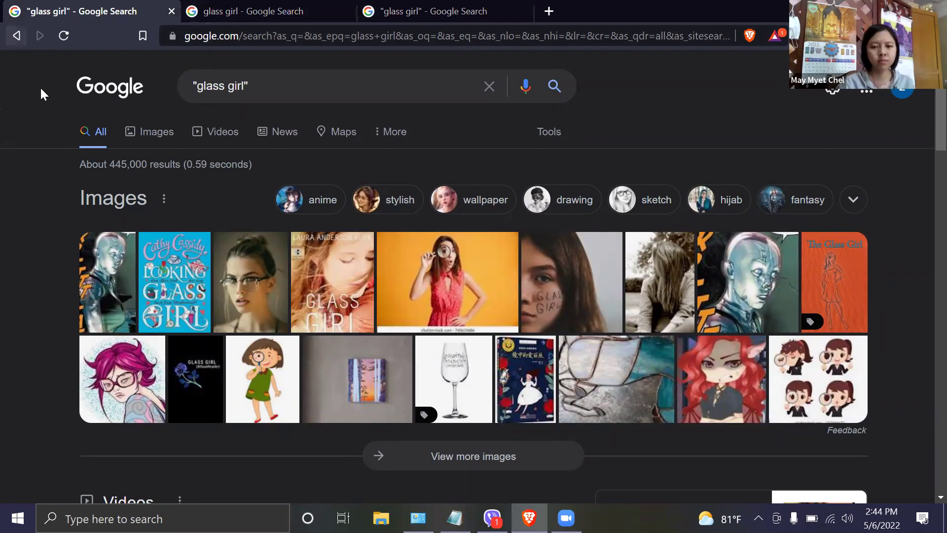
{"action": "left_click", "coordinate": [13, 37]}
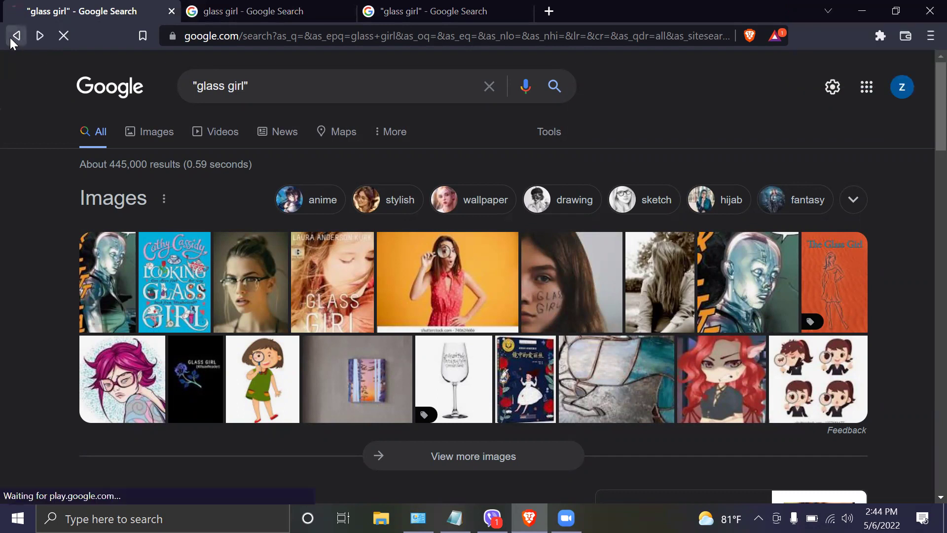
Step: Clear glass girl from the exact-phrase field and bring the Notepad notes forward
{"action": "left_click", "coordinate": [51, 250]}
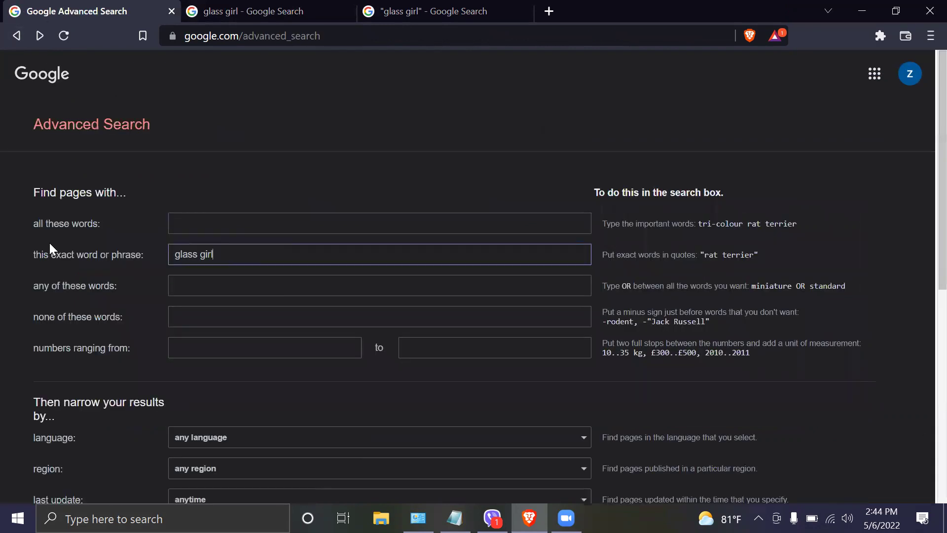
{"action": "key", "text": "ctrl+a"}
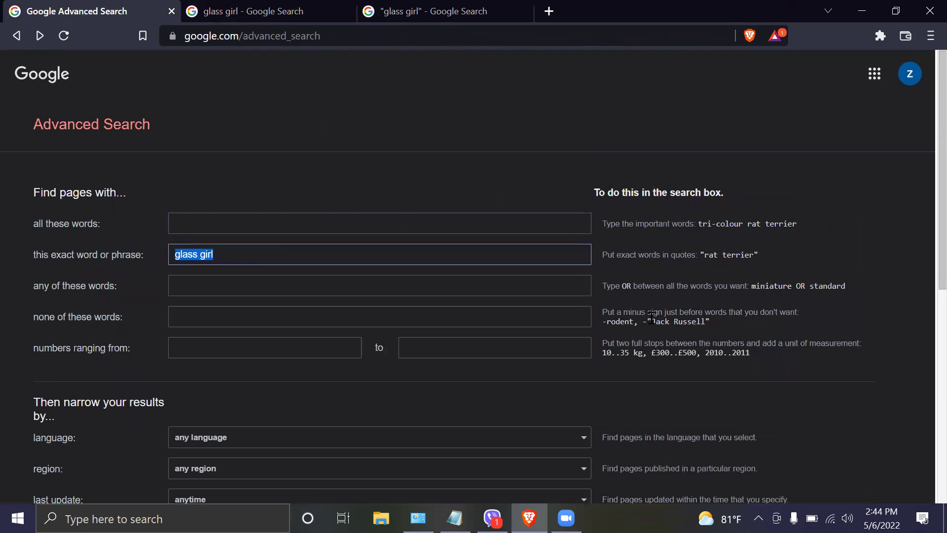
{"action": "left_click", "coordinate": [250, 284]}
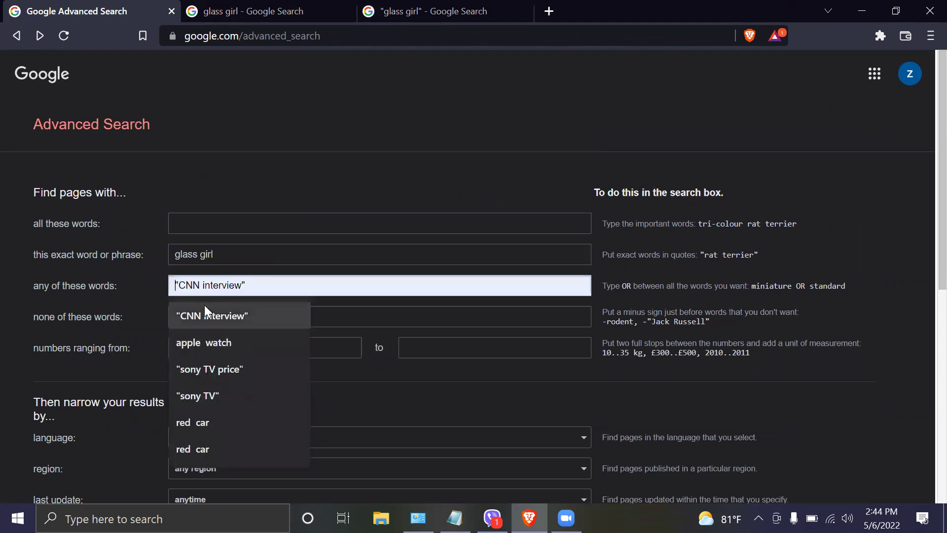
{"action": "left_click", "coordinate": [134, 259]}
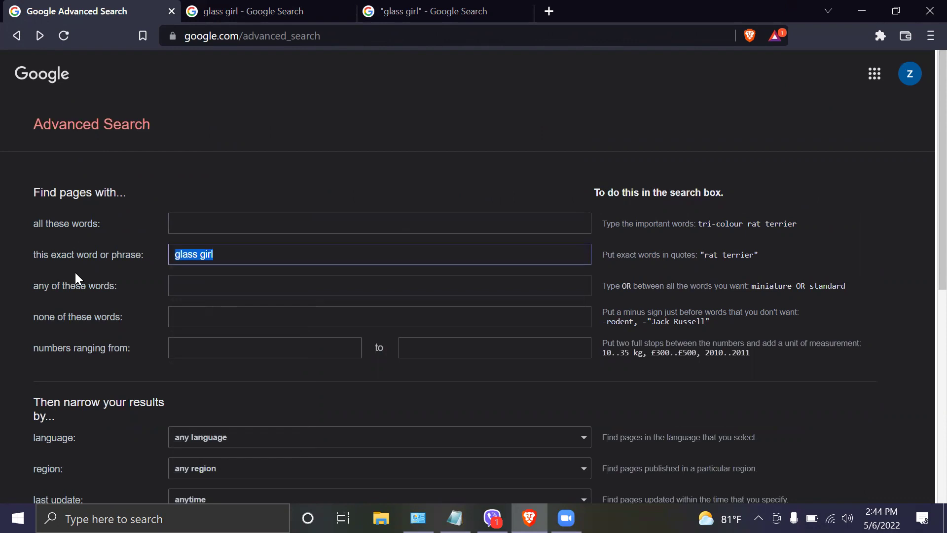
{"action": "key", "text": "BackSpace"}
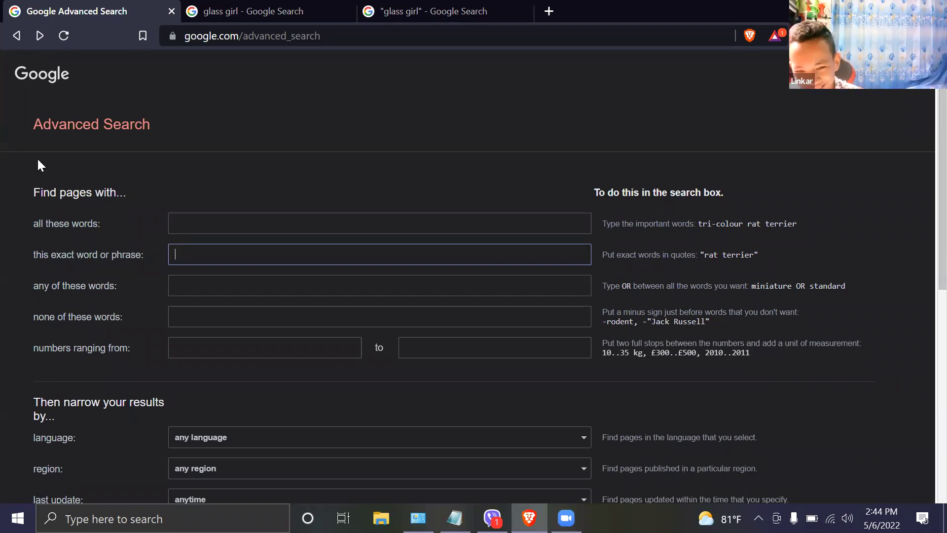
{"action": "left_click", "coordinate": [418, 518]}
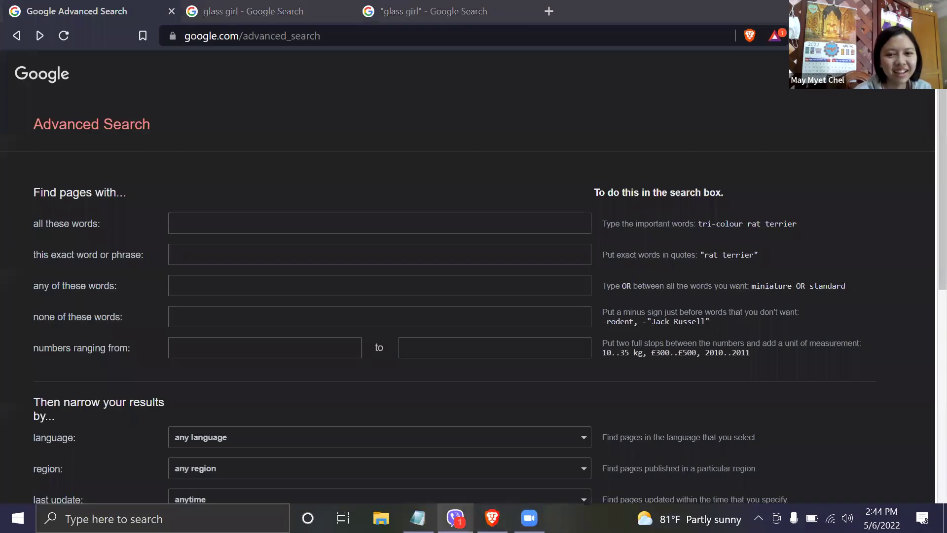
{"action": "key", "text": "alt+Tab"}
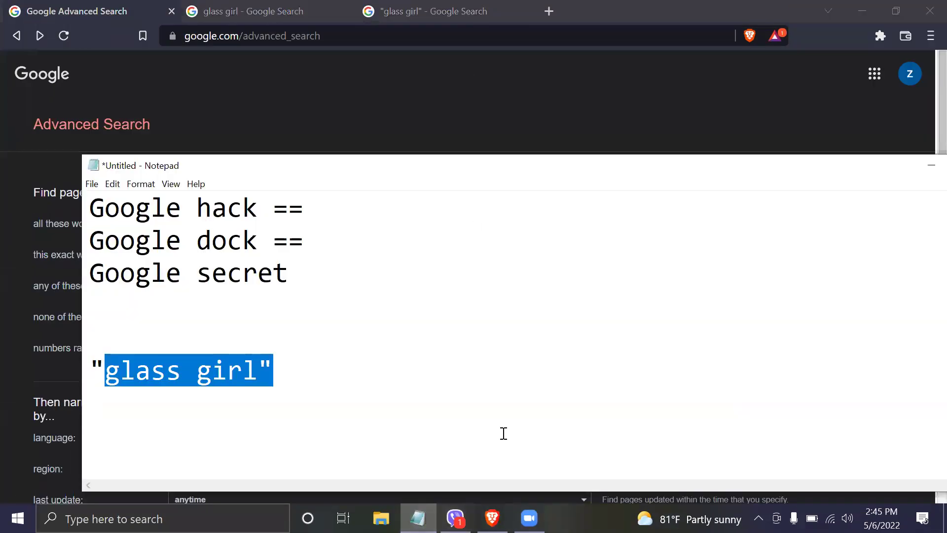
Step: Turn on screen drawing and handwrite Uk and Us over the notes
{"action": "key", "text": "ctrl+2"}
{"action": "mouse_move", "coordinate": [452, 237]}
{"action": "left_mouse_down"}
{"action": "mouse_move", "coordinate": [490, 226]}
{"action": "mouse_move", "coordinate": [513, 292]}
{"action": "left_mouse_up"}
{"action": "left_click_drag", "start_coordinate": [538, 247], "coordinate": [548, 288]}
{"action": "mouse_move", "coordinate": [675, 246]}
{"action": "left_mouse_down"}
{"action": "mouse_move", "coordinate": [724, 294]}
{"action": "mouse_move", "coordinate": [725, 260]}
{"action": "mouse_move", "coordinate": [749, 301]}
{"action": "left_mouse_up"}
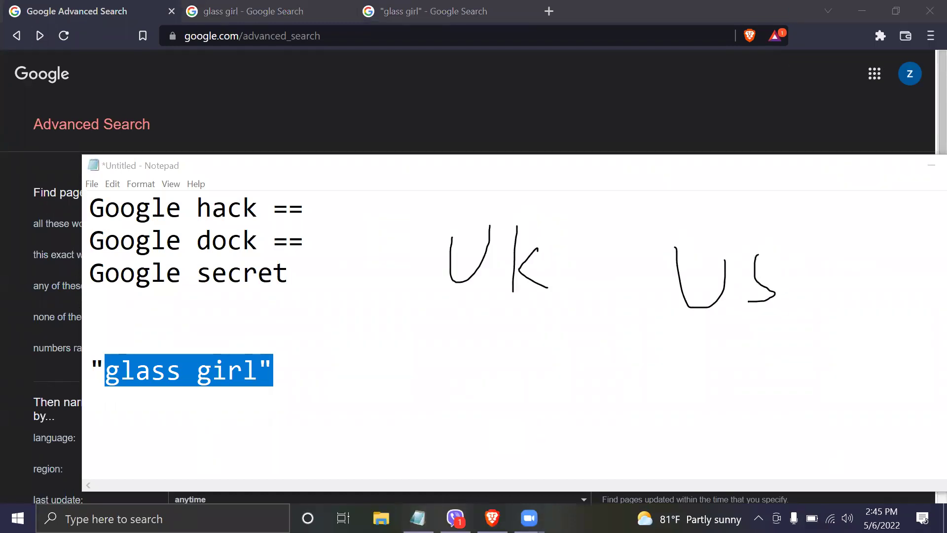
Step: Circle Uk and Us, draw a downward arrow beneath each, and shift Notepad left
{"action": "mouse_move", "coordinate": [569, 324]}
{"action": "left_mouse_down"}
{"action": "mouse_move", "coordinate": [429, 334]}
{"action": "mouse_move", "coordinate": [389, 206]}
{"action": "left_mouse_up"}
{"action": "mouse_move", "coordinate": [486, 164]}
{"action": "left_mouse_down"}
{"action": "mouse_move", "coordinate": [607, 262]}
{"action": "mouse_move", "coordinate": [567, 327]}
{"action": "left_mouse_up"}
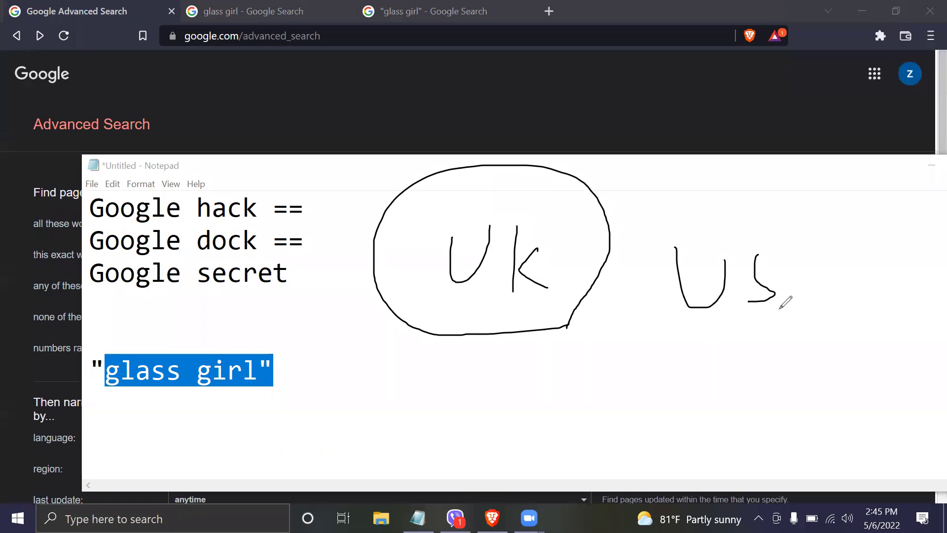
{"action": "left_click_drag", "start_coordinate": [506, 338], "coordinate": [507, 431]}
{"action": "left_click_drag", "start_coordinate": [535, 391], "coordinate": [521, 427]}
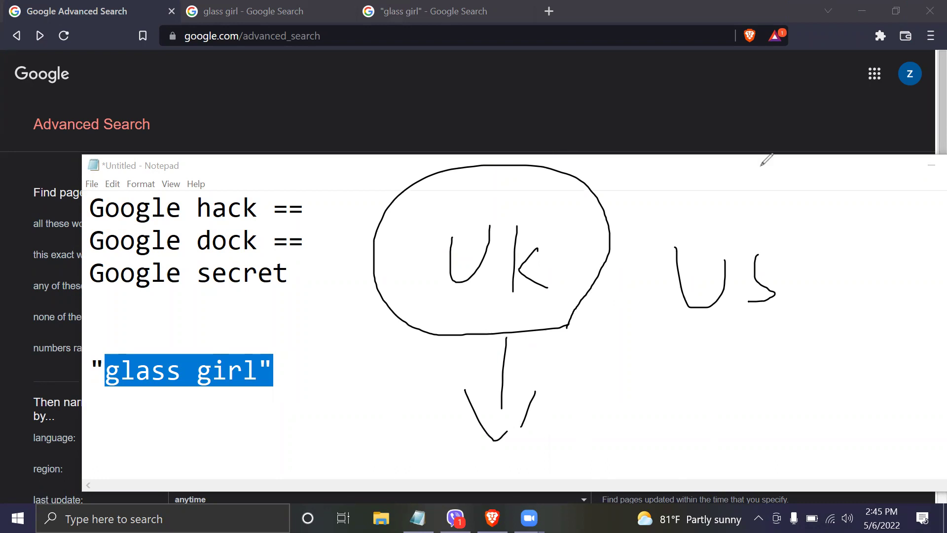
{"action": "mouse_move", "coordinate": [798, 336]}
{"action": "left_mouse_down"}
{"action": "mouse_move", "coordinate": [713, 343]}
{"action": "mouse_move", "coordinate": [731, 199]}
{"action": "mouse_move", "coordinate": [833, 314]}
{"action": "left_mouse_up"}
{"action": "left_click_drag", "start_coordinate": [775, 355], "coordinate": [782, 423]}
{"action": "left_click_drag", "start_coordinate": [725, 395], "coordinate": [795, 428]}
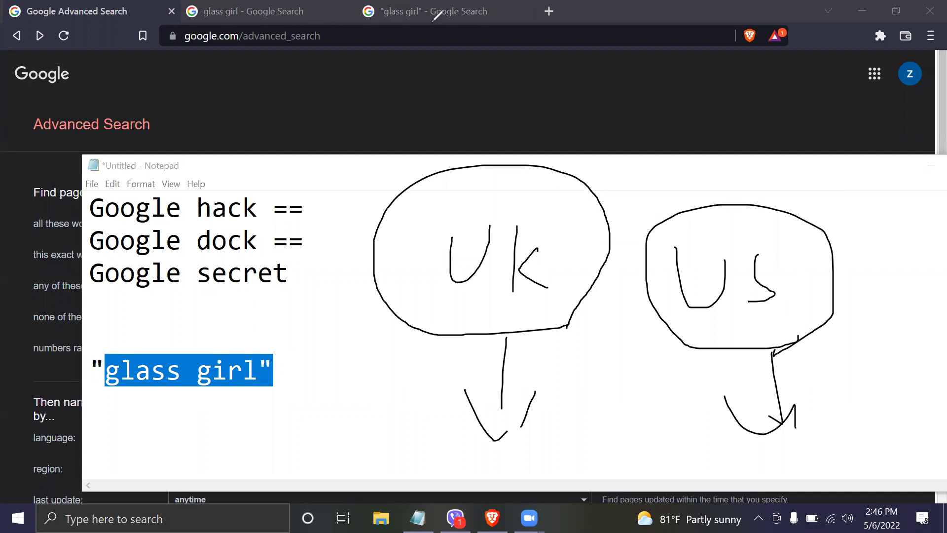
{"action": "left_click_drag", "start_coordinate": [693, 161], "coordinate": [552, 148]}
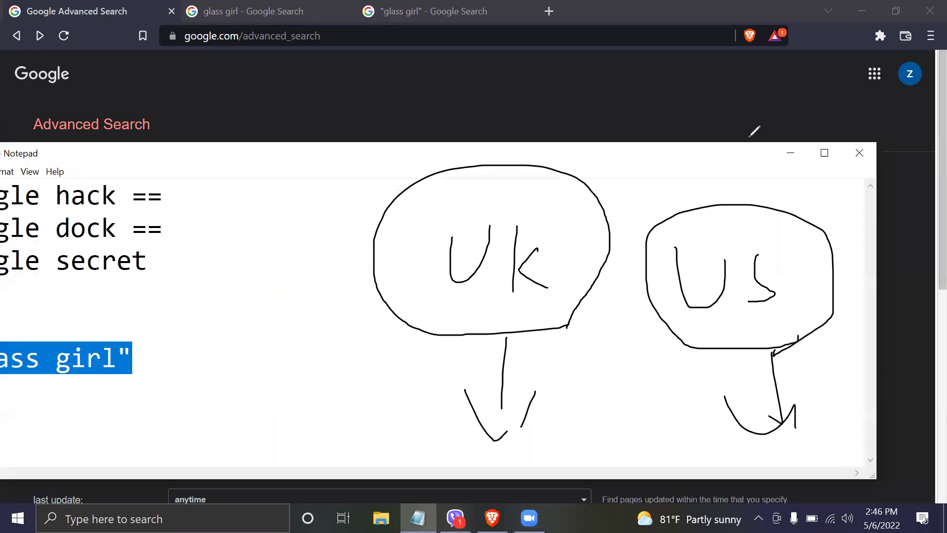
Step: Minimize Notepad and open a new empty Brave tab
{"action": "left_click", "coordinate": [790, 153]}
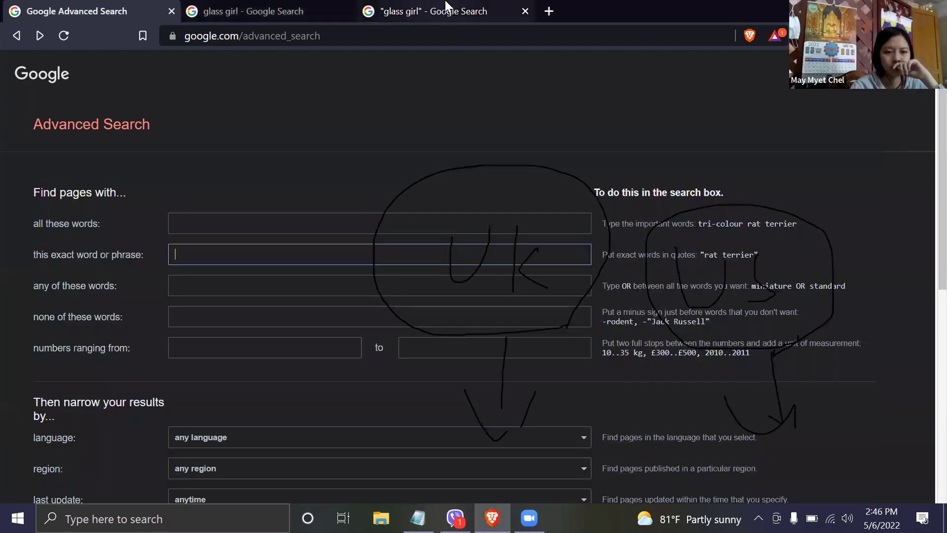
{"action": "left_click", "coordinate": [503, 11]}
{"action": "left_click", "coordinate": [548, 11]}
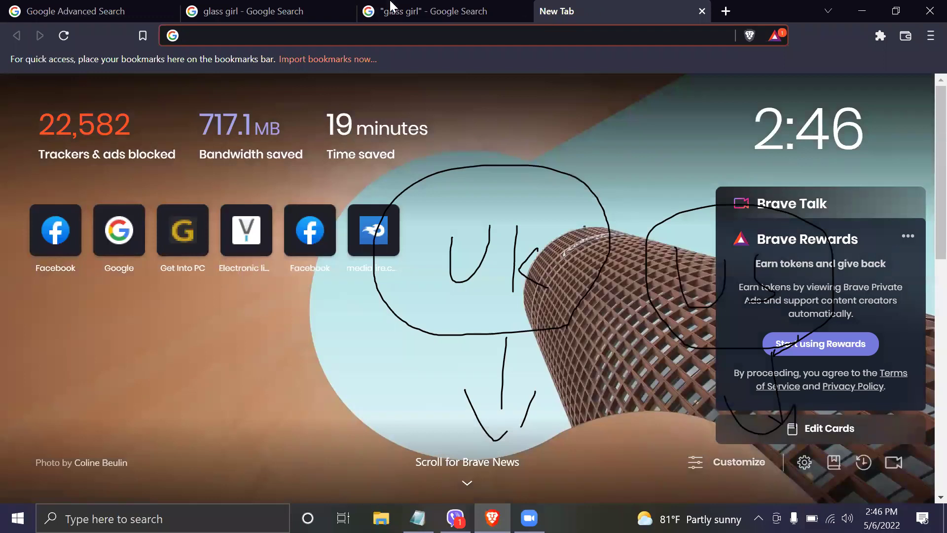
{"action": "left_click", "coordinate": [430, 7]}
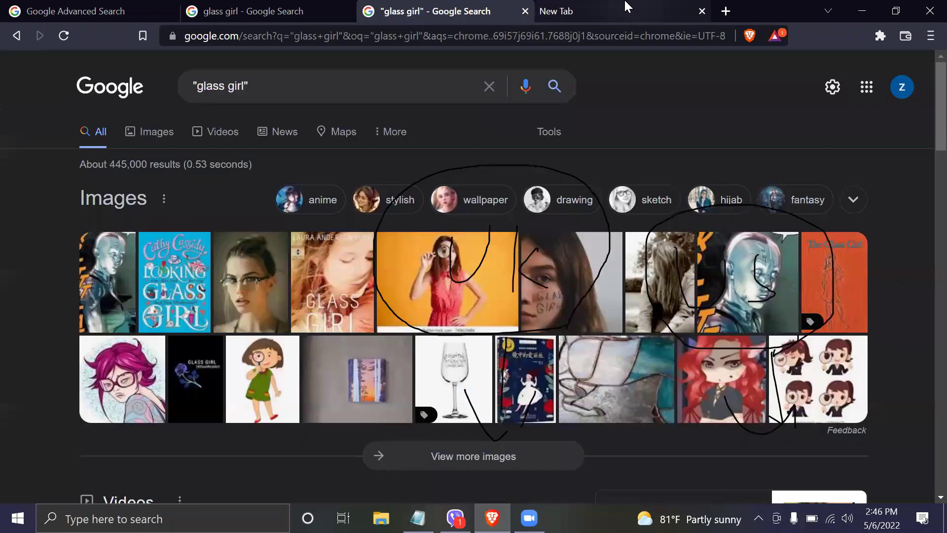
{"action": "left_click", "coordinate": [627, 6]}
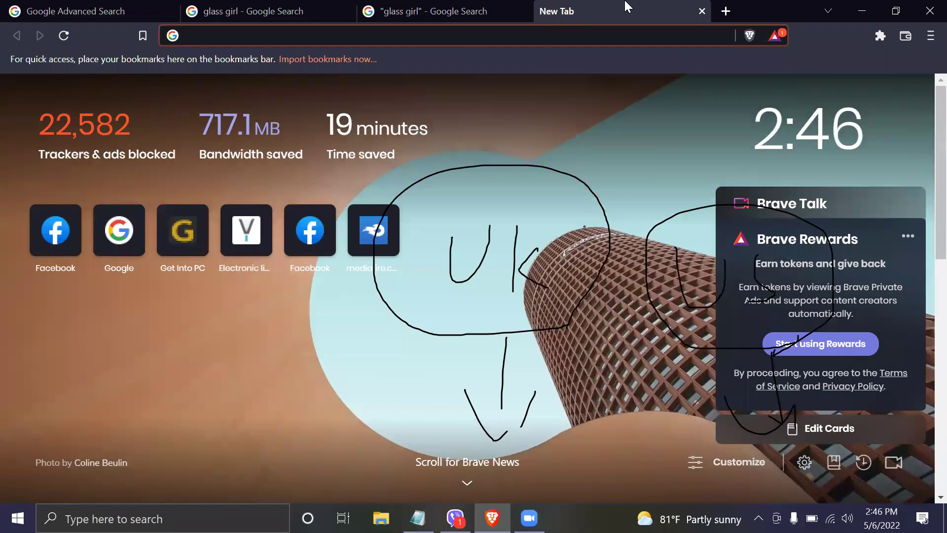
Step: Type and clear the query pretty b, then return to the Advanced Search tab
{"action": "type", "text": "pre"}
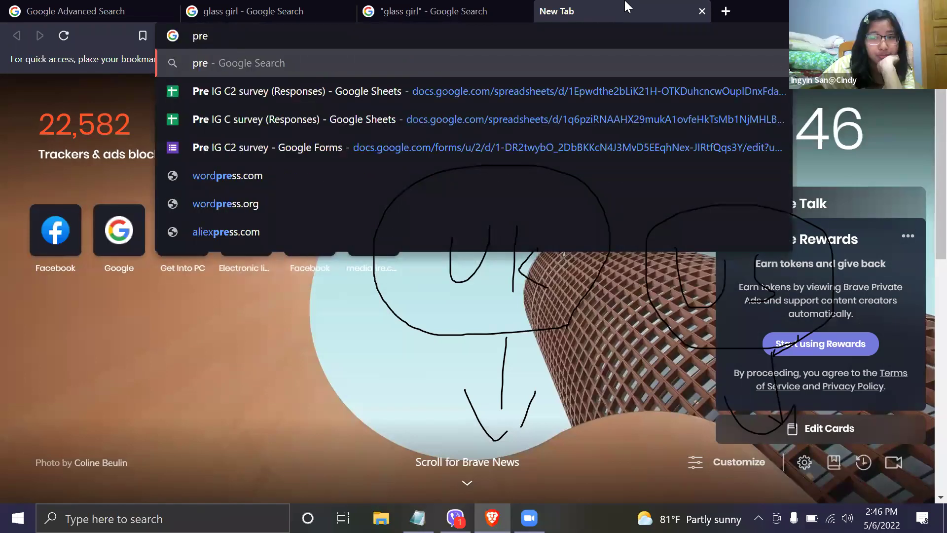
{"action": "type", "text": "tty b"}
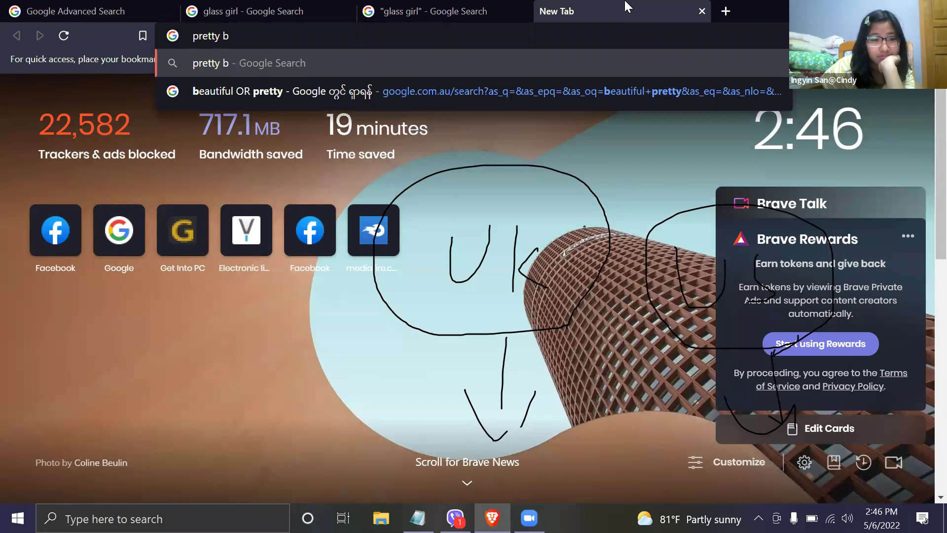
{"action": "key", "text": "BackSpace"}
{"action": "key", "text": "BackSpace"}
{"action": "key", "text": "BackSpace"}
{"action": "key", "text": "BackSpace"}
{"action": "key", "text": "BackSpace"}
{"action": "key", "text": "BackSpace"}
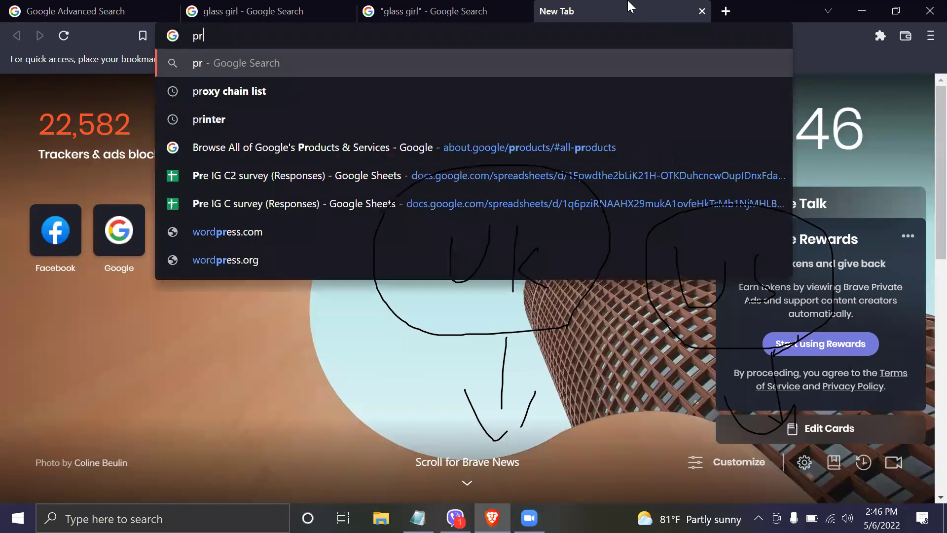
{"action": "key", "text": "BackSpace"}
{"action": "key", "text": "BackSpace"}
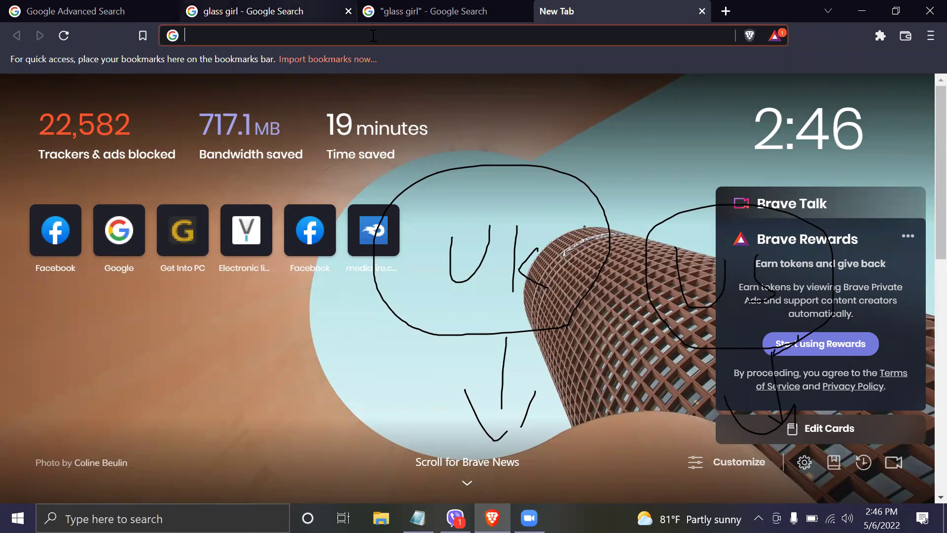
{"action": "left_click", "coordinate": [305, 6]}
{"action": "left_click", "coordinate": [415, 11]}
{"action": "key", "text": "ctrl+1"}
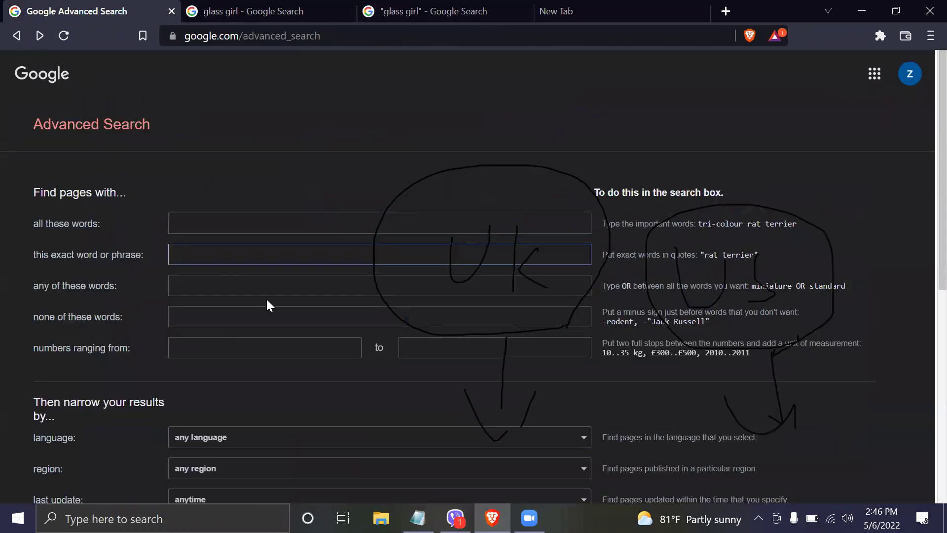
{"action": "left_click", "coordinate": [199, 290]}
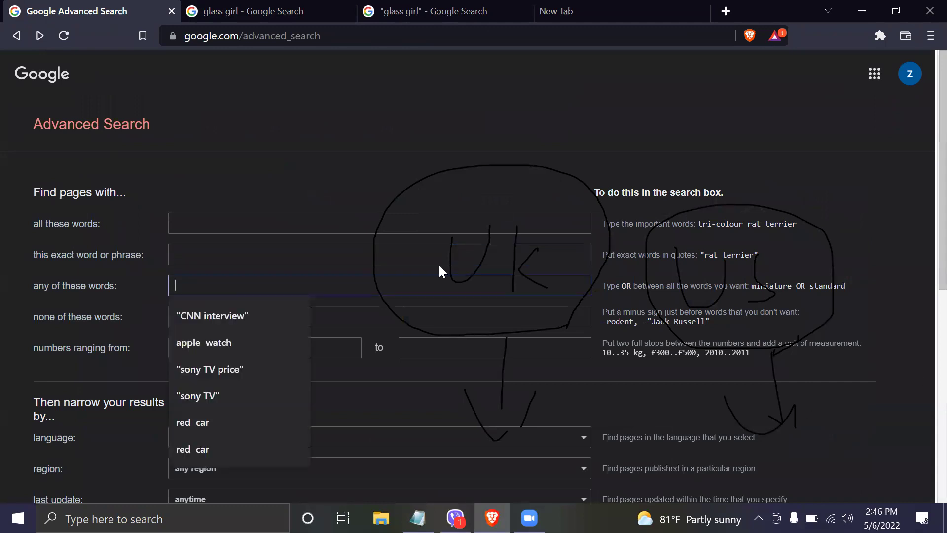
{"action": "type", "text": "bea"}
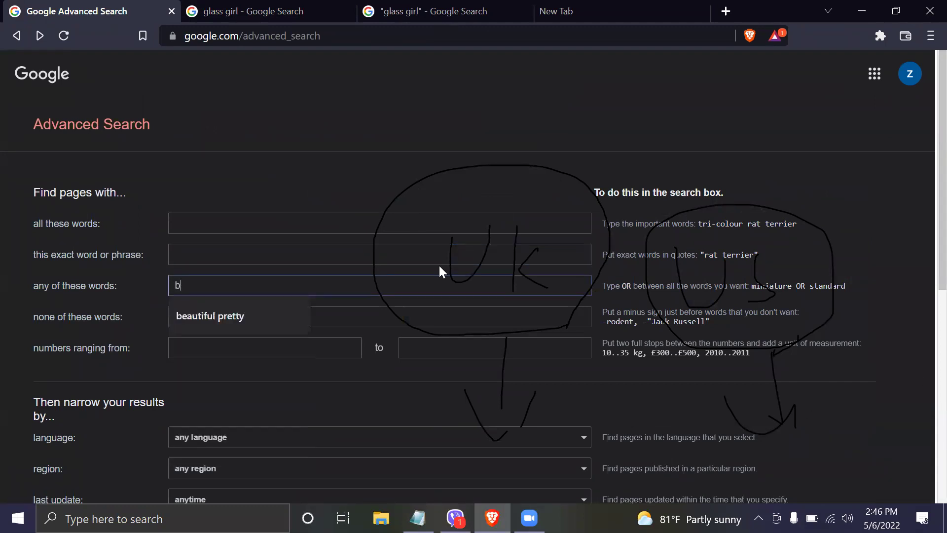
{"action": "type", "text": "tiful"}
{"action": "key", "text": "Down"}
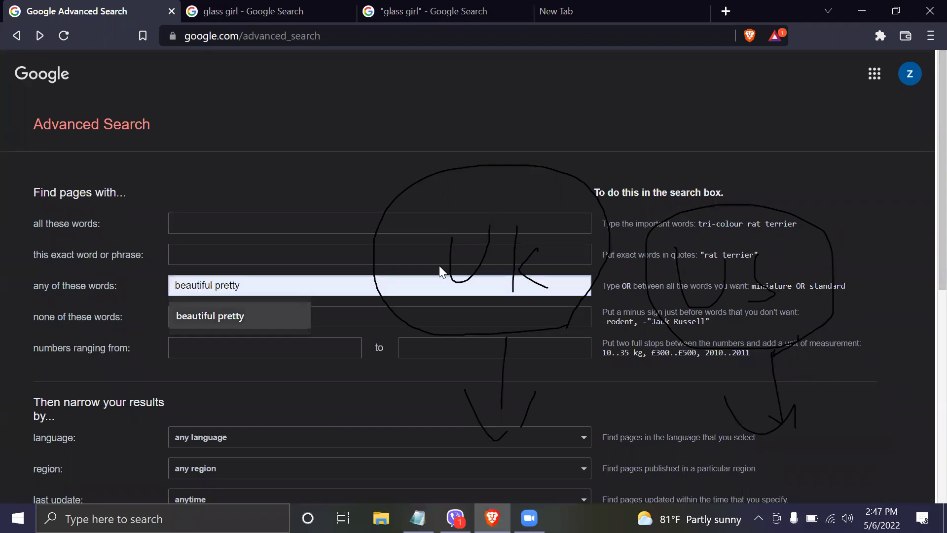
{"action": "left_click", "coordinate": [201, 250]}
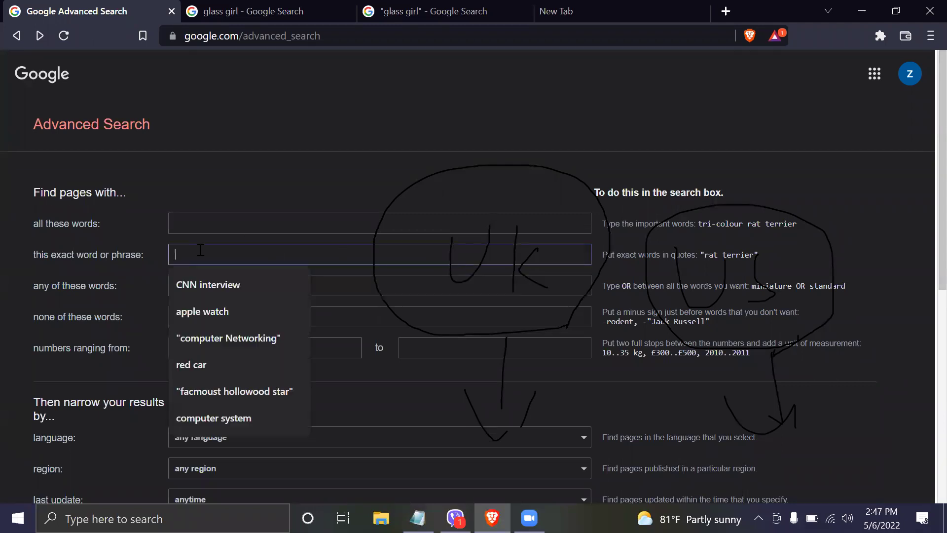
{"action": "type", "text": "girl"}
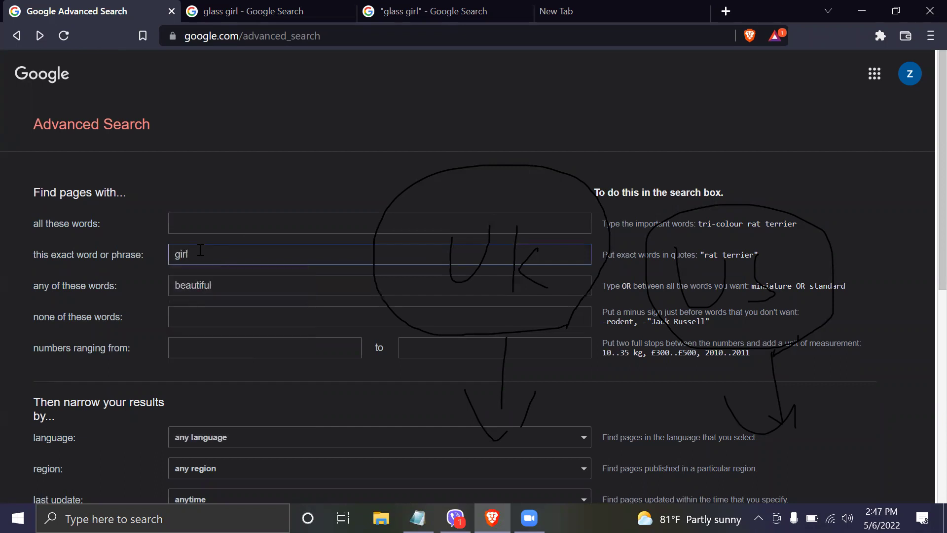
{"action": "left_click", "coordinate": [221, 285]}
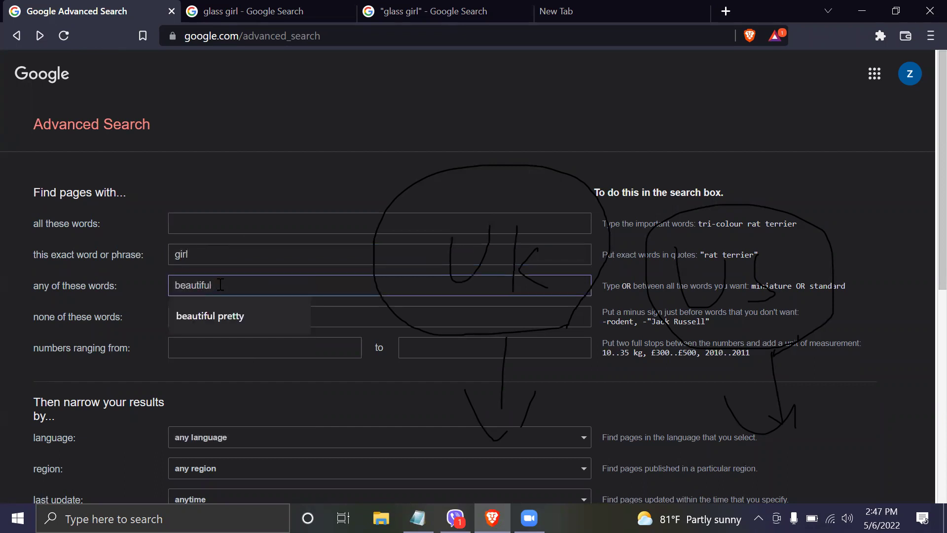
{"action": "type", "text": "pretty"}
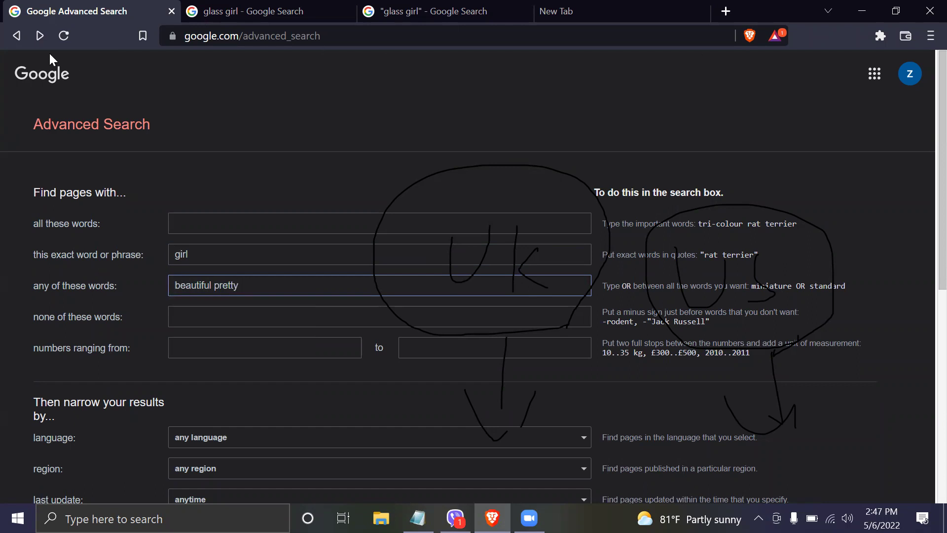
{"action": "left_click", "coordinate": [64, 36]}
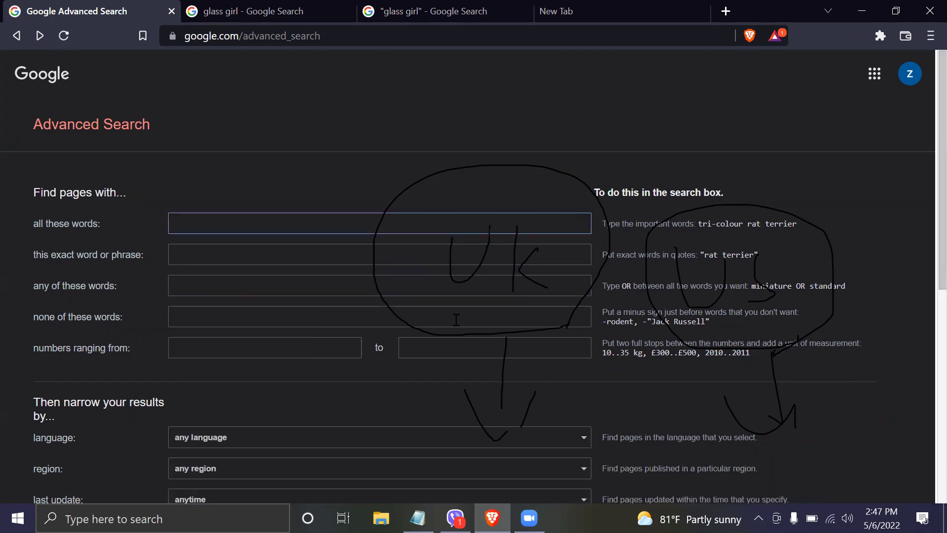
{"action": "left_click", "coordinate": [198, 254]}
{"action": "left_click", "coordinate": [230, 289]}
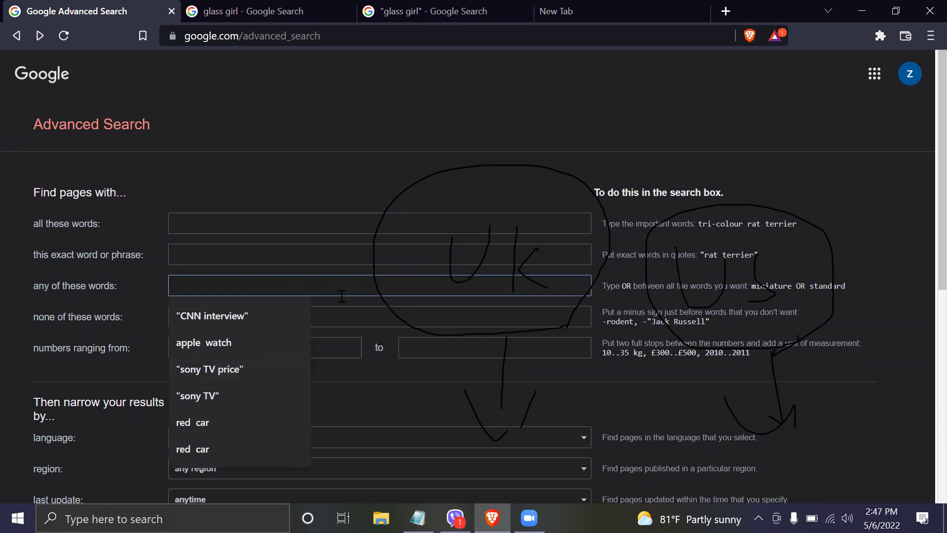
Step: In the empty tab, rerun the earlier search beautiful OR pretty girl from the suggestions
{"action": "left_click", "coordinate": [567, 6]}
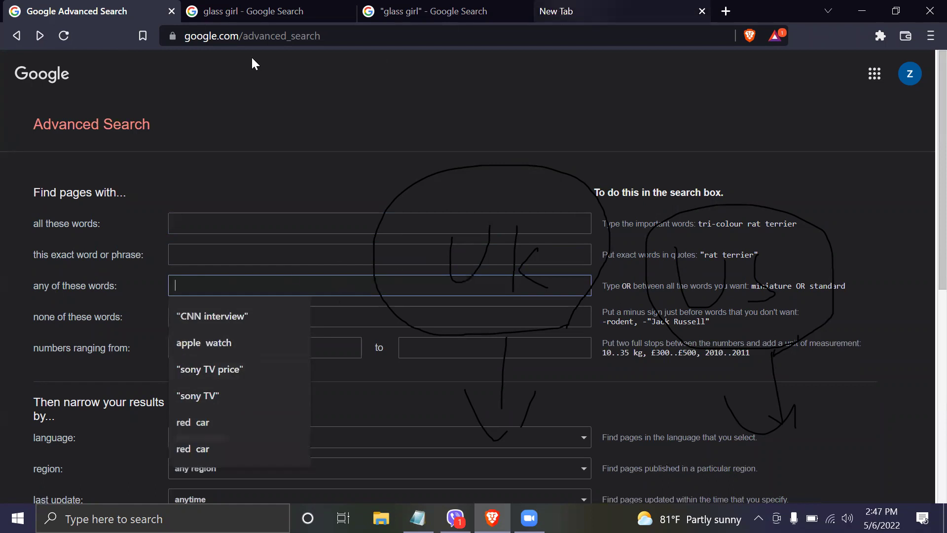
{"action": "type", "text": "br"}
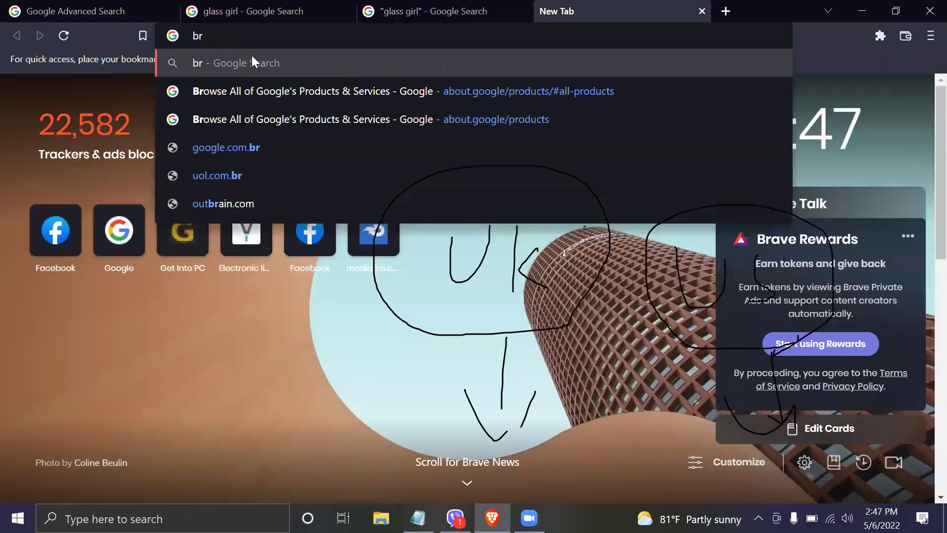
{"action": "key", "text": "BackSpace"}
{"action": "type", "text": "eau"}
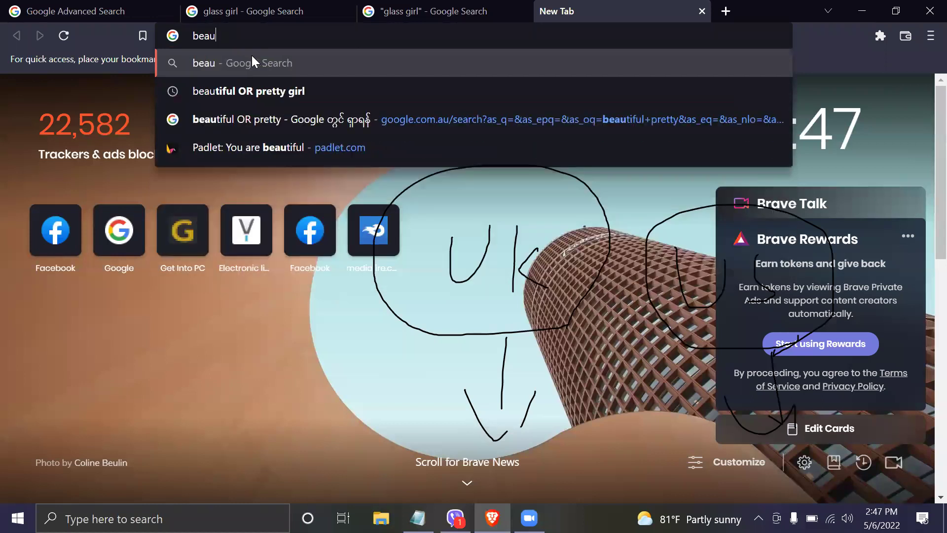
{"action": "key", "text": "Down"}
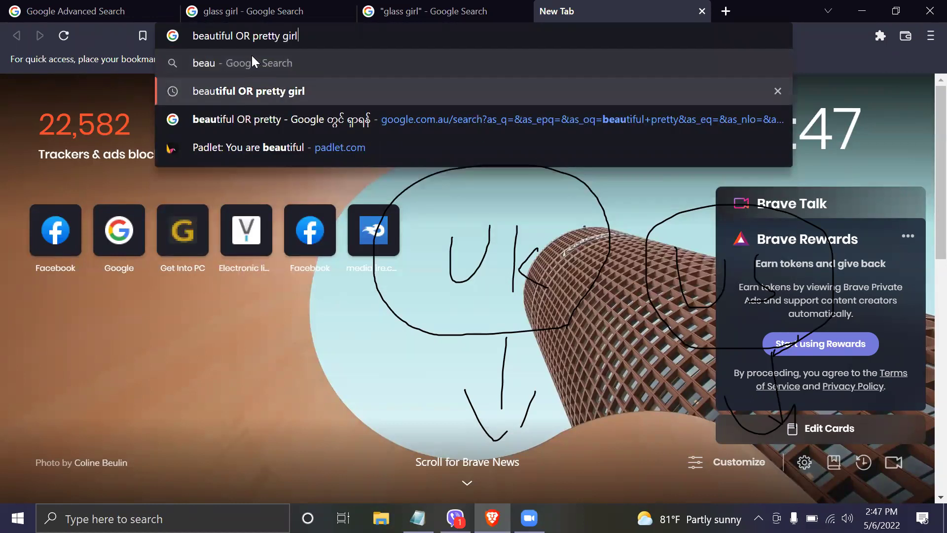
{"action": "key", "text": "Return"}
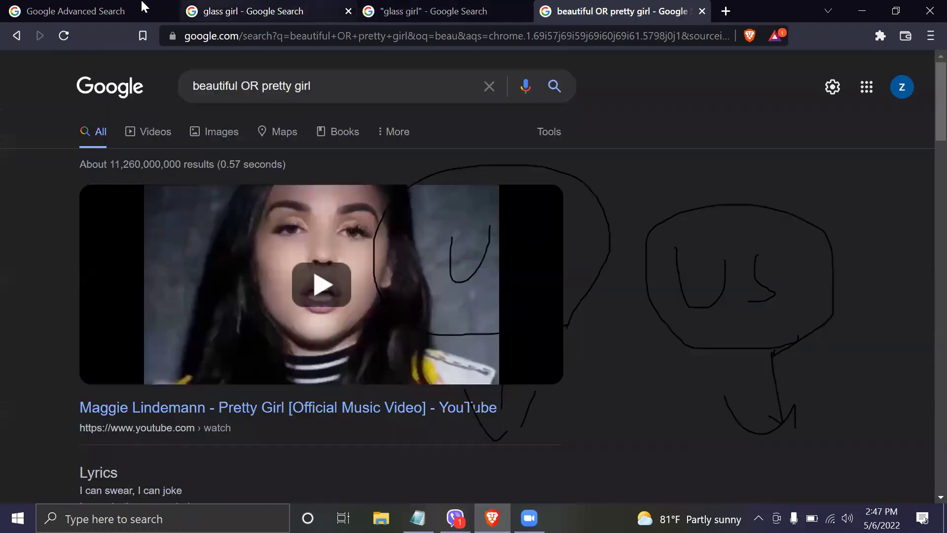
{"action": "left_click", "coordinate": [100, 7]}
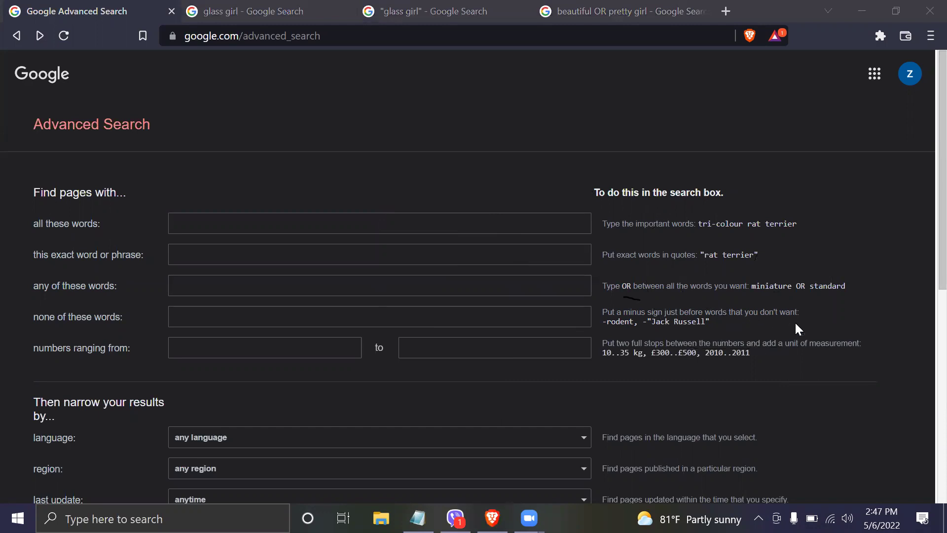
Step: Underline and circle the 'miniature OR standard' example beside the 'any of these words' field
{"action": "left_click_drag", "start_coordinate": [744, 296], "coordinate": [877, 305]}
{"action": "left_click_drag", "start_coordinate": [770, 268], "coordinate": [747, 282]}
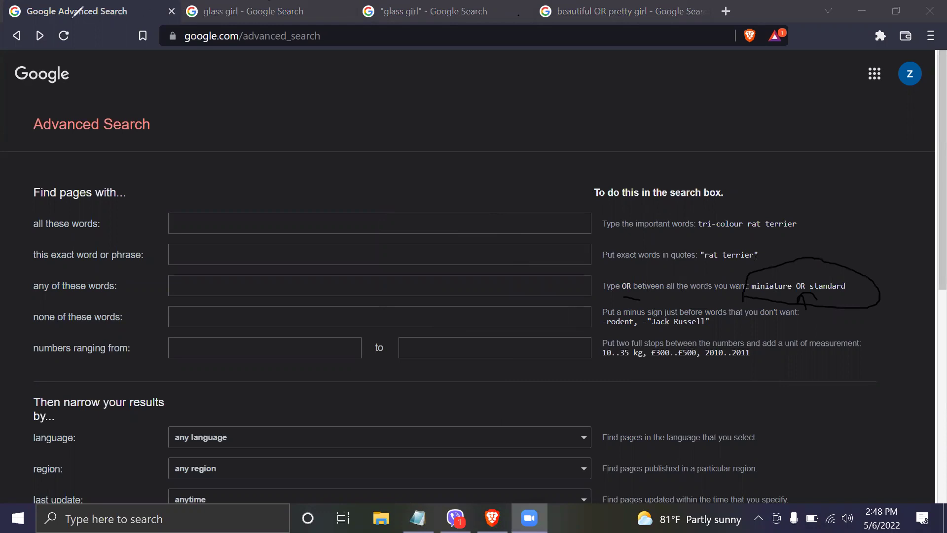
{"action": "left_click", "coordinate": [257, 11]}
Step: Scroll the 'beautiful OR pretty girl' results to the 'Pretty Girl' and 'Beautiful Girls' music videos
{"action": "left_click", "coordinate": [612, 11]}
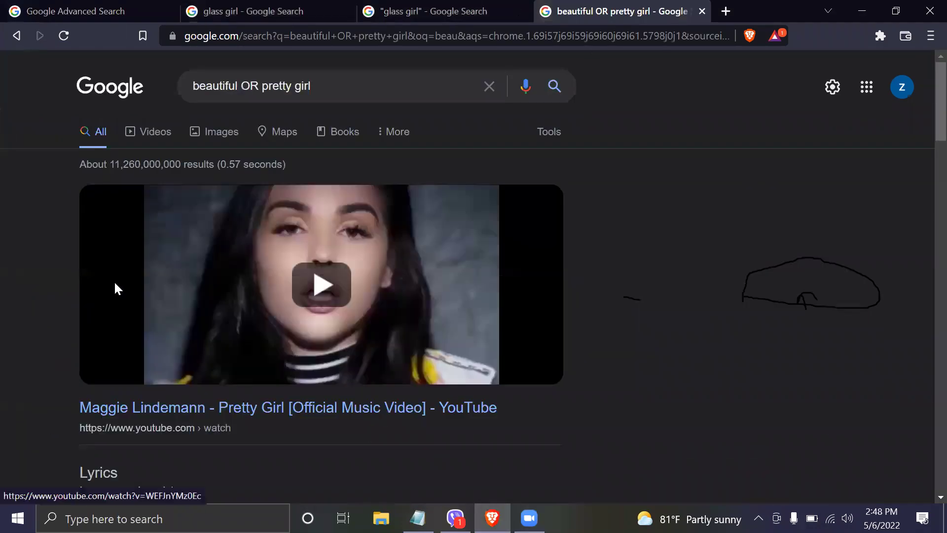
{"action": "scroll", "coordinate": [115, 283], "scroll_direction": "down", "scroll_amount": 7}
{"action": "scroll", "coordinate": [144, 190], "scroll_direction": "up", "scroll_amount": 7}
{"action": "scroll", "coordinate": [127, 364], "scroll_direction": "down", "scroll_amount": 7}
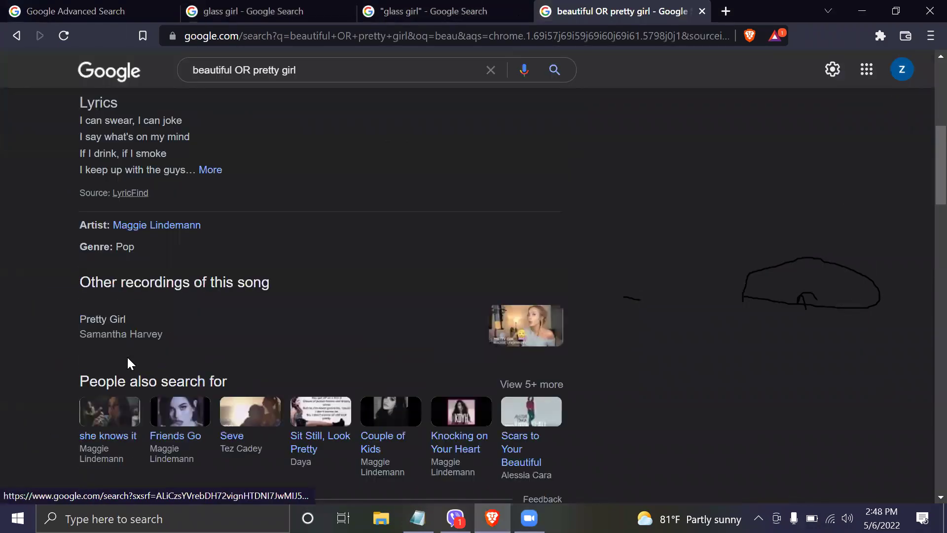
{"action": "scroll", "coordinate": [127, 364], "scroll_direction": "down", "scroll_amount": 10}
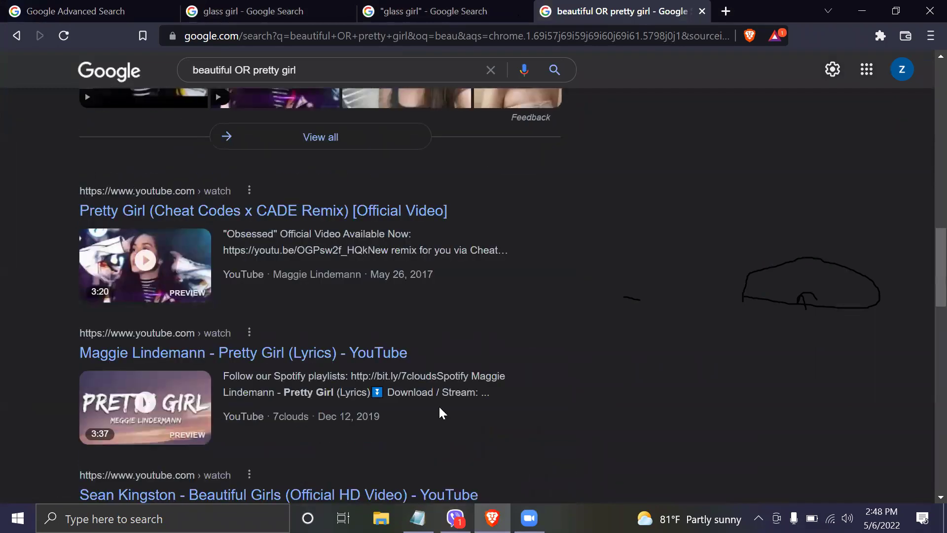
{"action": "scroll", "coordinate": [144, 334], "scroll_direction": "down", "scroll_amount": 3}
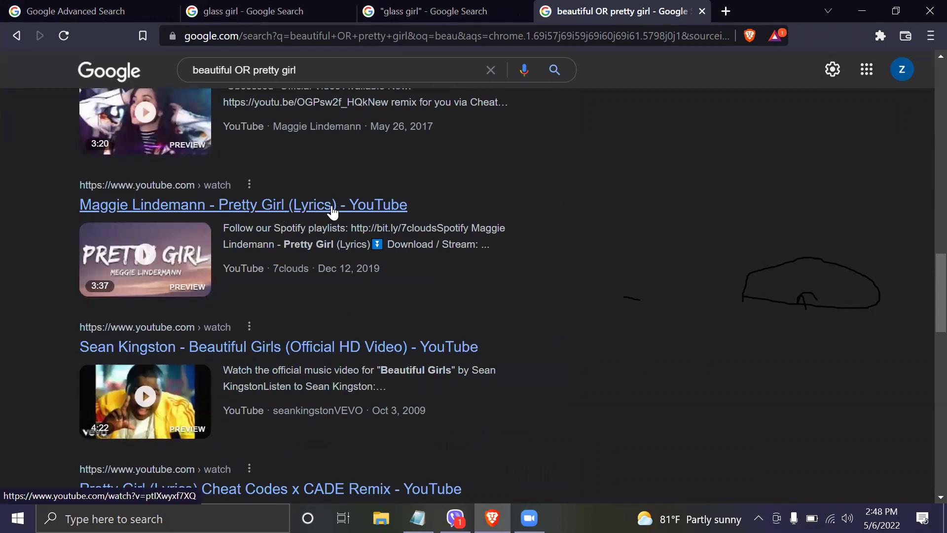
{"action": "scroll", "coordinate": [275, 359], "scroll_direction": "down", "scroll_amount": 2}
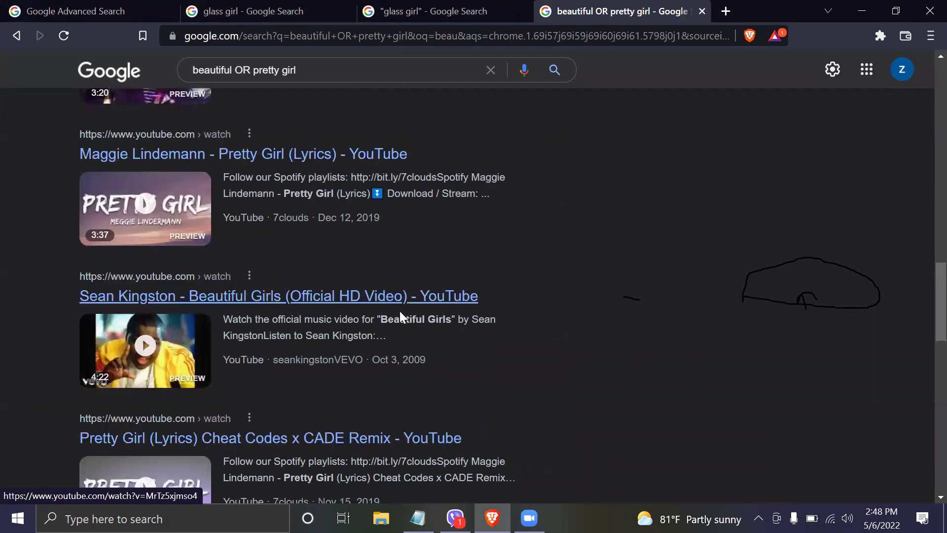
{"action": "scroll", "coordinate": [319, 321], "scroll_direction": "down", "scroll_amount": 3}
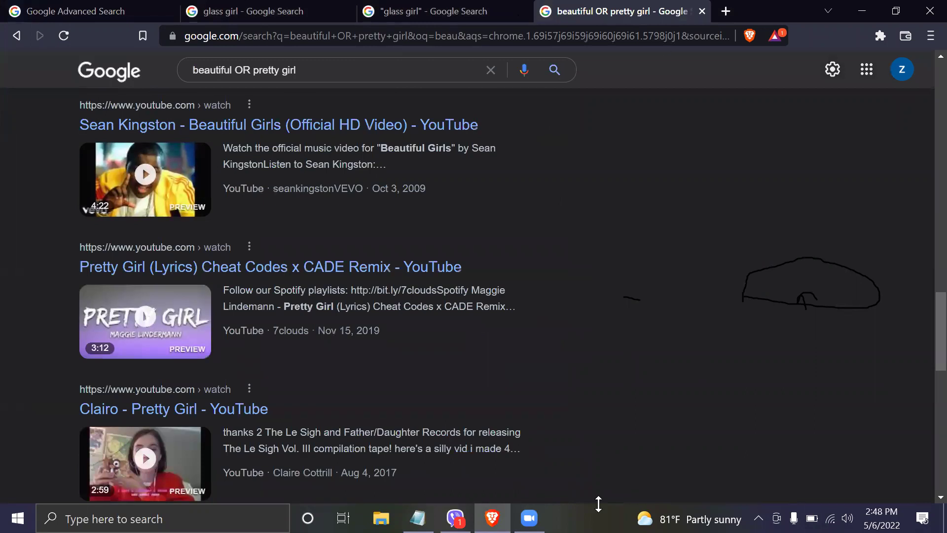
Step: Close the '"glass girl"' and 'beautiful OR pretty girl' result tabs
{"action": "left_click", "coordinate": [255, 9]}
{"action": "left_click", "coordinate": [91, 9]}
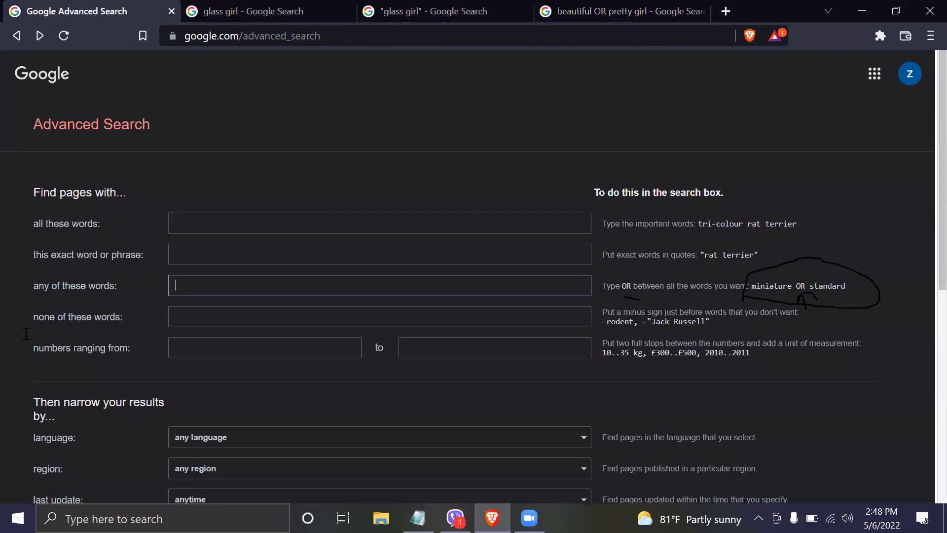
{"action": "left_click", "coordinate": [255, 11]}
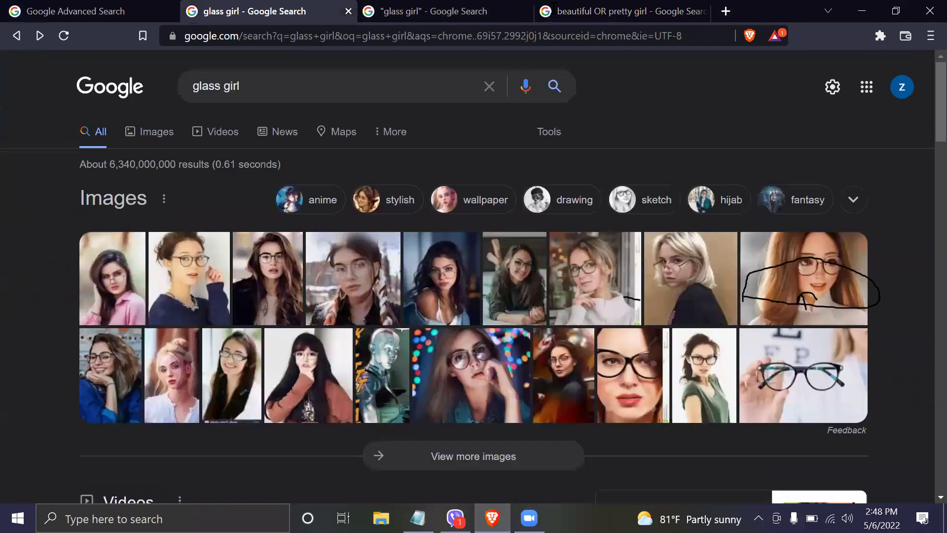
{"action": "left_click", "coordinate": [528, 11]}
{"action": "left_click", "coordinate": [528, 10]}
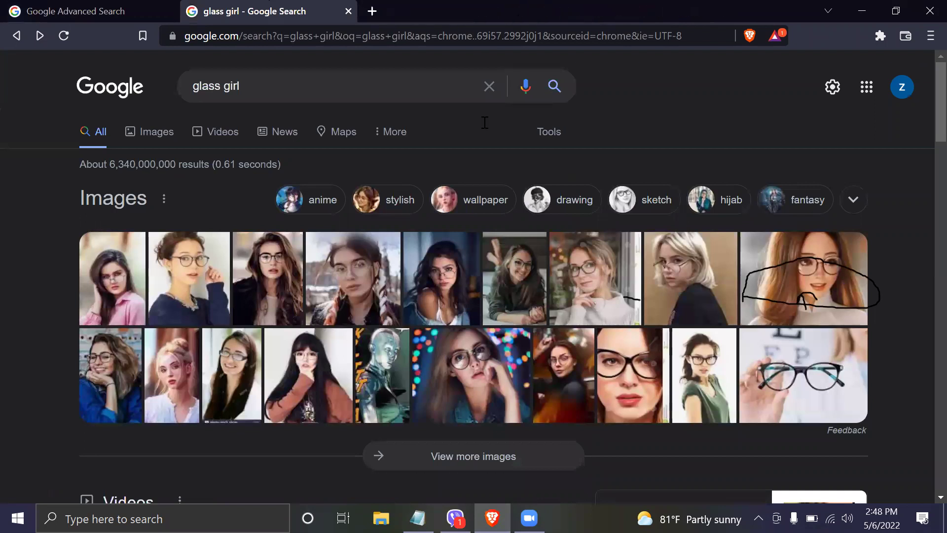
Step: Replace the query with 'apple' and run the suggested 'apple watch' search
{"action": "triple_click", "coordinate": [275, 81]}
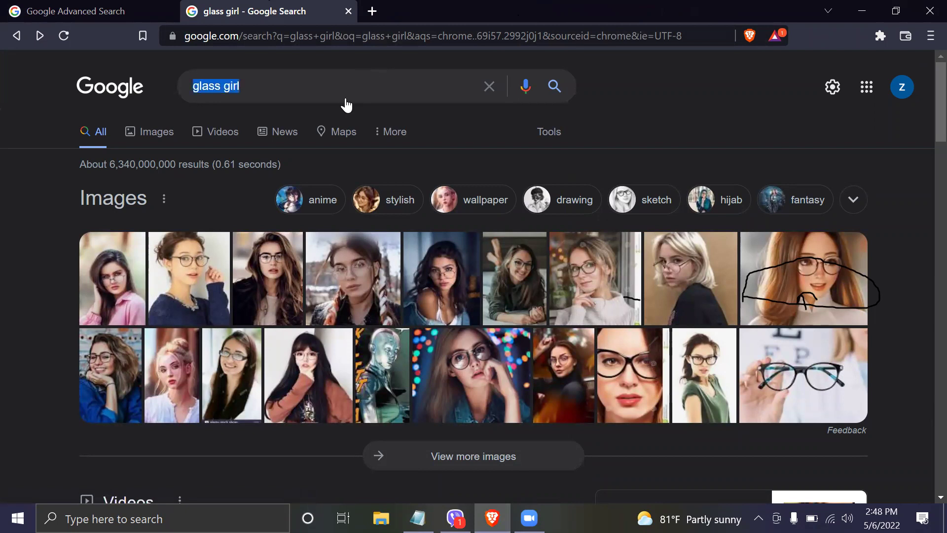
{"action": "type", "text": "apple"}
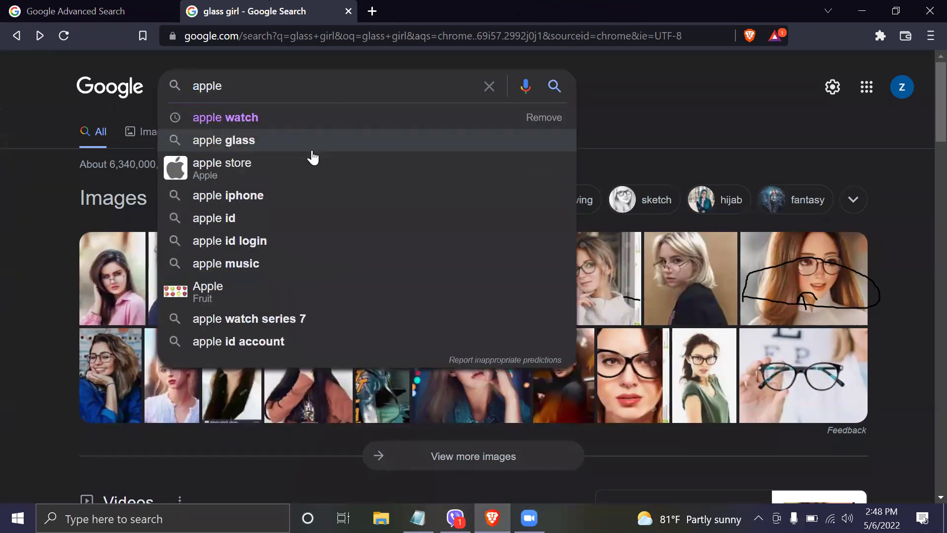
{"action": "left_click", "coordinate": [299, 128]}
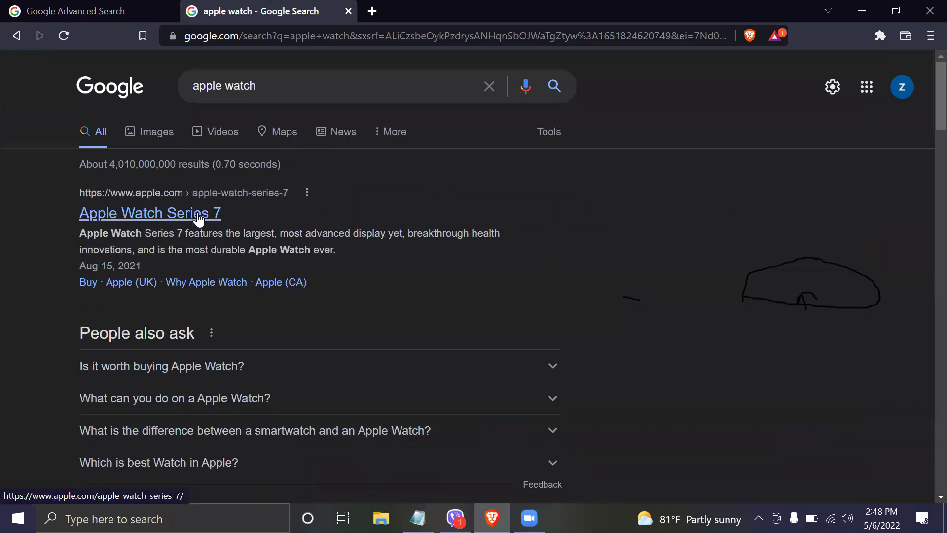
Step: Search for 'apple watch -series 7' and scroll through the results
{"action": "left_click", "coordinate": [295, 89]}
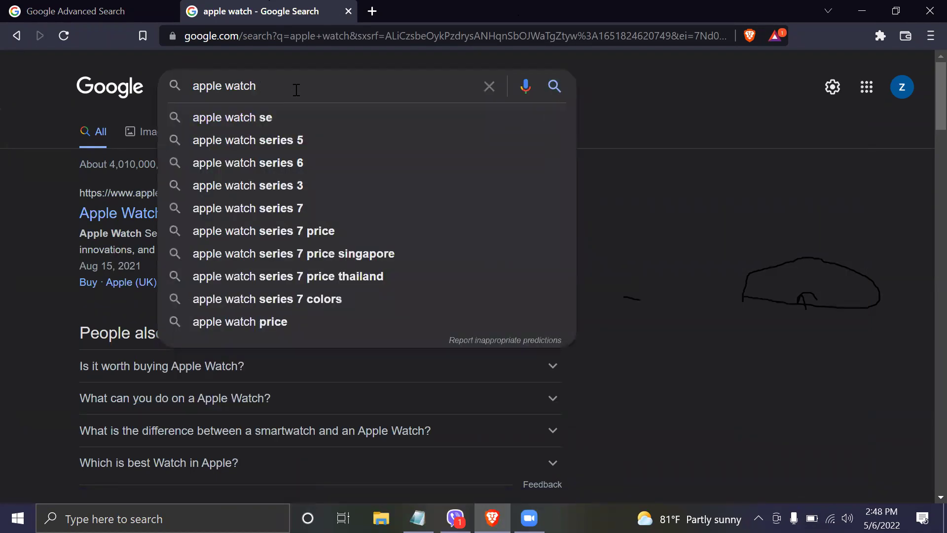
{"action": "type", "text": "-"}
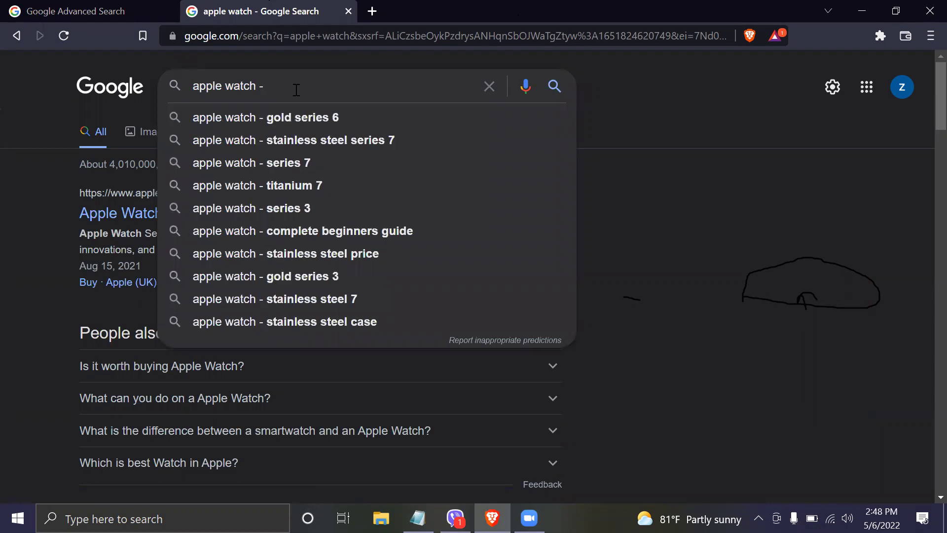
{"action": "type", "text": "serie"}
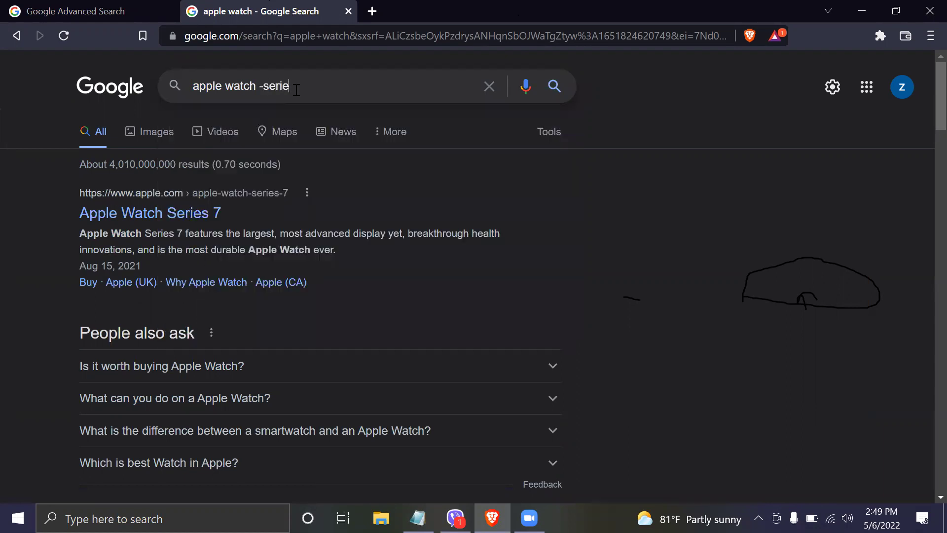
{"action": "type", "text": "s 7"}
{"action": "key", "text": "Return"}
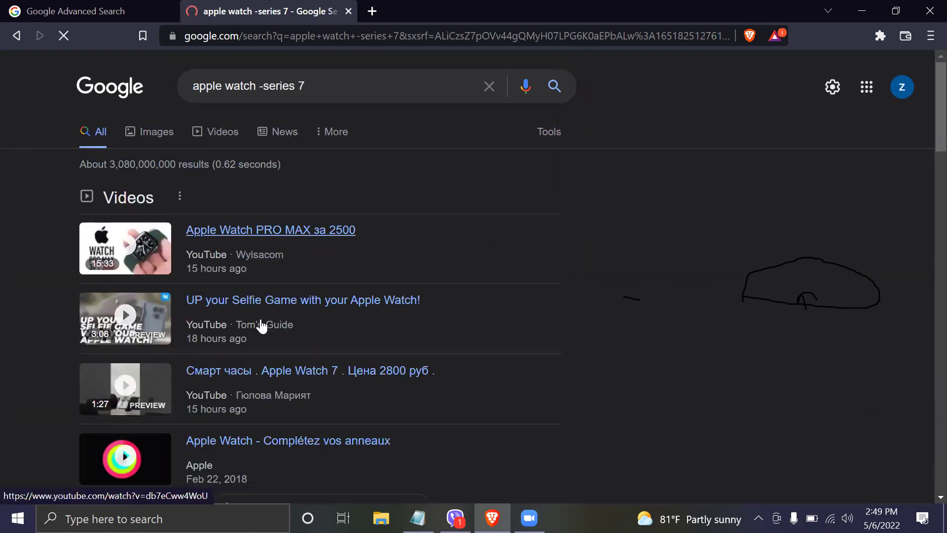
{"action": "scroll", "coordinate": [262, 326], "scroll_direction": "down", "scroll_amount": 5}
{"action": "scroll", "coordinate": [263, 326], "scroll_direction": "down", "scroll_amount": 6}
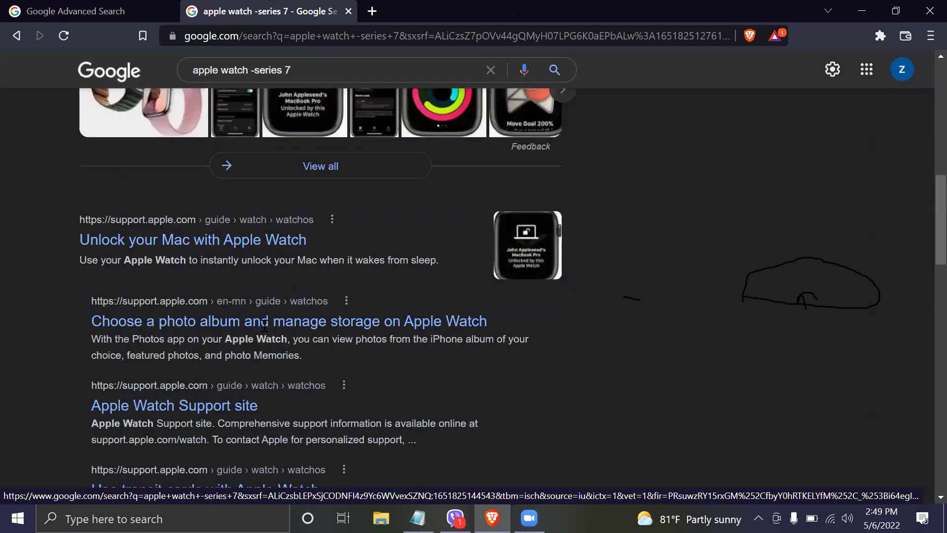
{"action": "scroll", "coordinate": [64, 405], "scroll_direction": "down", "scroll_amount": 6}
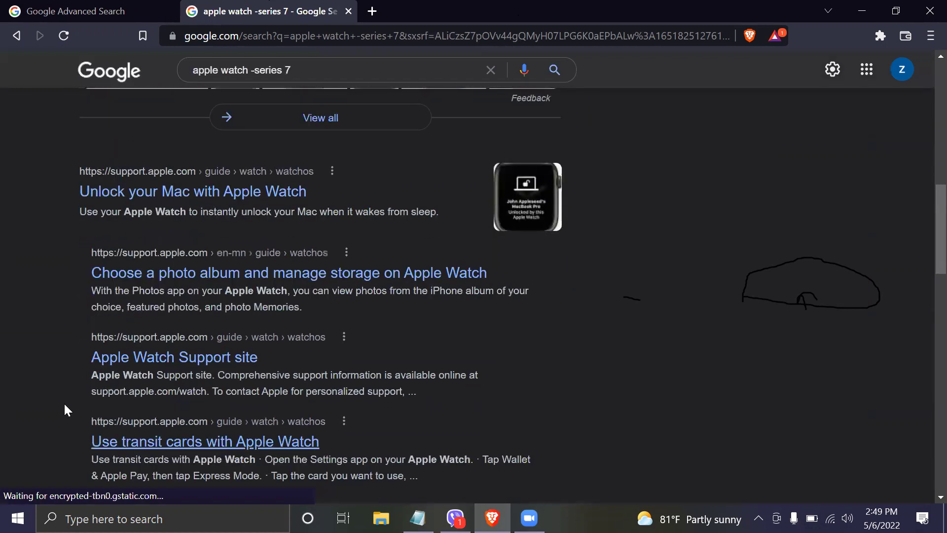
{"action": "scroll", "coordinate": [161, 418], "scroll_direction": "down", "scroll_amount": 2}
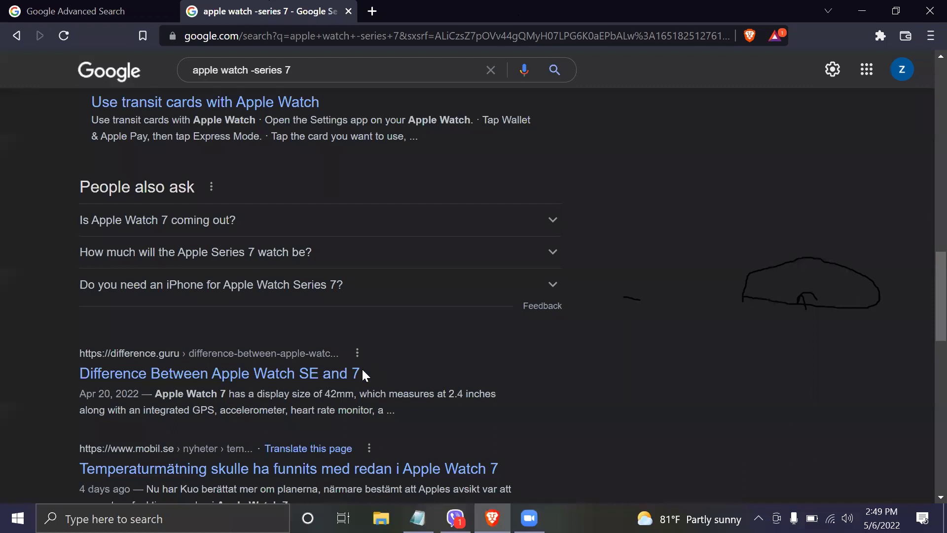
Step: Copy the result title 'Difference Between Apple Watch SE and 7'
{"action": "left_click_drag", "start_coordinate": [54, 368], "coordinate": [363, 368]}
{"action": "key", "text": "ctrl+c"}
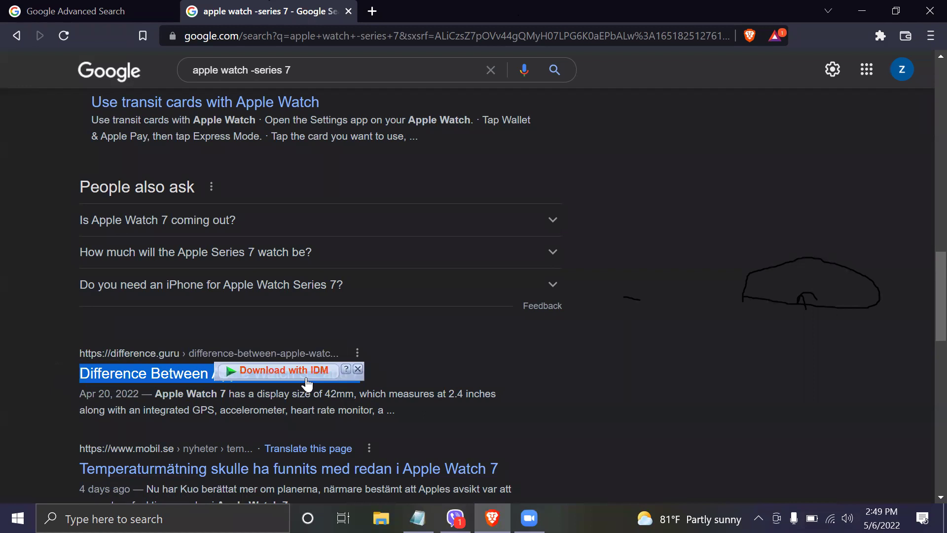
{"action": "right_click", "coordinate": [89, 373]}
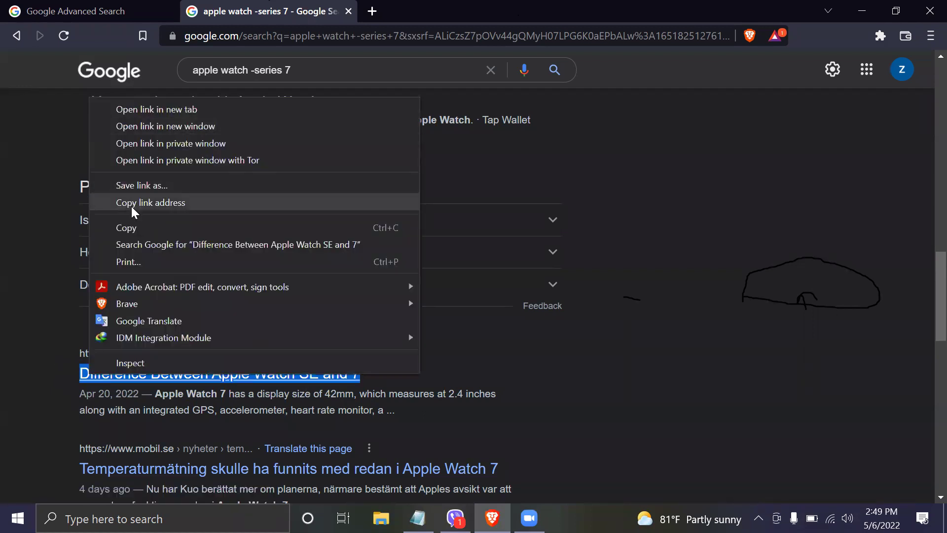
{"action": "left_click", "coordinate": [127, 228]}
{"action": "scroll", "coordinate": [420, 324], "scroll_direction": "up", "scroll_amount": 5}
{"action": "scroll", "coordinate": [420, 324], "scroll_direction": "up", "scroll_amount": 12}
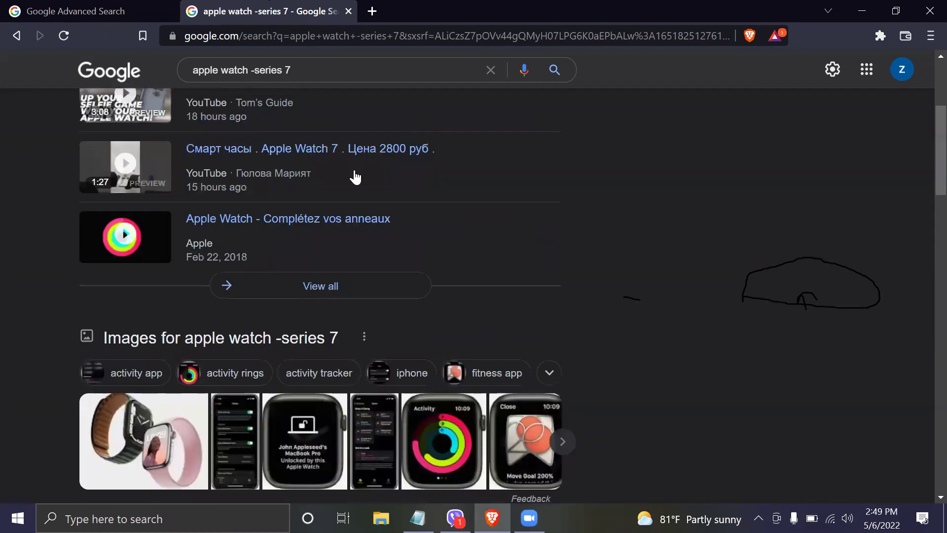
{"action": "left_click", "coordinate": [346, 86]}
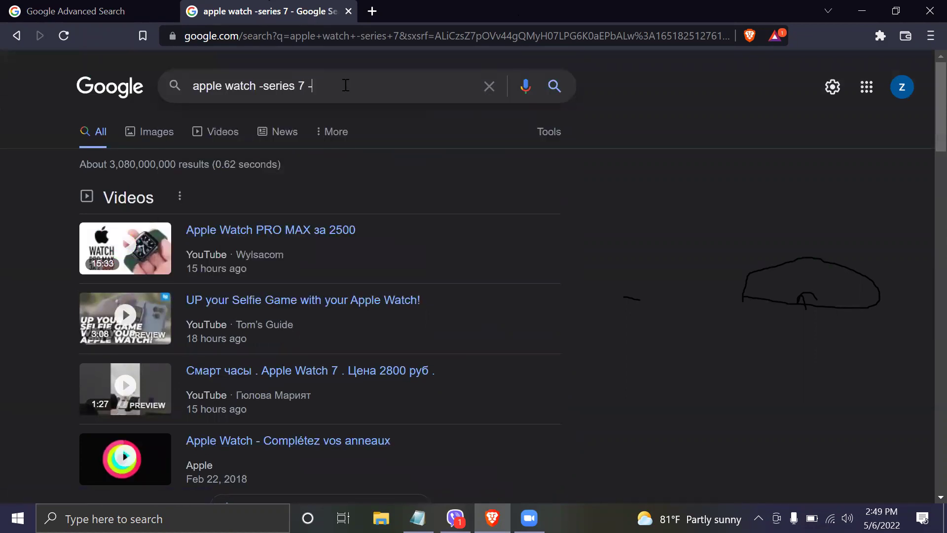
{"action": "type", "text": "-"}
{"action": "key", "text": "ctrl+v"}
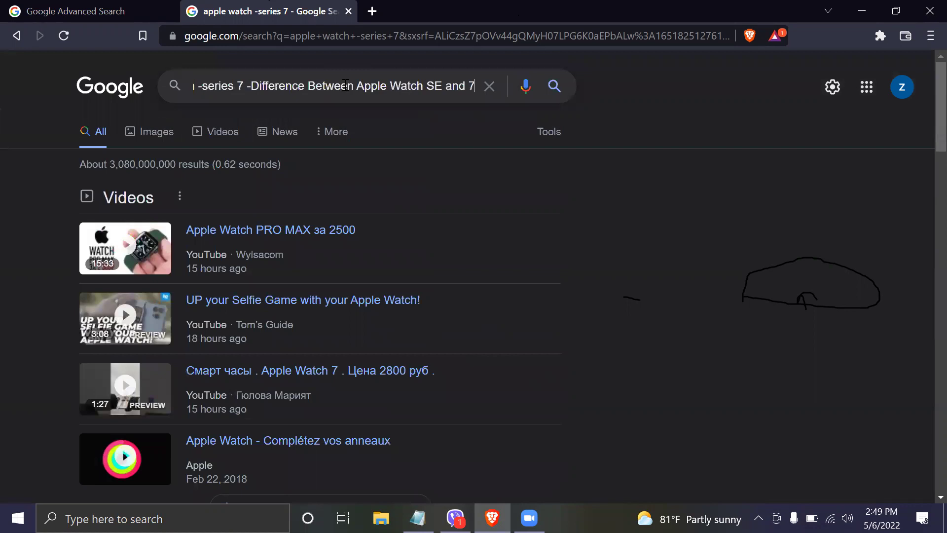
{"action": "key", "text": "Return"}
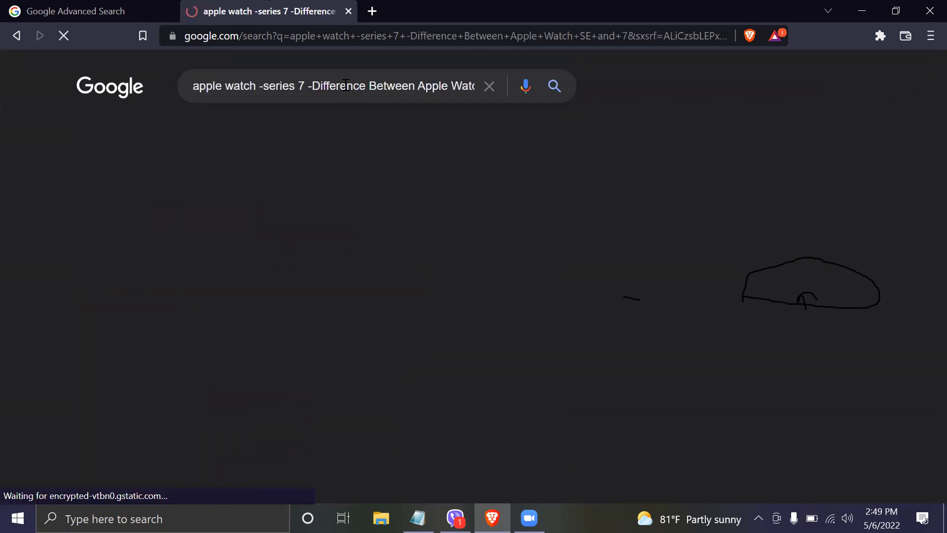
{"action": "scroll", "coordinate": [306, 358], "scroll_direction": "down", "scroll_amount": 10}
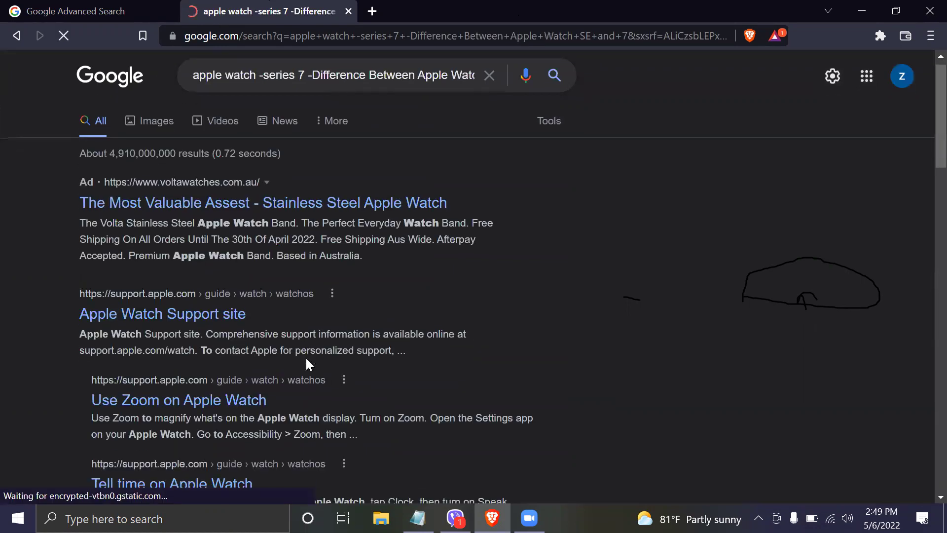
{"action": "scroll", "coordinate": [309, 368], "scroll_direction": "down", "scroll_amount": 1}
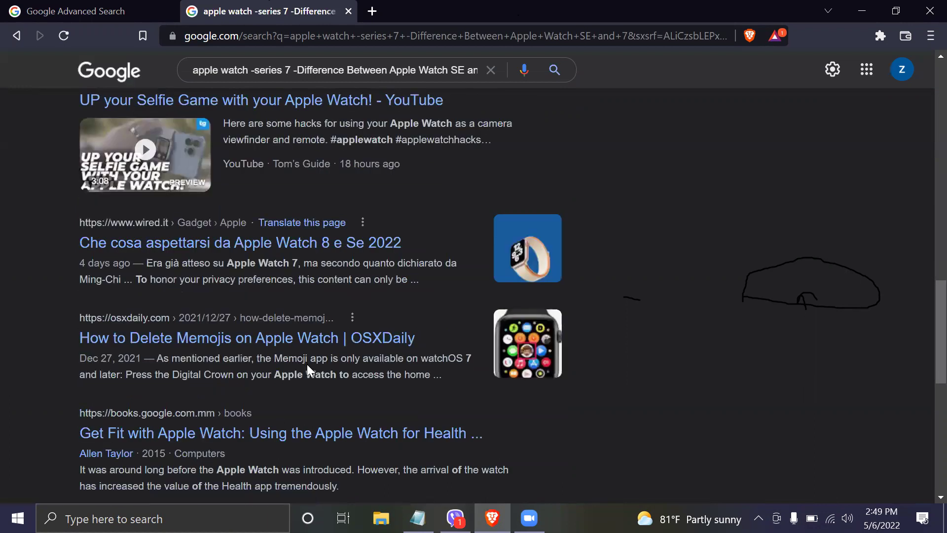
{"action": "scroll", "coordinate": [309, 367], "scroll_direction": "down", "scroll_amount": 8}
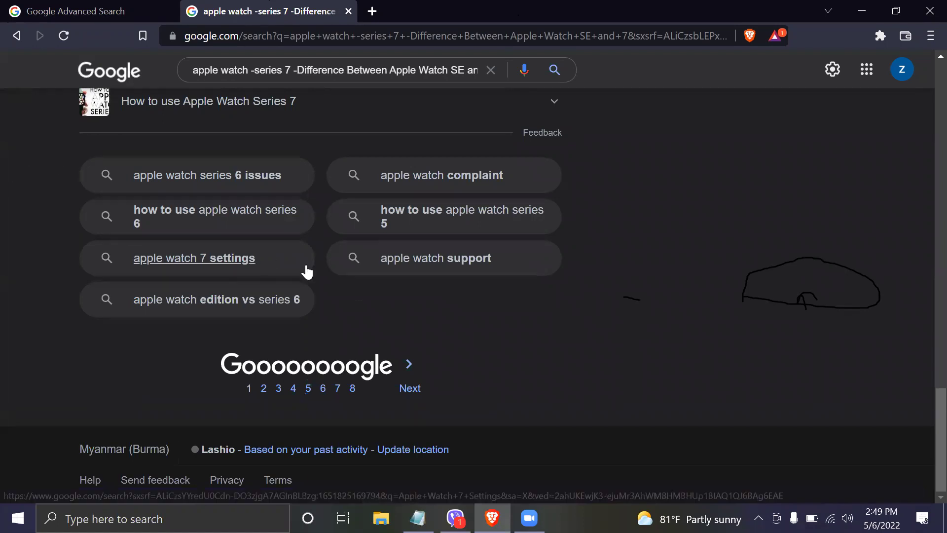
{"action": "scroll", "coordinate": [345, 264], "scroll_direction": "up", "scroll_amount": 7}
{"action": "scroll", "coordinate": [355, 254], "scroll_direction": "up", "scroll_amount": 15}
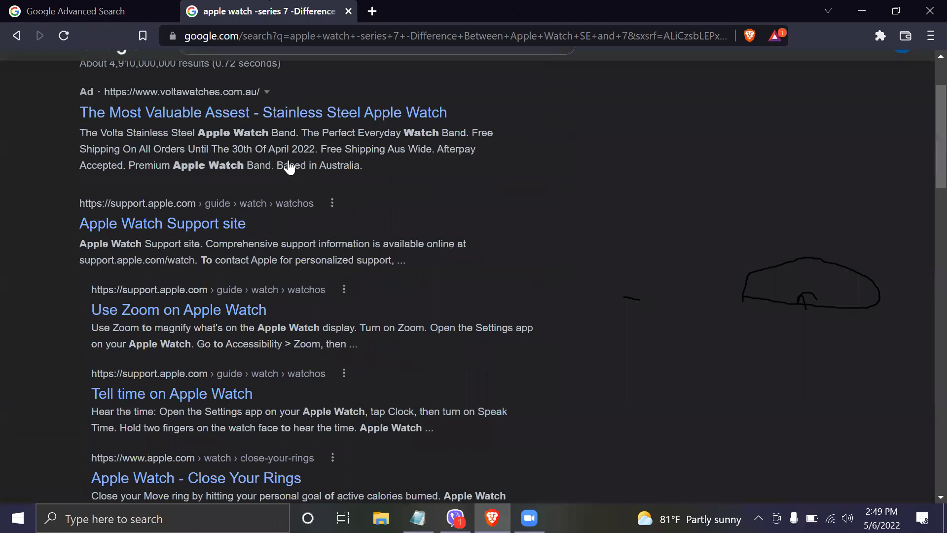
{"action": "scroll", "coordinate": [289, 168], "scroll_direction": "up", "scroll_amount": 2}
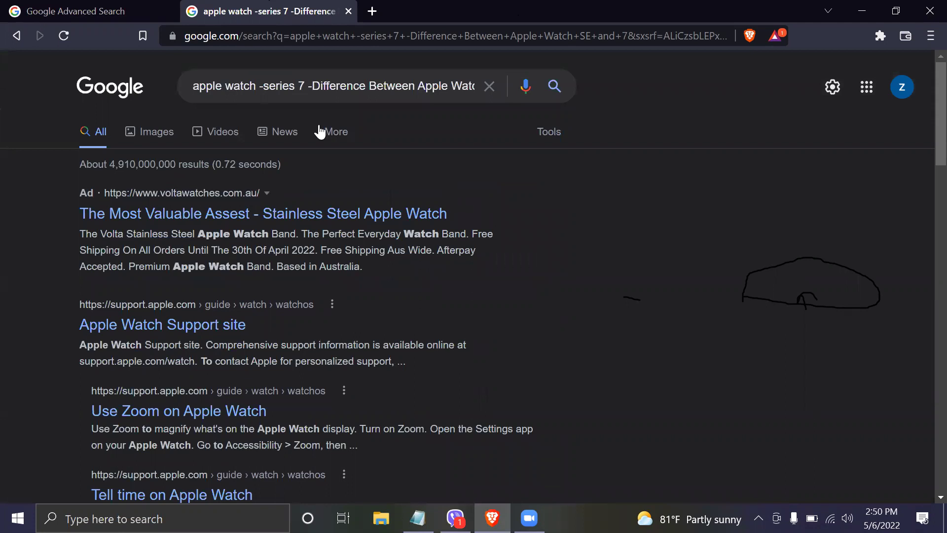
Step: On the Advanced Search form, fill 'all these words' with 'apple watch'
{"action": "left_click", "coordinate": [262, 89]}
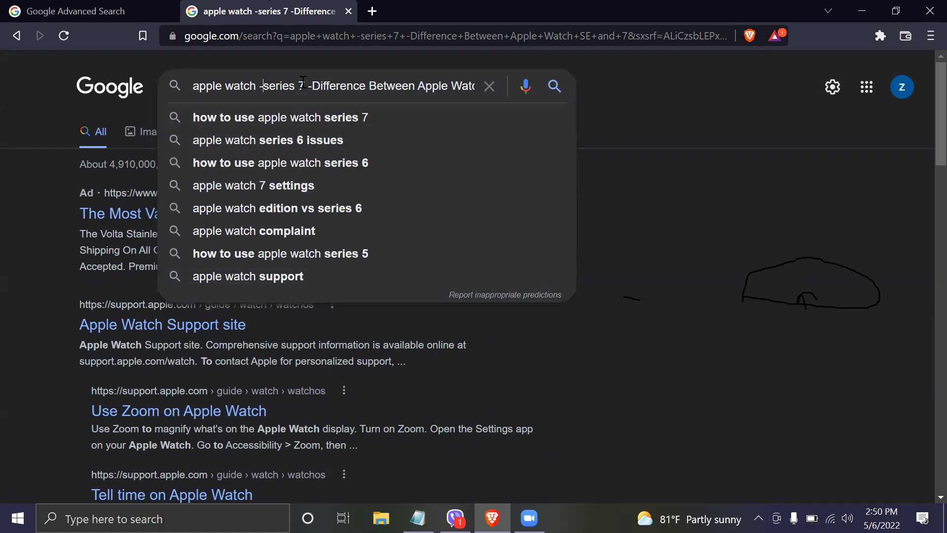
{"action": "left_click", "coordinate": [69, 11]}
{"action": "scroll", "coordinate": [258, 383], "scroll_direction": "down", "scroll_amount": 3}
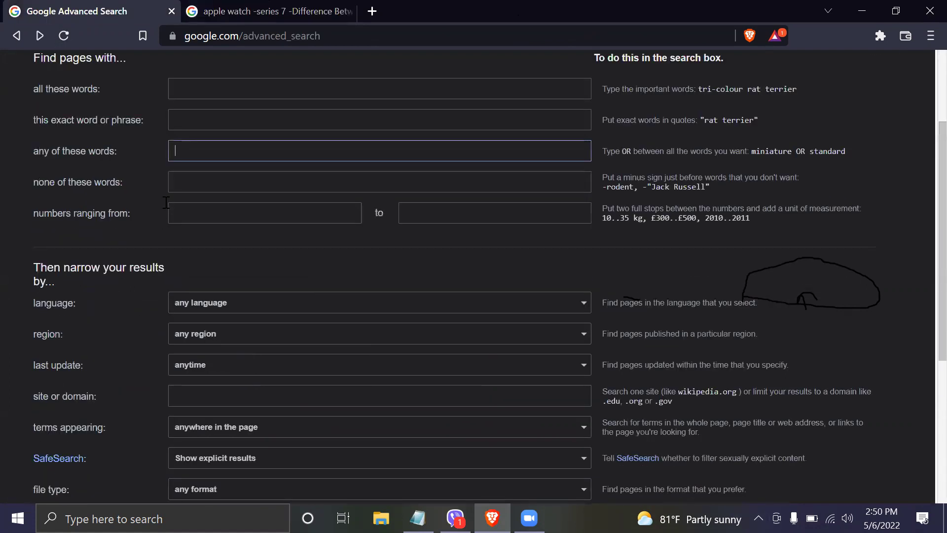
{"action": "left_click", "coordinate": [214, 170]}
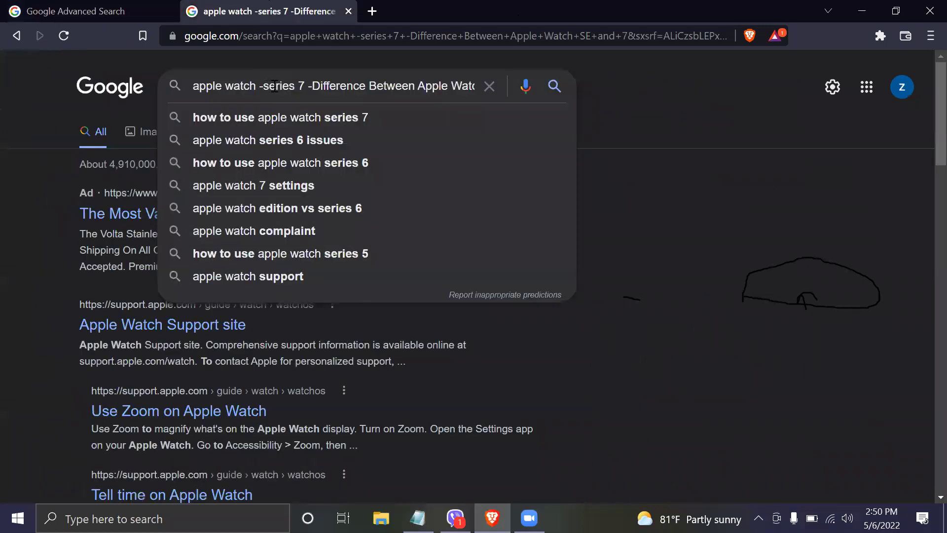
{"action": "left_click", "coordinate": [93, 11]}
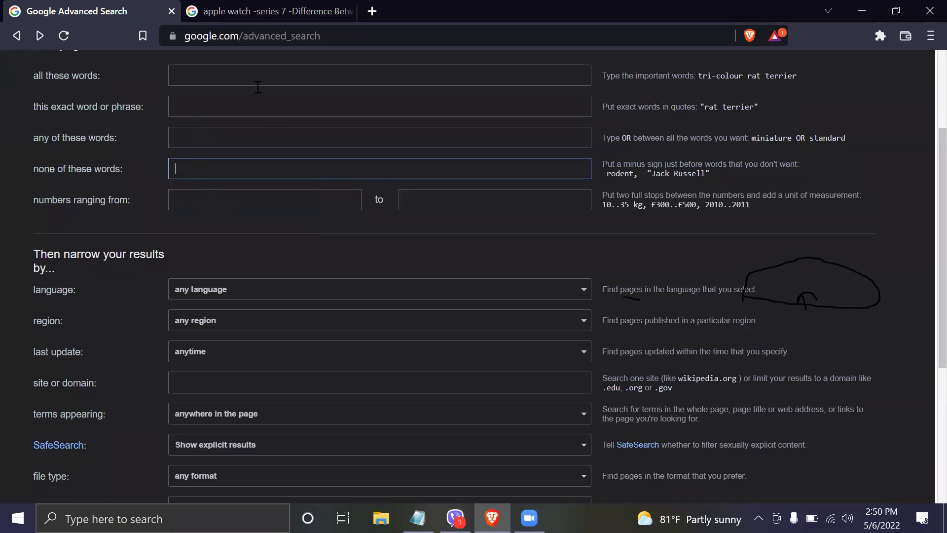
{"action": "left_click", "coordinate": [238, 73]}
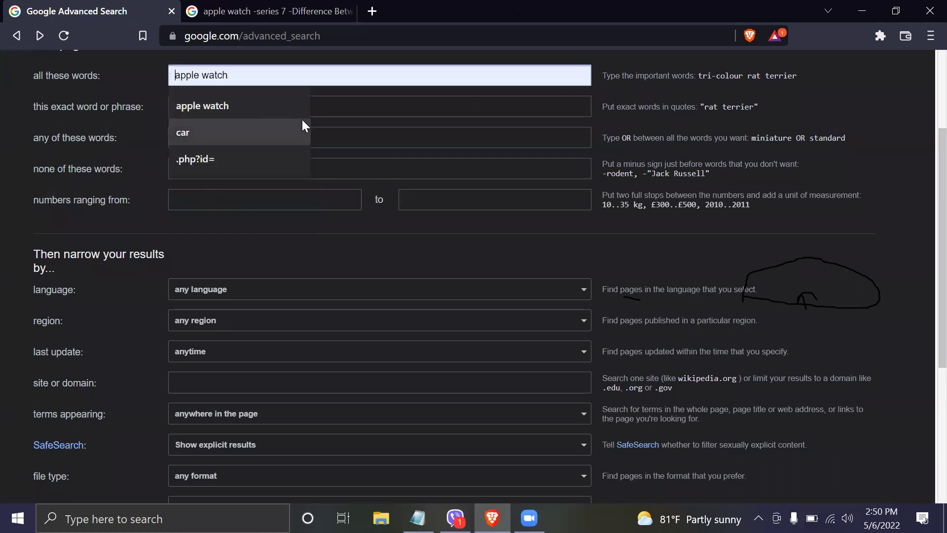
{"action": "left_click", "coordinate": [269, 106]}
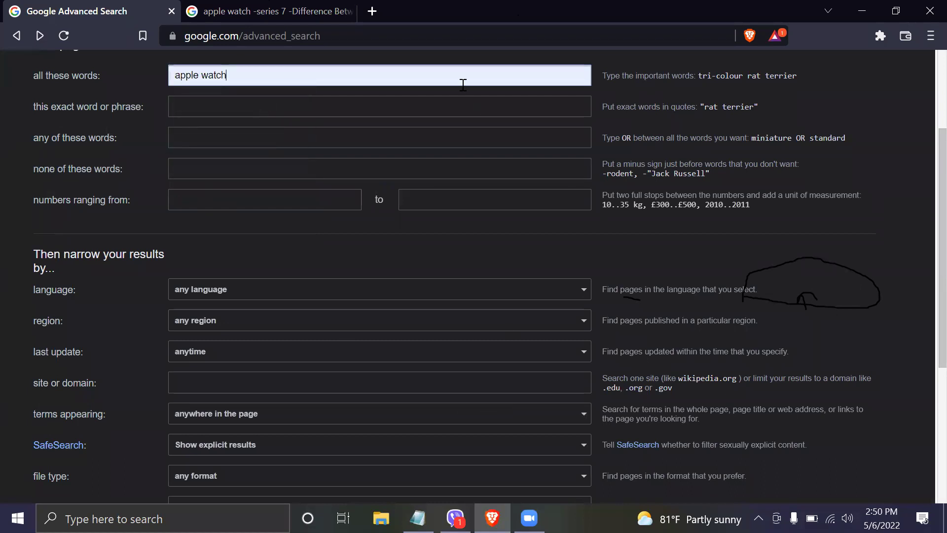
Step: Move 'apple watch' into 'this exact word or phrase', clear the first field, and submit
{"action": "left_click_drag", "start_coordinate": [245, 78], "coordinate": [149, 83]}
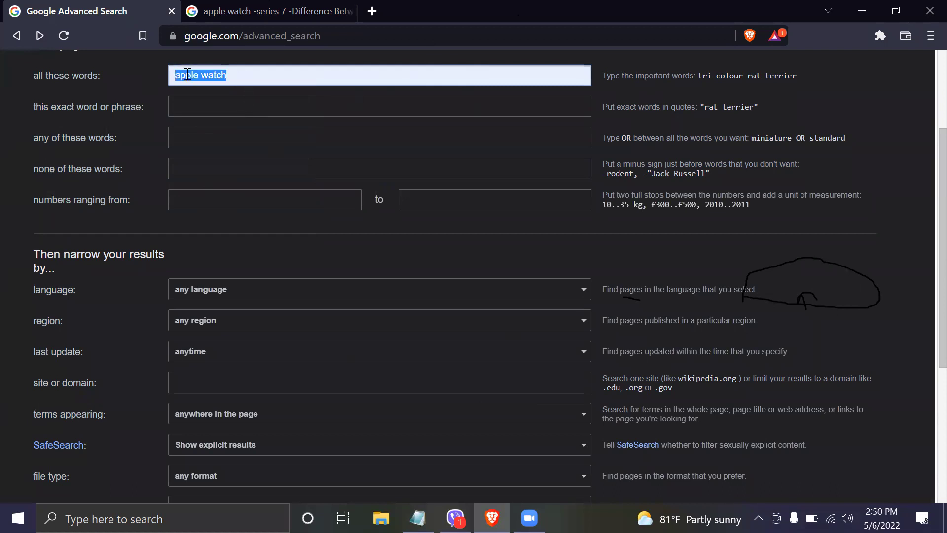
{"action": "right_click", "coordinate": [203, 74]}
{"action": "left_click", "coordinate": [206, 124]}
{"action": "right_click", "coordinate": [179, 110]}
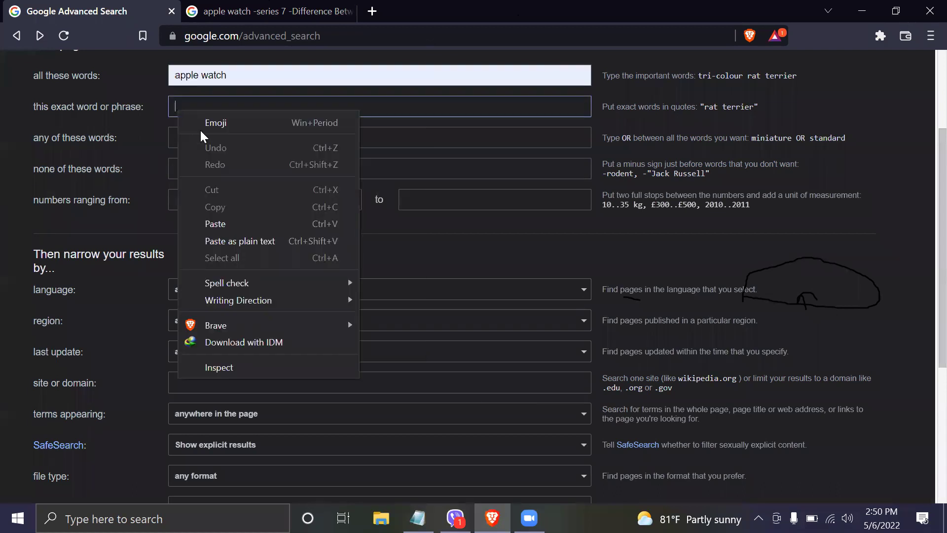
{"action": "left_click", "coordinate": [221, 225]}
{"action": "left_click_drag", "start_coordinate": [228, 75], "coordinate": [168, 77]}
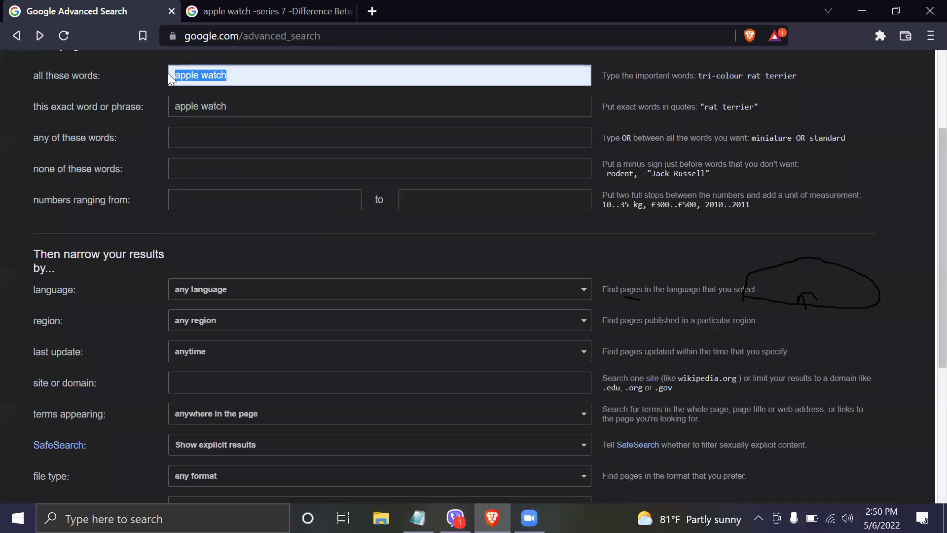
{"action": "type", "text": "="}
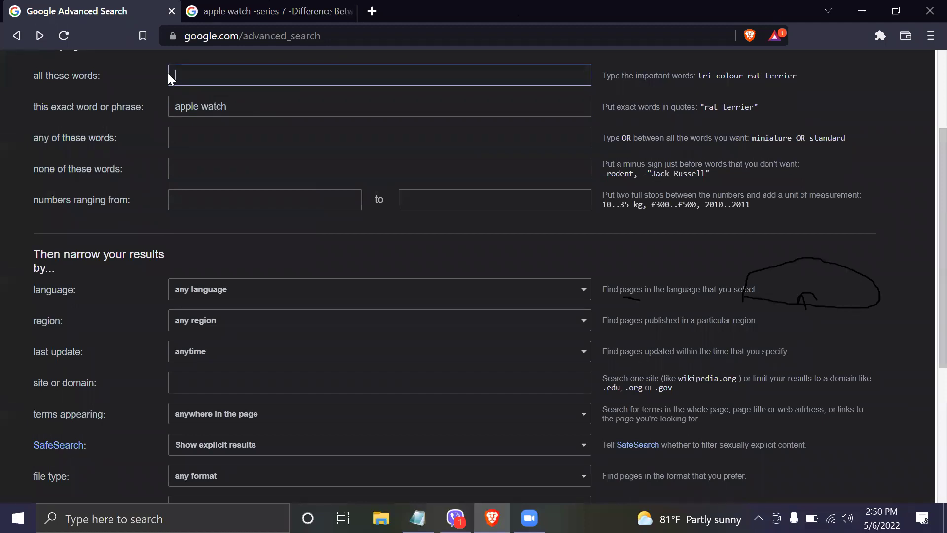
{"action": "key", "text": "Return"}
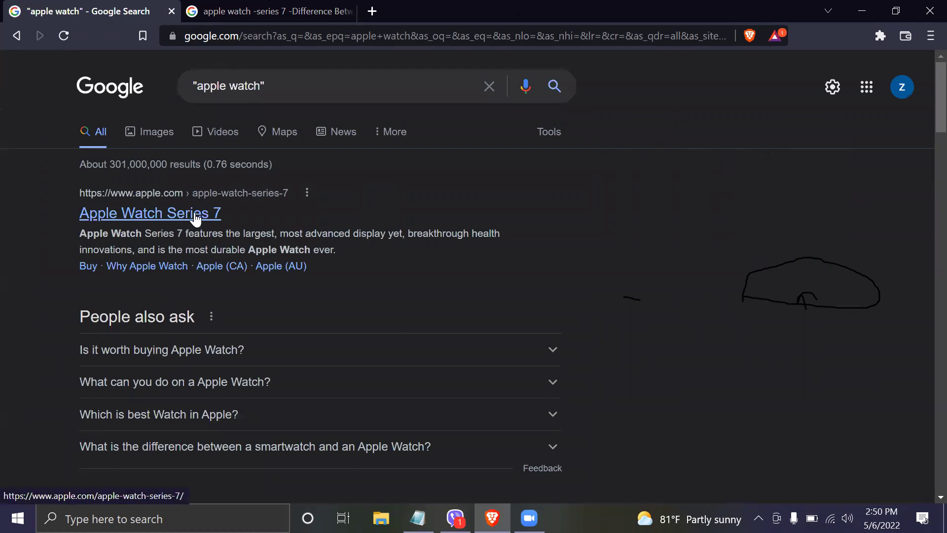
Step: Enter 'series 7' under 'none of these words', search, then return to the form
{"action": "left_click", "coordinate": [16, 36]}
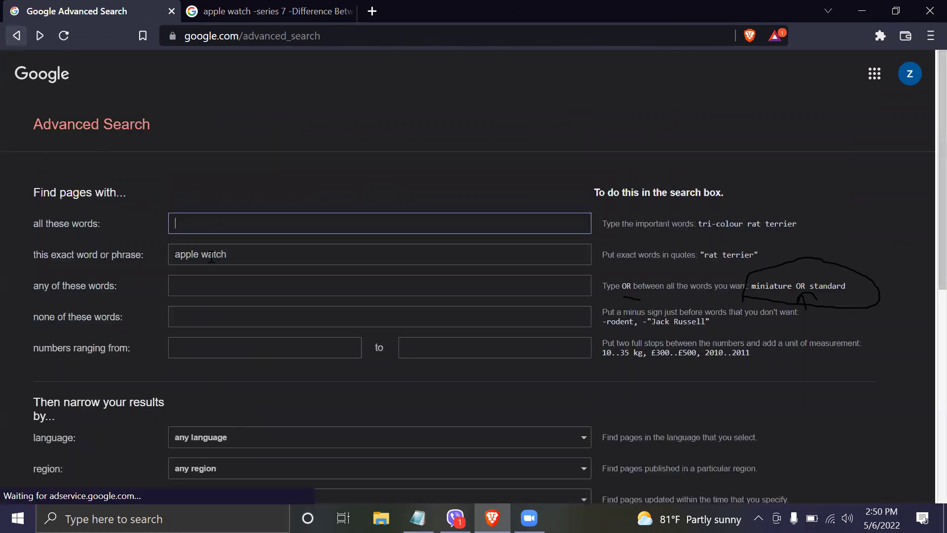
{"action": "left_click", "coordinate": [185, 316]}
{"action": "type", "text": "ser"}
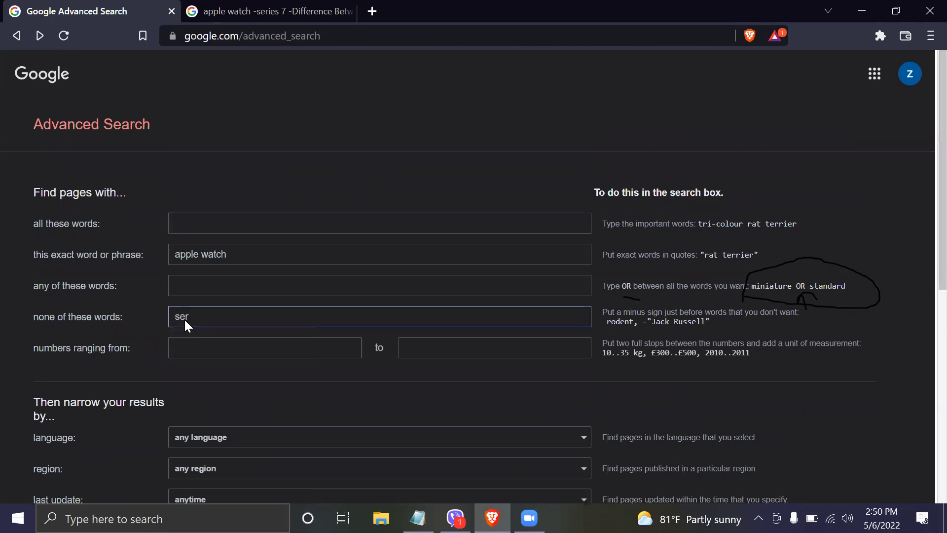
{"action": "type", "text": "ies 7"}
{"action": "scroll", "coordinate": [434, 351], "scroll_direction": "down", "scroll_amount": 3}
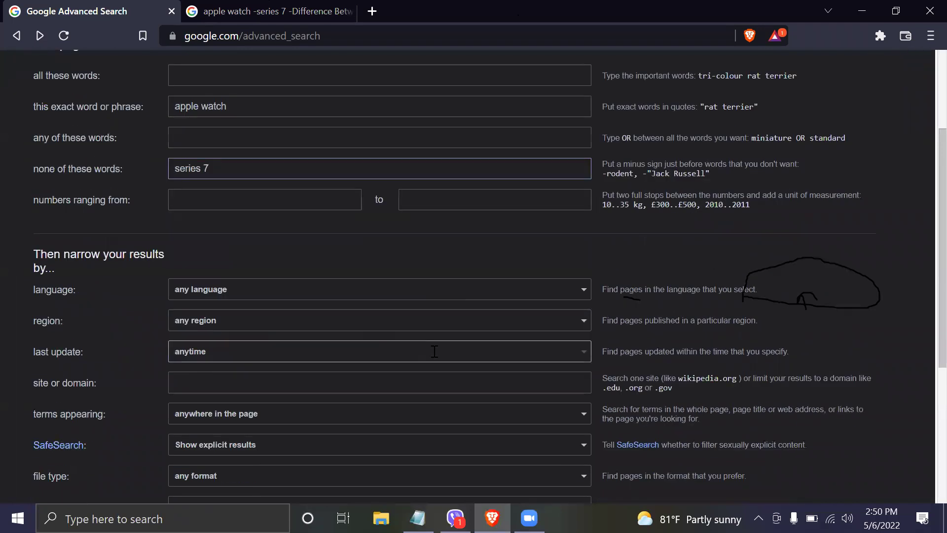
{"action": "key", "text": "Return"}
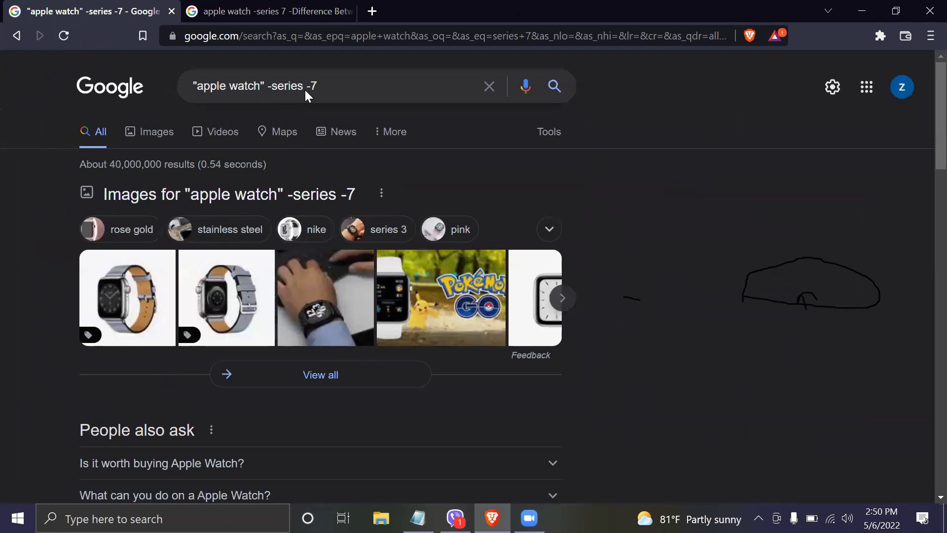
{"action": "scroll", "coordinate": [117, 408], "scroll_direction": "down", "scroll_amount": 1}
{"action": "scroll", "coordinate": [3, 138], "scroll_direction": "up", "scroll_amount": 1}
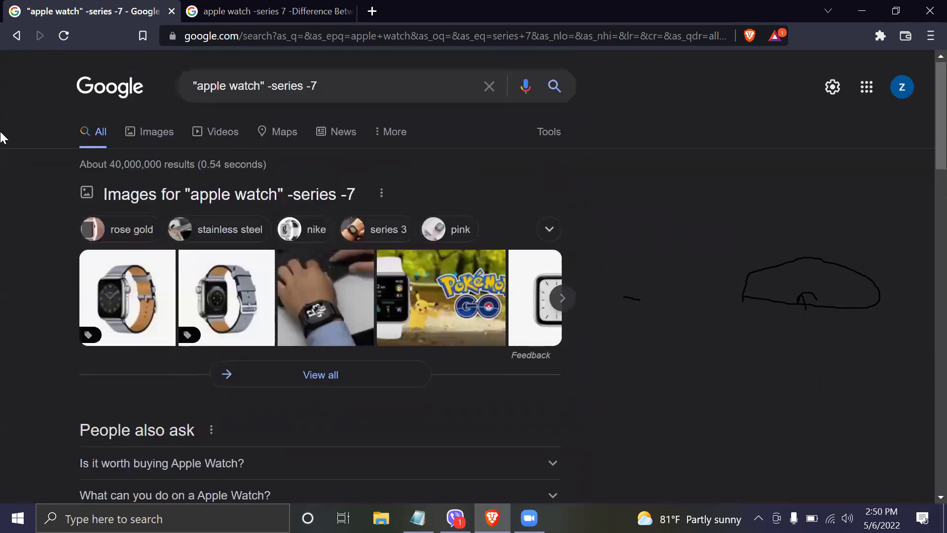
{"action": "left_click", "coordinate": [17, 33]}
Step: Change the excluded words to 'series7', rerun the search, then show the desktop
{"action": "left_click", "coordinate": [204, 318]}
{"action": "key", "text": "BackSpace"}
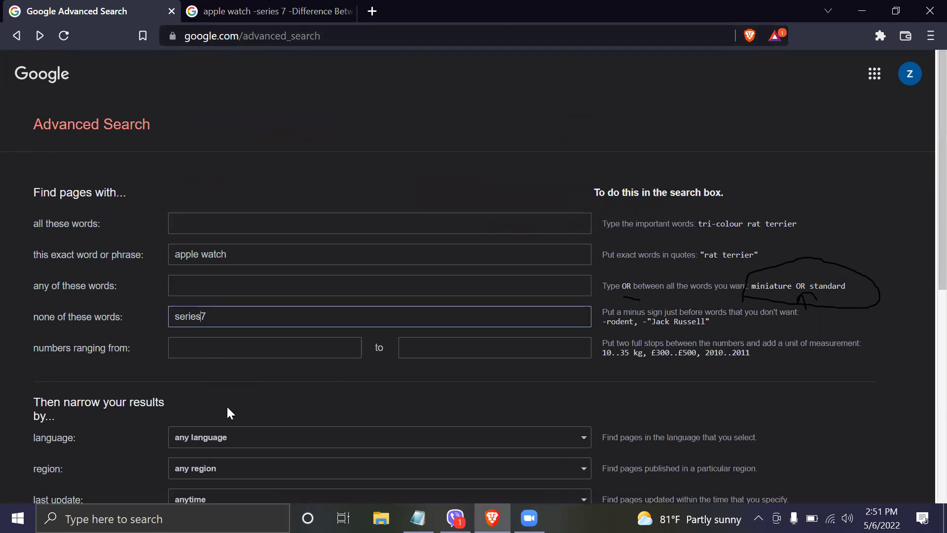
{"action": "left_click", "coordinate": [209, 316]}
{"action": "type", "text": "gg"}
{"action": "key", "text": "BackSpace"}
{"action": "key", "text": "BackSpace"}
{"action": "key", "text": "Return"}
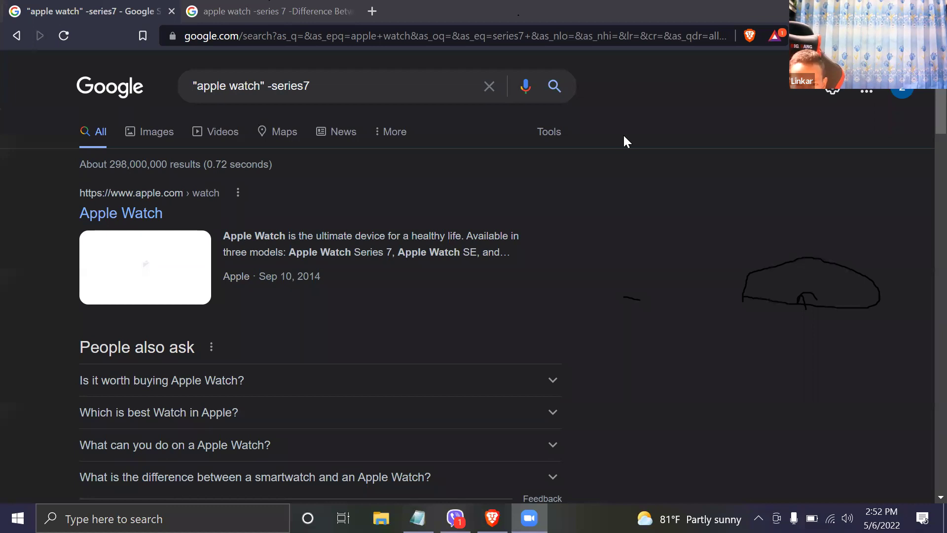
{"action": "key", "text": "super+d"}
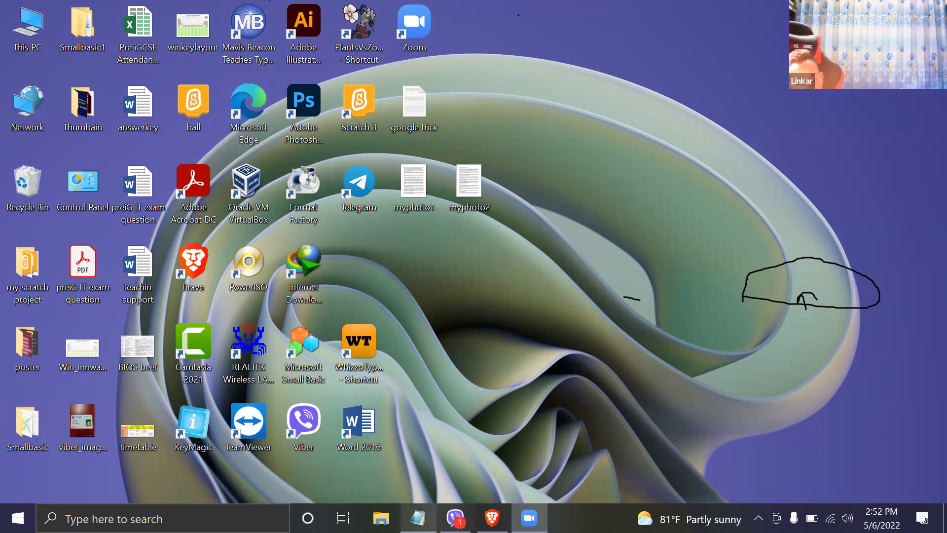
Step: Bring the Notepad notes to the front and move the window up and right
{"action": "left_click", "coordinate": [417, 518]}
{"action": "left_click", "coordinate": [417, 518]}
{"action": "left_click", "coordinate": [492, 518]}
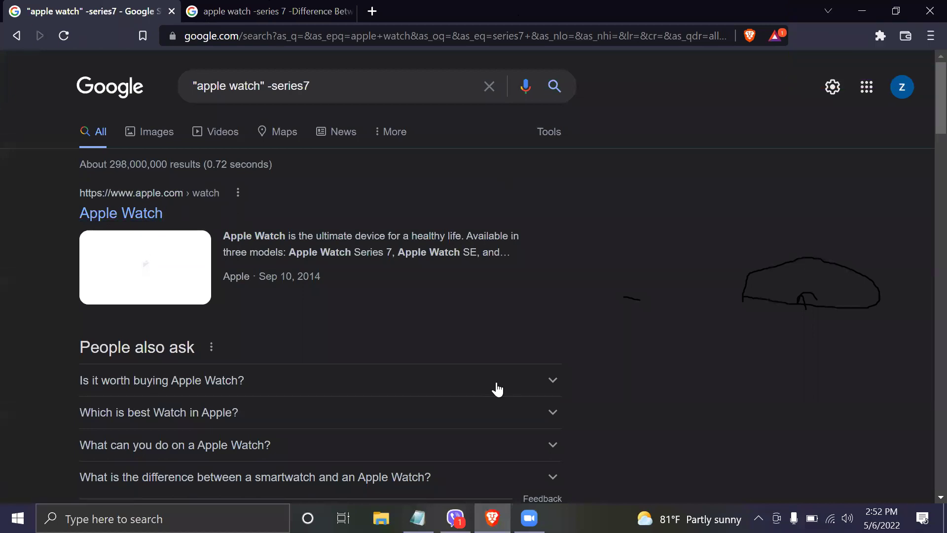
{"action": "left_click", "coordinate": [418, 518]}
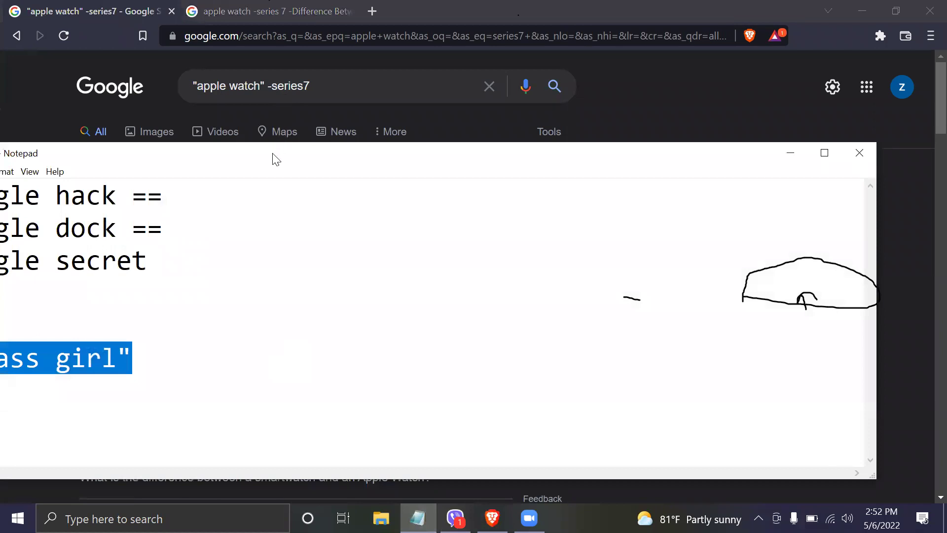
{"action": "left_click_drag", "start_coordinate": [276, 159], "coordinate": [533, 63]}
Step: Add '-' and 'OR' on new lines below the glass girl line
{"action": "left_click", "coordinate": [417, 268]}
{"action": "key", "text": "Return"}
{"action": "type", "text": "-"}
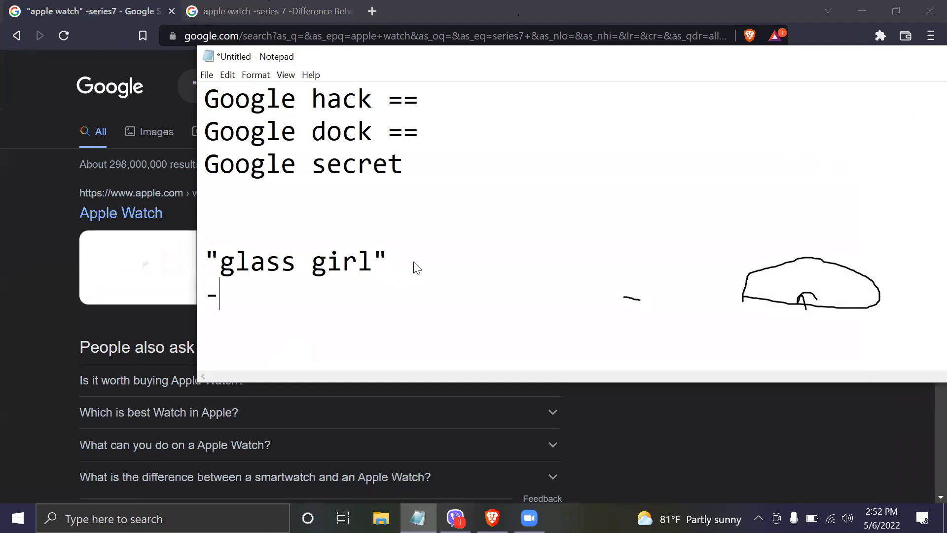
{"action": "key", "text": "Return"}
{"action": "type", "text": "OR"}
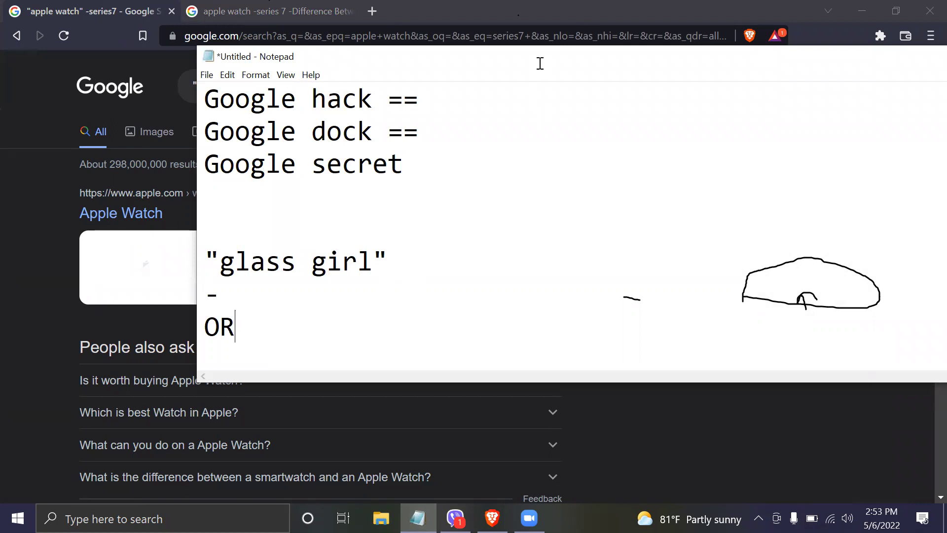
Step: Reduce the "glass girl" note to empty quotes "", then bring the browser results back
{"action": "left_click_drag", "start_coordinate": [540, 63], "coordinate": [533, 70]}
{"action": "left_click", "coordinate": [363, 272]}
{"action": "left_click_drag", "start_coordinate": [364, 271], "coordinate": [213, 271]}
{"action": "key", "text": "BackSpace"}
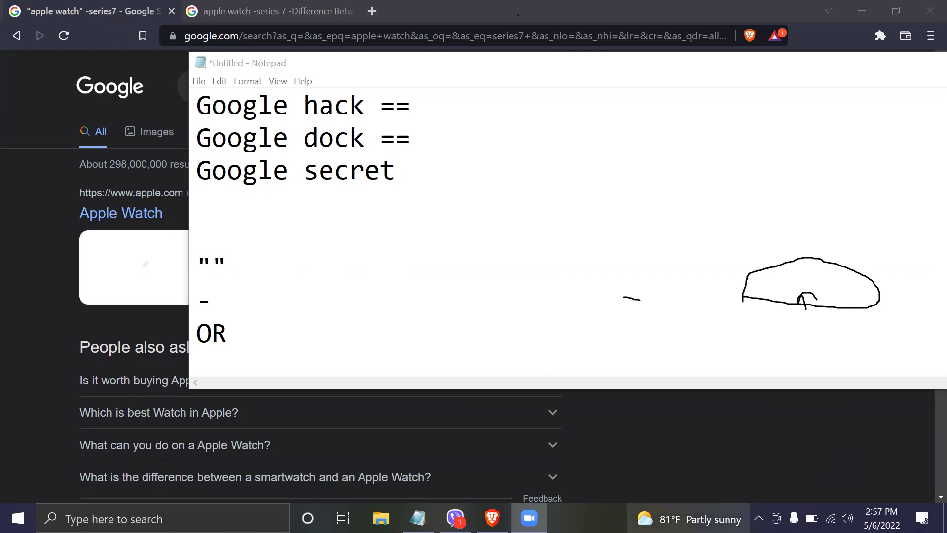
{"action": "mouse_move", "coordinate": [691, 520]}
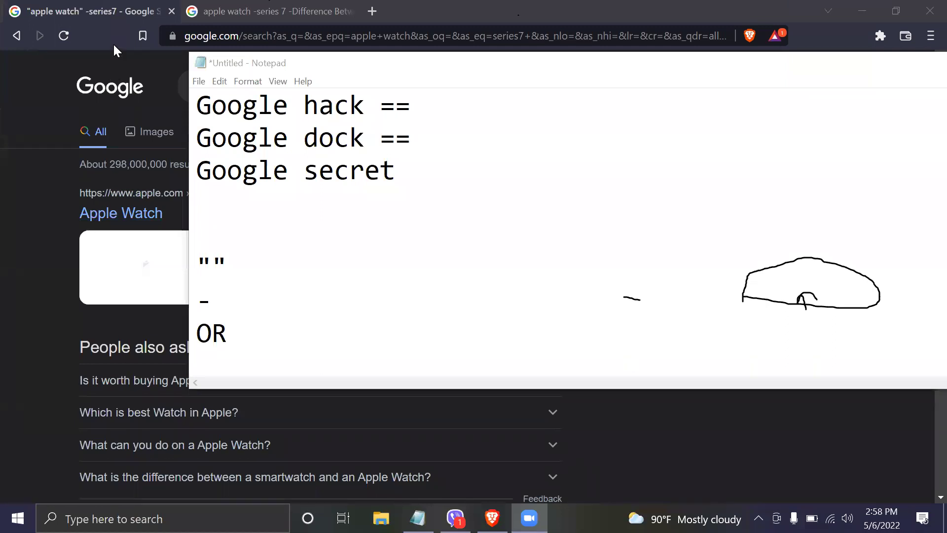
{"action": "left_click", "coordinate": [281, 6]}
Step: Clear 'series7' from 'none of these words' and select the 'apple watch' exact phrase
{"action": "left_click", "coordinate": [29, 4]}
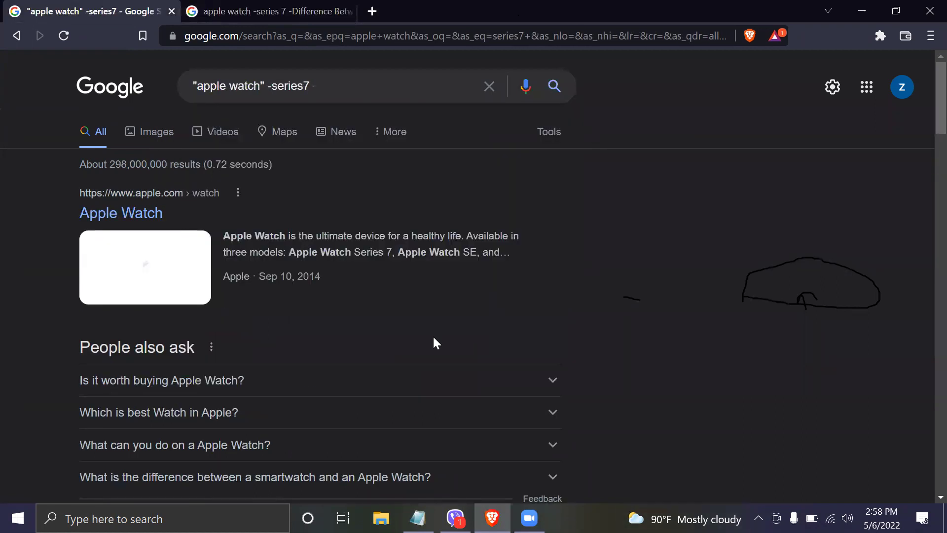
{"action": "left_click", "coordinate": [18, 38]}
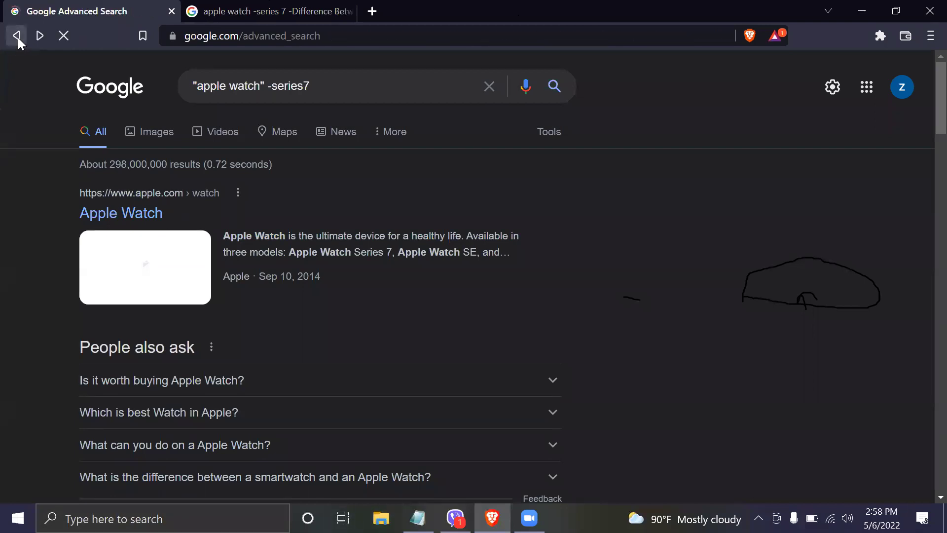
{"action": "scroll", "coordinate": [127, 316], "scroll_direction": "down", "scroll_amount": 3}
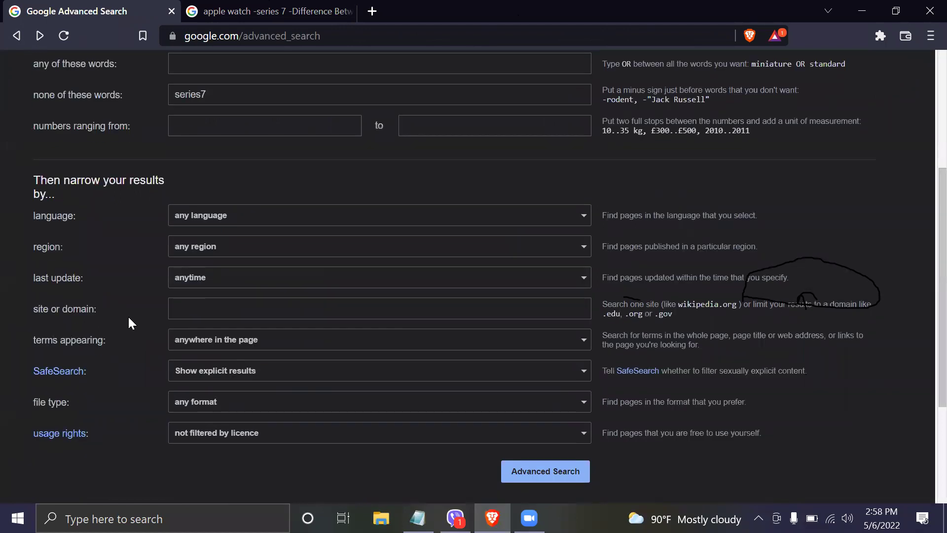
{"action": "scroll", "coordinate": [129, 318], "scroll_direction": "up", "scroll_amount": 3}
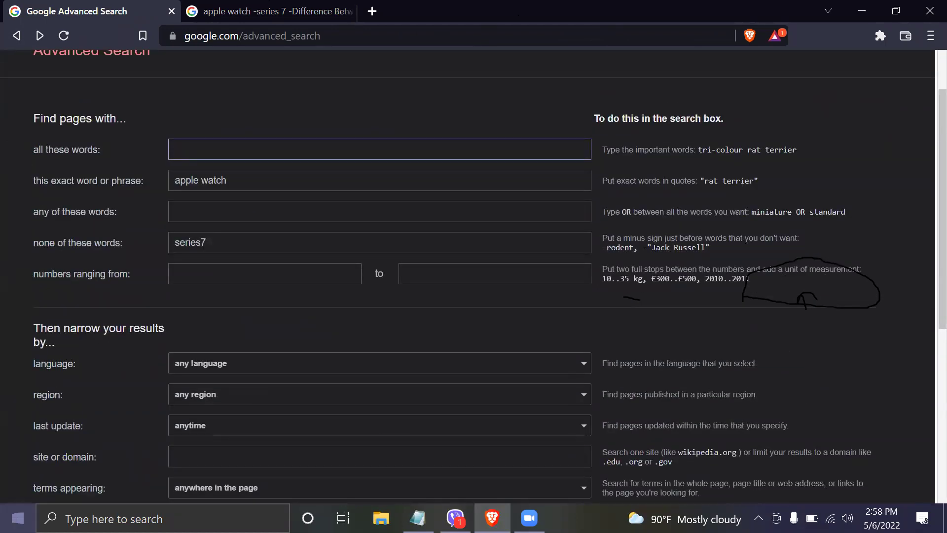
{"action": "left_click_drag", "start_coordinate": [222, 245], "coordinate": [22, 244]}
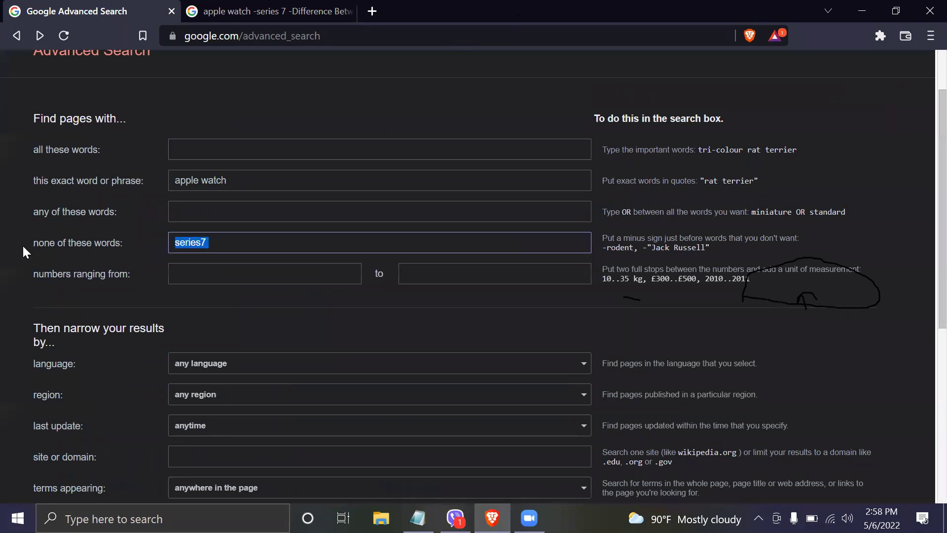
{"action": "key", "text": "BackSpace"}
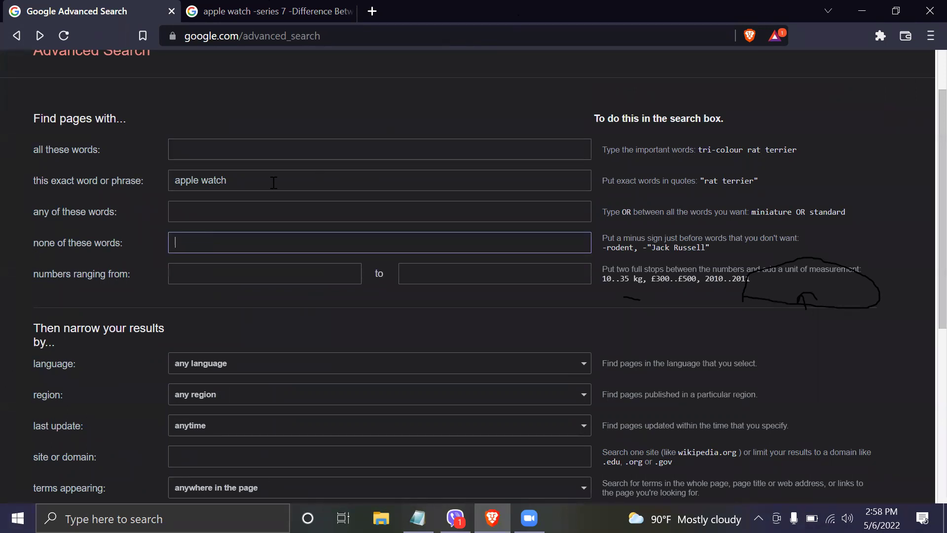
{"action": "left_click_drag", "start_coordinate": [238, 181], "coordinate": [2, 188]}
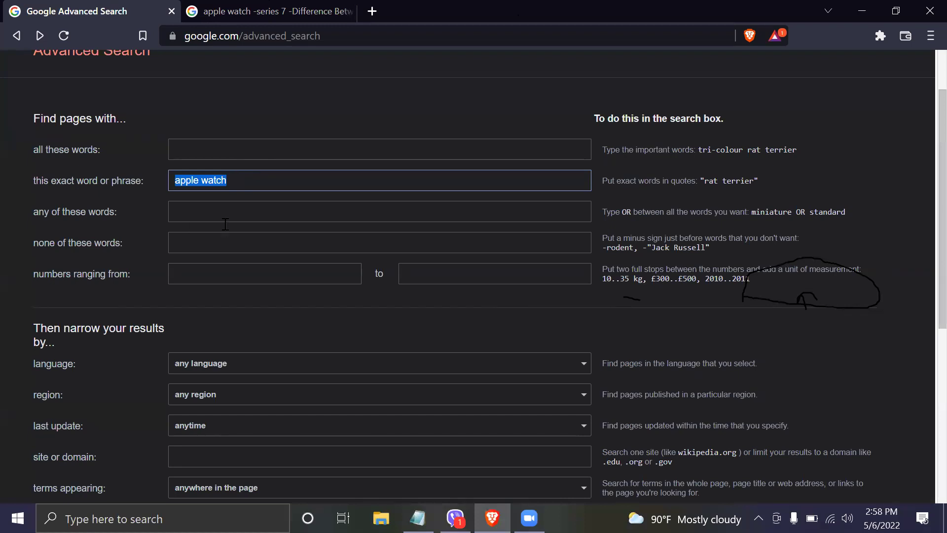
Step: Replace the exact phrase 'apple watch' with 'the famous person in myanmar'
{"action": "key", "text": "BackSpace"}
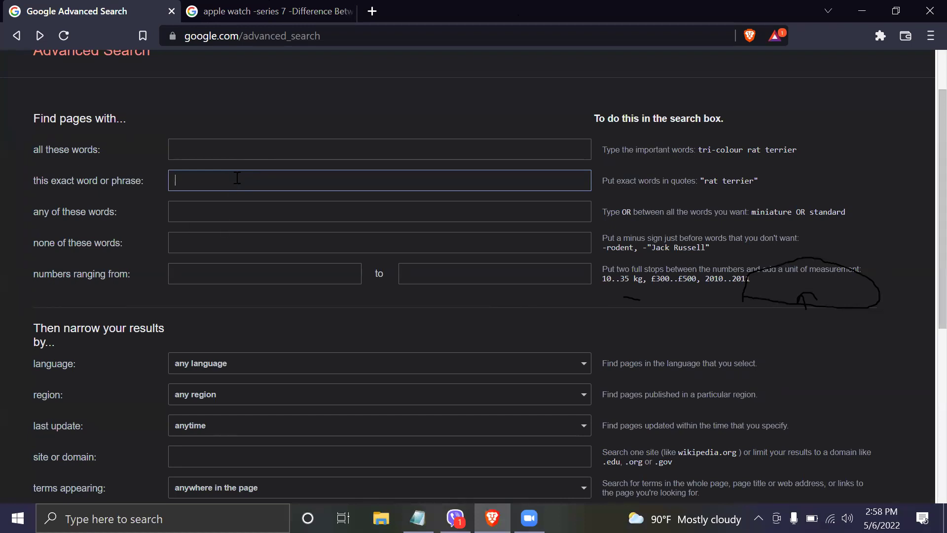
{"action": "type", "text": "the famous person in m"}
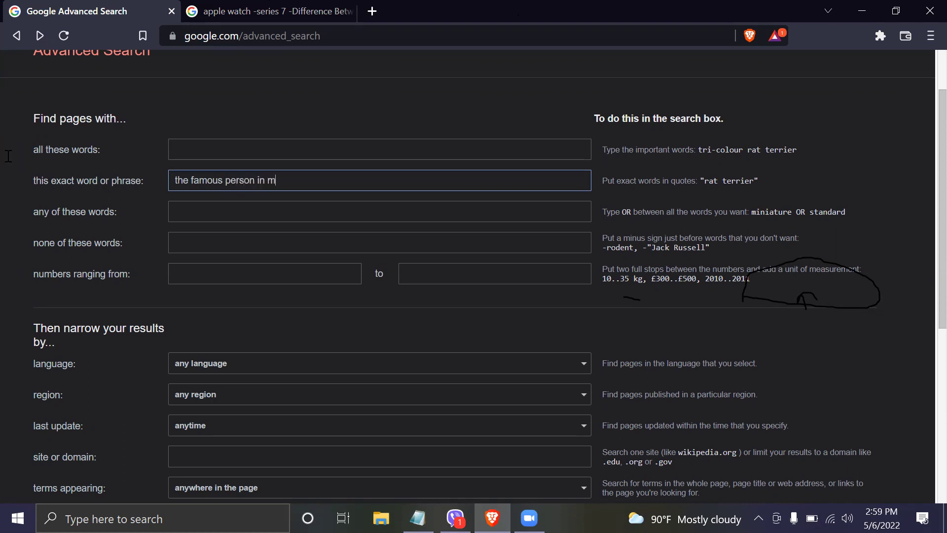
{"action": "type", "text": "yanmar"}
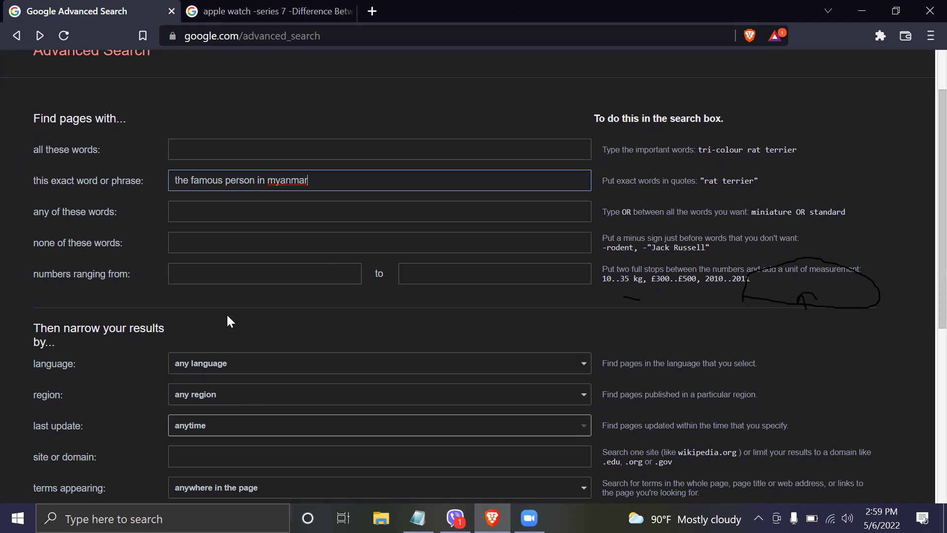
Step: Set the number range from 2010 to 2020 and run the search
{"action": "left_click", "coordinate": [209, 273]}
{"action": "type", "text": "2010"}
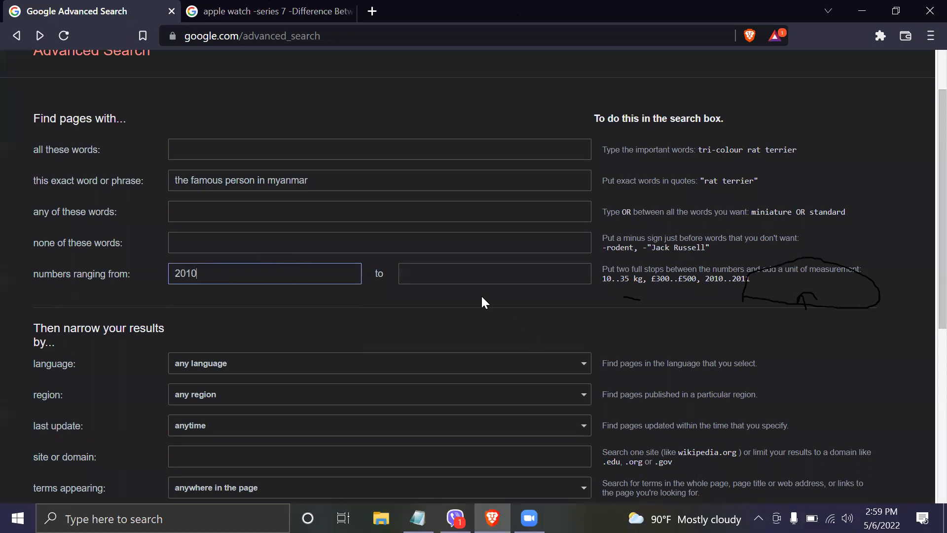
{"action": "left_click", "coordinate": [482, 282]}
{"action": "type", "text": "2020"}
{"action": "key", "text": "Return"}
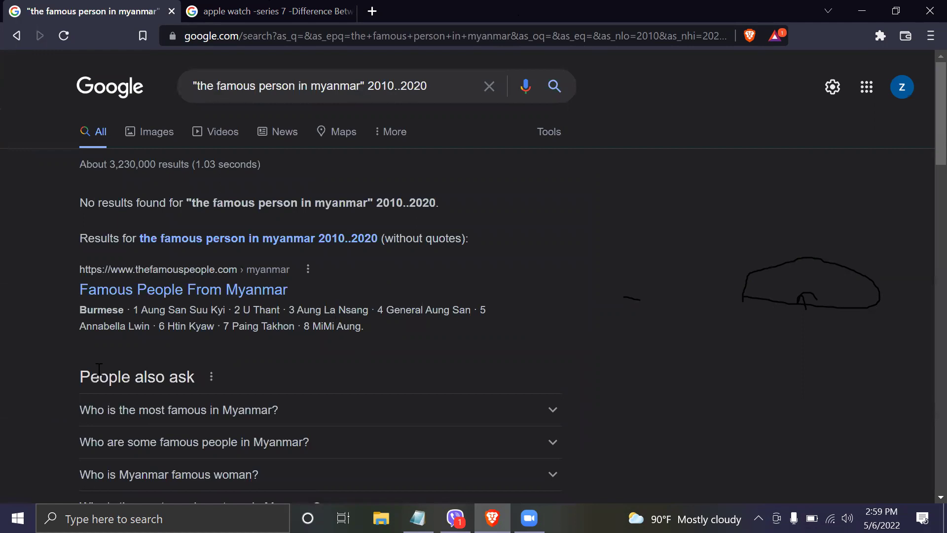
Step: Scroll through the web results for the "the famous person in myanmar" 2010–2020 search
{"action": "scroll", "coordinate": [97, 370], "scroll_direction": "down", "scroll_amount": 9}
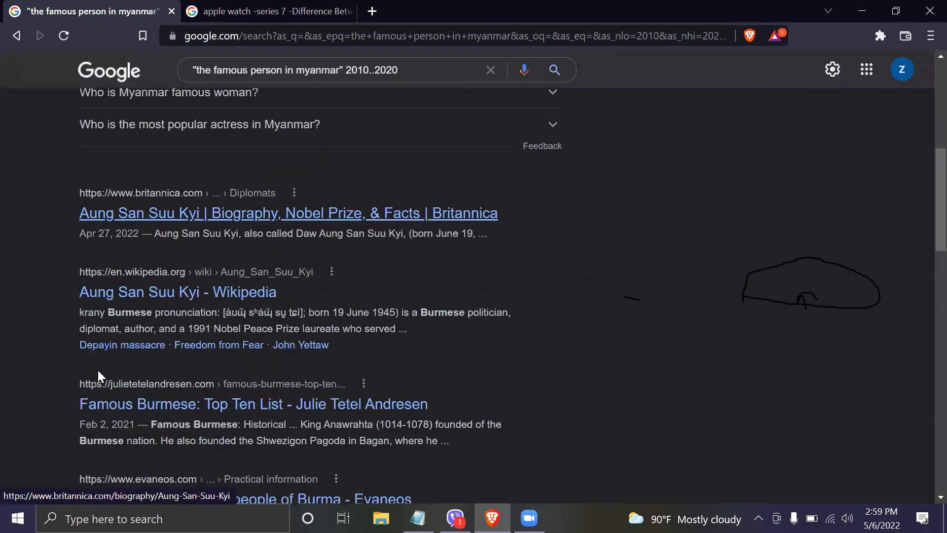
{"action": "scroll", "coordinate": [97, 368], "scroll_direction": "up", "scroll_amount": 10}
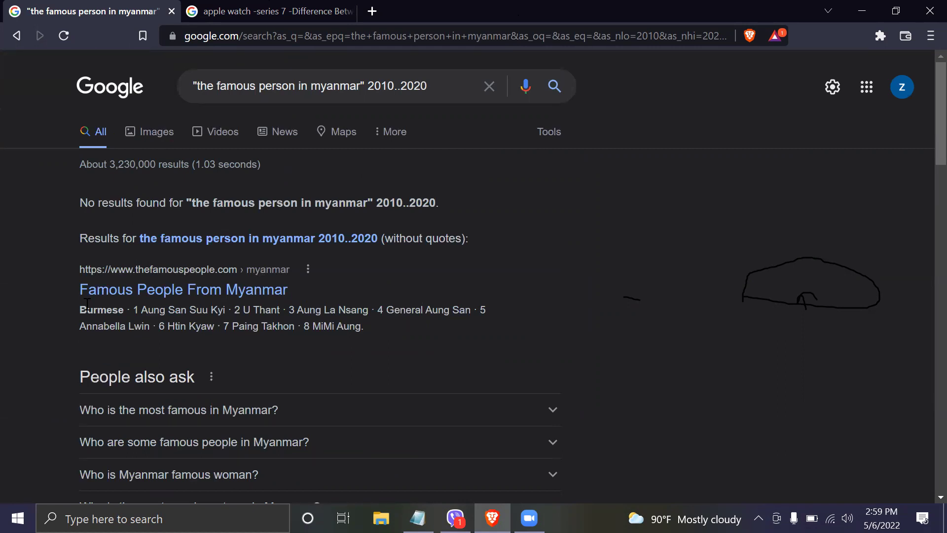
{"action": "scroll", "coordinate": [199, 301], "scroll_direction": "down", "scroll_amount": 3}
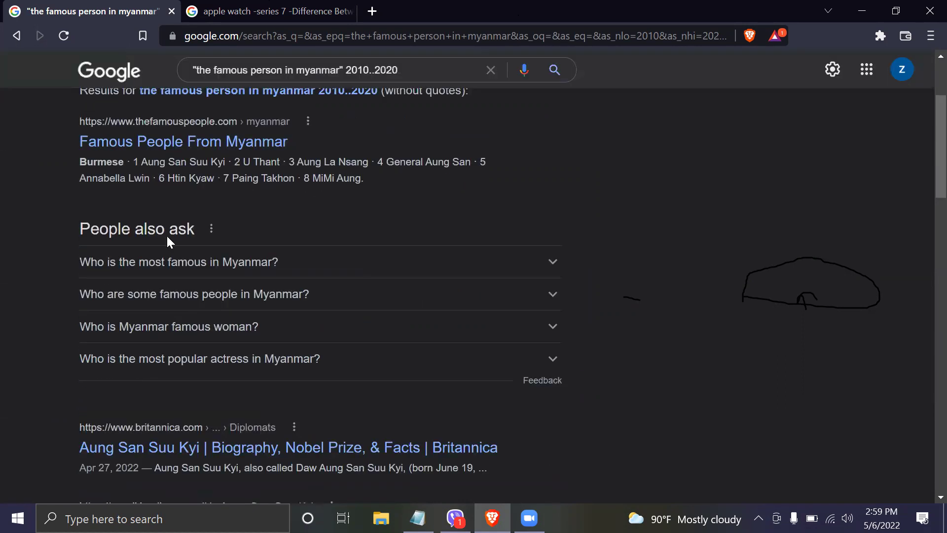
{"action": "scroll", "coordinate": [167, 243], "scroll_direction": "up", "scroll_amount": 3}
{"action": "scroll", "coordinate": [197, 305], "scroll_direction": "down", "scroll_amount": 9}
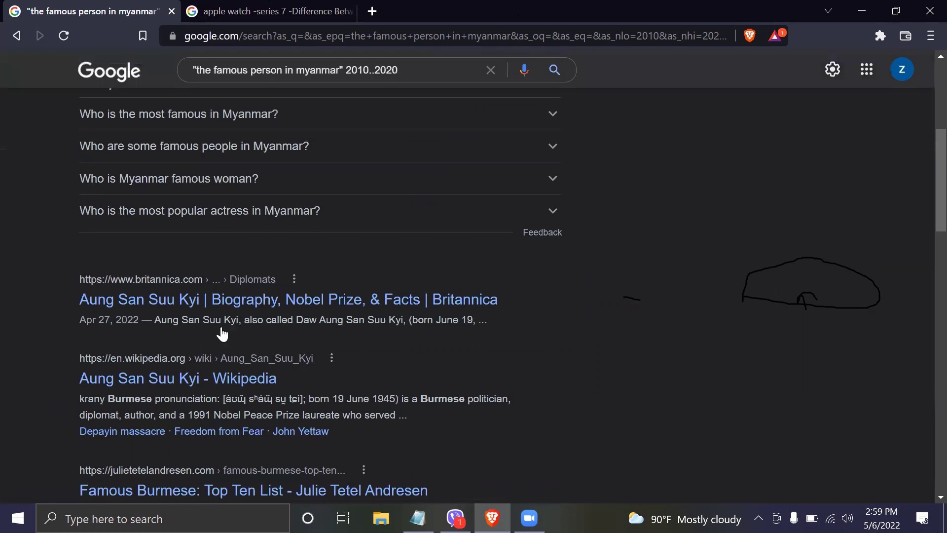
{"action": "scroll", "coordinate": [173, 397], "scroll_direction": "down", "scroll_amount": 4}
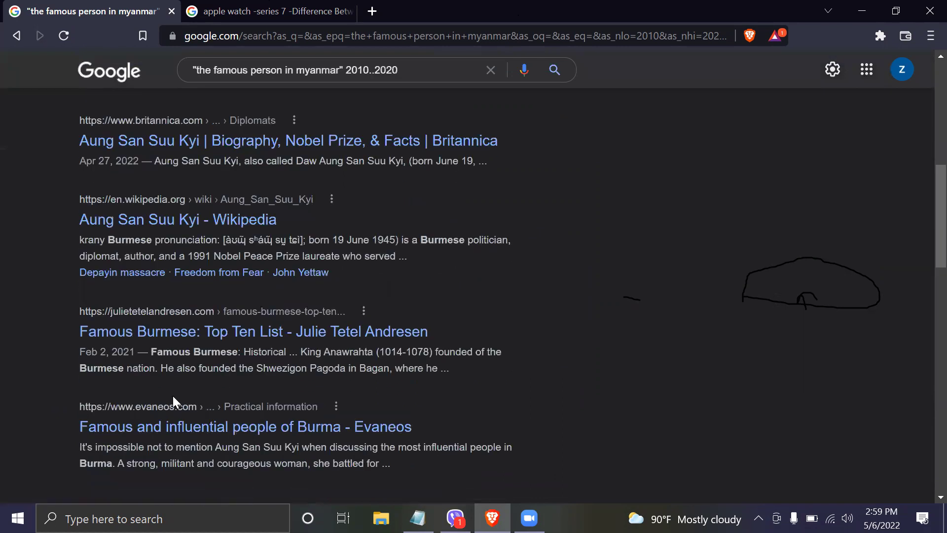
Step: Browse the Myanmar image results, then return to the still-filled Advanced Search form
{"action": "left_click", "coordinate": [441, 418]}
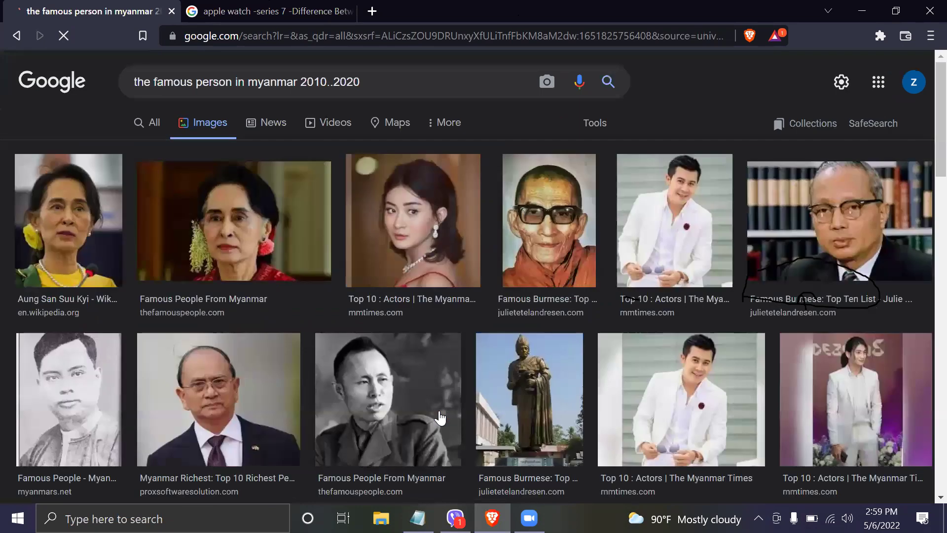
{"action": "scroll", "coordinate": [441, 418], "scroll_direction": "down", "scroll_amount": 1}
{"action": "scroll", "coordinate": [440, 418], "scroll_direction": "down", "scroll_amount": 4}
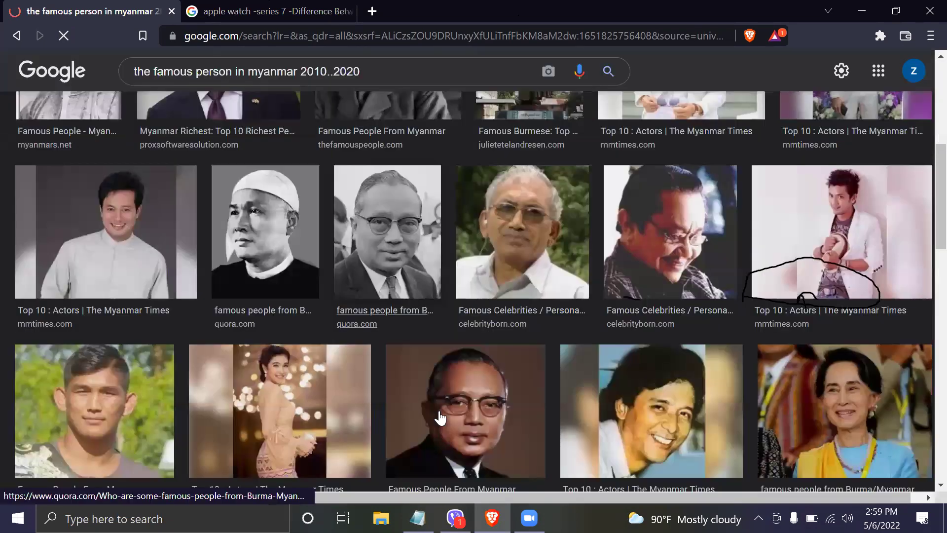
{"action": "scroll", "coordinate": [48, 308], "scroll_direction": "down", "scroll_amount": 2}
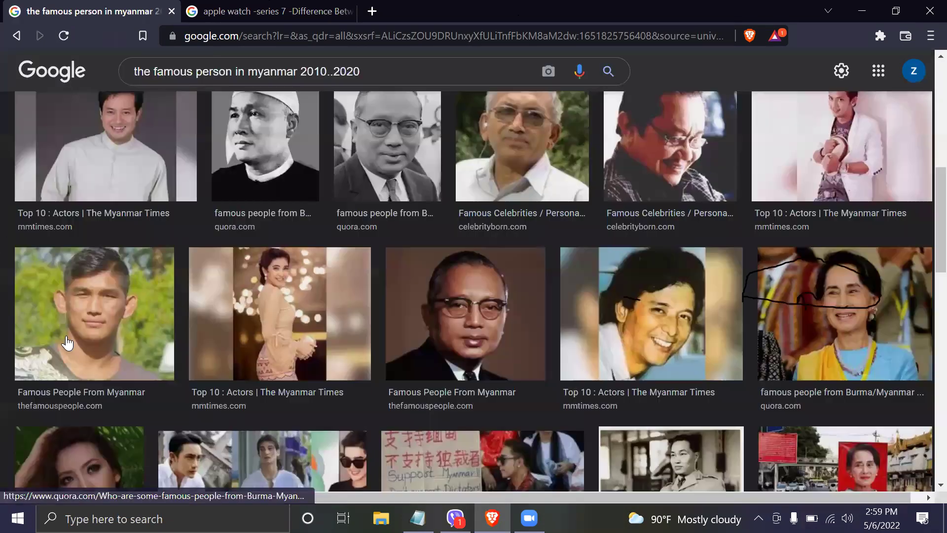
{"action": "left_click", "coordinate": [17, 40]}
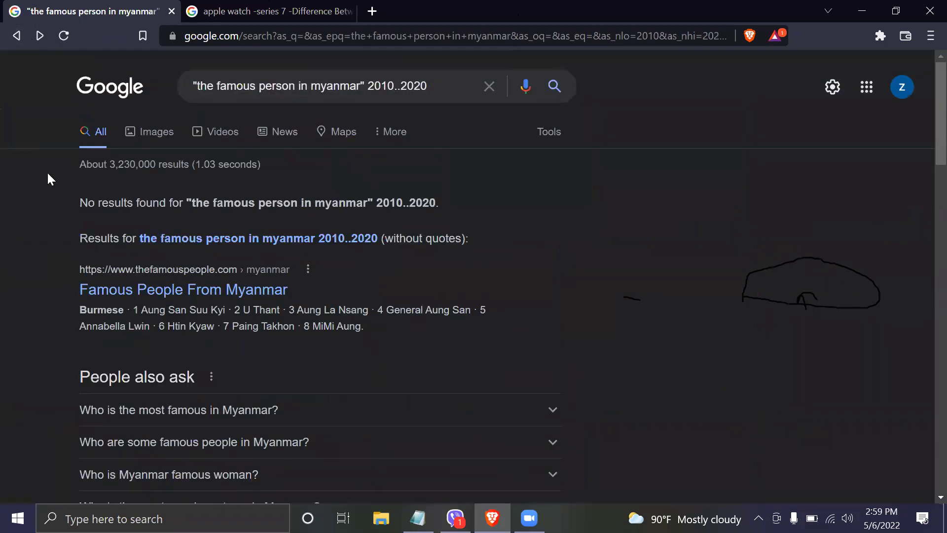
{"action": "left_click", "coordinate": [14, 37]}
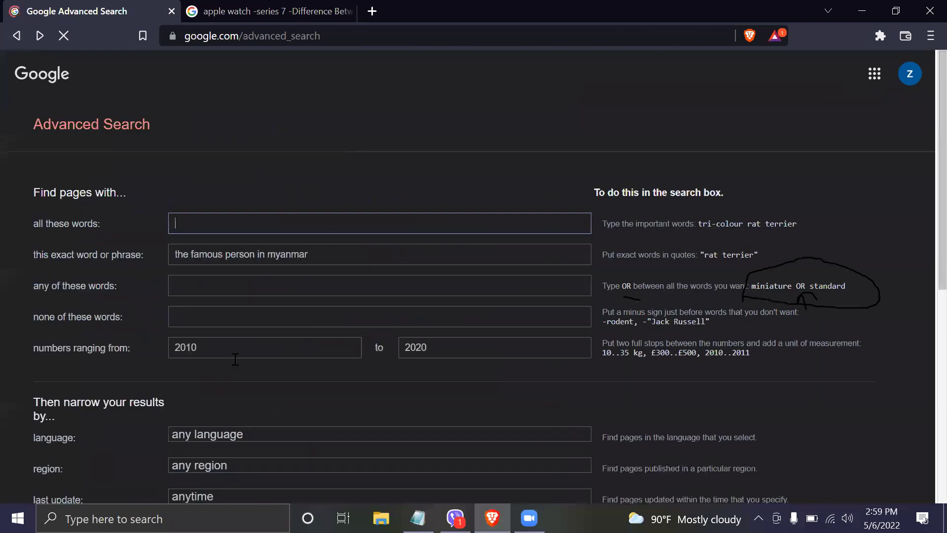
Step: Replace the exact phrase with 'iphone', set the number range to $500–$100, and search
{"action": "key", "text": "Tab"}
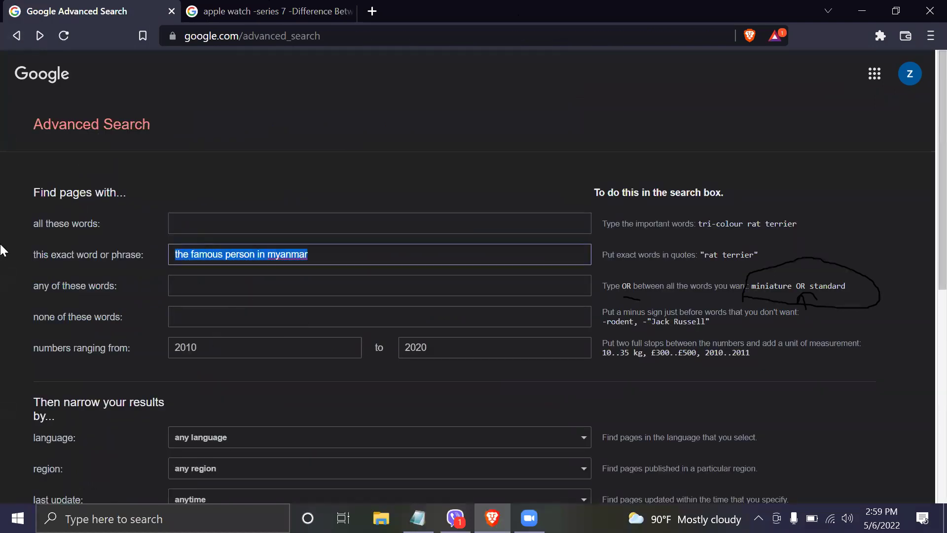
{"action": "type", "text": "iphone"}
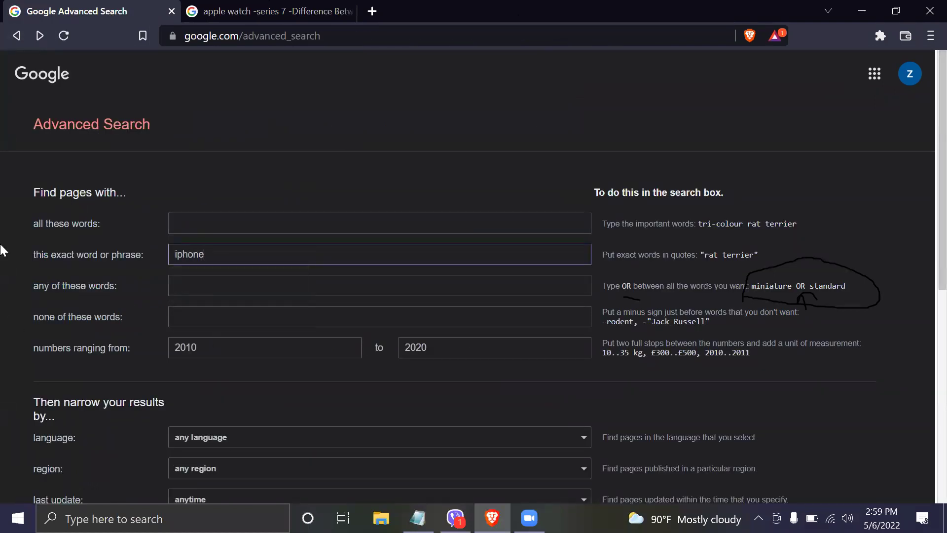
{"action": "key", "text": "Tab"}
{"action": "key", "text": "Tab"}
{"action": "key", "text": "Tab"}
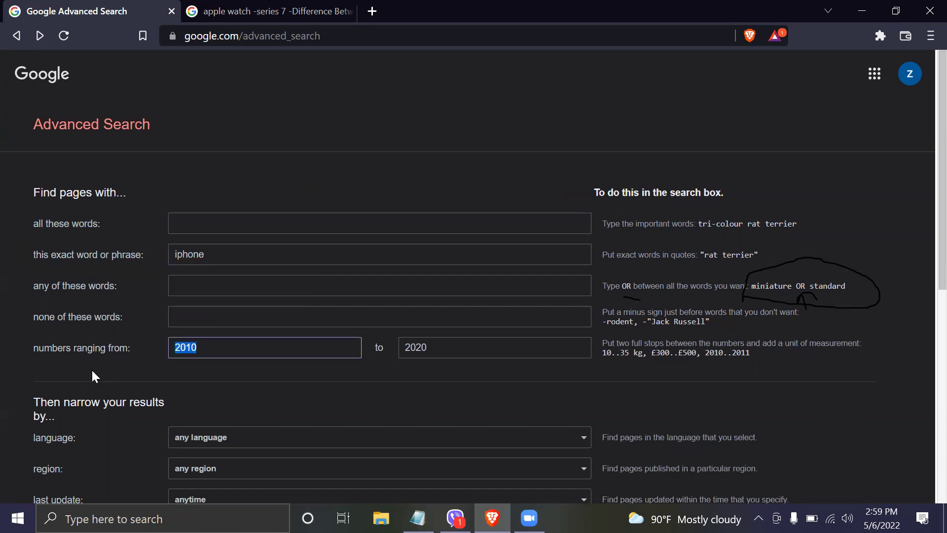
{"action": "type", "text": "$500"}
{"action": "key", "text": "Tab"}
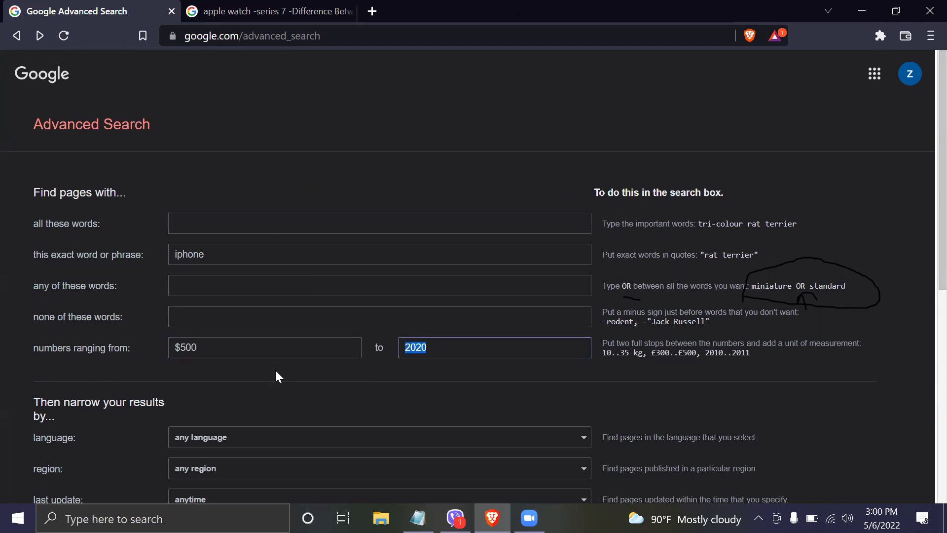
{"action": "type", "text": "$100"}
{"action": "key", "text": "Return"}
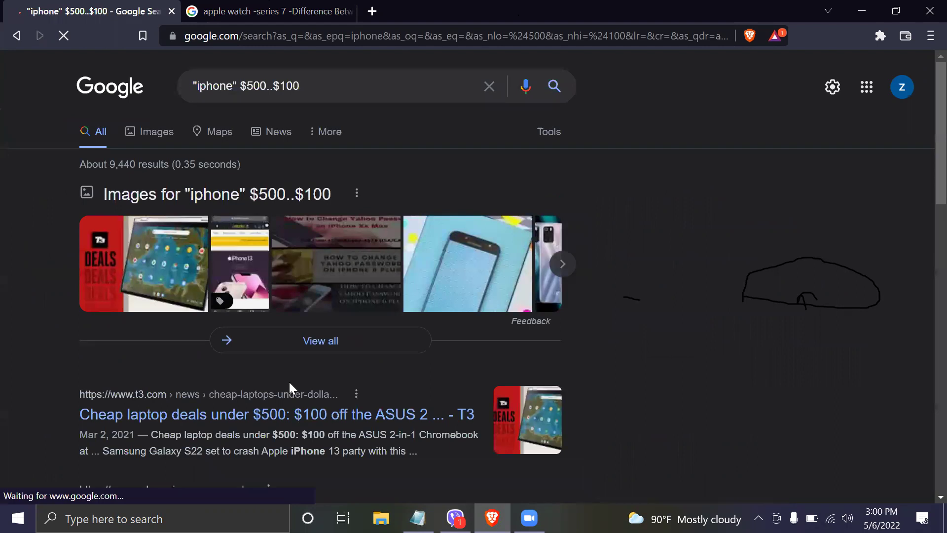
Step: Scroll the "iphone" $500..$100 results back to the top, then open a new blank tab
{"action": "scroll", "coordinate": [290, 386], "scroll_direction": "down", "scroll_amount": 2}
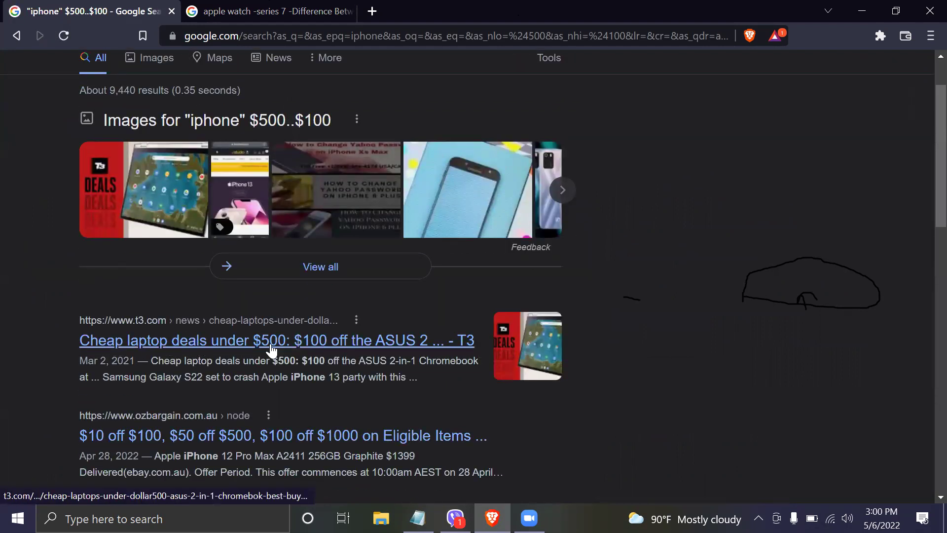
{"action": "scroll", "coordinate": [313, 351], "scroll_direction": "down", "scroll_amount": 3}
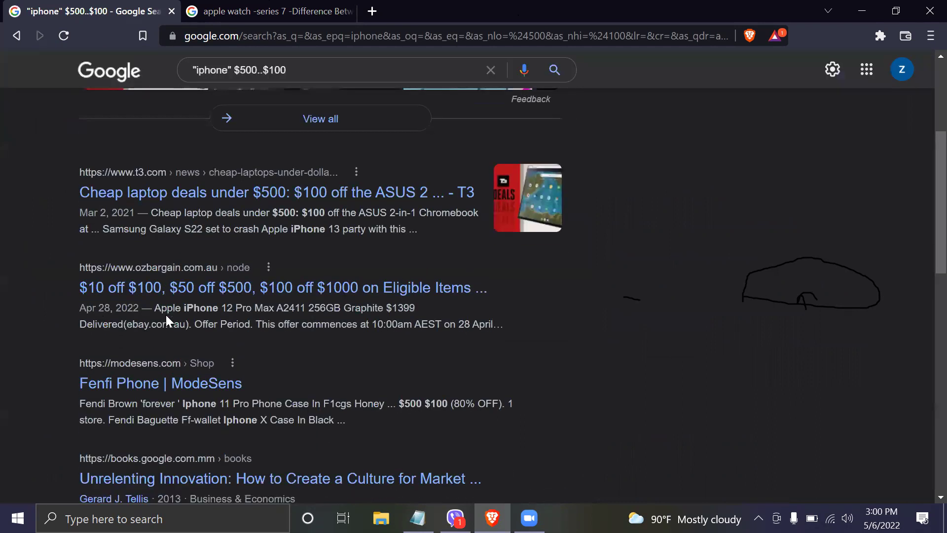
{"action": "scroll", "coordinate": [166, 315], "scroll_direction": "down", "scroll_amount": 3}
{"action": "scroll", "coordinate": [205, 401], "scroll_direction": "down", "scroll_amount": 4}
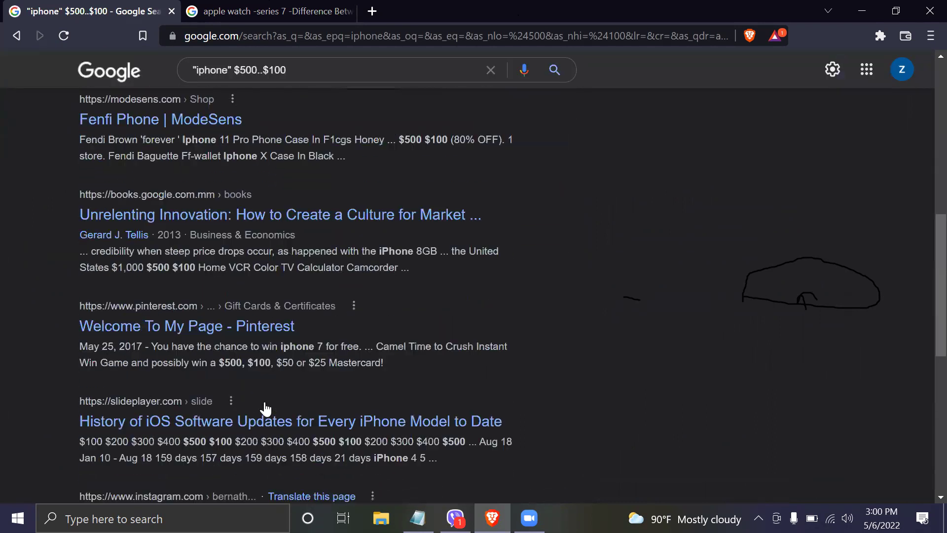
{"action": "scroll", "coordinate": [194, 328], "scroll_direction": "down", "scroll_amount": 6}
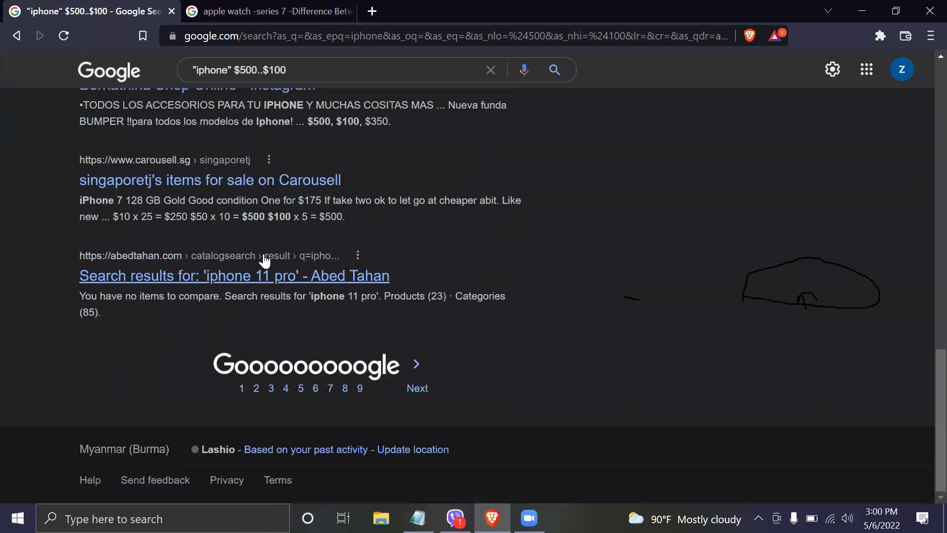
{"action": "scroll", "coordinate": [265, 260], "scroll_direction": "up", "scroll_amount": 15}
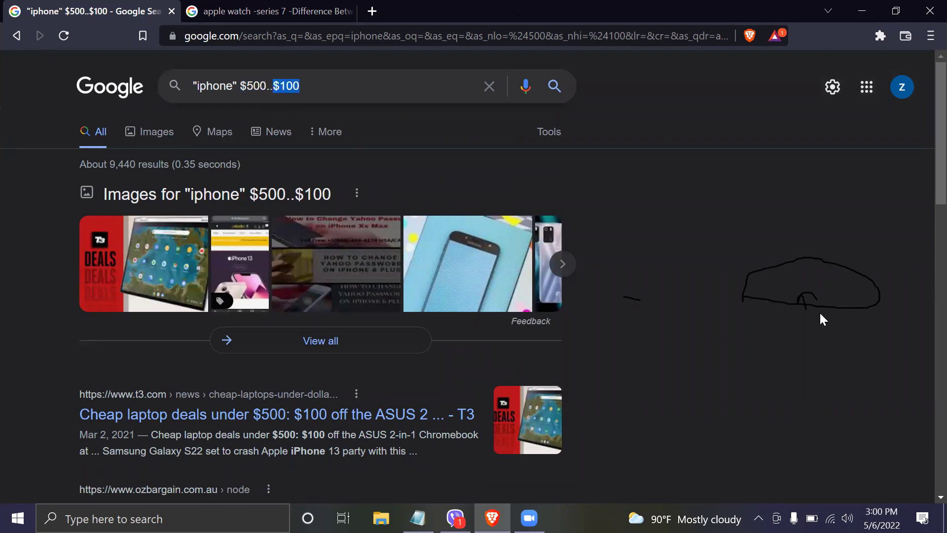
{"action": "left_click", "coordinate": [373, 11]}
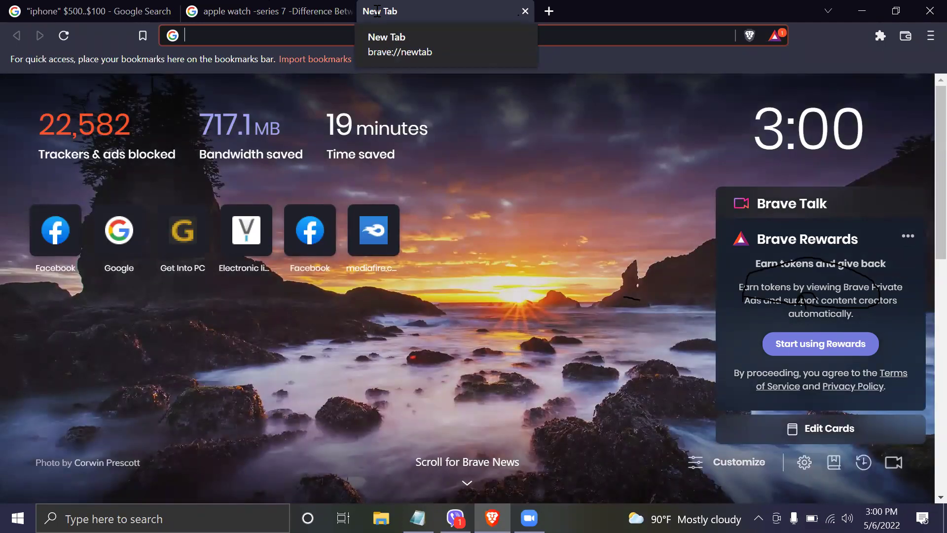
Step: Search "the history of burma" 1910...1960 from the new tab's address bar, fixing typos
{"action": "key", "text": "Down"}
{"action": "key", "text": "Escape"}
{"action": "type", "text": "\""}
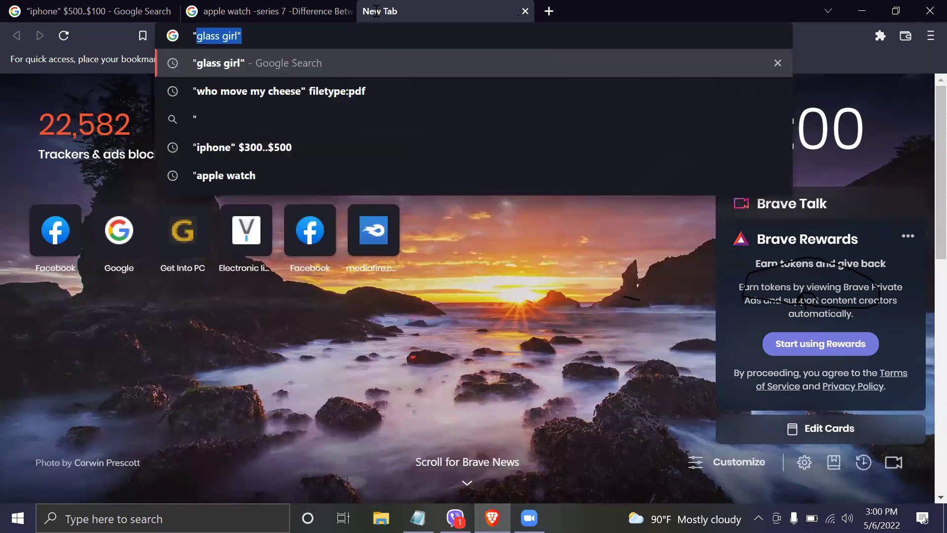
{"action": "type", "text": "the hi"}
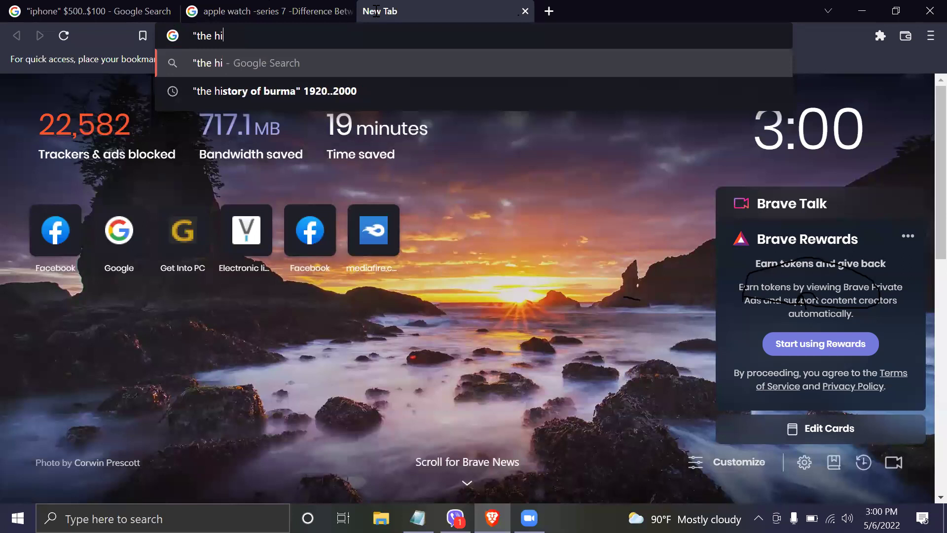
{"action": "type", "text": "st"}
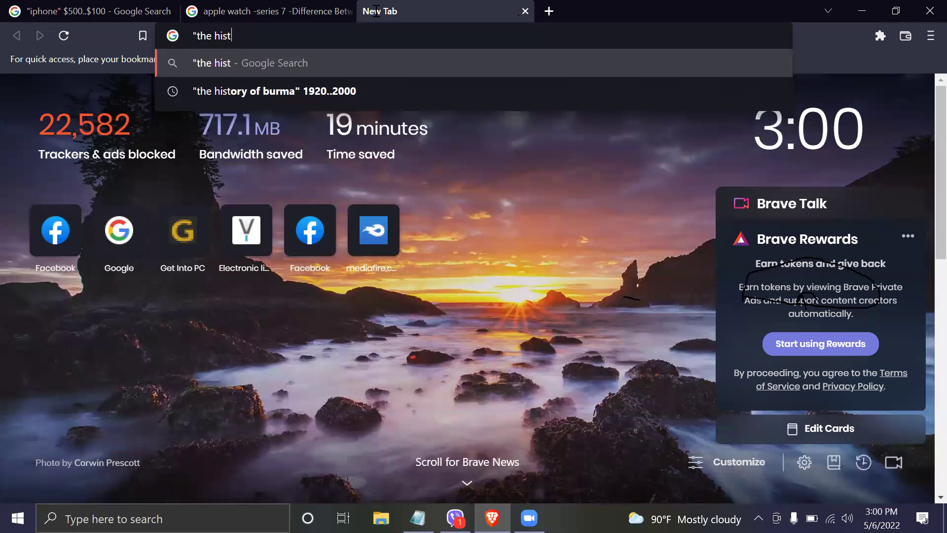
{"action": "type", "text": "ory fory of"}
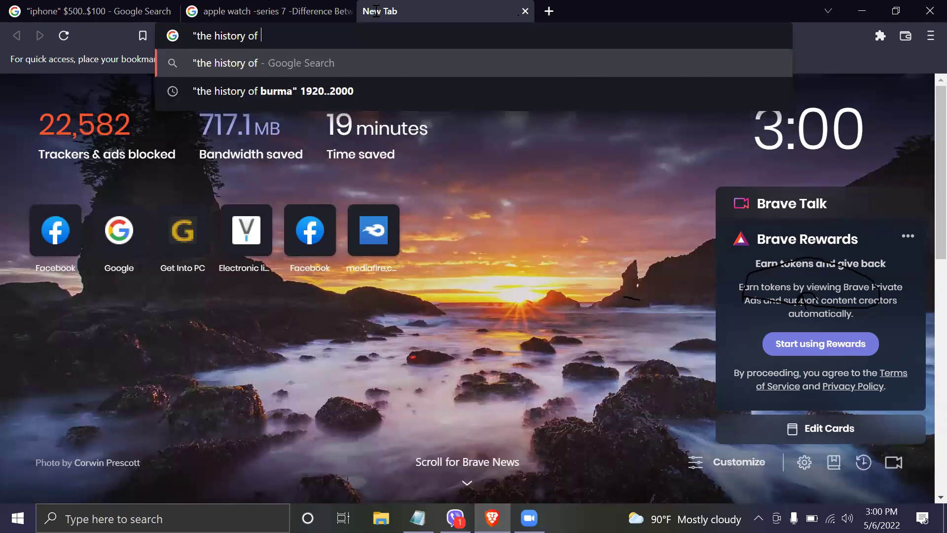
{"action": "type", "text": "burma"}
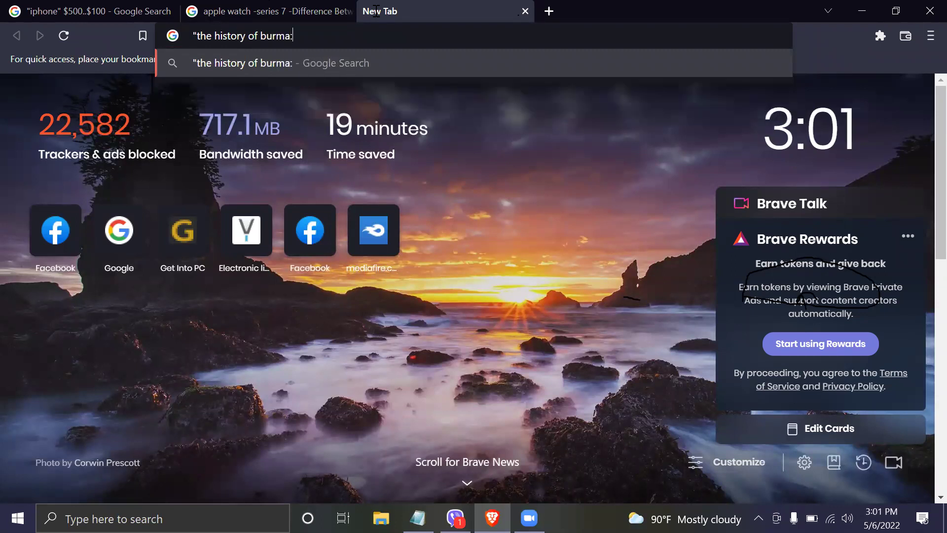
{"action": "type", "text": ":"}
{"action": "key", "text": "BackSpace"}
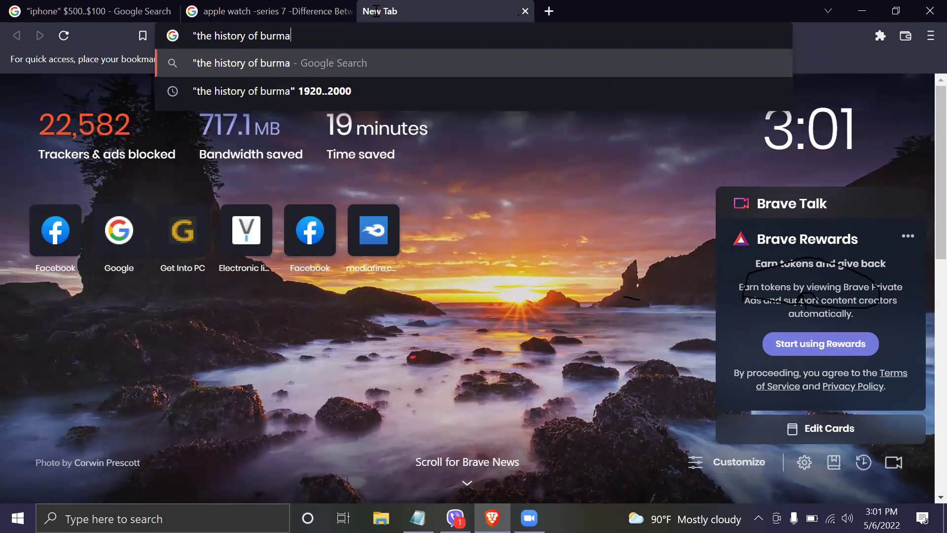
{"action": "type", "text": "\" "}
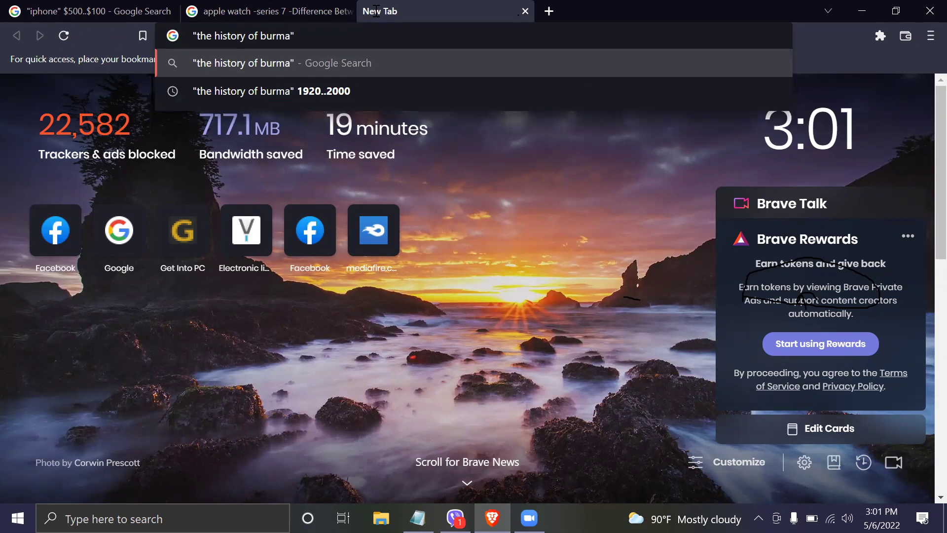
{"action": "type", "text": "19"}
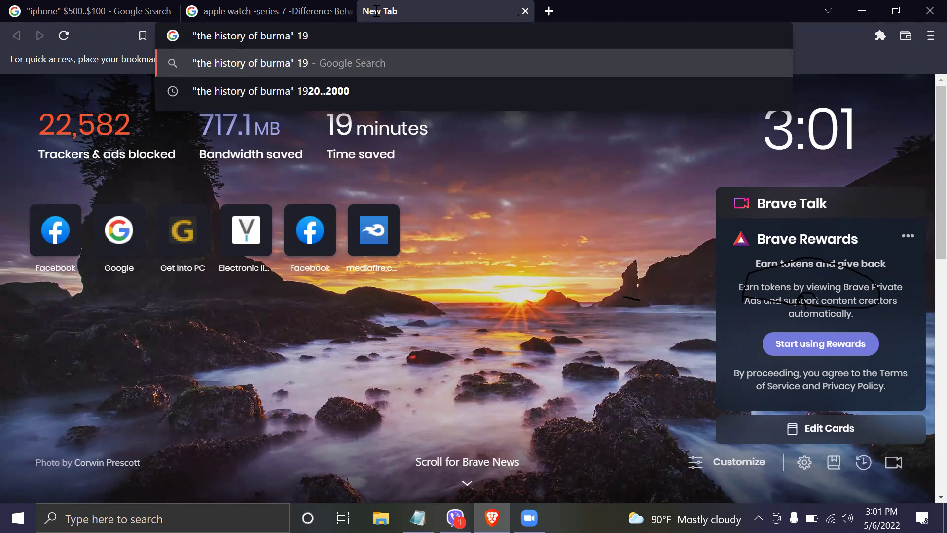
{"action": "type", "text": "10"}
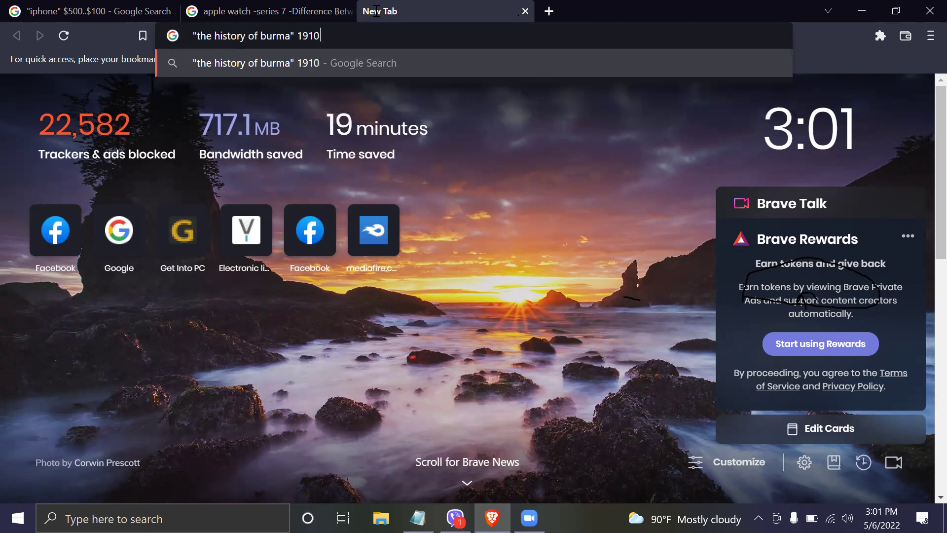
{"action": "type", "text": "...1950"}
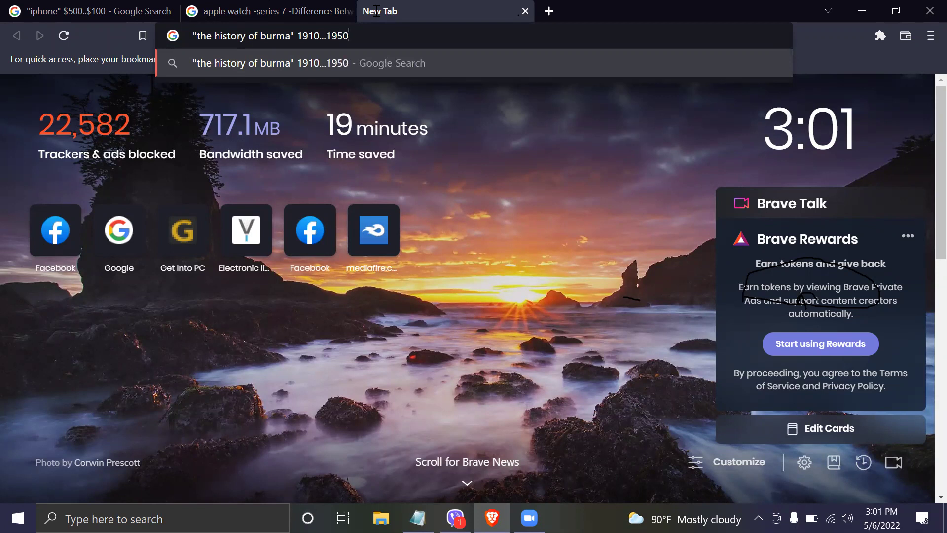
{"action": "key", "text": "BackSpace"}
{"action": "key", "text": "BackSpace"}
{"action": "type", "text": "60"}
{"action": "key", "text": "Return"}
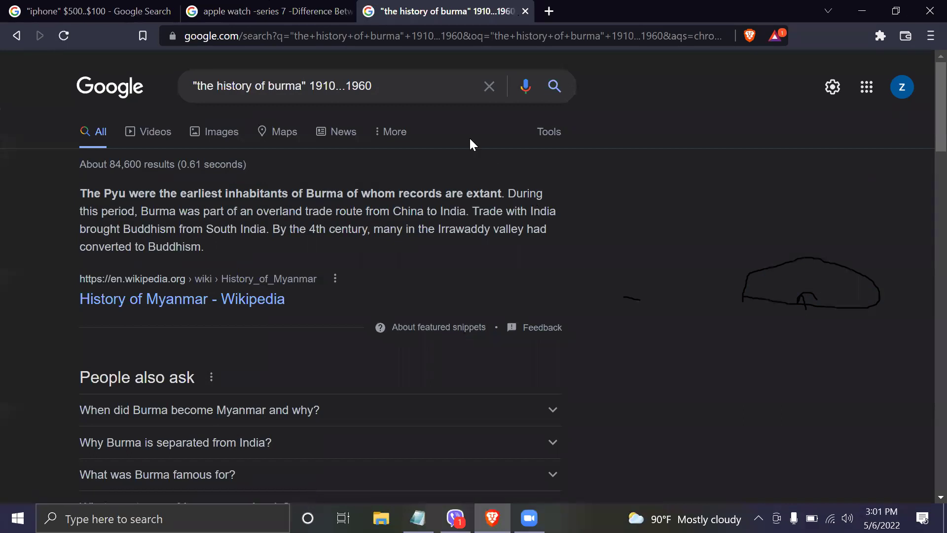
Step: Highlight the ... range operator and the 84,600 results count, scrolling the Burma results
{"action": "left_click_drag", "start_coordinate": [349, 85], "coordinate": [335, 85]}
{"action": "left_click", "coordinate": [671, 327]}
{"action": "scroll", "coordinate": [223, 369], "scroll_direction": "down", "scroll_amount": 5}
{"action": "scroll", "coordinate": [219, 365], "scroll_direction": "up", "scroll_amount": 5}
{"action": "left_click_drag", "start_coordinate": [111, 165], "coordinate": [180, 165]}
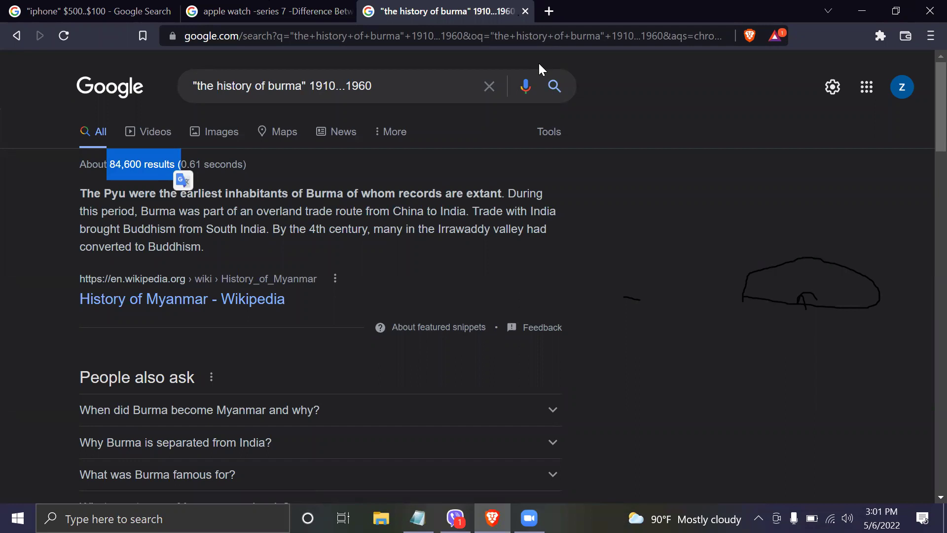
{"action": "scroll", "coordinate": [543, 312], "scroll_direction": "down", "scroll_amount": 13}
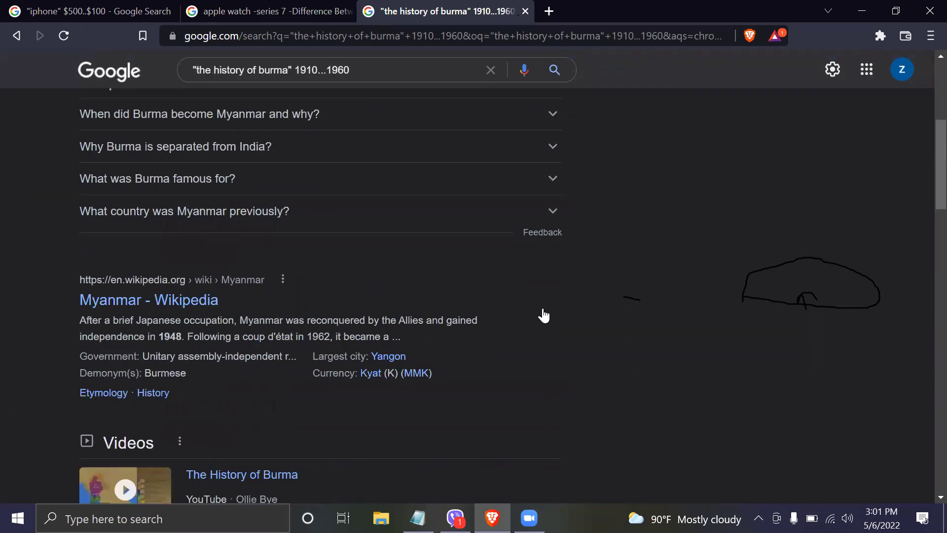
{"action": "scroll", "coordinate": [545, 316], "scroll_direction": "down", "scroll_amount": 15}
{"action": "scroll", "coordinate": [214, 363], "scroll_direction": "up", "scroll_amount": 4}
{"action": "scroll", "coordinate": [215, 357], "scroll_direction": "up", "scroll_amount": 2}
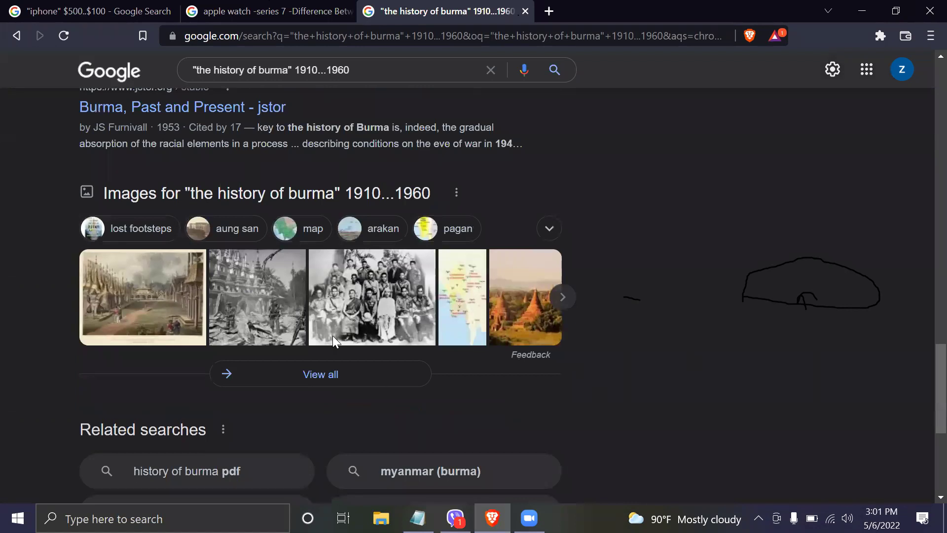
{"action": "scroll", "coordinate": [337, 335], "scroll_direction": "up", "scroll_amount": 6}
{"action": "scroll", "coordinate": [336, 333], "scroll_direction": "down", "scroll_amount": 2}
{"action": "scroll", "coordinate": [334, 340], "scroll_direction": "up", "scroll_amount": 4}
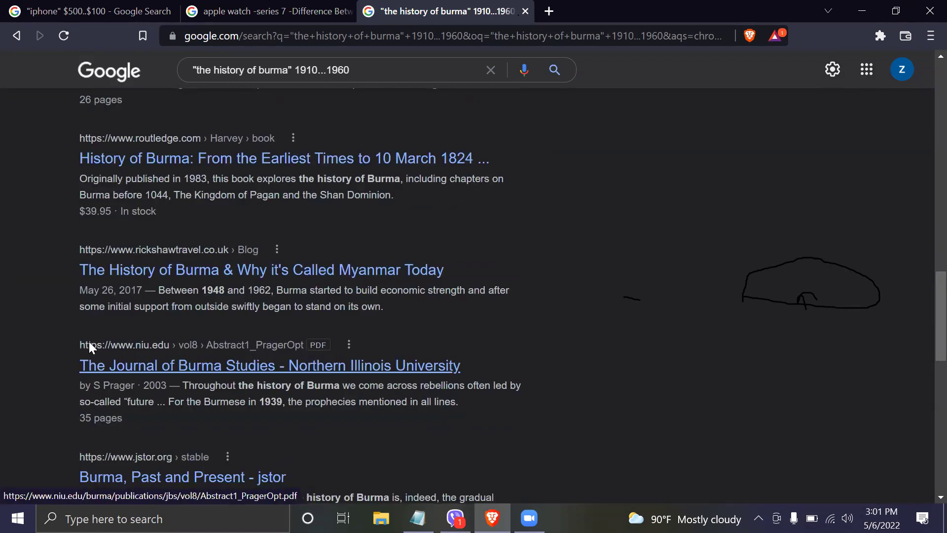
{"action": "scroll", "coordinate": [88, 346], "scroll_direction": "up", "scroll_amount": 6}
Step: Go back a page, scroll through it, then switch to the apple watch -series 7 results tab
{"action": "left_click", "coordinate": [16, 36]}
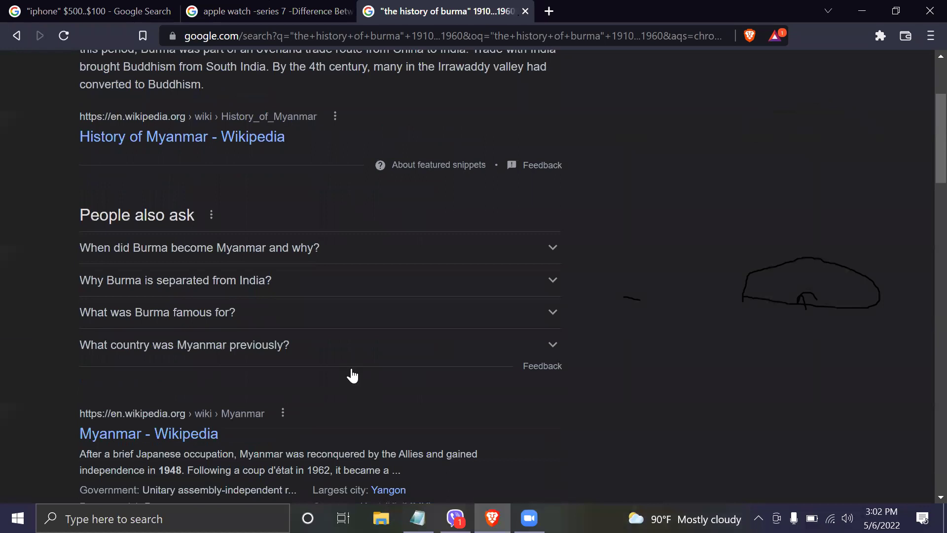
{"action": "scroll", "coordinate": [352, 376], "scroll_direction": "down", "scroll_amount": 8}
{"action": "scroll", "coordinate": [353, 376], "scroll_direction": "down", "scroll_amount": 14}
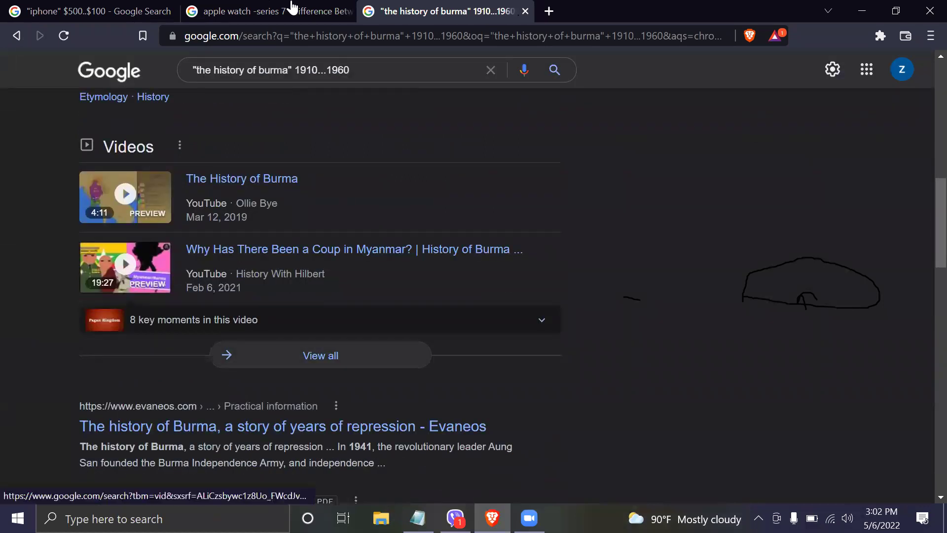
{"action": "scroll", "coordinate": [428, 316], "scroll_direction": "up", "scroll_amount": 14}
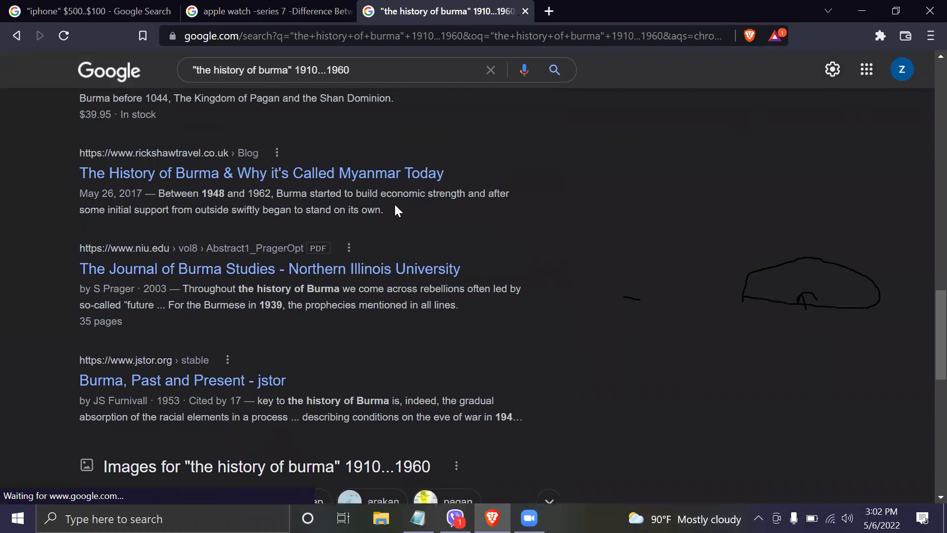
{"action": "scroll", "coordinate": [428, 316], "scroll_direction": "up", "scroll_amount": 10}
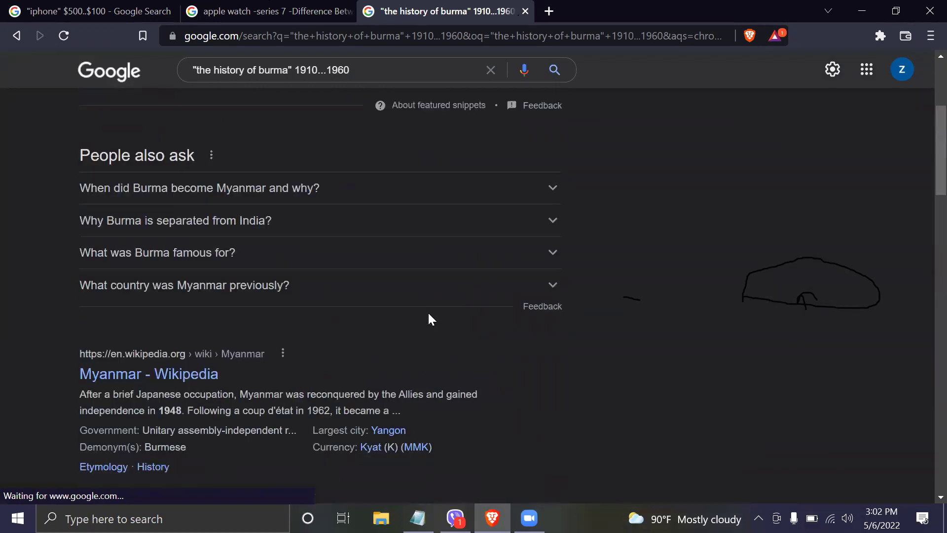
{"action": "scroll", "coordinate": [429, 316], "scroll_direction": "down", "scroll_amount": 20}
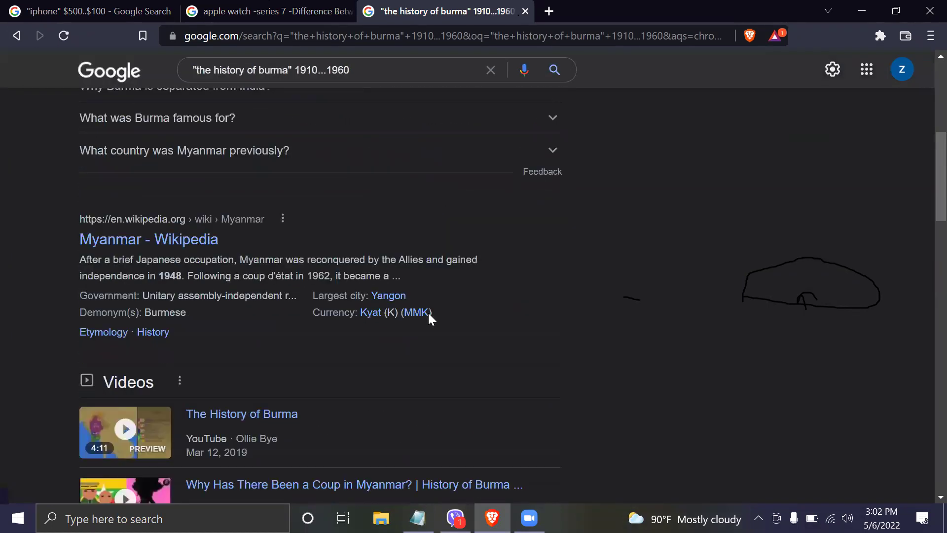
{"action": "scroll", "coordinate": [428, 316], "scroll_direction": "down", "scroll_amount": 3}
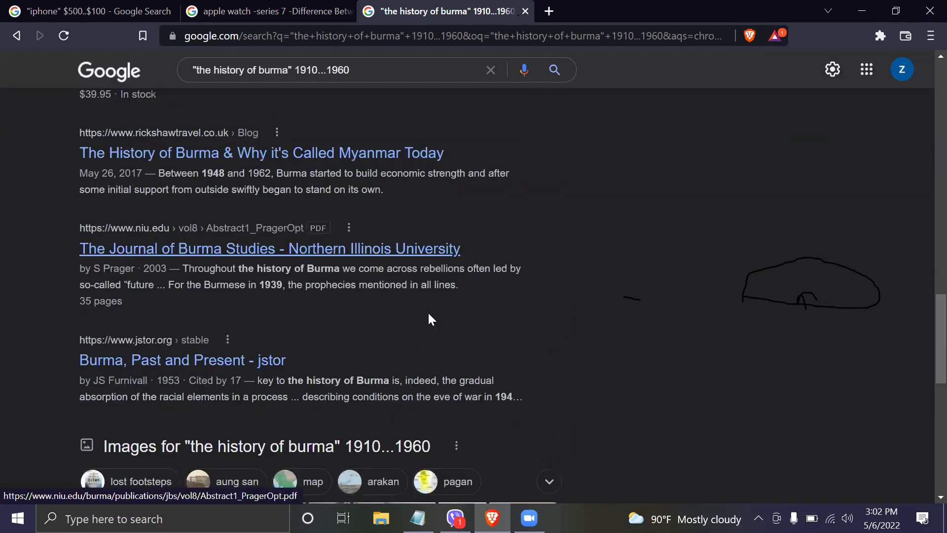
{"action": "scroll", "coordinate": [429, 316], "scroll_direction": "down", "scroll_amount": 3}
{"action": "scroll", "coordinate": [429, 313], "scroll_direction": "down", "scroll_amount": 7}
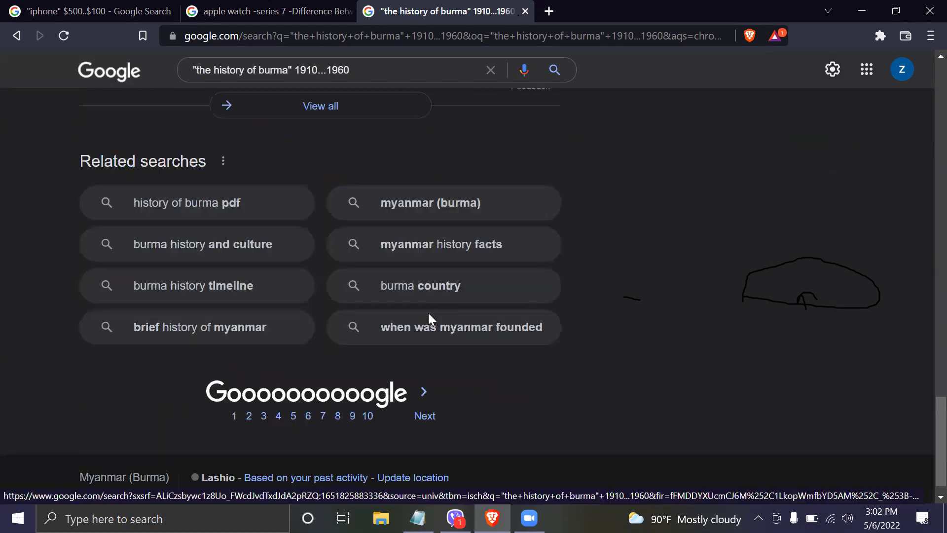
{"action": "scroll", "coordinate": [428, 313], "scroll_direction": "up", "scroll_amount": 10}
{"action": "key", "text": "ctrl+shift+Tab"}
{"action": "left_click", "coordinate": [428, 315]}
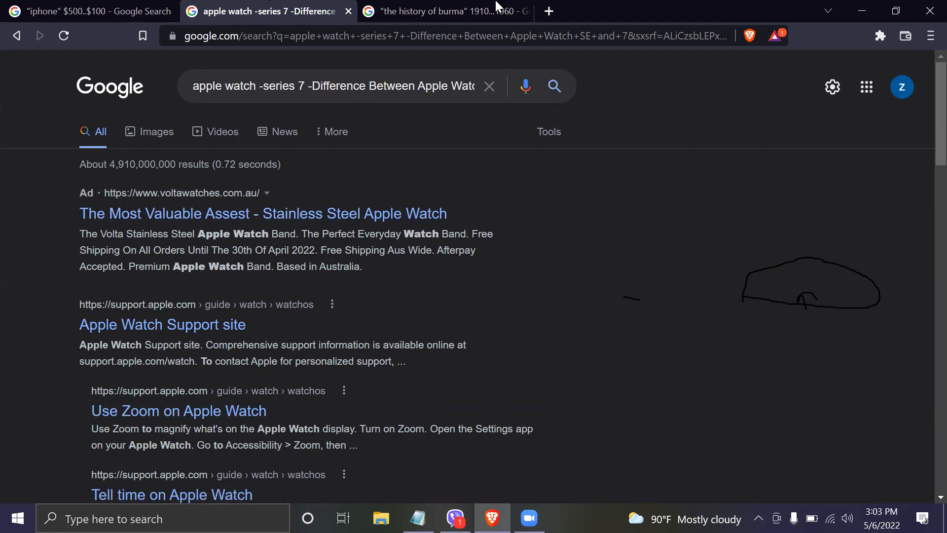
Step: Check Viber's My Notes chat, then take the iphone results tab back to its Advanced Search form
{"action": "left_click", "coordinate": [455, 518]}
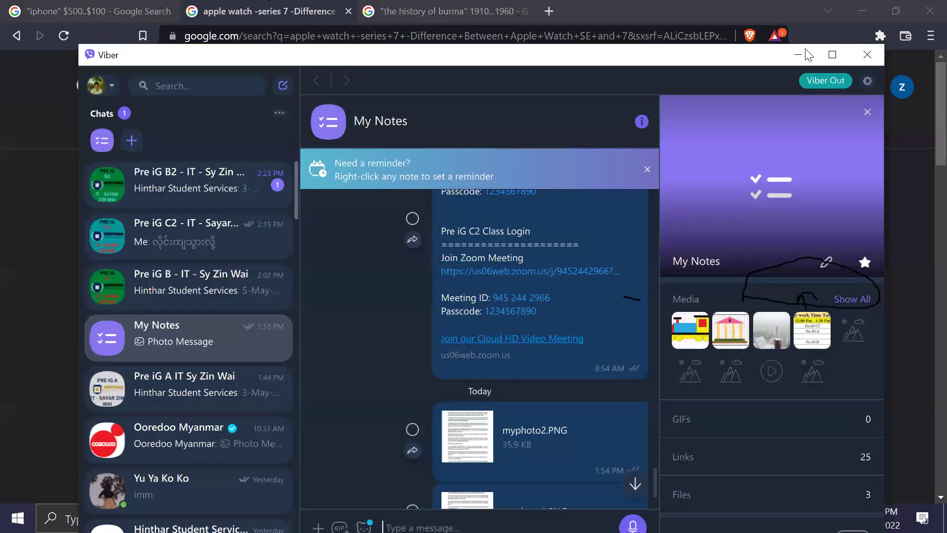
{"action": "left_click", "coordinate": [800, 55]}
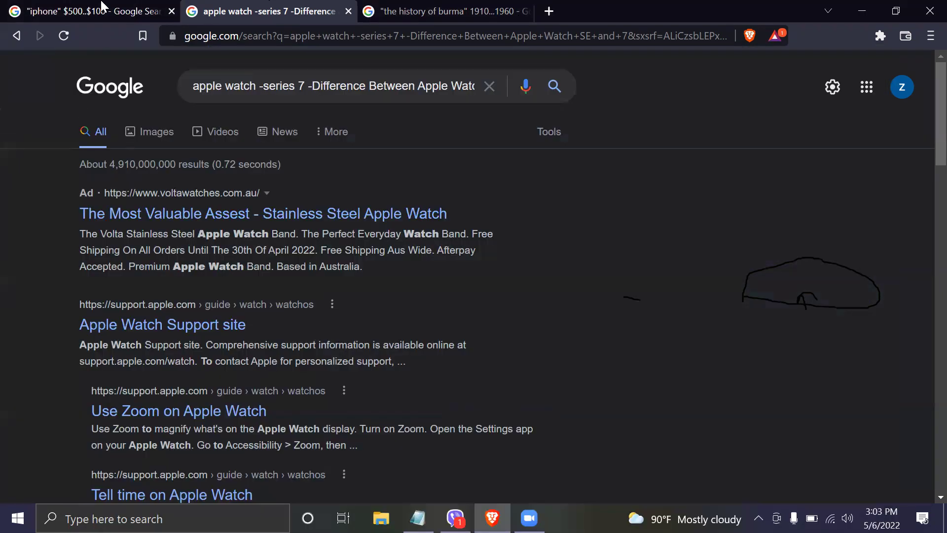
{"action": "key", "text": "ctrl+shift+Tab"}
{"action": "left_click", "coordinate": [16, 35]}
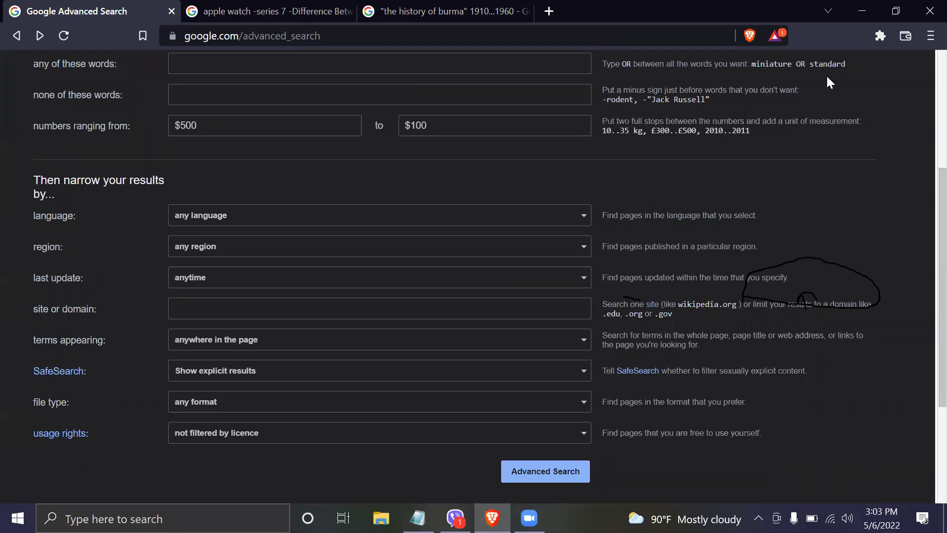
Step: Review the history of burma result count, then switch to the apple watch results
{"action": "key", "text": "ctrl+3"}
{"action": "scroll", "coordinate": [118, 211], "scroll_direction": "up", "scroll_amount": 10}
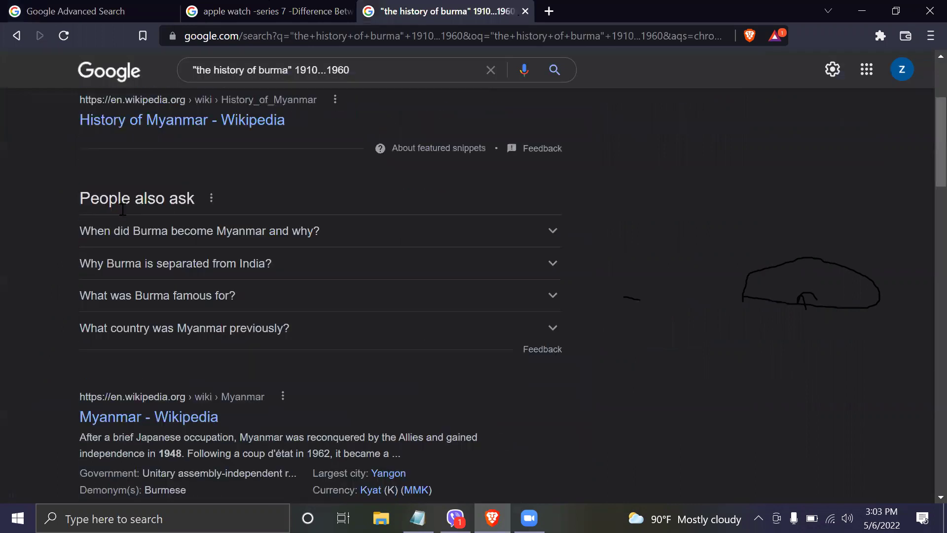
{"action": "scroll", "coordinate": [122, 209], "scroll_direction": "up", "scroll_amount": 4}
{"action": "left_click_drag", "start_coordinate": [102, 163], "coordinate": [158, 181]}
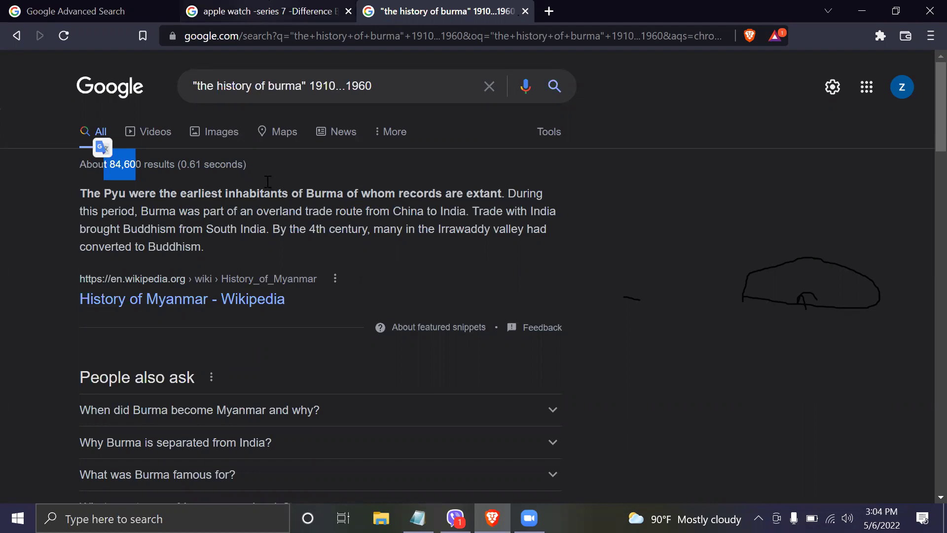
{"action": "left_click", "coordinate": [263, 7]}
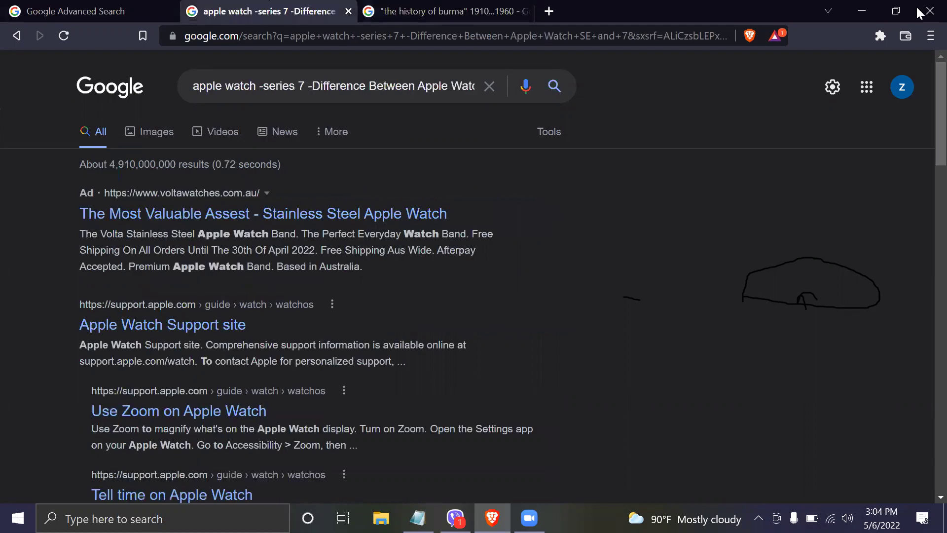
Step: Run the iphone $500..$100 search with results limited to Japanese pages and review them
{"action": "left_click", "coordinate": [155, 7]}
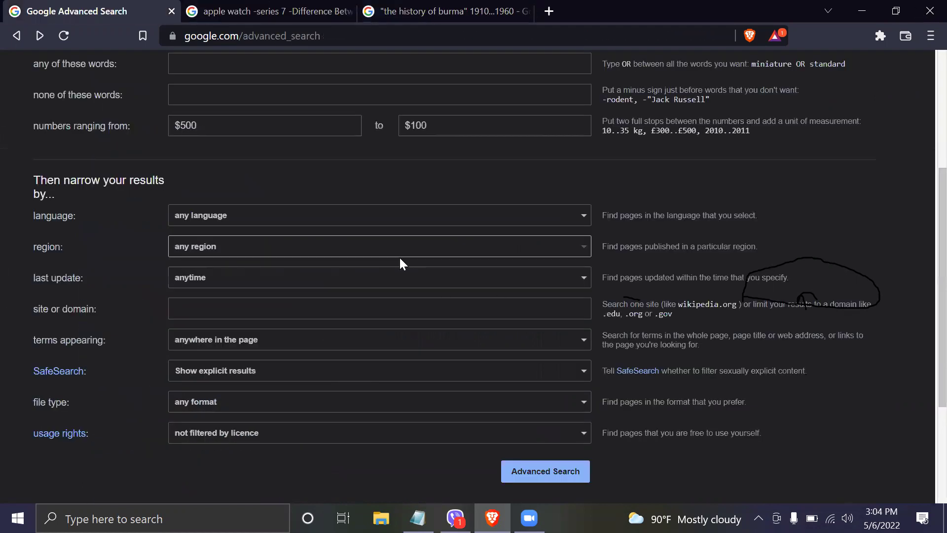
{"action": "left_click", "coordinate": [442, 212]}
{"action": "scroll", "coordinate": [371, 355], "scroll_direction": "down", "scroll_amount": 10}
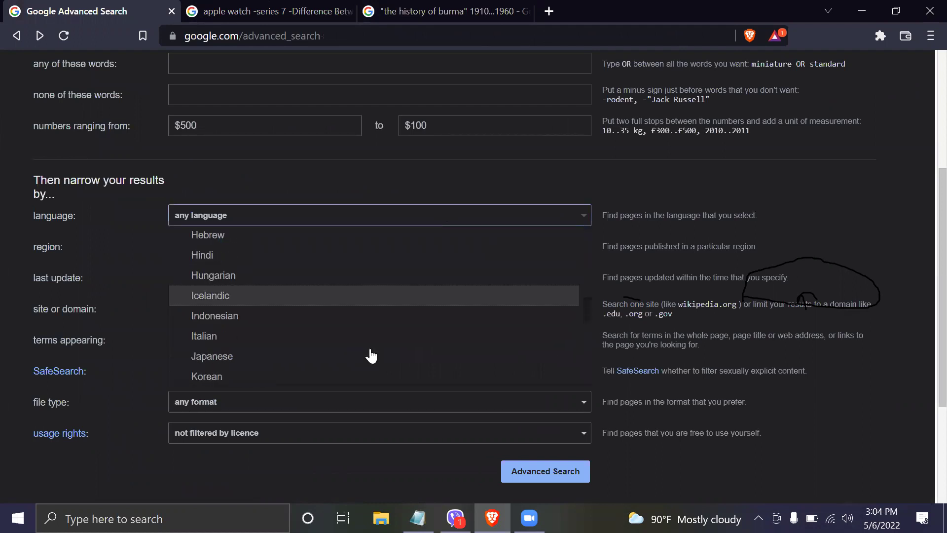
{"action": "scroll", "coordinate": [318, 350], "scroll_direction": "up", "scroll_amount": 5}
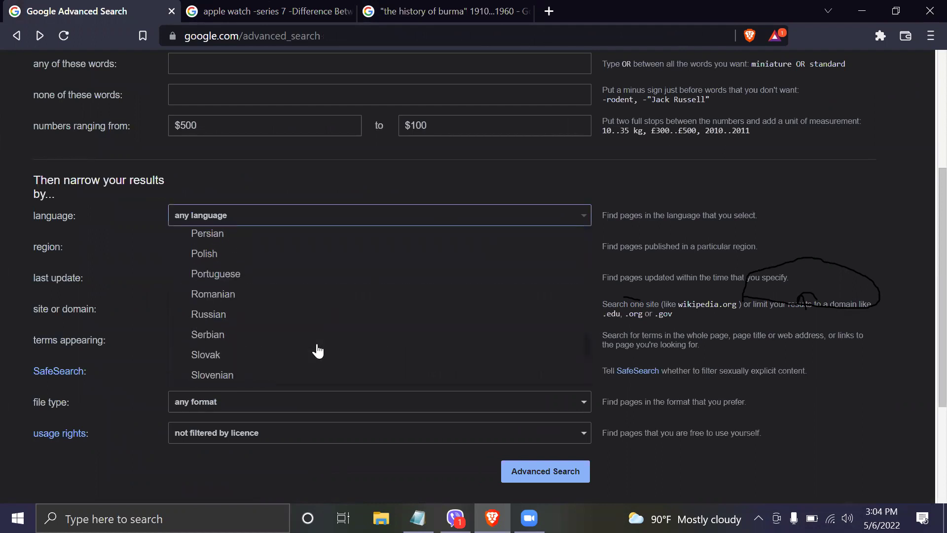
{"action": "scroll", "coordinate": [318, 350], "scroll_direction": "up", "scroll_amount": 2}
{"action": "scroll", "coordinate": [277, 344], "scroll_direction": "down", "scroll_amount": 2}
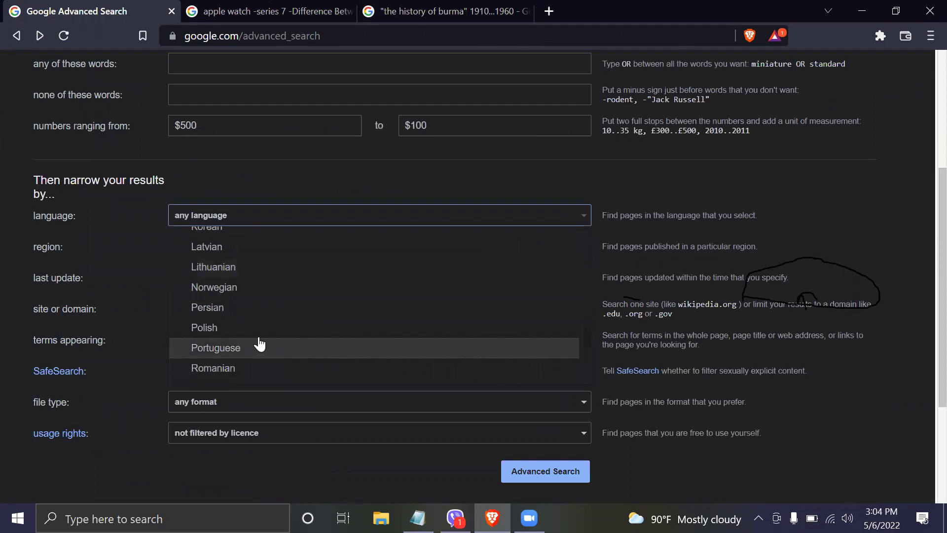
{"action": "scroll", "coordinate": [258, 341], "scroll_direction": "up", "scroll_amount": 2}
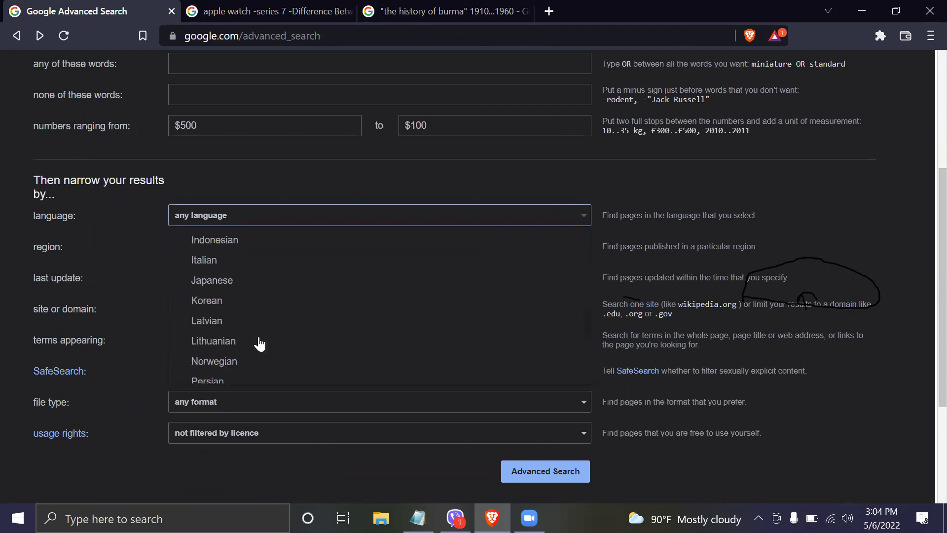
{"action": "left_click", "coordinate": [235, 279]}
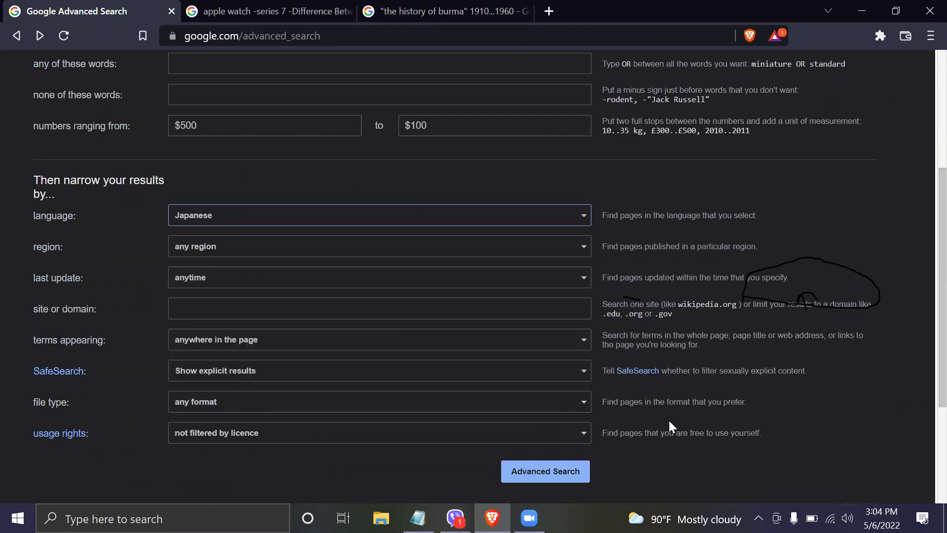
{"action": "key", "text": "alt+Down"}
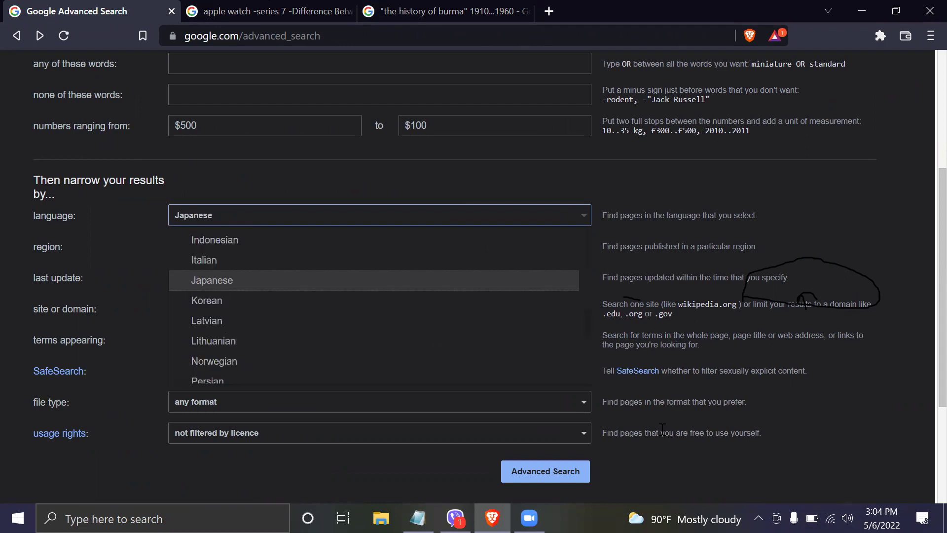
{"action": "left_click", "coordinate": [287, 216]}
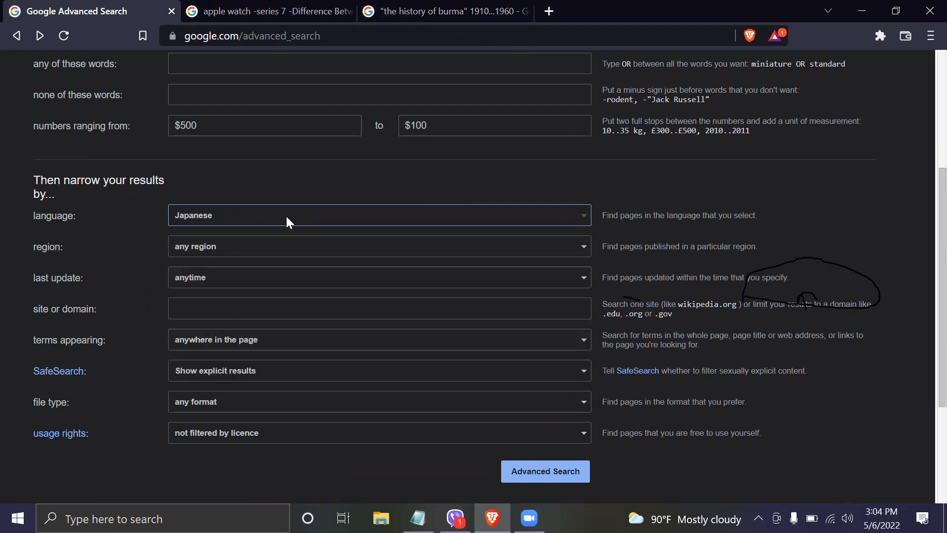
{"action": "left_click", "coordinate": [833, 481]}
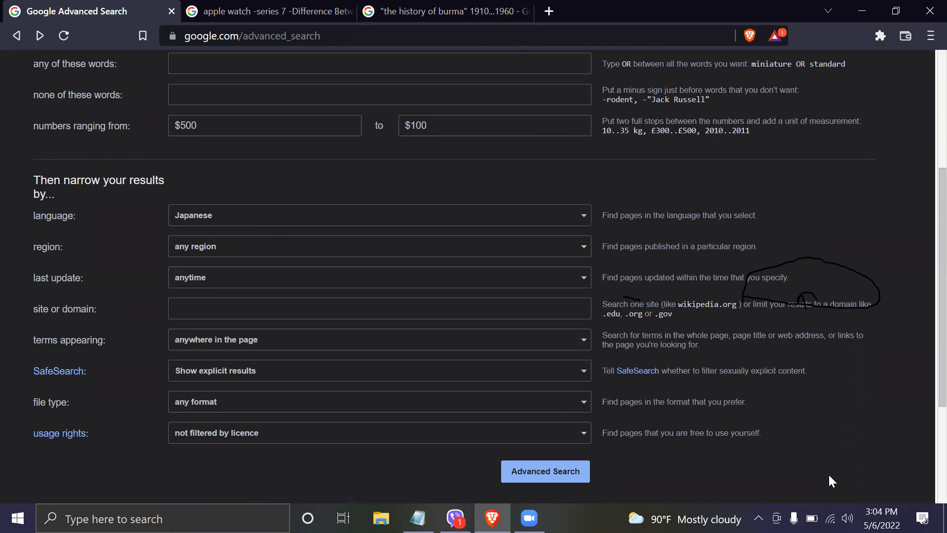
{"action": "left_click", "coordinate": [546, 473]}
{"action": "scroll", "coordinate": [244, 374], "scroll_direction": "down", "scroll_amount": 5}
{"action": "scroll", "coordinate": [173, 294], "scroll_direction": "up", "scroll_amount": 5}
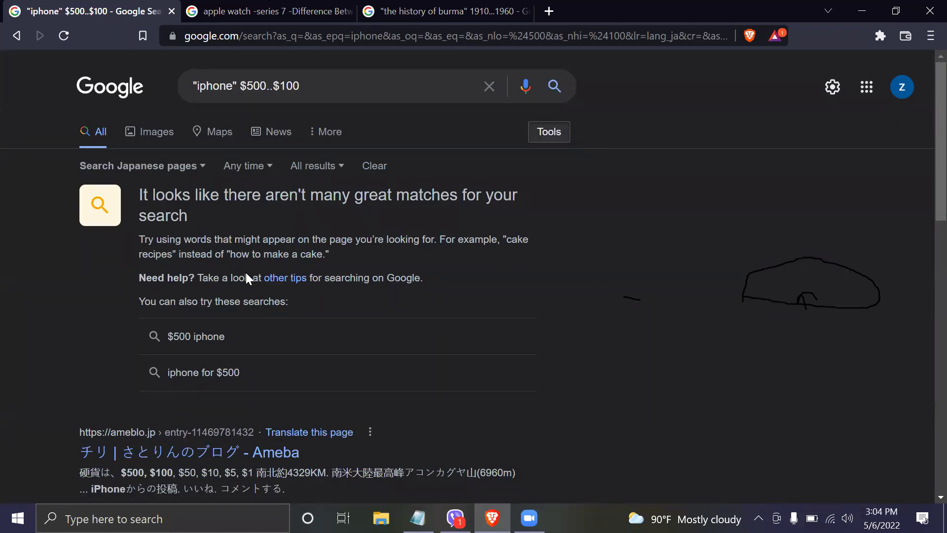
{"action": "scroll", "coordinate": [283, 318], "scroll_direction": "down", "scroll_amount": 15}
{"action": "scroll", "coordinate": [281, 346], "scroll_direction": "up", "scroll_amount": 6}
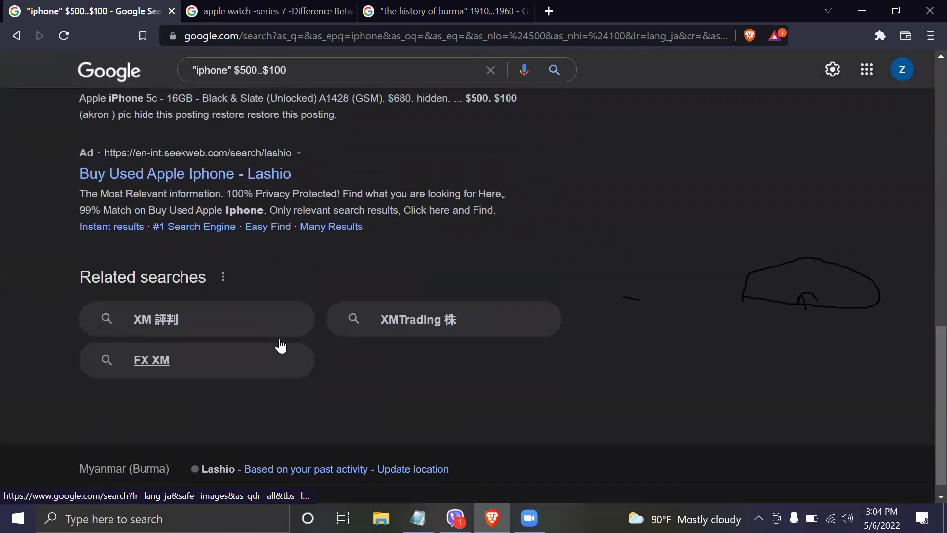
Step: Back on the form, switch the results language to Korean and search again
{"action": "left_click", "coordinate": [14, 36]}
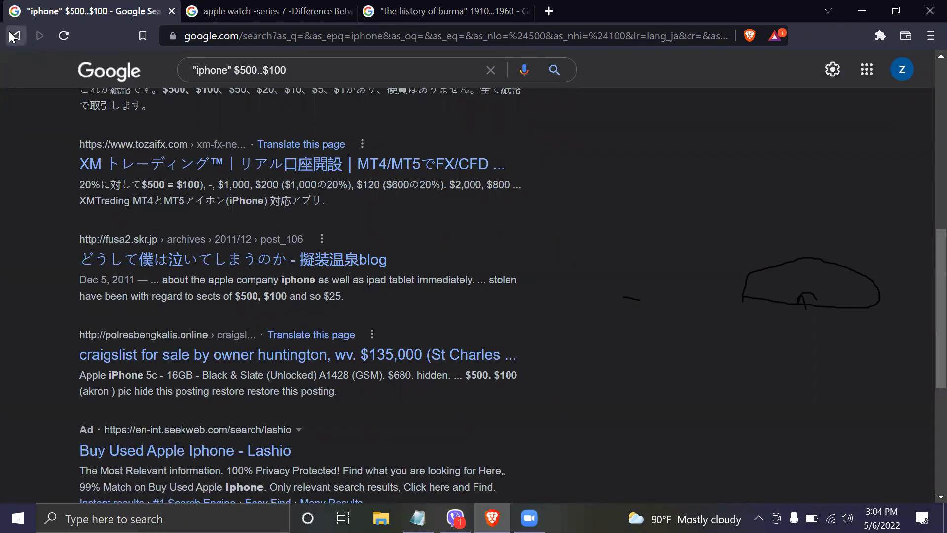
{"action": "scroll", "coordinate": [276, 424], "scroll_direction": "down", "scroll_amount": 4}
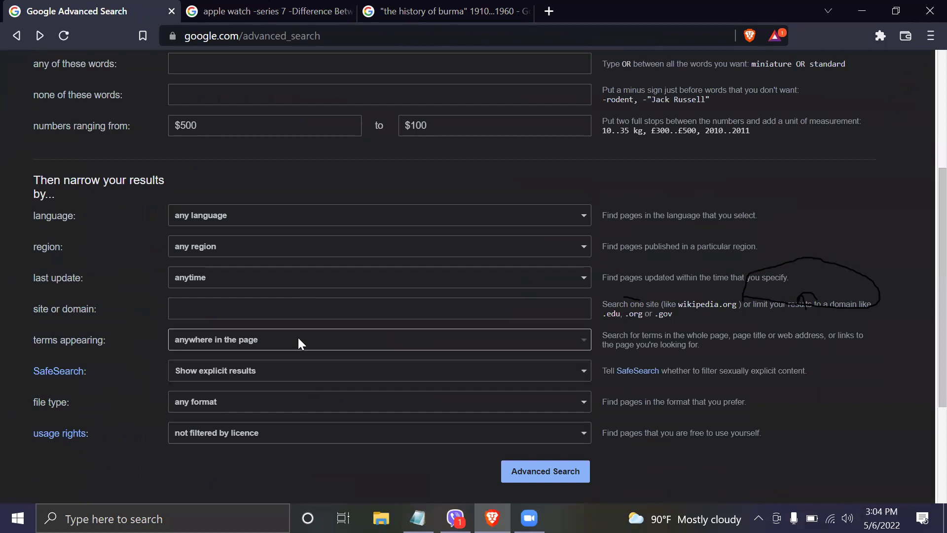
{"action": "left_click", "coordinate": [265, 219]}
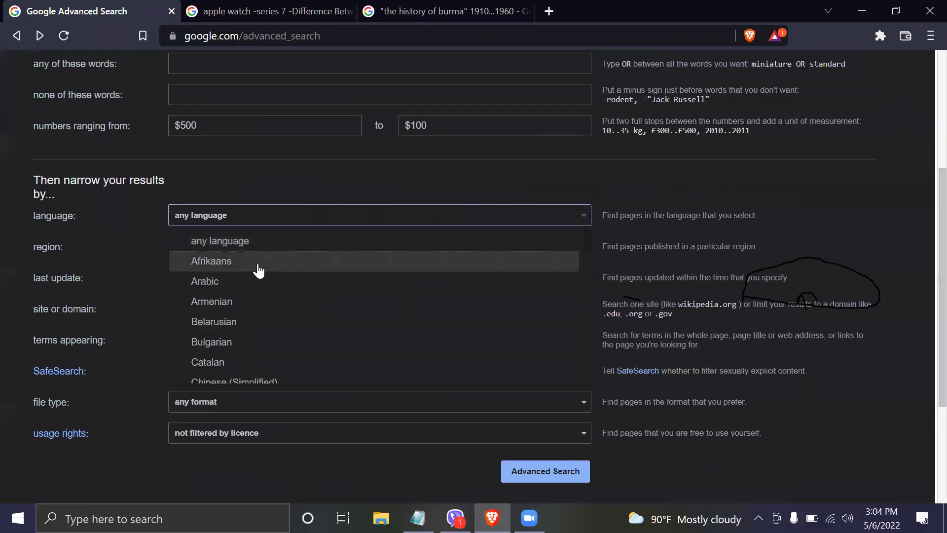
{"action": "scroll", "coordinate": [254, 315], "scroll_direction": "down", "scroll_amount": 10}
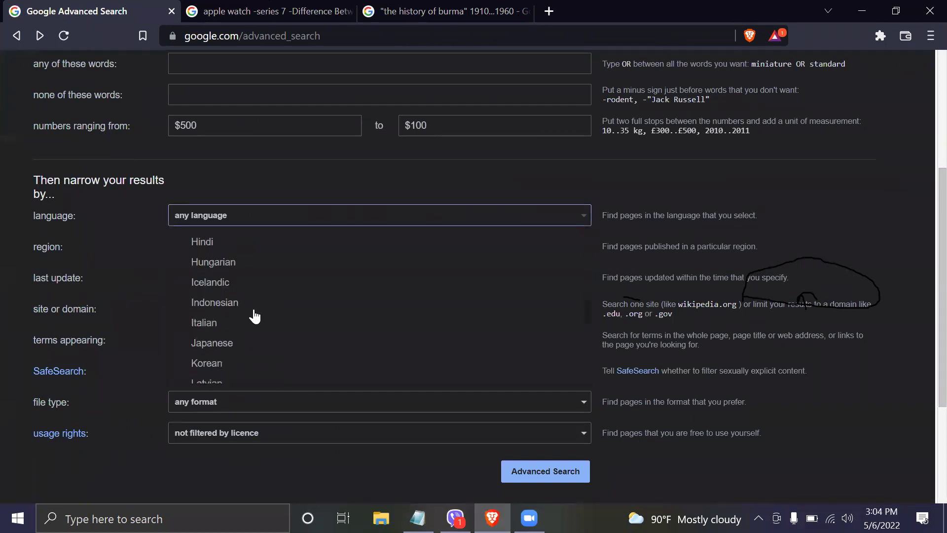
{"action": "scroll", "coordinate": [253, 313], "scroll_direction": "up", "scroll_amount": 3}
{"action": "left_click", "coordinate": [228, 361]}
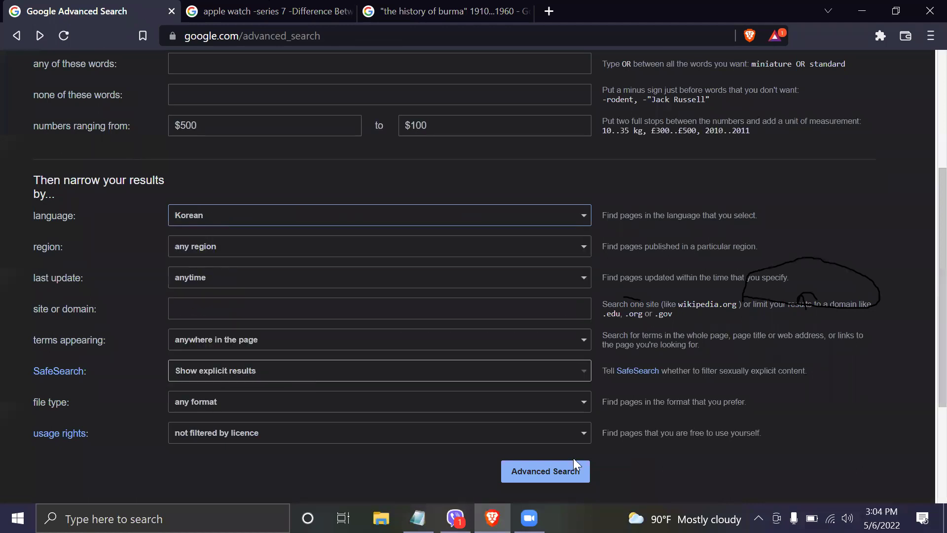
{"action": "left_click", "coordinate": [556, 472]}
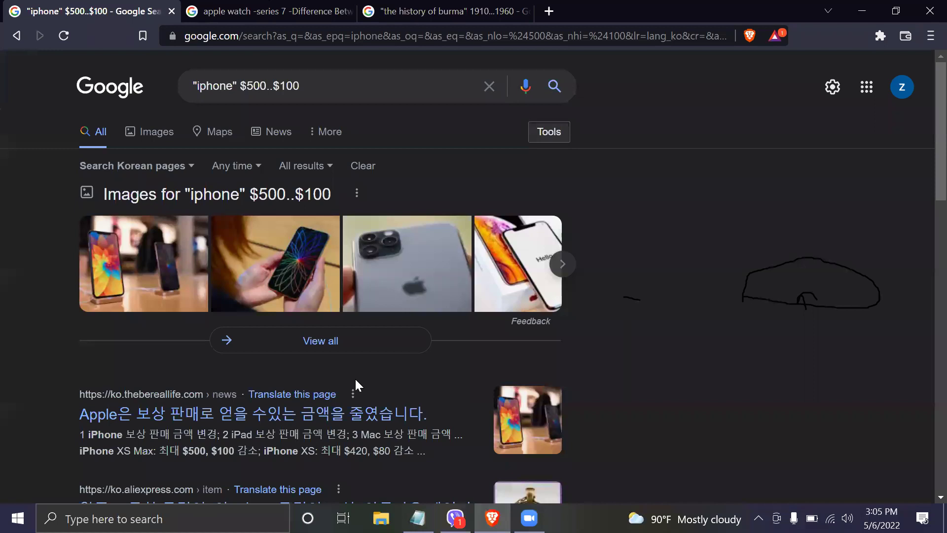
Step: Leave the Korean-language iphone results for the filled-in Advanced Search form
{"action": "left_click", "coordinate": [17, 35]}
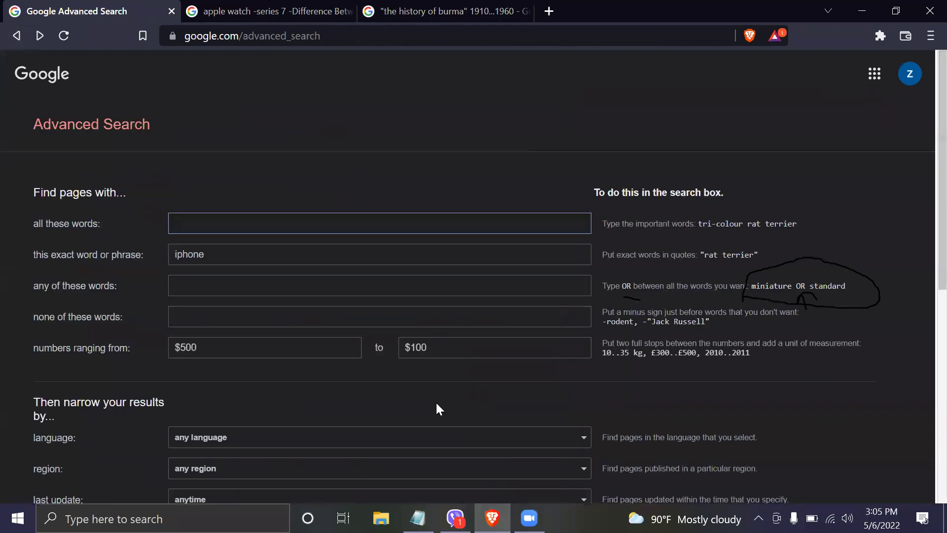
Step: Run the iphone $500 to $100 search restricted to the India region and review the results
{"action": "scroll", "coordinate": [436, 408], "scroll_direction": "down", "scroll_amount": 1}
{"action": "scroll", "coordinate": [436, 408], "scroll_direction": "down", "scroll_amount": 1}
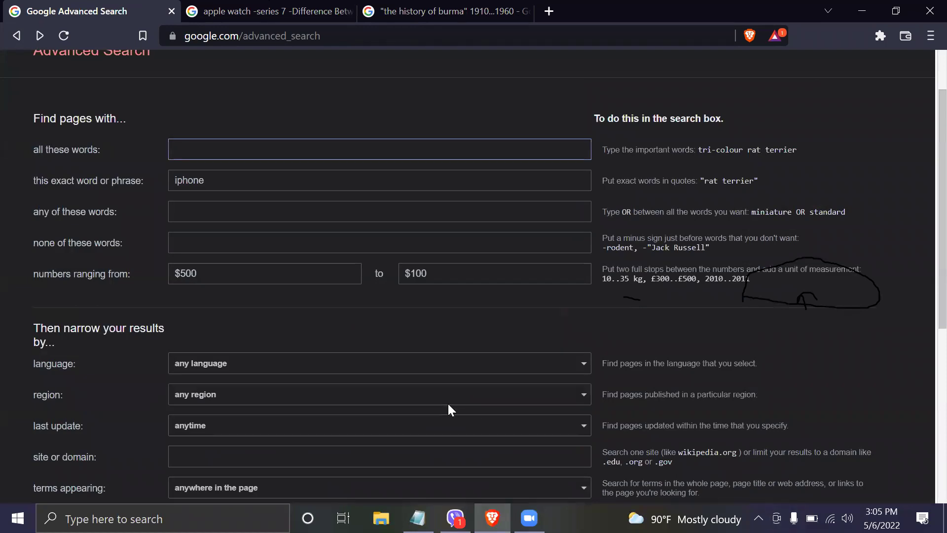
{"action": "left_click", "coordinate": [582, 397]}
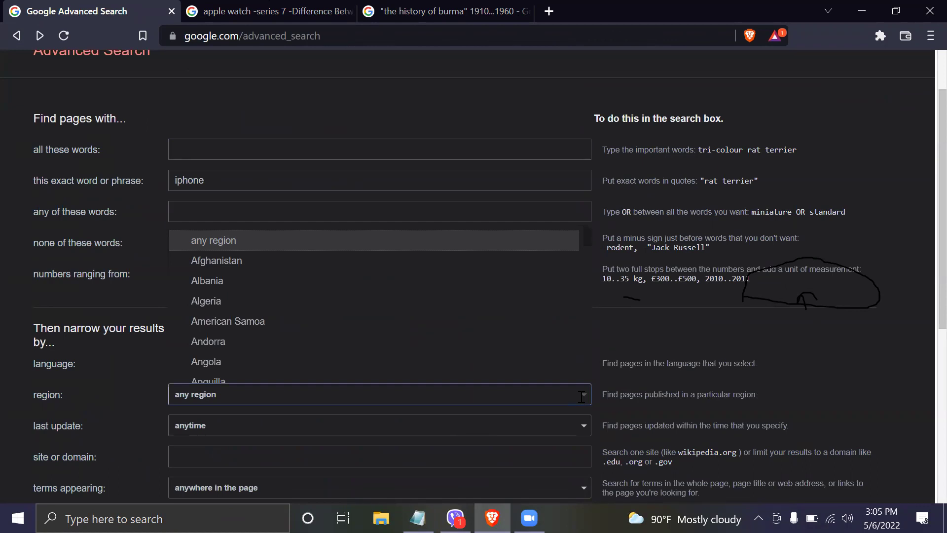
{"action": "scroll", "coordinate": [409, 374], "scroll_direction": "down", "scroll_amount": 5}
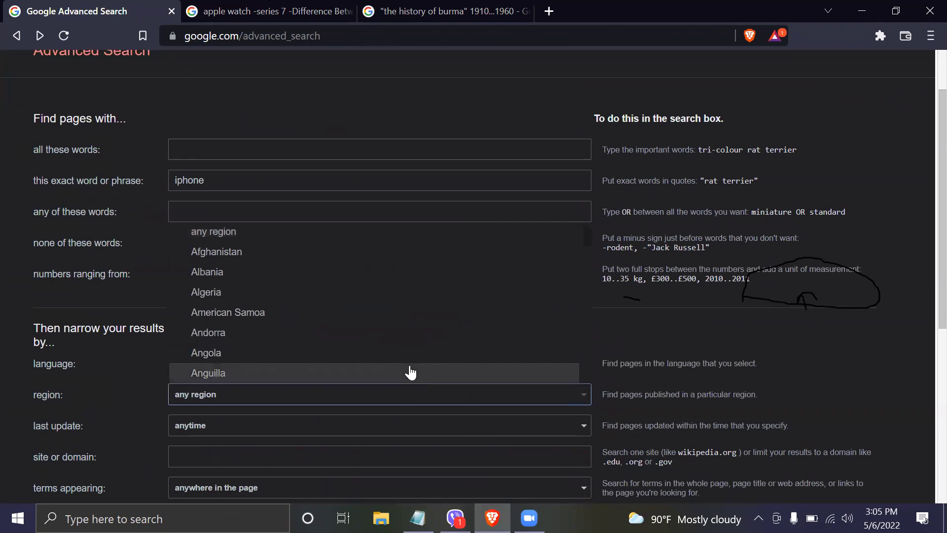
{"action": "scroll", "coordinate": [411, 373], "scroll_direction": "down", "scroll_amount": 15}
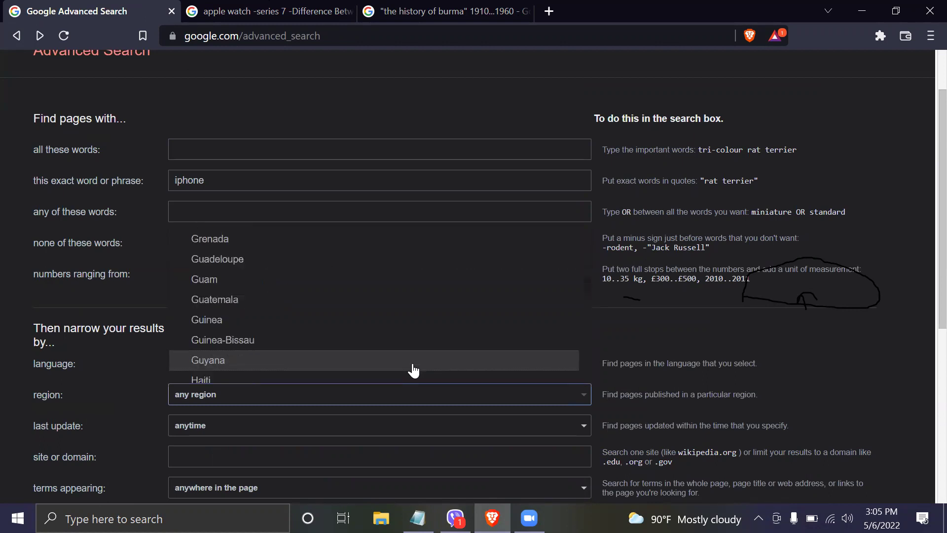
{"action": "scroll", "coordinate": [413, 373], "scroll_direction": "down", "scroll_amount": 3}
{"action": "scroll", "coordinate": [212, 370], "scroll_direction": "up", "scroll_amount": 4}
{"action": "scroll", "coordinate": [227, 336], "scroll_direction": "down", "scroll_amount": 2}
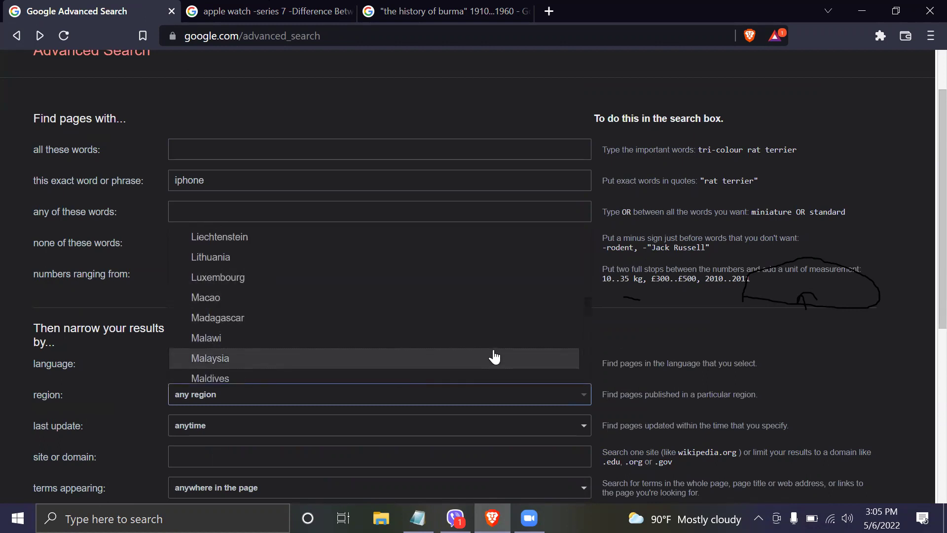
{"action": "scroll", "coordinate": [247, 310], "scroll_direction": "up", "scroll_amount": 3}
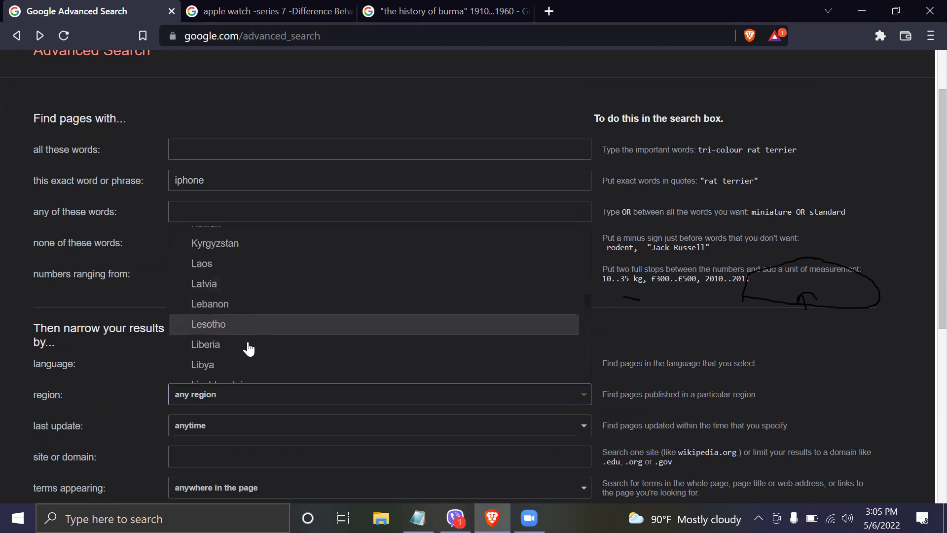
{"action": "scroll", "coordinate": [251, 332], "scroll_direction": "up", "scroll_amount": 1}
{"action": "scroll", "coordinate": [251, 332], "scroll_direction": "down", "scroll_amount": 4}
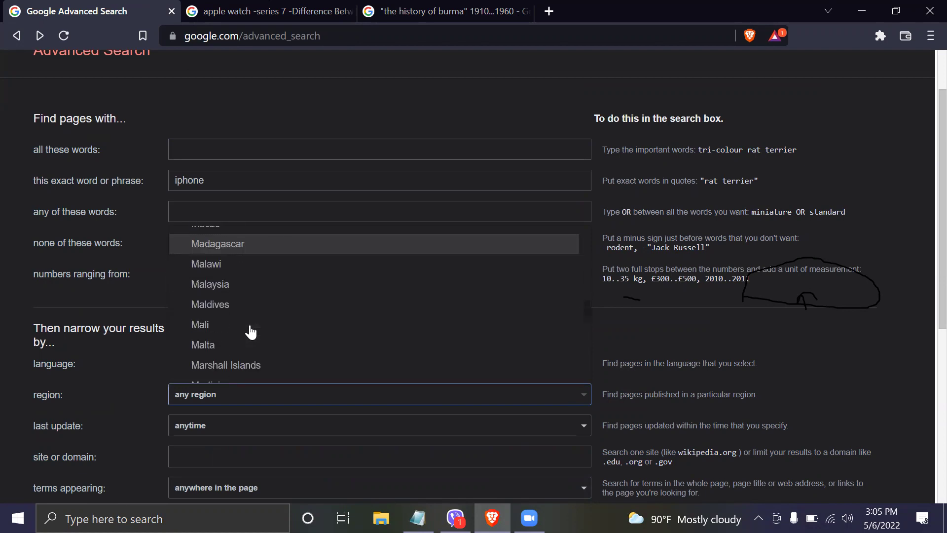
{"action": "scroll", "coordinate": [251, 332], "scroll_direction": "up", "scroll_amount": 6}
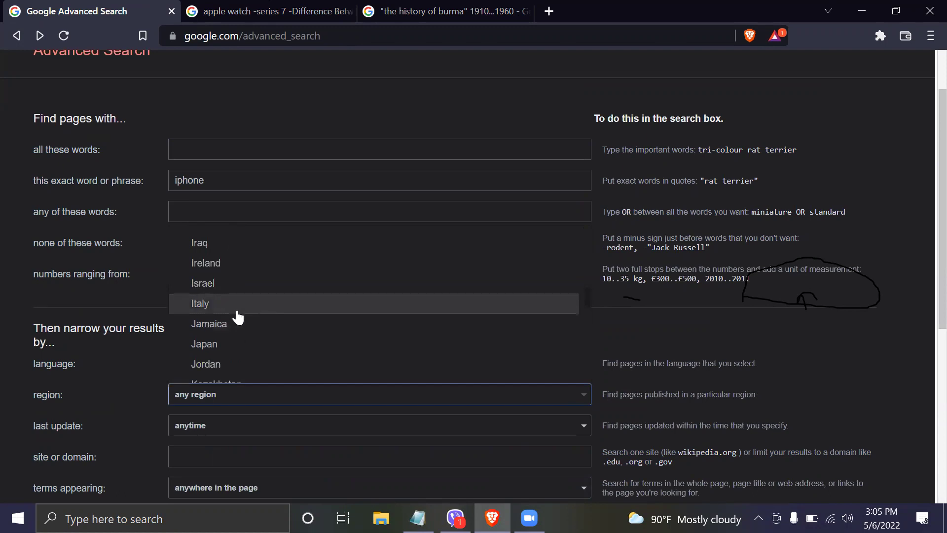
{"action": "scroll", "coordinate": [239, 318], "scroll_direction": "up", "scroll_amount": 1}
{"action": "left_click", "coordinate": [201, 257]}
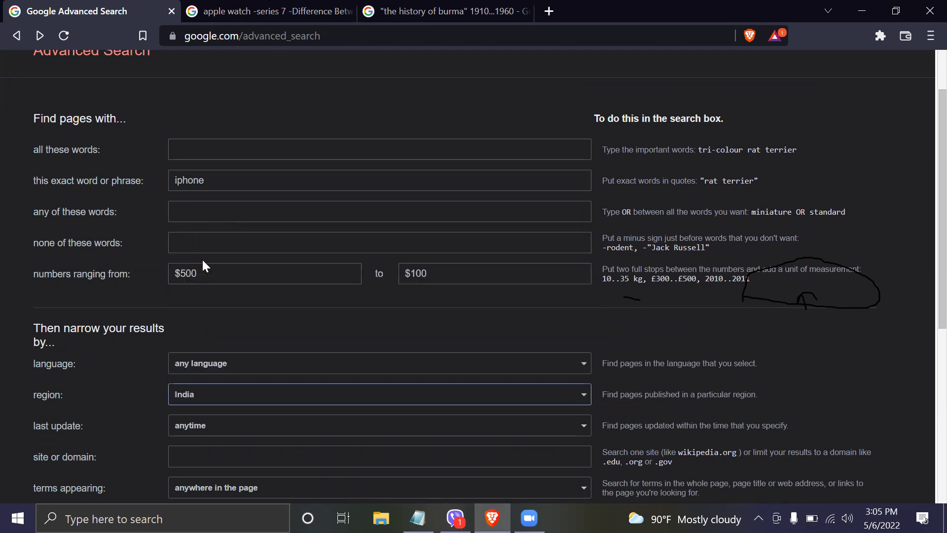
{"action": "key", "text": "space"}
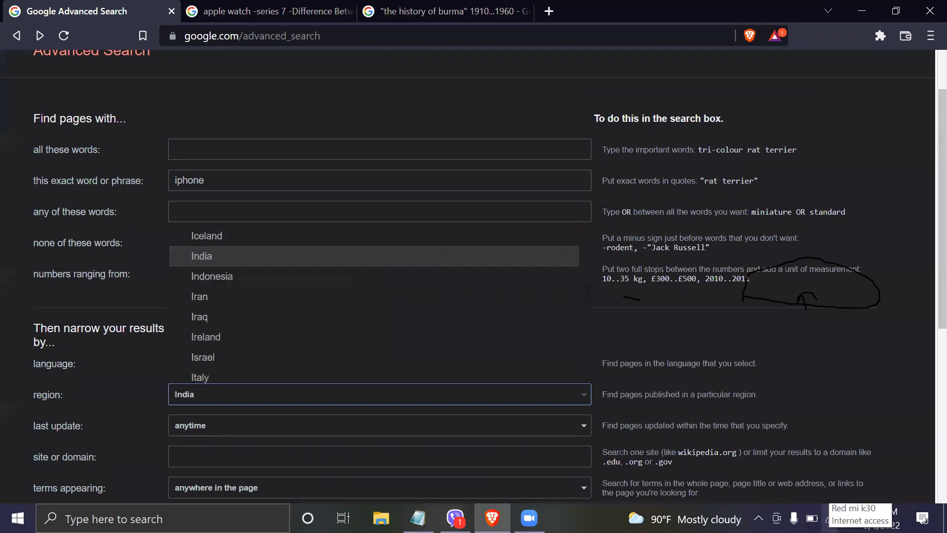
{"action": "left_click", "coordinate": [894, 384]}
{"action": "scroll", "coordinate": [798, 406], "scroll_direction": "down", "scroll_amount": 6}
{"action": "left_click", "coordinate": [540, 324]}
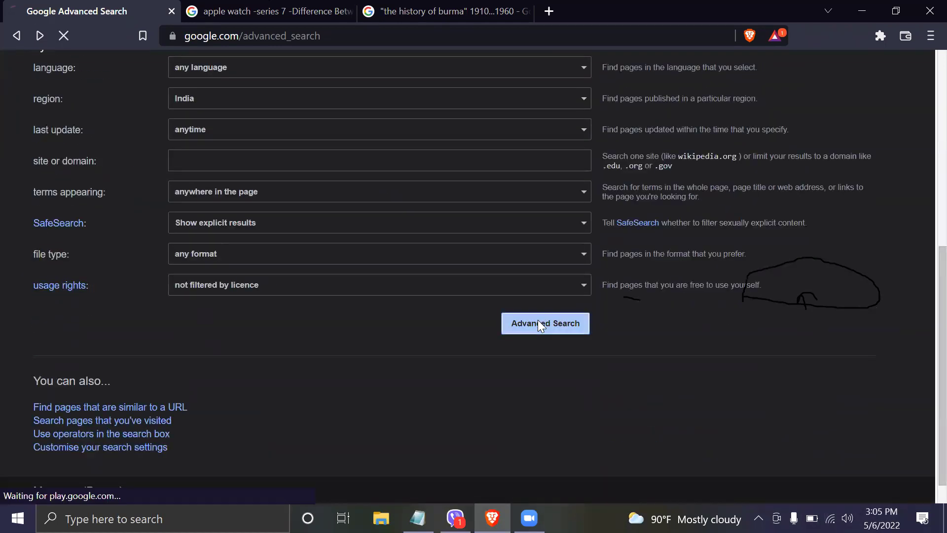
{"action": "scroll", "coordinate": [324, 388], "scroll_direction": "down", "scroll_amount": 1}
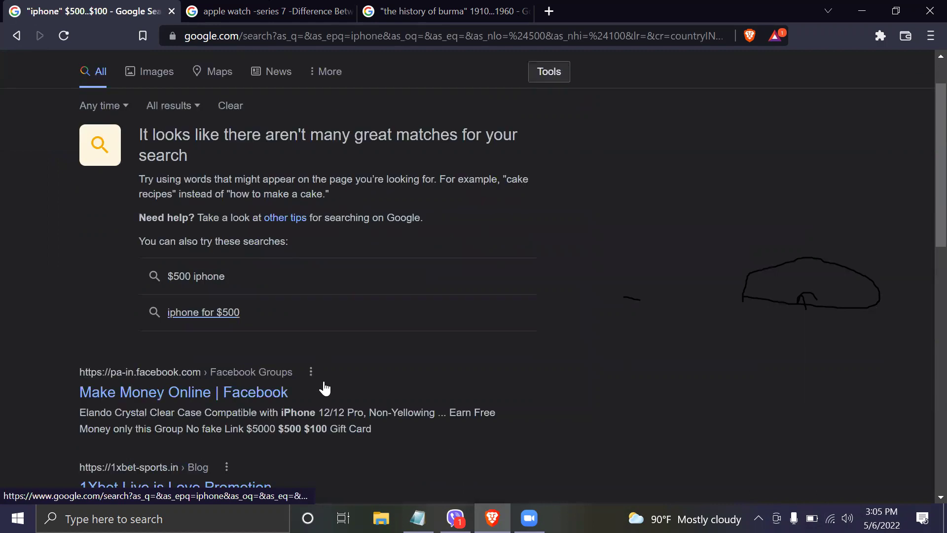
{"action": "scroll", "coordinate": [324, 389], "scroll_direction": "down", "scroll_amount": 6}
{"action": "scroll", "coordinate": [326, 387], "scroll_direction": "up", "scroll_amount": 2}
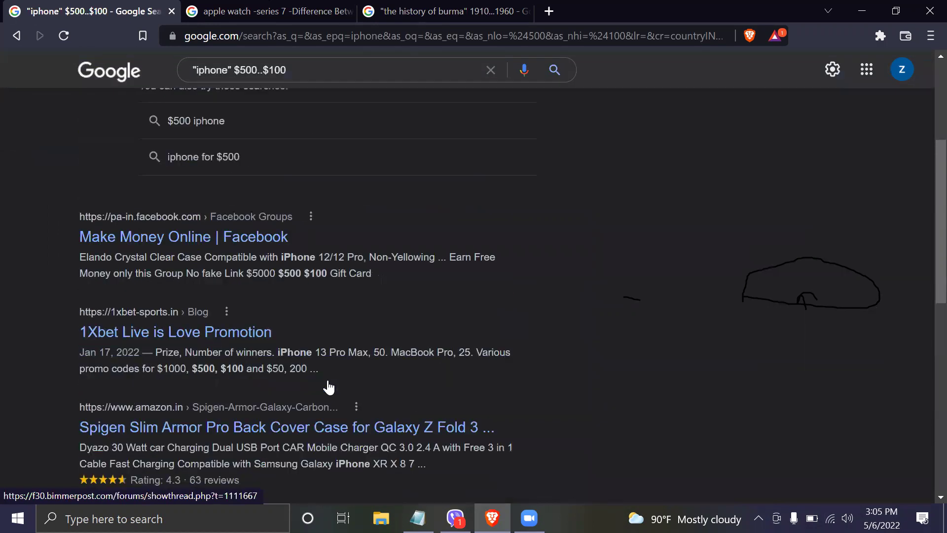
{"action": "scroll", "coordinate": [329, 387], "scroll_direction": "up", "scroll_amount": 6}
Step: Return to the form and delete 'iphone' from the exact-phrase box
{"action": "left_click", "coordinate": [16, 36]}
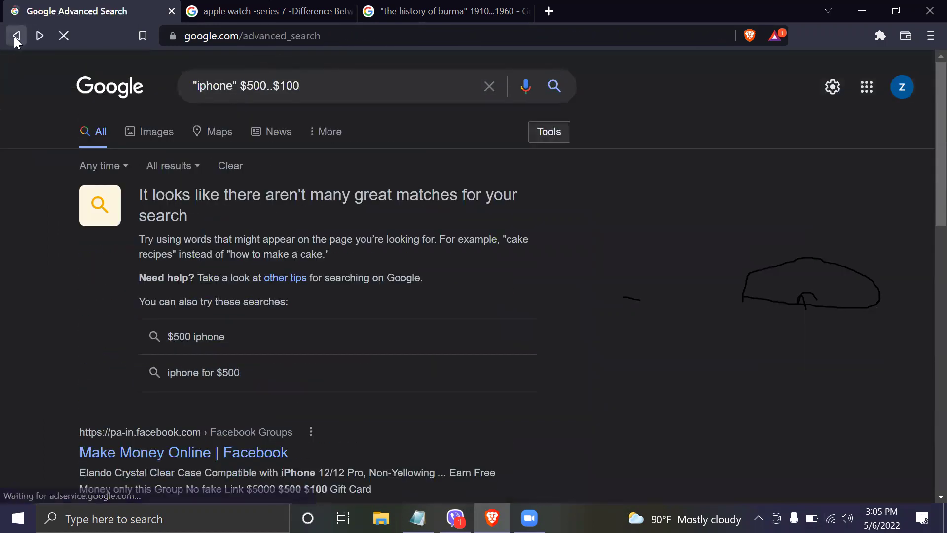
{"action": "left_click_drag", "start_coordinate": [290, 274], "coordinate": [105, 262]}
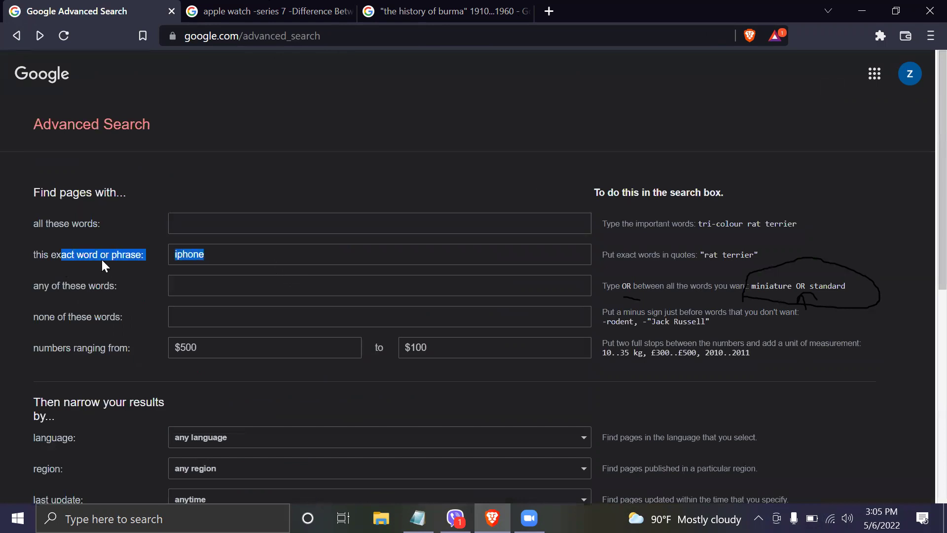
{"action": "left_click", "coordinate": [245, 256]}
{"action": "key", "text": "BackSpace"}
{"action": "key", "text": "BackSpace"}
{"action": "key", "text": "BackSpace"}
{"action": "key", "text": "BackSpace"}
{"action": "key", "text": "BackSpace"}
{"action": "key", "text": "BackSpace"}
Step: Enter 'the history of burma' as the exact phrase with numbers ranging 1910 to 2020
{"action": "type", "text": "the"}
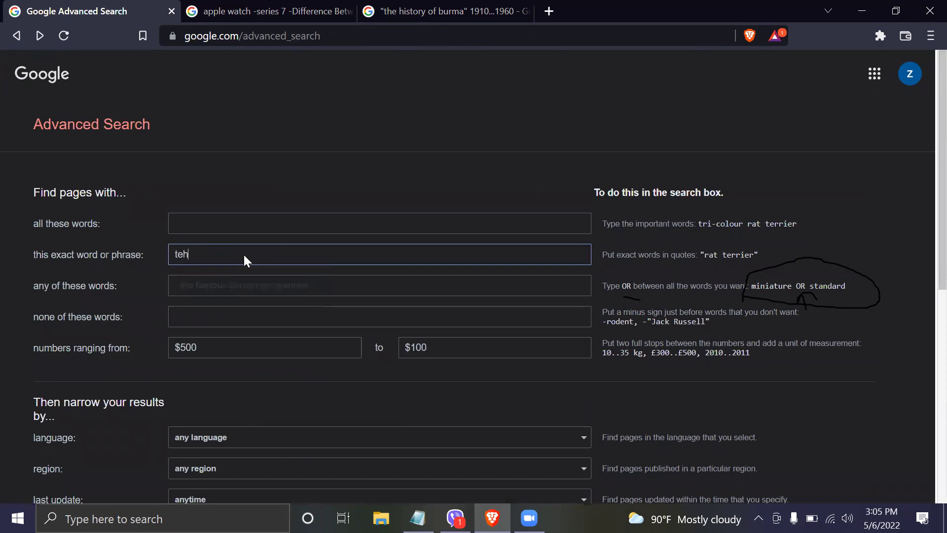
{"action": "key", "text": "BackSpace"}
{"action": "type", "text": "e "}
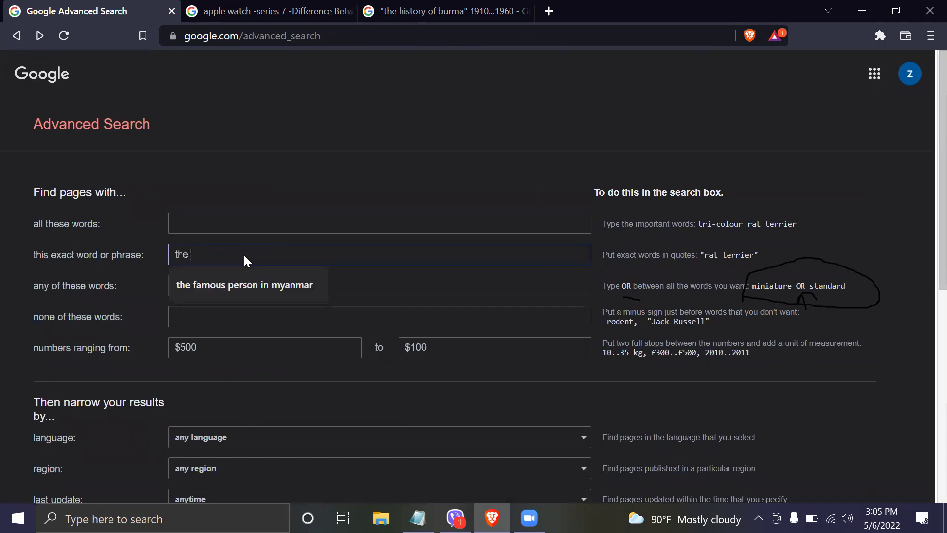
{"action": "type", "text": "history of burma"}
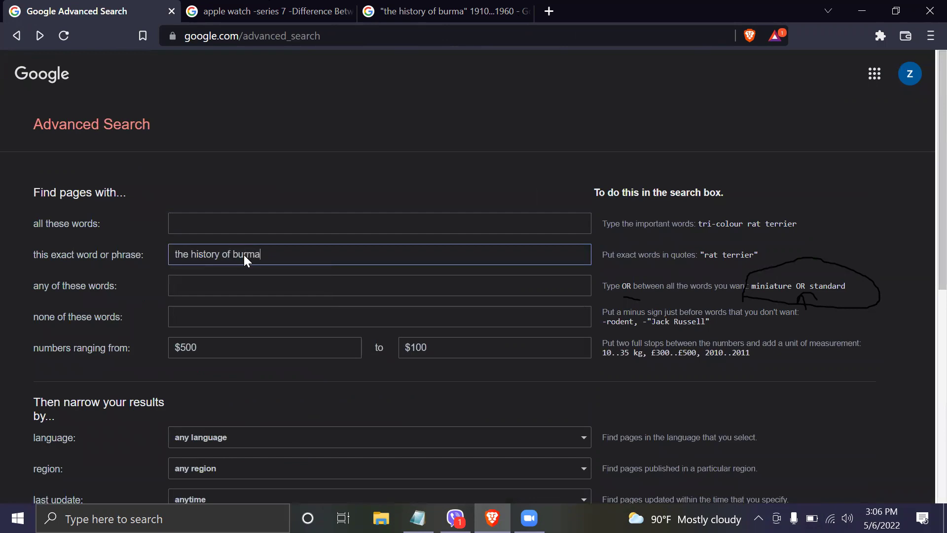
{"action": "key", "text": "Tab"}
{"action": "key", "text": "Tab"}
{"action": "key", "text": "Tab"}
{"action": "type", "text": "1910"}
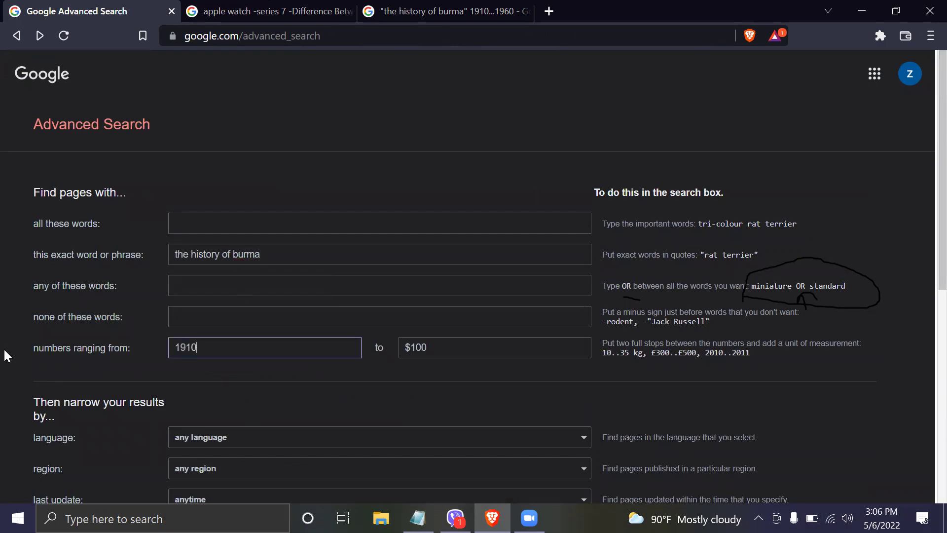
{"action": "key", "text": "Tab"}
{"action": "type", "text": "23"}
{"action": "type", "text": "6"}
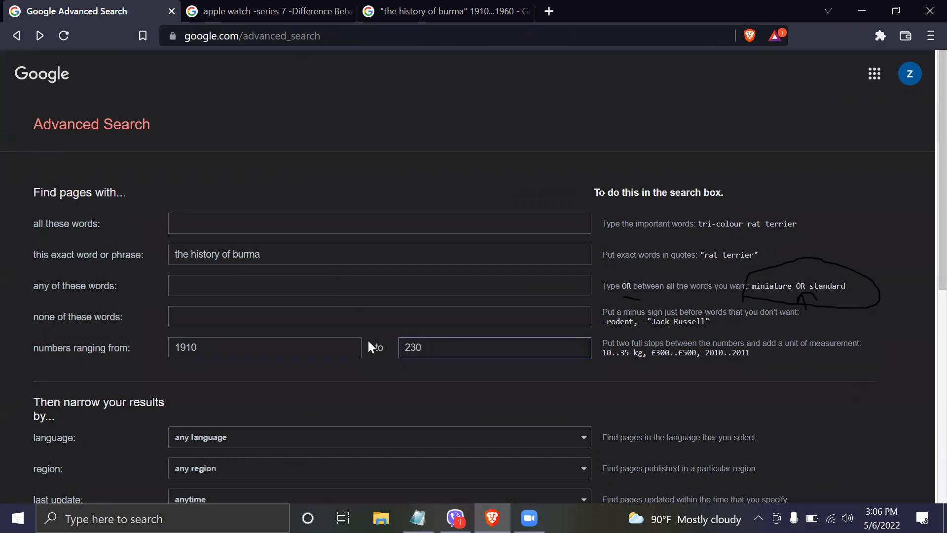
{"action": "key", "text": "BackSpace"}
{"action": "key", "text": "BackSpace"}
{"action": "type", "text": "020"}
{"action": "scroll", "coordinate": [550, 280], "scroll_direction": "down", "scroll_amount": 8}
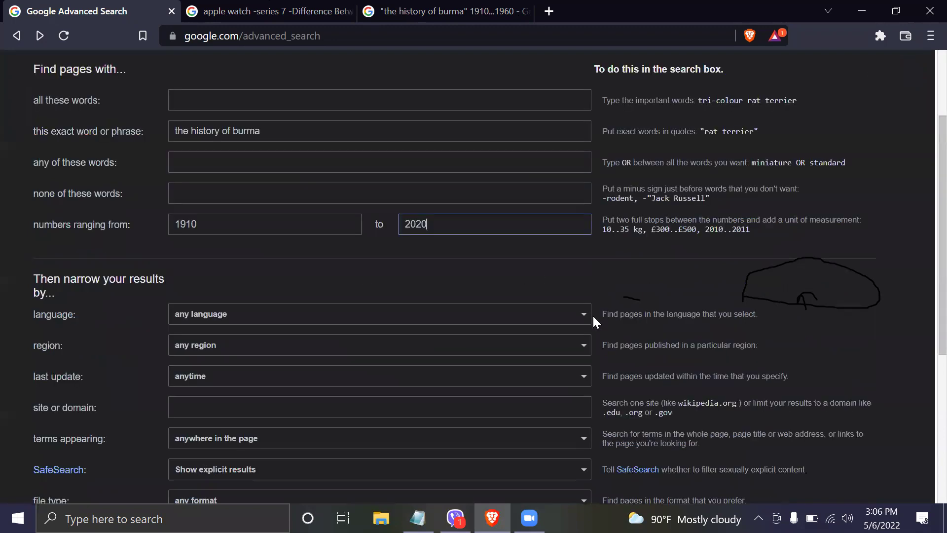
Step: Run the search and browse the roughly 87,800 results for 'the history of burma' 1910..2020
{"action": "left_click", "coordinate": [573, 325]}
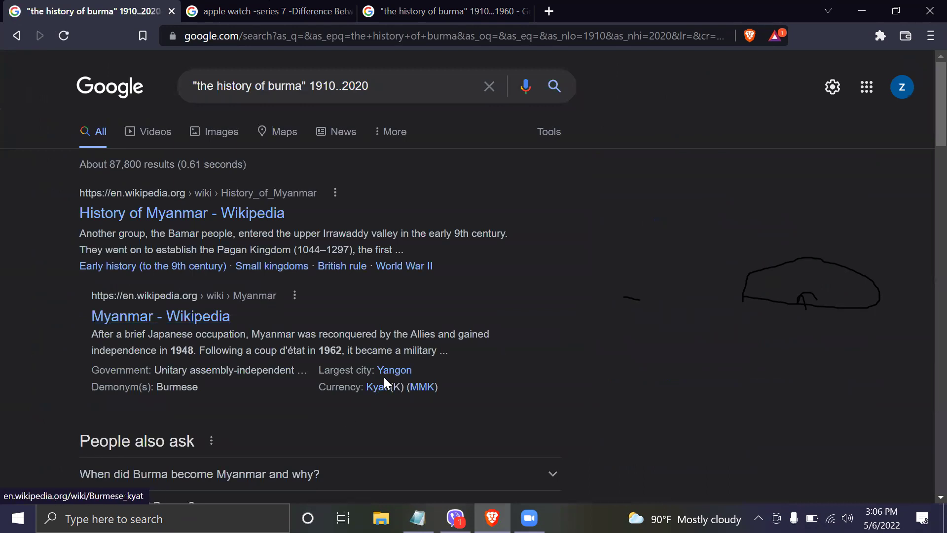
{"action": "scroll", "coordinate": [380, 377], "scroll_direction": "down", "scroll_amount": 7}
{"action": "scroll", "coordinate": [369, 382], "scroll_direction": "down", "scroll_amount": 15}
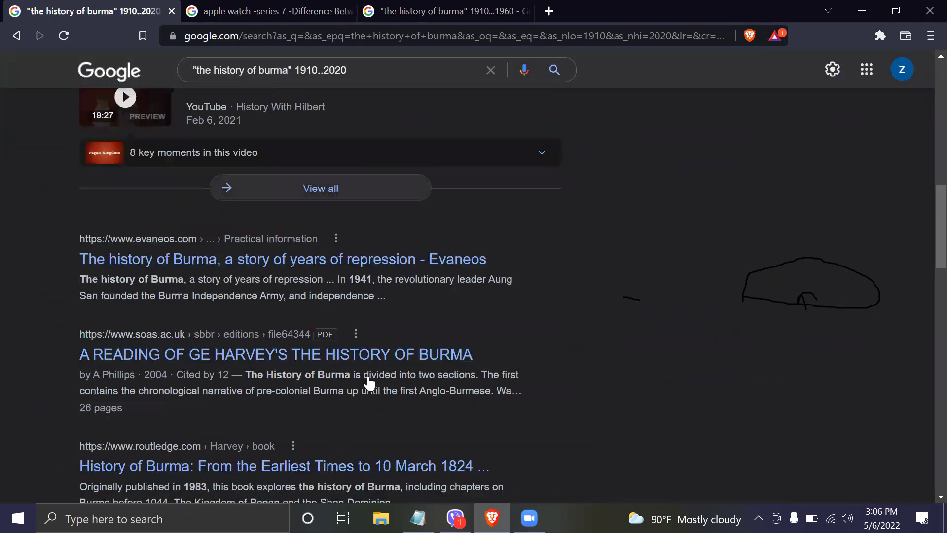
{"action": "scroll", "coordinate": [363, 380], "scroll_direction": "up", "scroll_amount": 12}
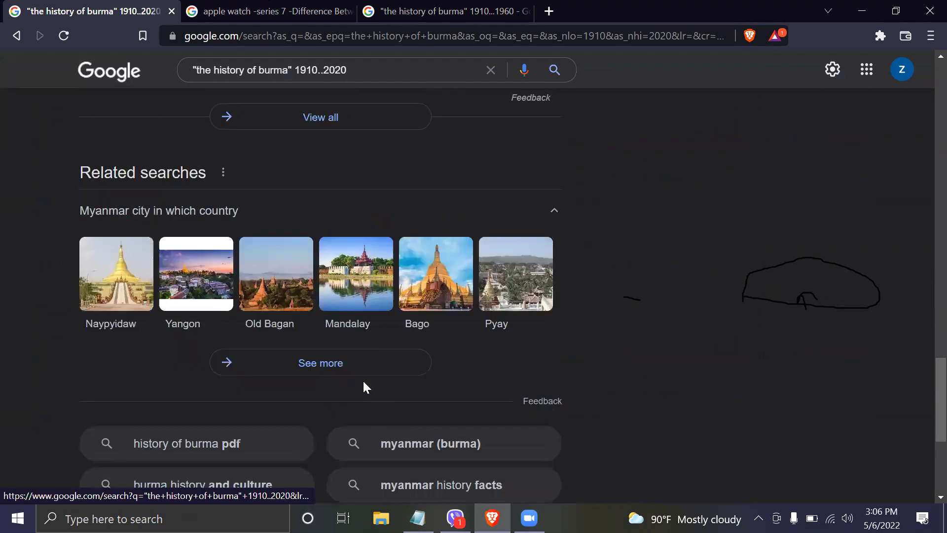
{"action": "scroll", "coordinate": [29, 74], "scroll_direction": "up", "scroll_amount": 9}
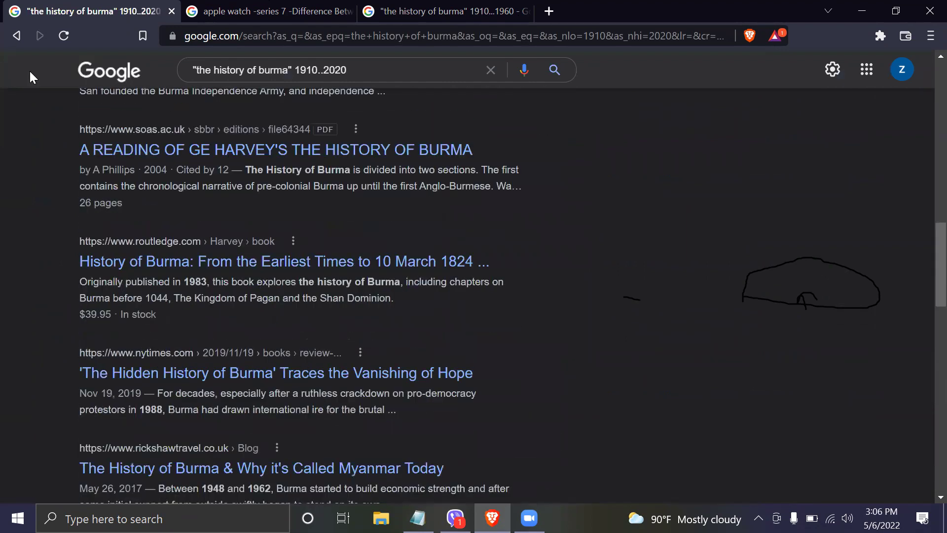
{"action": "scroll", "coordinate": [376, 449], "scroll_direction": "down", "scroll_amount": 2}
{"action": "scroll", "coordinate": [375, 449], "scroll_direction": "down", "scroll_amount": 2}
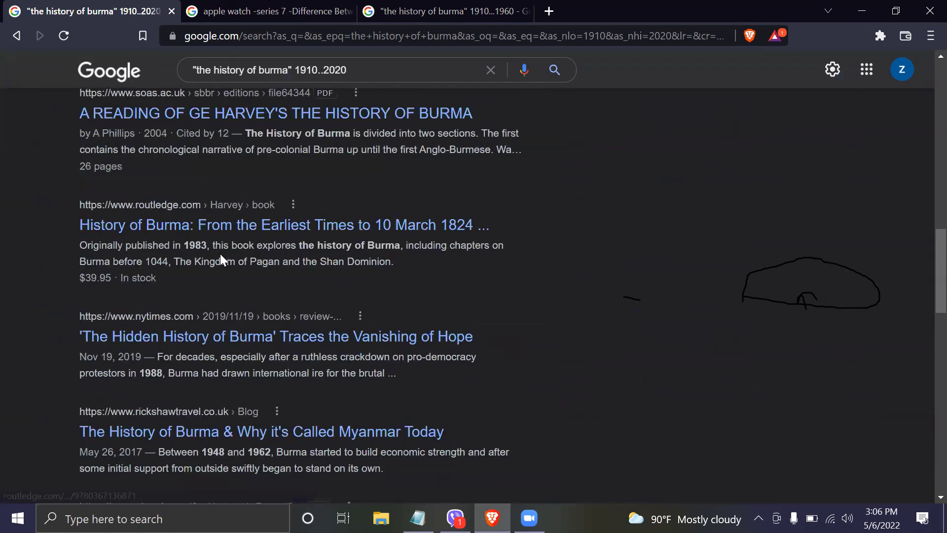
Step: Back on the form, replace the exact phrase with 'CNN interview in myanmar'
{"action": "left_click", "coordinate": [16, 36]}
{"action": "scroll", "coordinate": [262, 395], "scroll_direction": "down", "scroll_amount": 2}
{"action": "scroll", "coordinate": [262, 395], "scroll_direction": "down", "scroll_amount": 1}
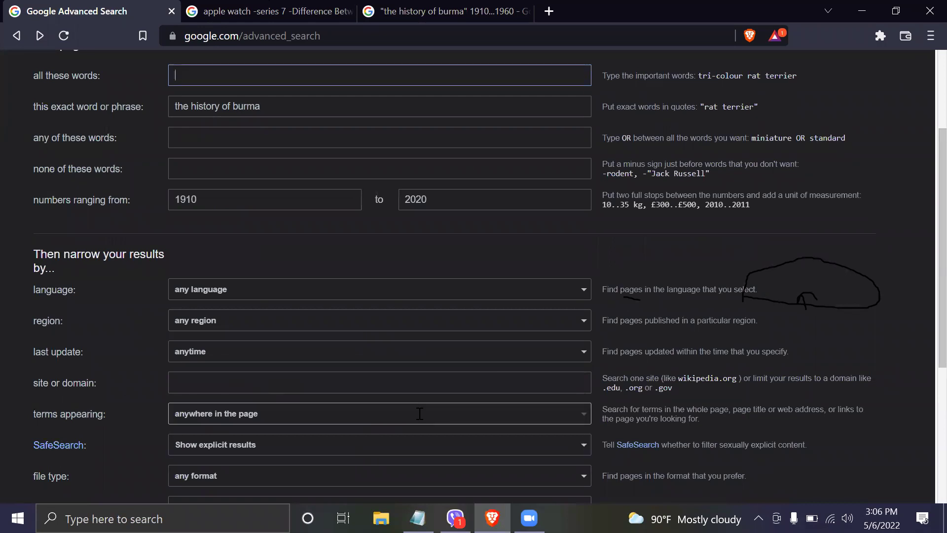
{"action": "scroll", "coordinate": [420, 414], "scroll_direction": "up", "scroll_amount": 3}
{"action": "key", "text": "Tab"}
{"action": "key", "text": "BackSpace"}
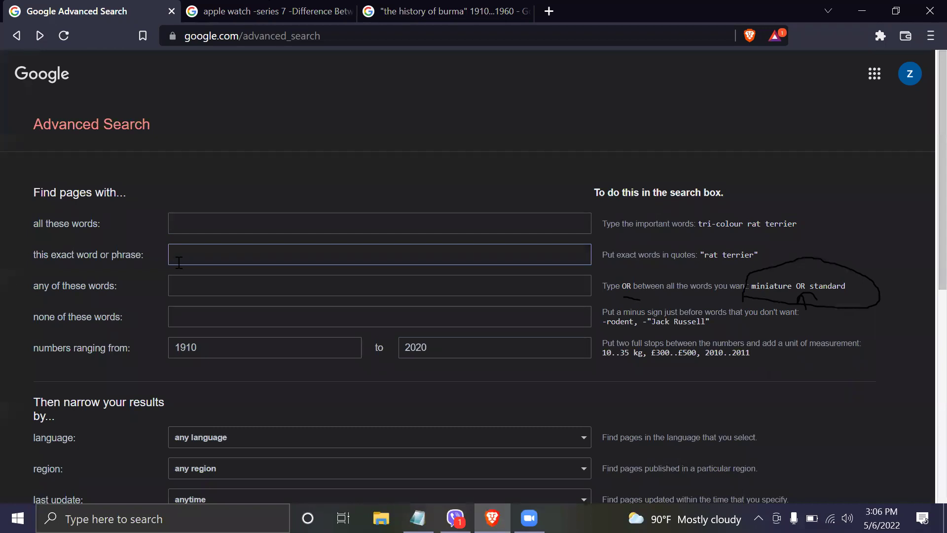
{"action": "type", "text": "CNN intervi"}
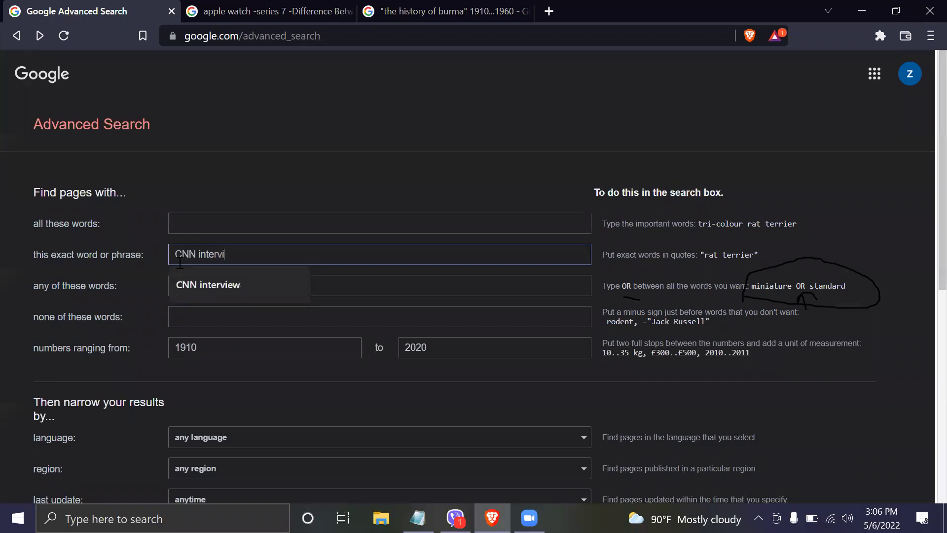
{"action": "type", "text": "ew in myanm"}
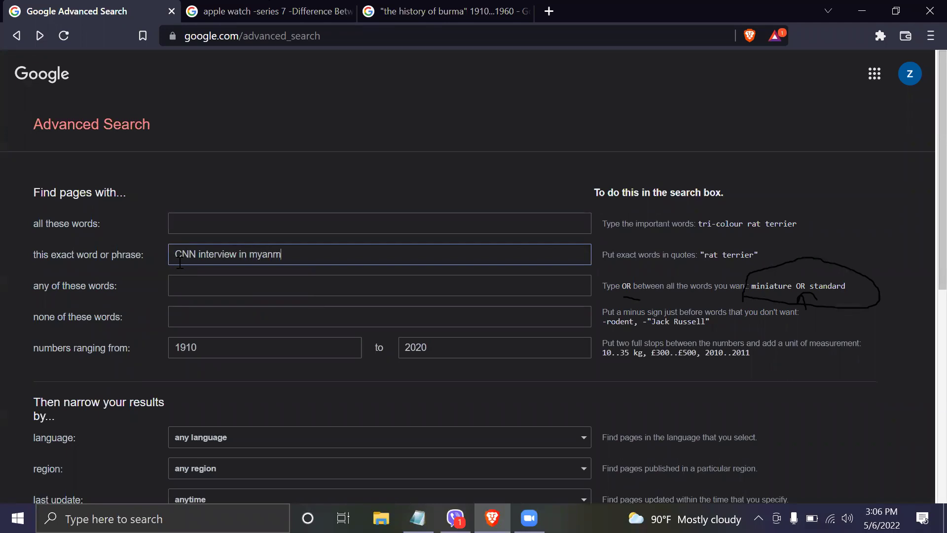
{"action": "type", "text": "ar"}
{"action": "scroll", "coordinate": [298, 407], "scroll_direction": "down", "scroll_amount": 3}
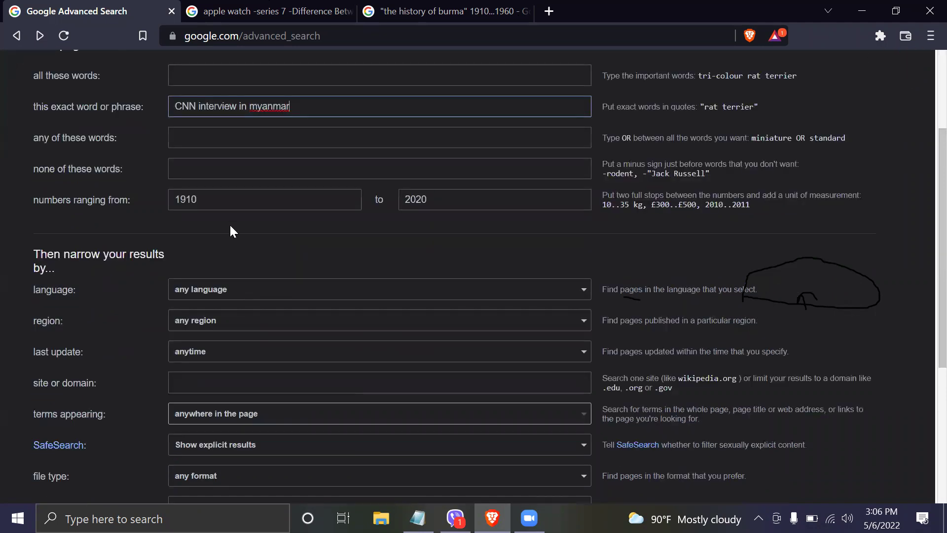
Step: Clear the 1910–2020 number range, set last update to past 24 hours, and search
{"action": "key", "text": "Tab"}
{"action": "key", "text": "Tab"}
{"action": "key", "text": "Tab"}
{"action": "key", "text": "BackSpace"}
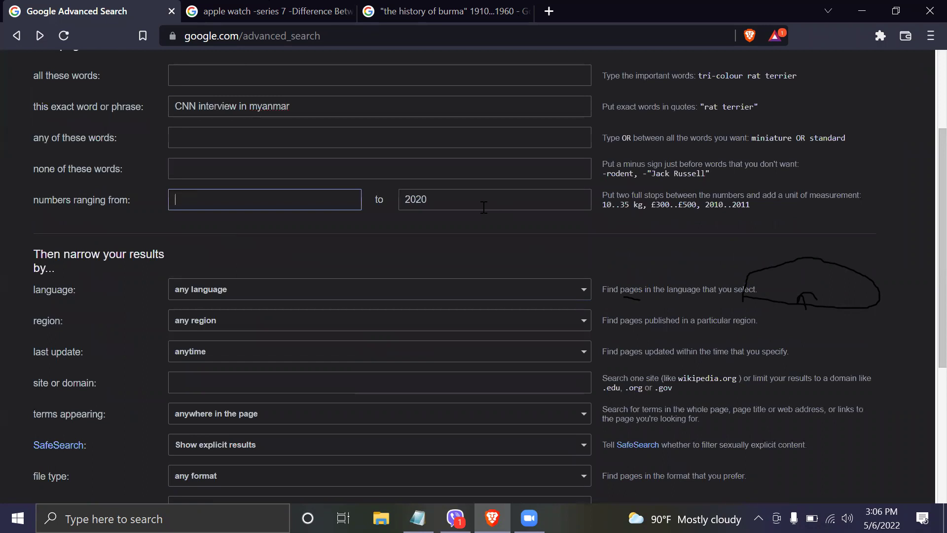
{"action": "key", "text": "Tab"}
{"action": "key", "text": "BackSpace"}
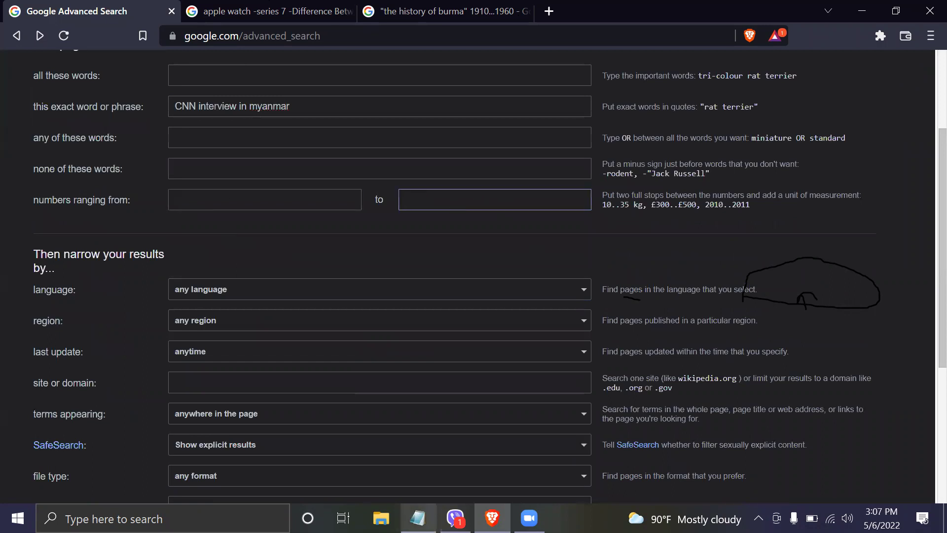
{"action": "left_click", "coordinate": [196, 352]}
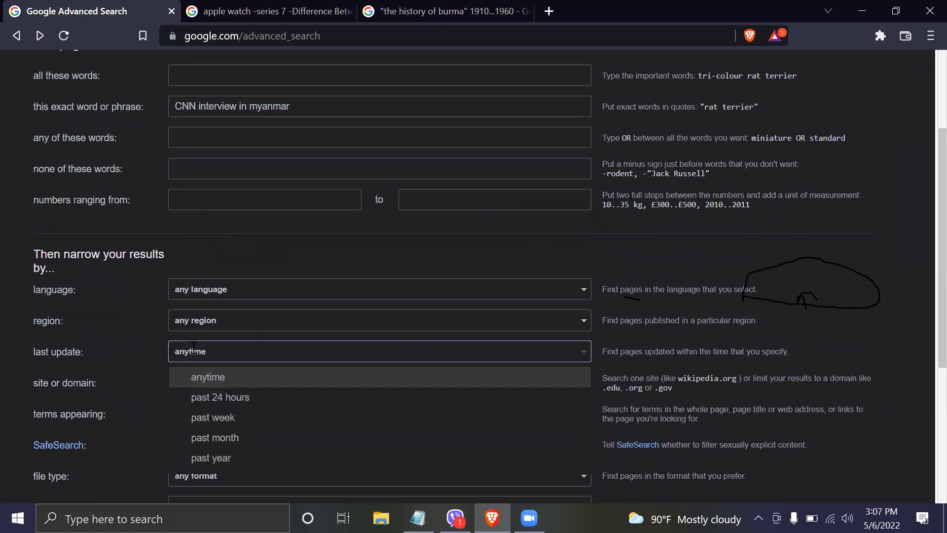
{"action": "left_click", "coordinate": [240, 419]}
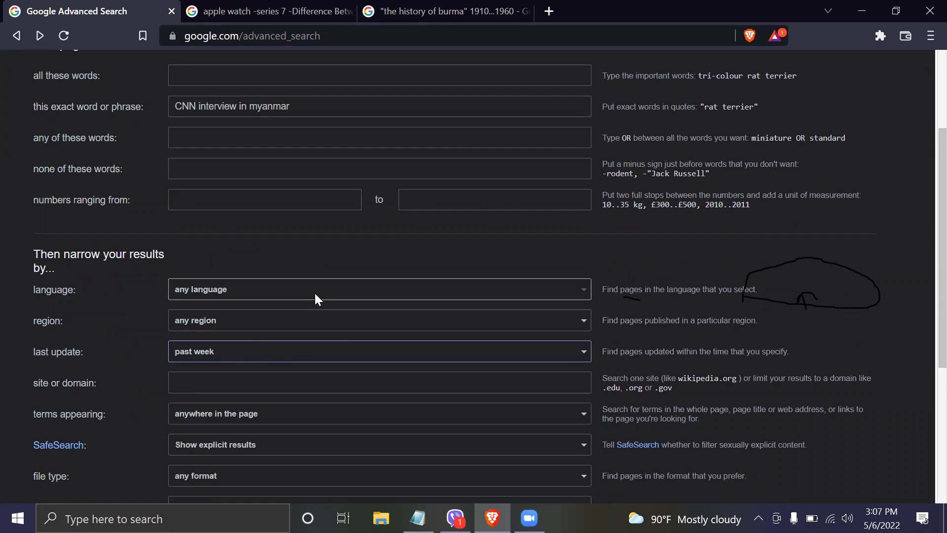
{"action": "left_click", "coordinate": [282, 351]}
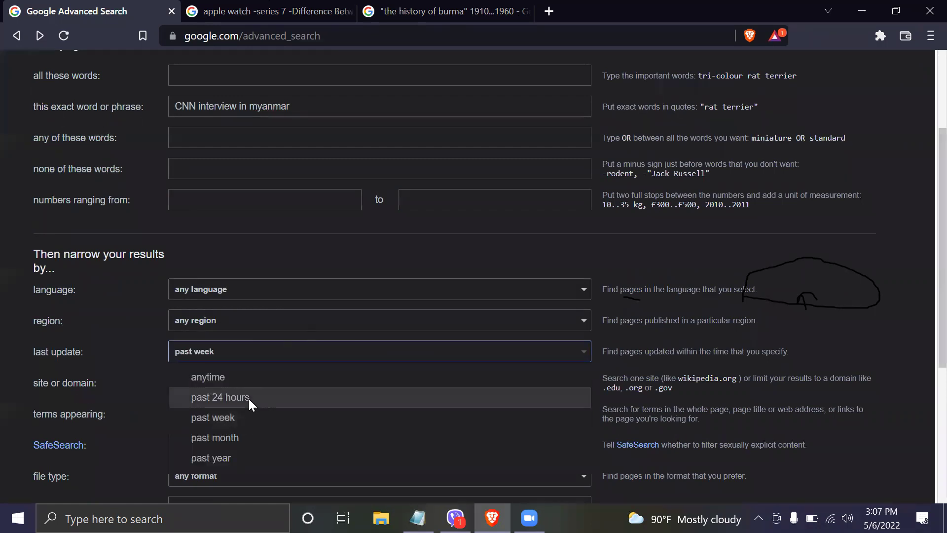
{"action": "left_click", "coordinate": [249, 398]}
{"action": "scroll", "coordinate": [360, 481], "scroll_direction": "down", "scroll_amount": 3}
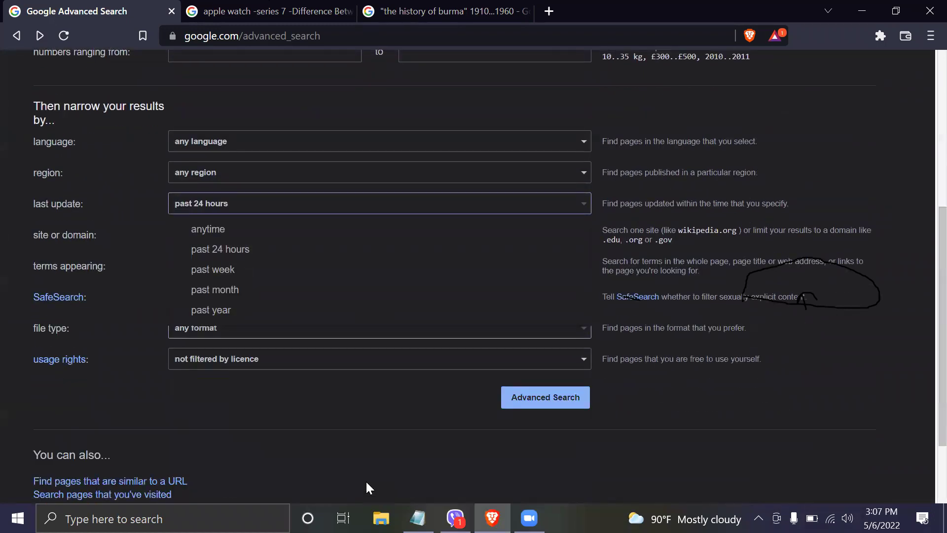
{"action": "left_click", "coordinate": [554, 397]}
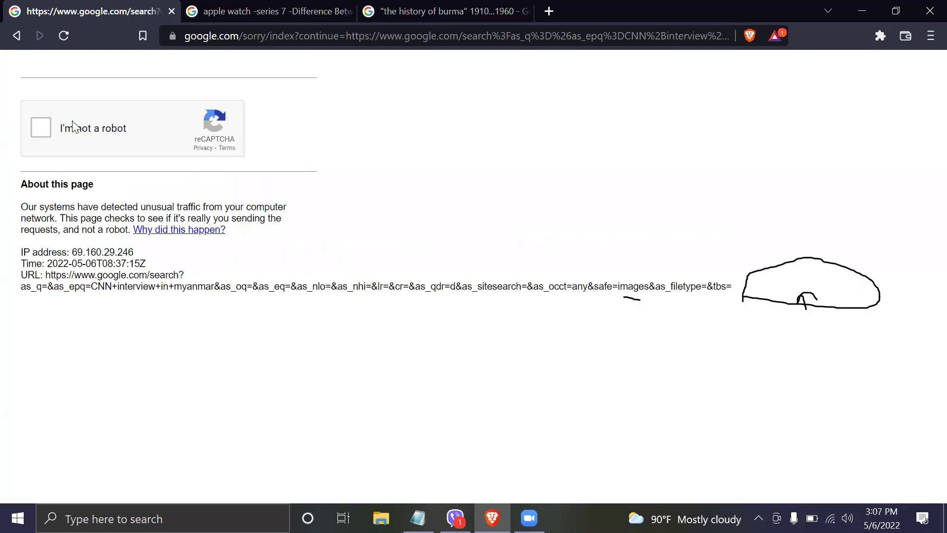
Step: Pass the robot check by selecting the three stairs images and verifying
{"action": "left_click", "coordinate": [39, 127]}
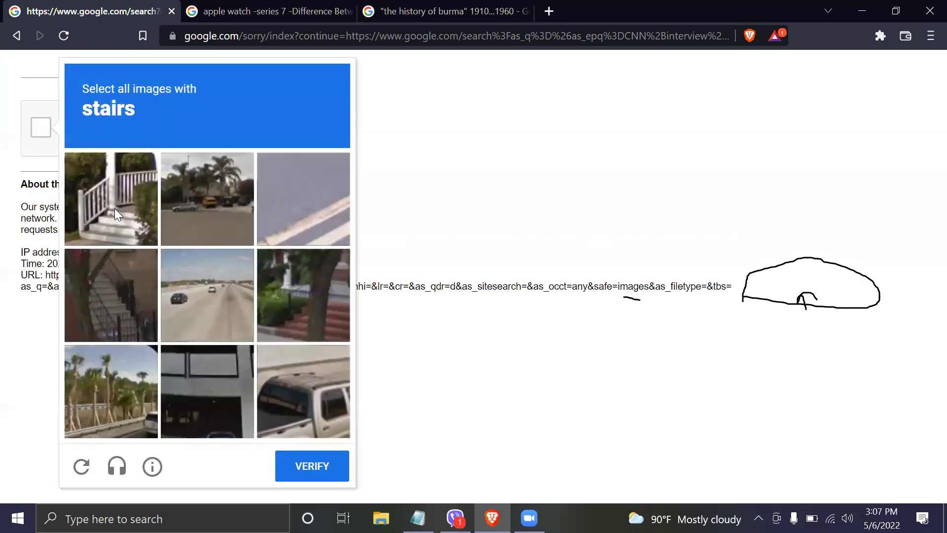
{"action": "left_click", "coordinate": [115, 208]}
{"action": "left_click", "coordinate": [289, 315]}
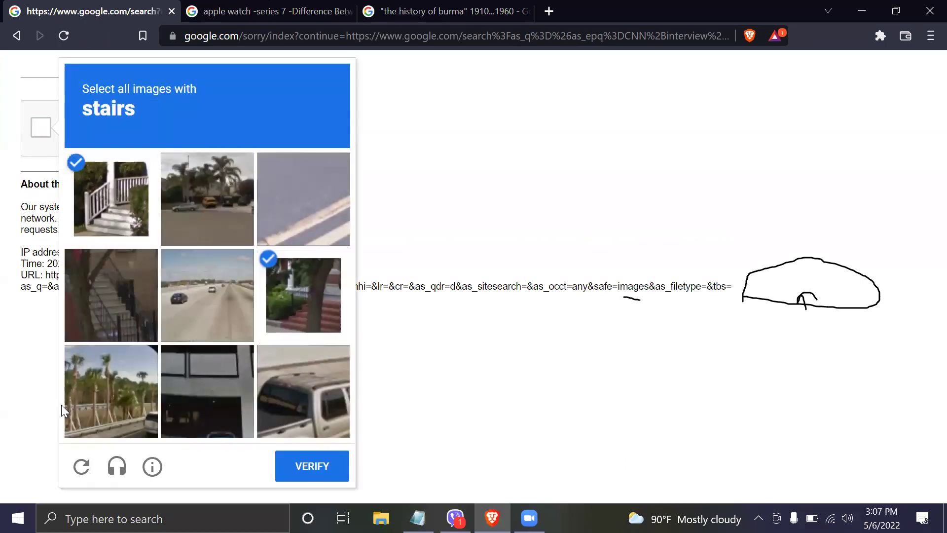
{"action": "left_click", "coordinate": [85, 316]}
{"action": "left_click", "coordinate": [306, 471]}
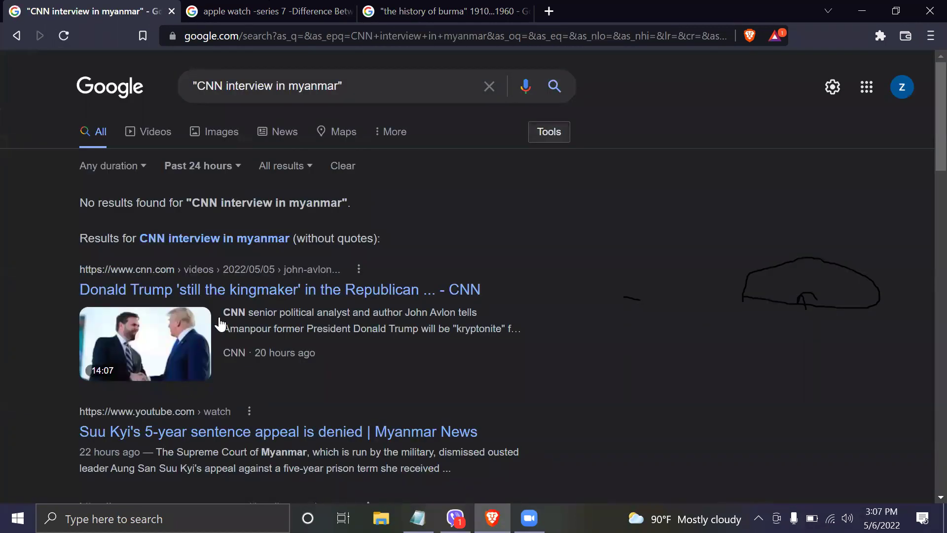
Step: Scroll through the past-24-hours results, highlighting a result's 14-hours age, then go back
{"action": "scroll", "coordinate": [202, 273], "scroll_direction": "down", "scroll_amount": 5}
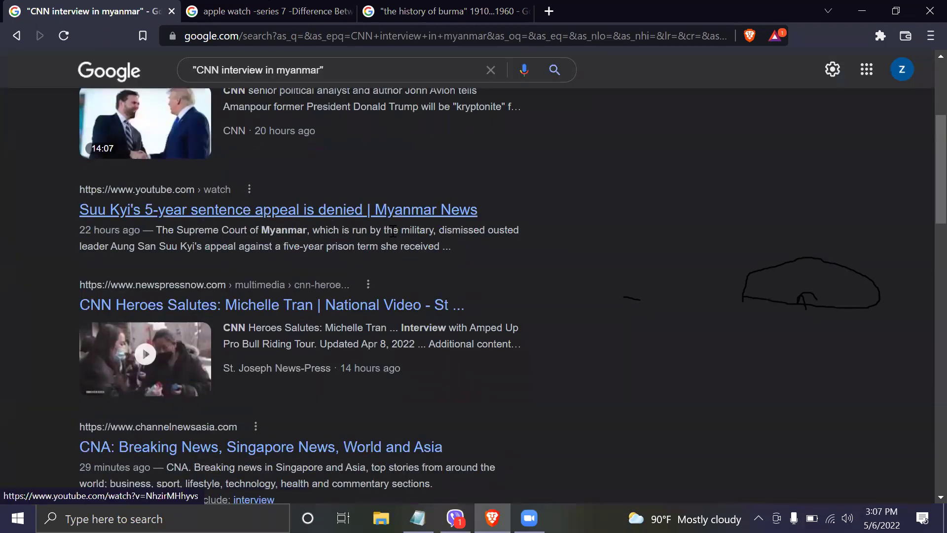
{"action": "scroll", "coordinate": [233, 286], "scroll_direction": "down", "scroll_amount": 8}
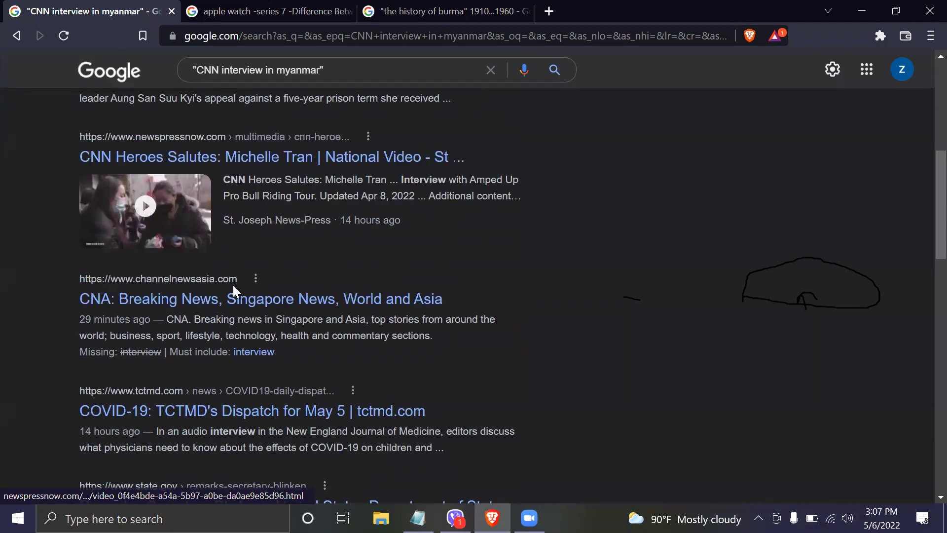
{"action": "scroll", "coordinate": [310, 292], "scroll_direction": "up", "scroll_amount": 6}
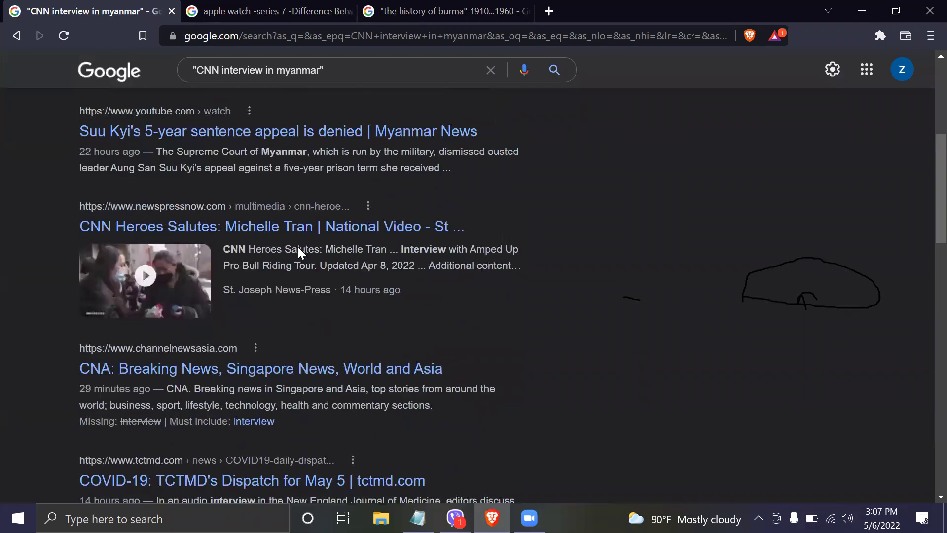
{"action": "scroll", "coordinate": [298, 326], "scroll_direction": "down", "scroll_amount": 13}
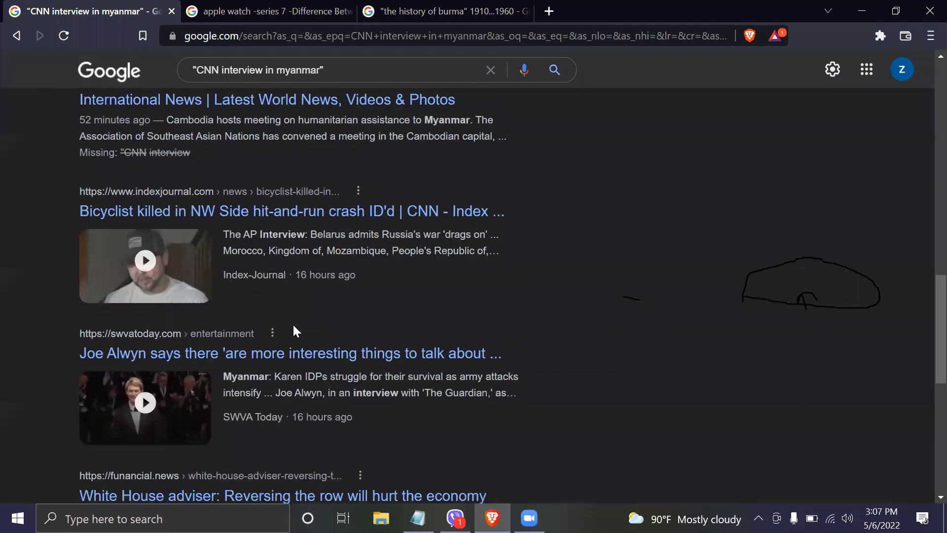
{"action": "scroll", "coordinate": [288, 329], "scroll_direction": "down", "scroll_amount": 10}
{"action": "scroll", "coordinate": [289, 330], "scroll_direction": "up", "scroll_amount": 3}
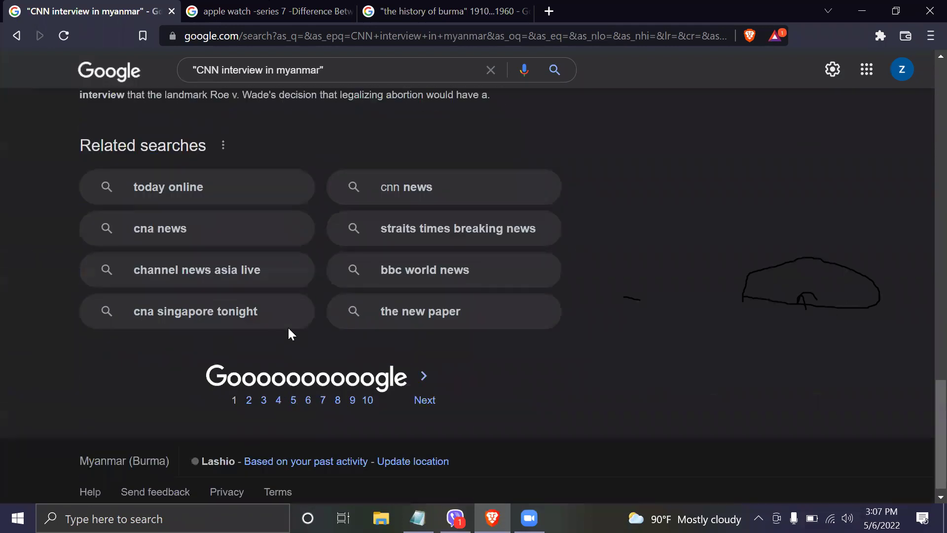
{"action": "scroll", "coordinate": [217, 280], "scroll_direction": "up", "scroll_amount": 20}
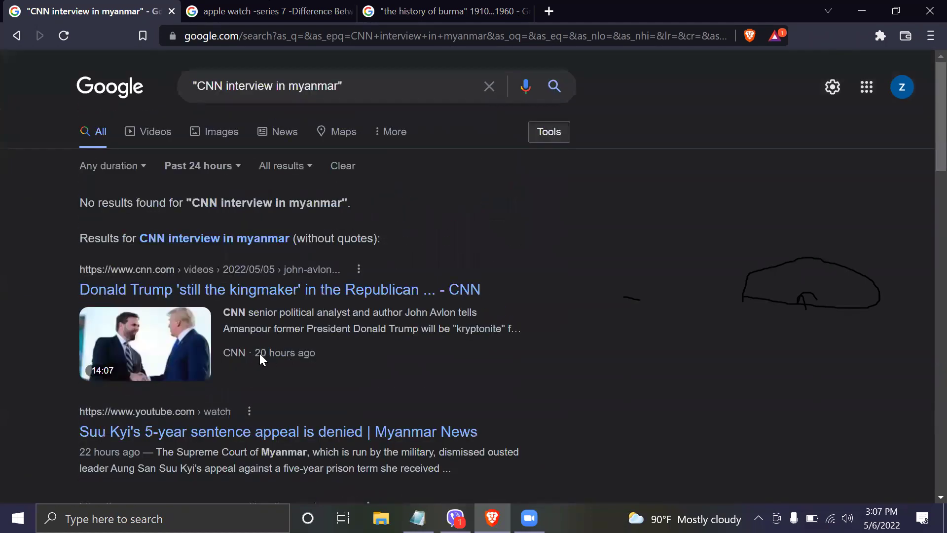
{"action": "left_click_drag", "start_coordinate": [260, 353], "coordinate": [295, 353]}
{"action": "scroll", "coordinate": [293, 358], "scroll_direction": "down", "scroll_amount": 4}
{"action": "scroll", "coordinate": [292, 358], "scroll_direction": "down", "scroll_amount": 2}
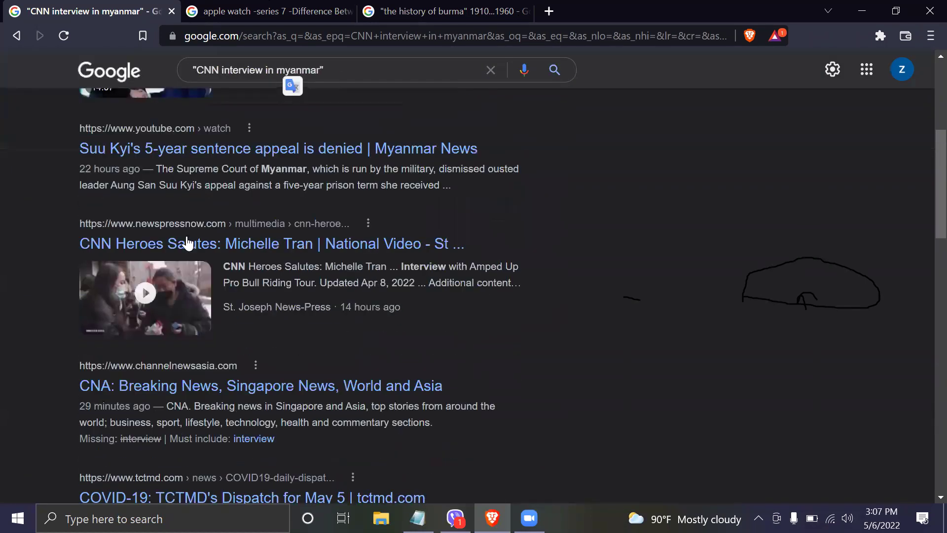
{"action": "left_click_drag", "start_coordinate": [340, 297], "coordinate": [381, 310]}
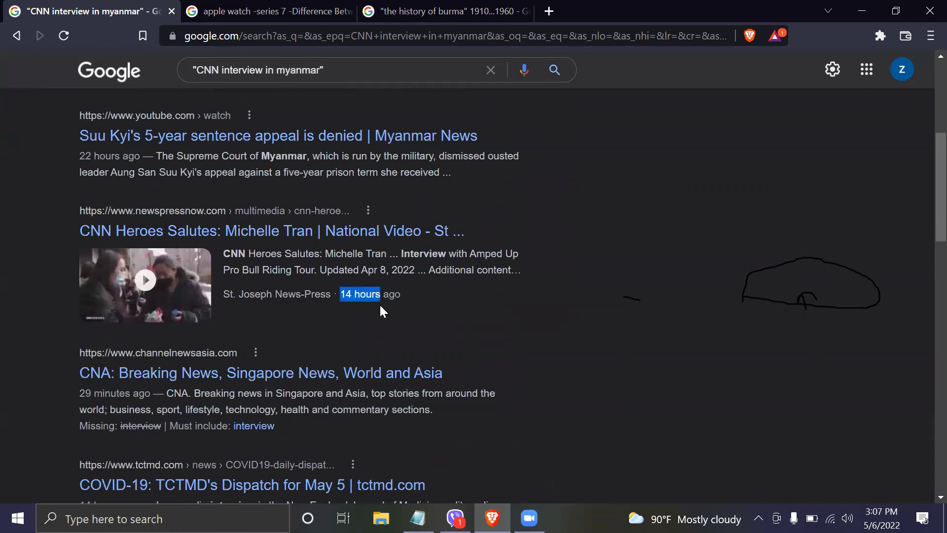
{"action": "scroll", "coordinate": [393, 312], "scroll_direction": "down", "scroll_amount": 5}
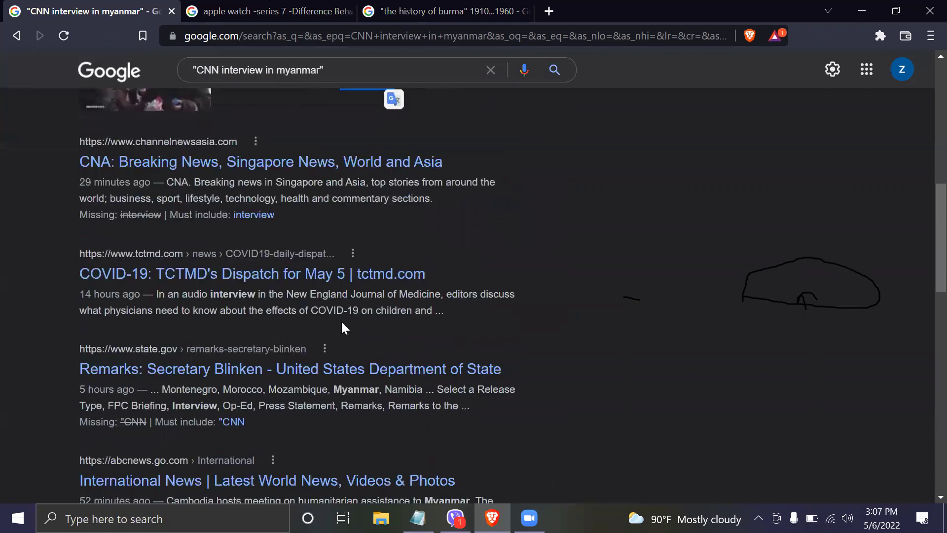
{"action": "scroll", "coordinate": [255, 311], "scroll_direction": "down", "scroll_amount": 4}
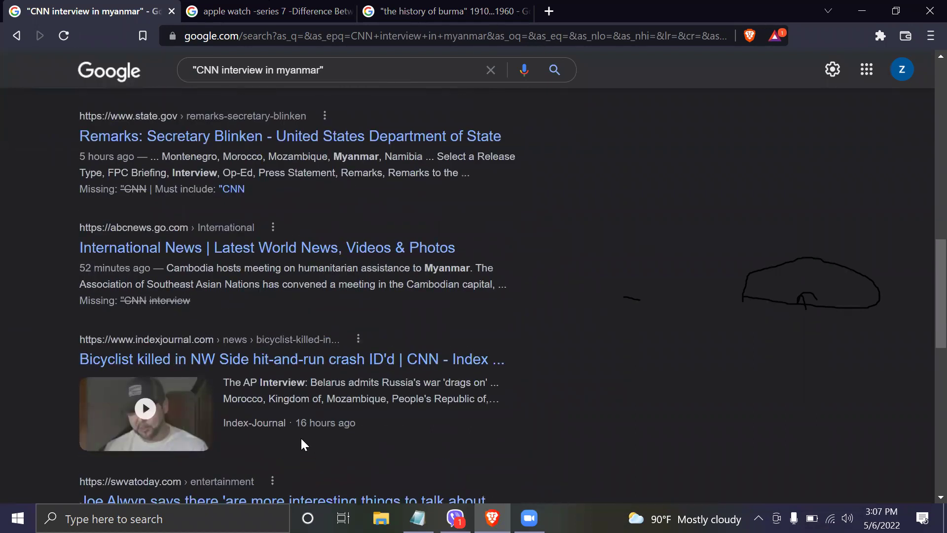
{"action": "left_click_drag", "start_coordinate": [297, 422], "coordinate": [353, 426]}
{"action": "scroll", "coordinate": [350, 435], "scroll_direction": "up", "scroll_amount": 3}
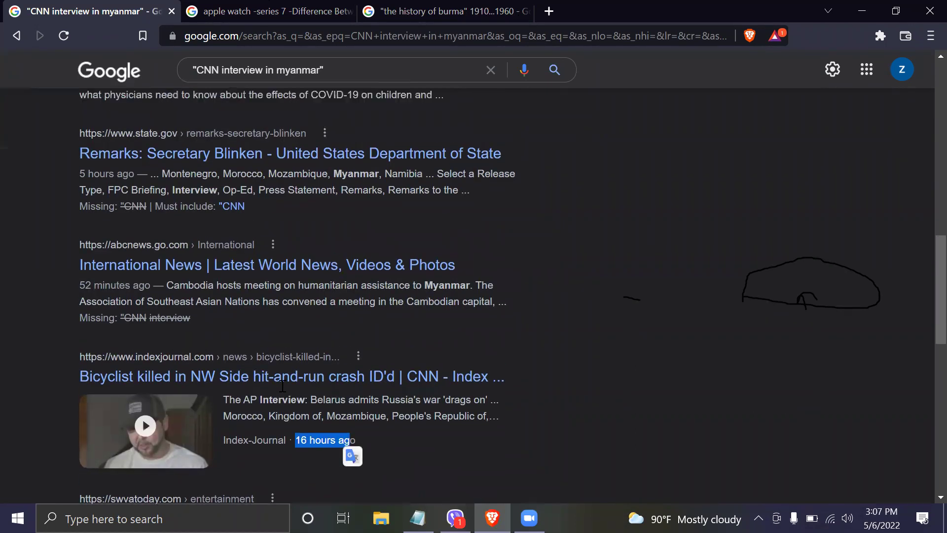
{"action": "scroll", "coordinate": [15, 148], "scroll_direction": "up", "scroll_amount": 5}
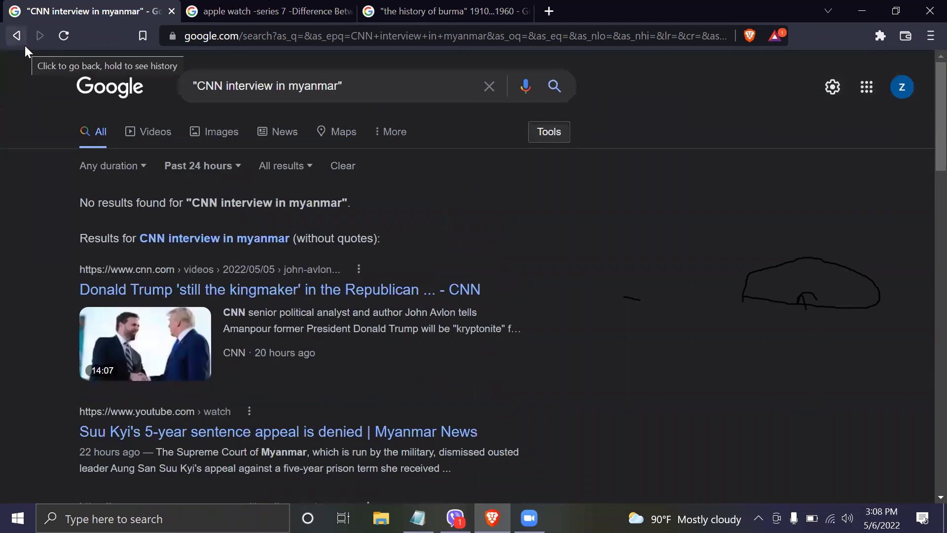
{"action": "left_click", "coordinate": [25, 44]}
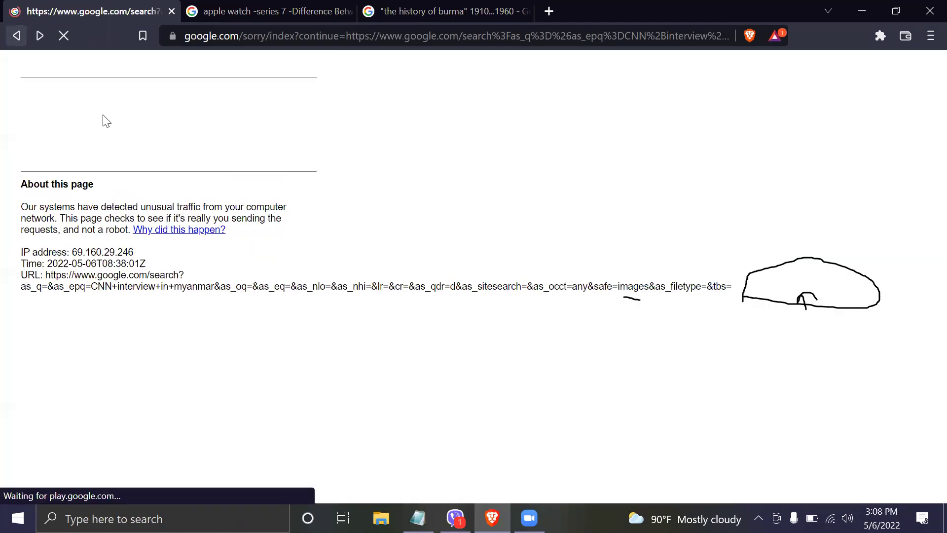
Step: Return to the form, set last update to past week, and rerun the 'CNN interview in myanmar' search
{"action": "left_click", "coordinate": [9, 40]}
{"action": "scroll", "coordinate": [272, 395], "scroll_direction": "down", "scroll_amount": 2}
{"action": "scroll", "coordinate": [256, 470], "scroll_direction": "down", "scroll_amount": 2}
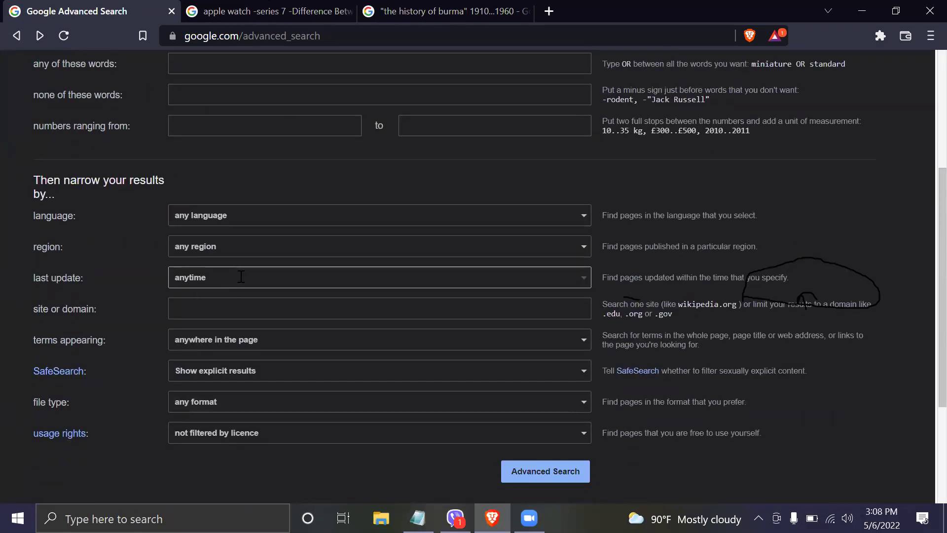
{"action": "left_click", "coordinate": [239, 277]}
{"action": "left_click", "coordinate": [276, 344]}
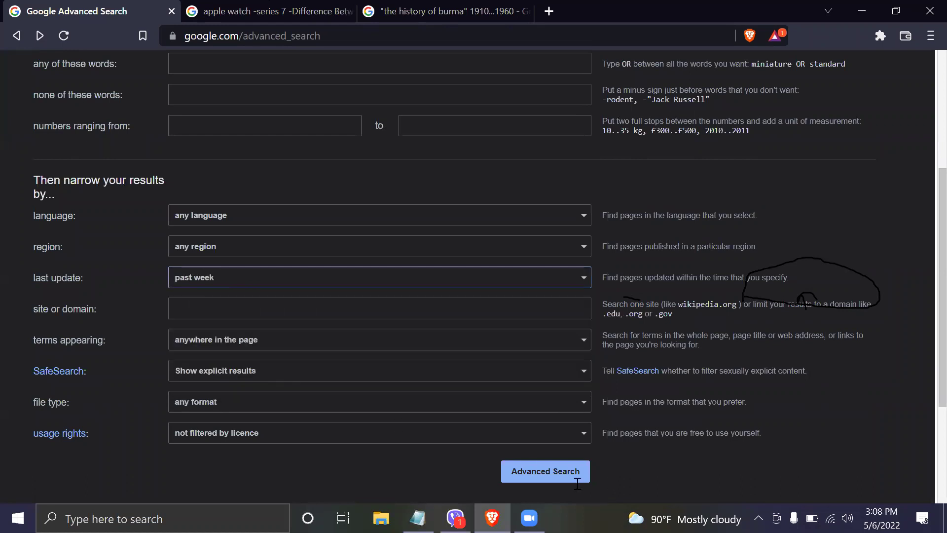
{"action": "left_click", "coordinate": [568, 472]}
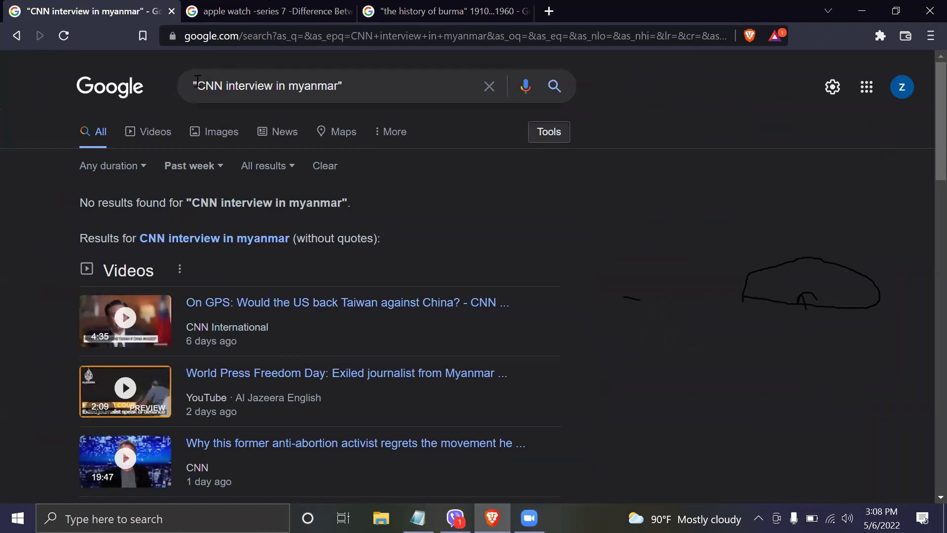
Step: Narrow the results to the past month, then widen them to the past year
{"action": "scroll", "coordinate": [293, 421], "scroll_direction": "down", "scroll_amount": 4}
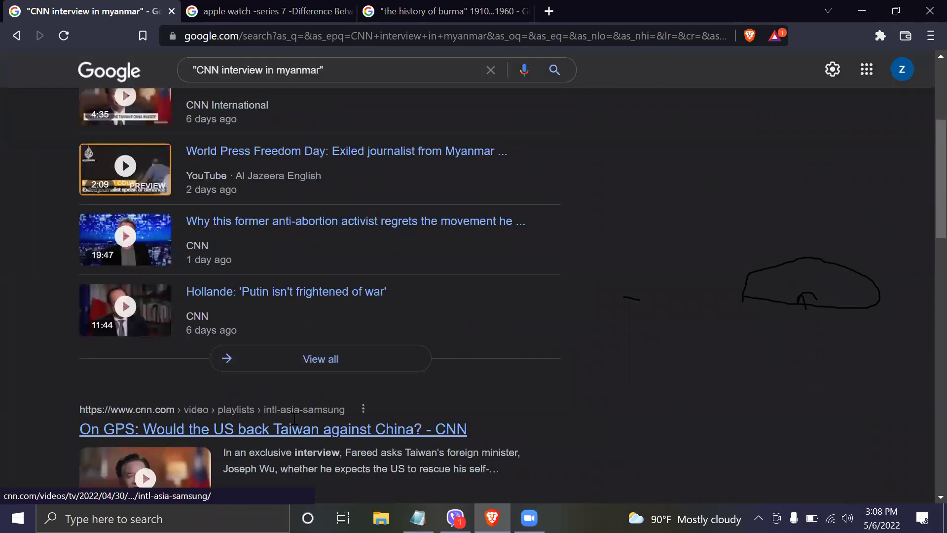
{"action": "scroll", "coordinate": [295, 418], "scroll_direction": "down", "scroll_amount": 10}
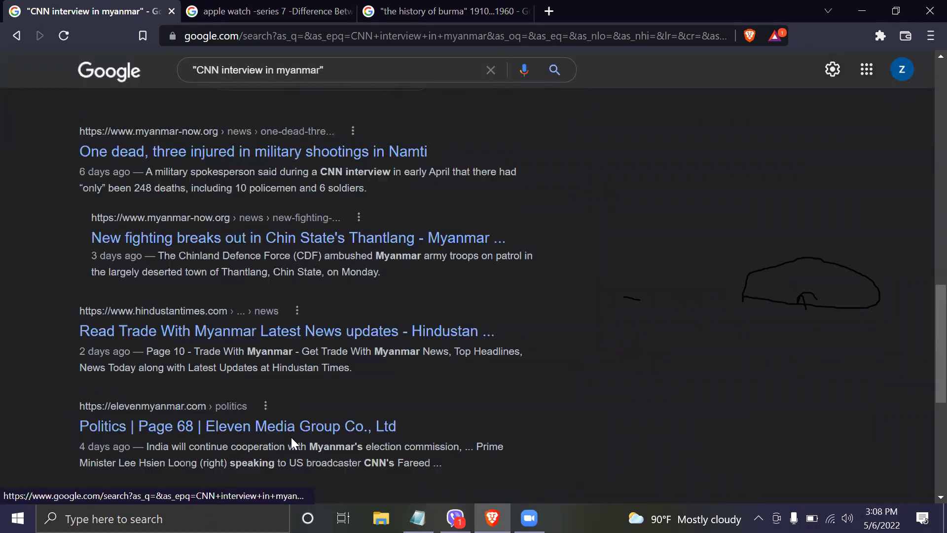
{"action": "scroll", "coordinate": [291, 437], "scroll_direction": "up", "scroll_amount": 14}
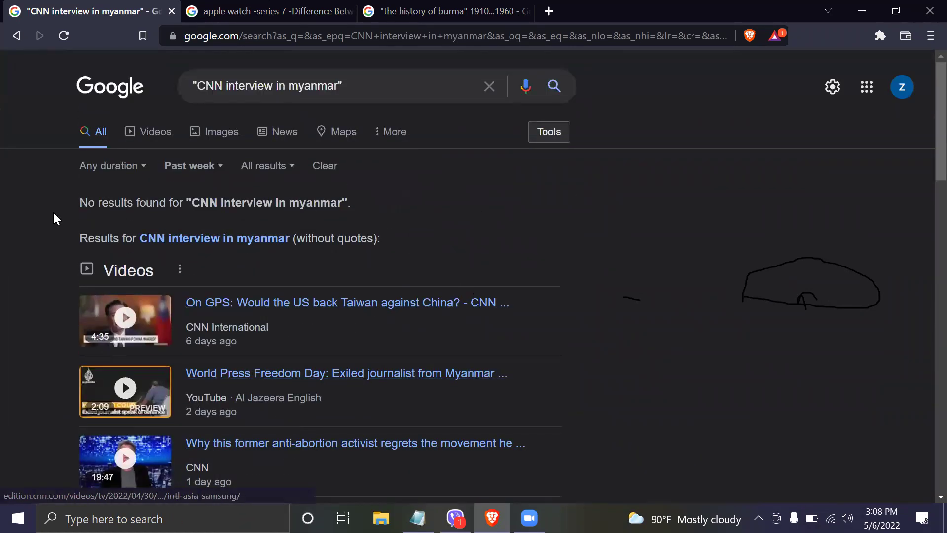
{"action": "left_click", "coordinate": [211, 166]}
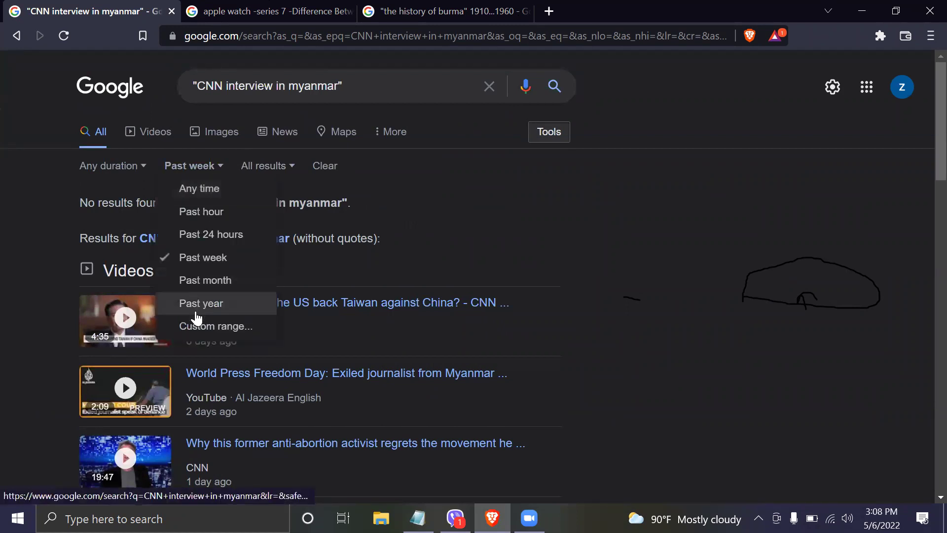
{"action": "left_click", "coordinate": [203, 282]}
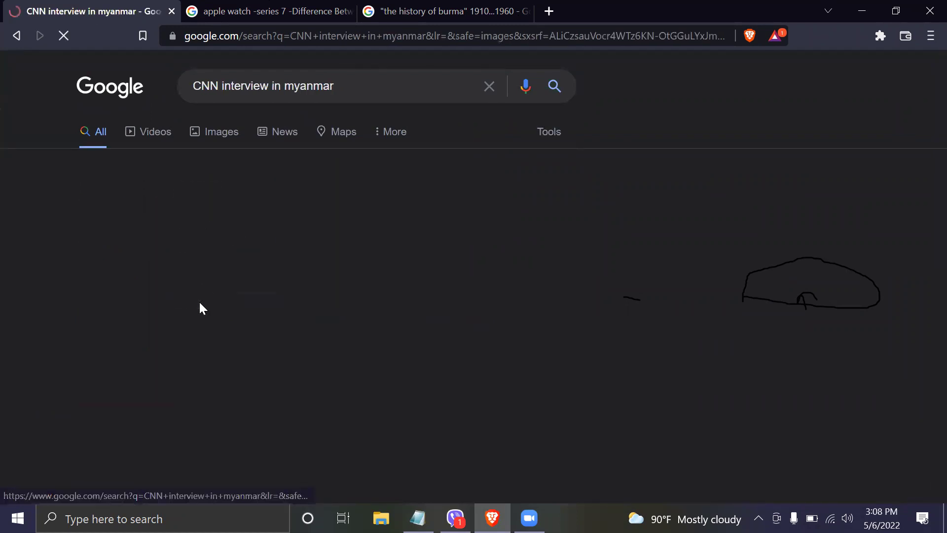
{"action": "scroll", "coordinate": [404, 341], "scroll_direction": "down", "scroll_amount": 15}
{"action": "scroll", "coordinate": [160, 263], "scroll_direction": "up", "scroll_amount": 5}
{"action": "scroll", "coordinate": [158, 263], "scroll_direction": "up", "scroll_amount": 10}
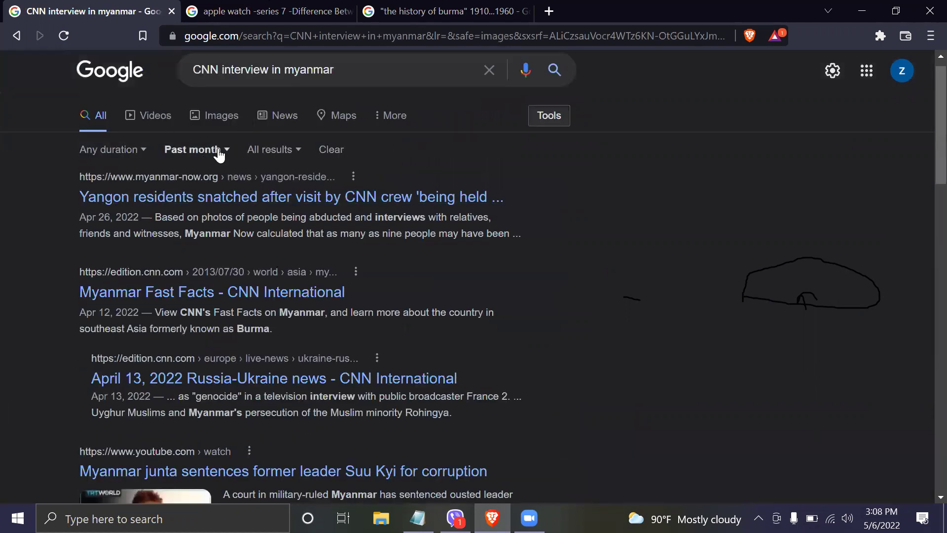
{"action": "left_click", "coordinate": [196, 150]}
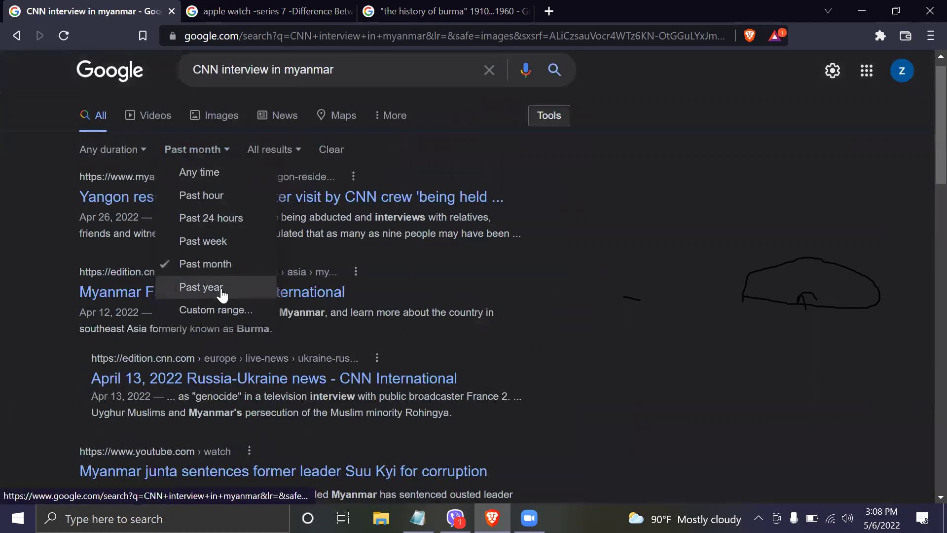
{"action": "left_click", "coordinate": [226, 288]}
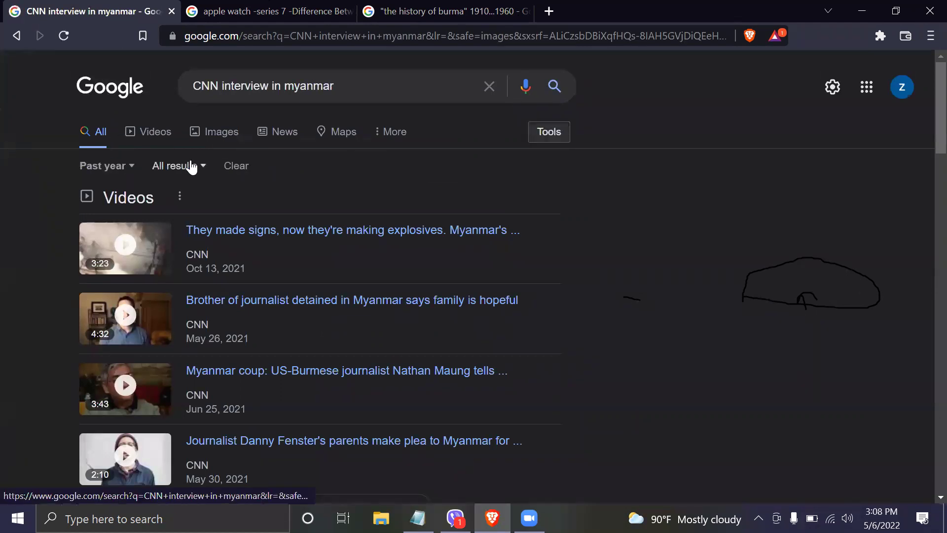
Step: Look at the All results versus Verbatim choices, then go back three pages to the Advanced Search form
{"action": "left_click", "coordinate": [182, 166]}
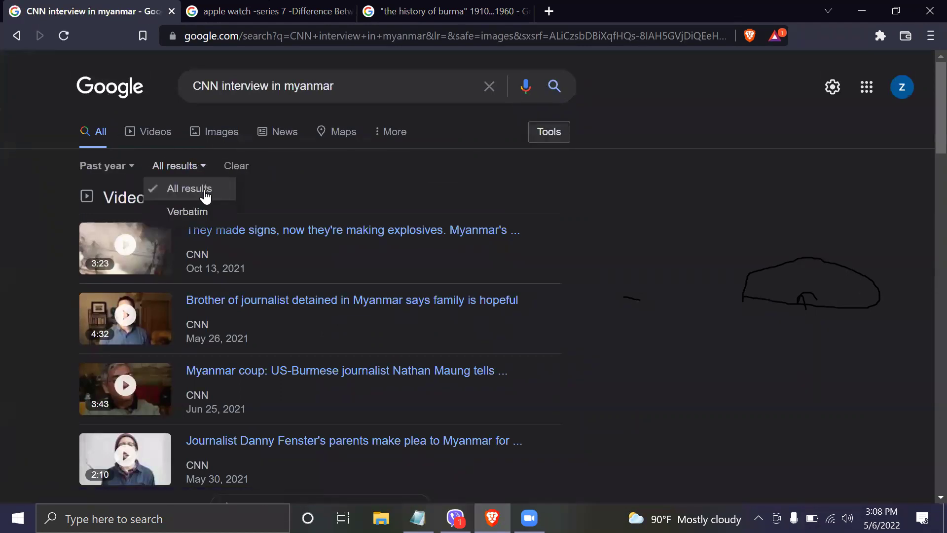
{"action": "left_click", "coordinate": [11, 34]}
{"action": "left_click", "coordinate": [11, 33]}
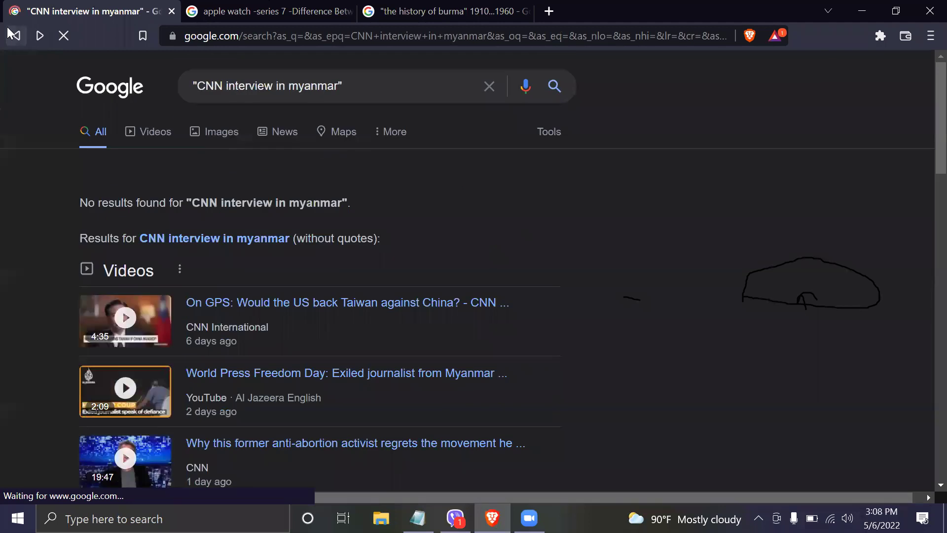
{"action": "left_click", "coordinate": [20, 35]}
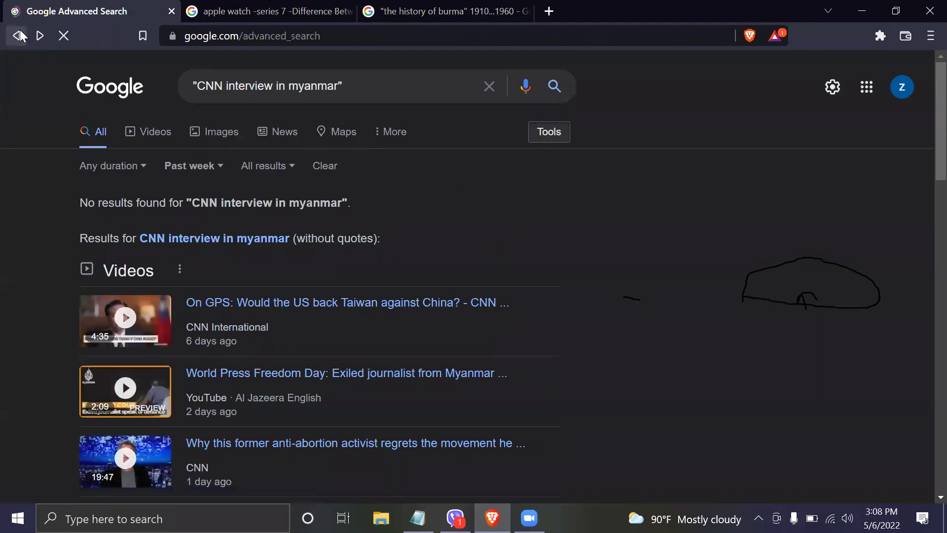
Step: Underline the numbers ranging, language and region filter rows in yellow ink
{"action": "scroll", "coordinate": [440, 280], "scroll_direction": "down", "scroll_amount": 7}
{"action": "scroll", "coordinate": [440, 280], "scroll_direction": "down", "scroll_amount": 2}
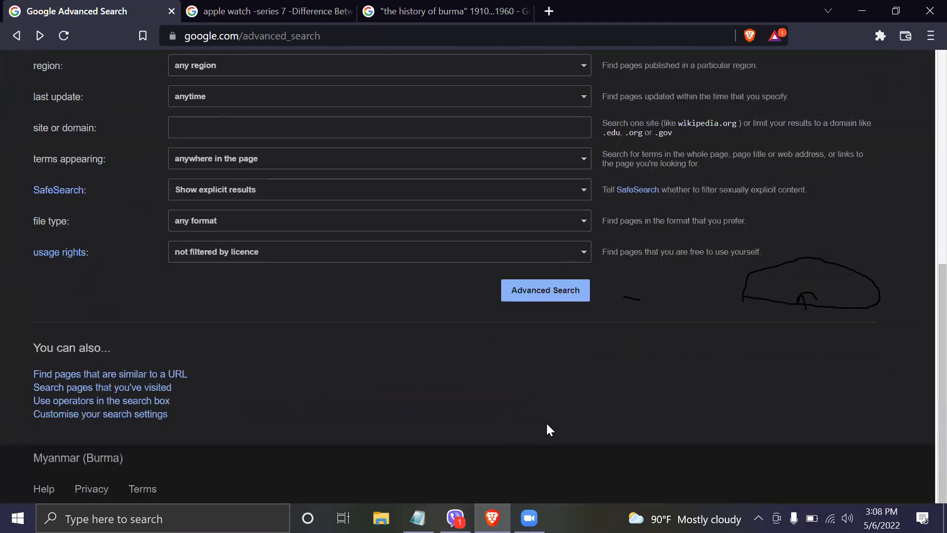
{"action": "scroll", "coordinate": [437, 391], "scroll_direction": "up", "scroll_amount": 3}
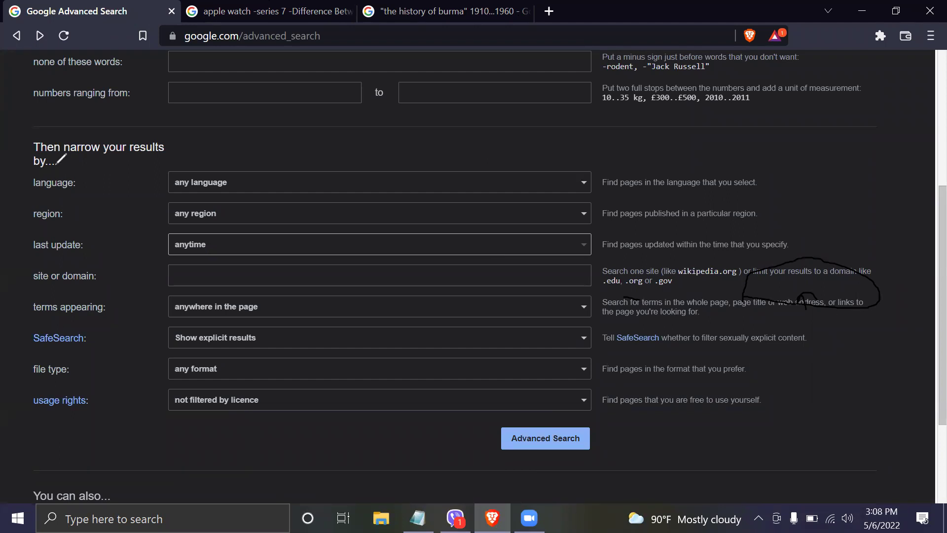
{"action": "scroll", "coordinate": [59, 160], "scroll_direction": "up", "scroll_amount": 1}
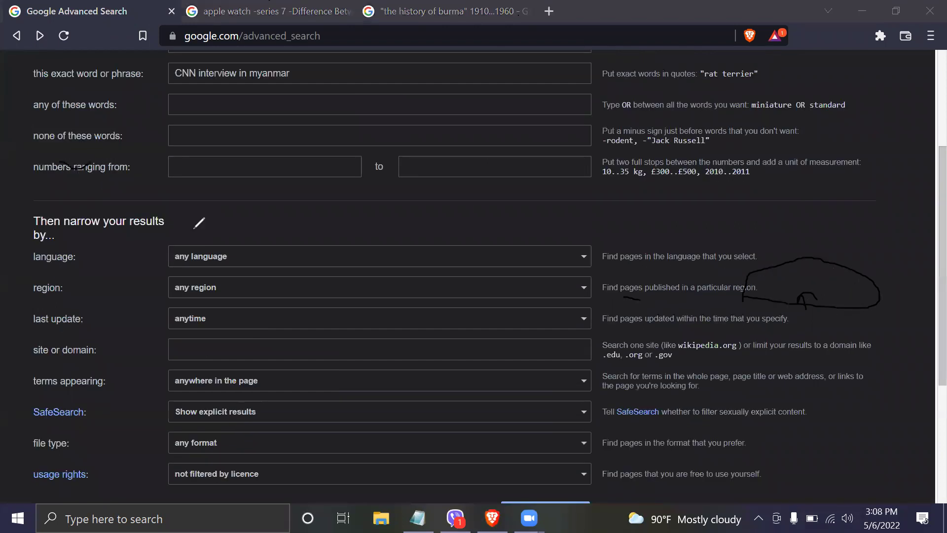
{"action": "left_click_drag", "start_coordinate": [59, 169], "coordinate": [105, 167]}
{"action": "left_click_drag", "start_coordinate": [64, 255], "coordinate": [165, 236]}
{"action": "left_click_drag", "start_coordinate": [77, 283], "coordinate": [144, 271]}
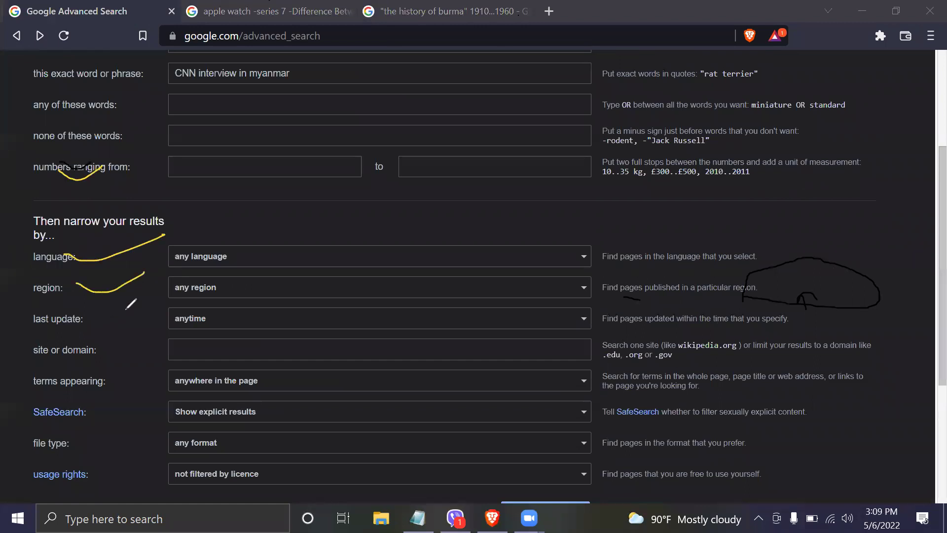
Step: Tick and underline the last update row, and circle the site or domain and terms appearing rows
{"action": "left_click_drag", "start_coordinate": [96, 318], "coordinate": [156, 291]}
{"action": "left_click_drag", "start_coordinate": [142, 330], "coordinate": [46, 325]}
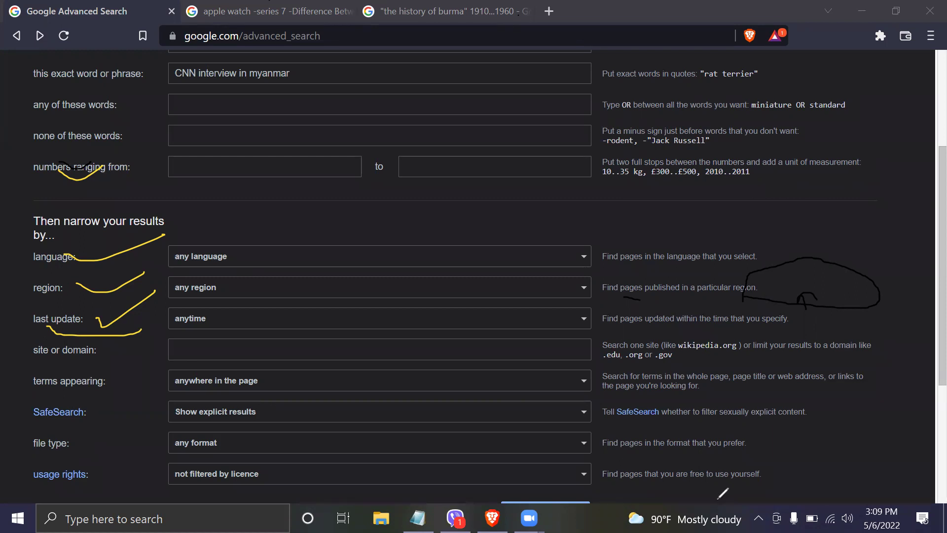
{"action": "mouse_move", "coordinate": [35, 365]}
{"action": "left_mouse_down"}
{"action": "mouse_move", "coordinate": [100, 364]}
{"action": "mouse_move", "coordinate": [103, 349]}
{"action": "mouse_move", "coordinate": [29, 341]}
{"action": "mouse_move", "coordinate": [71, 369]}
{"action": "mouse_move", "coordinate": [95, 369]}
{"action": "left_mouse_up"}
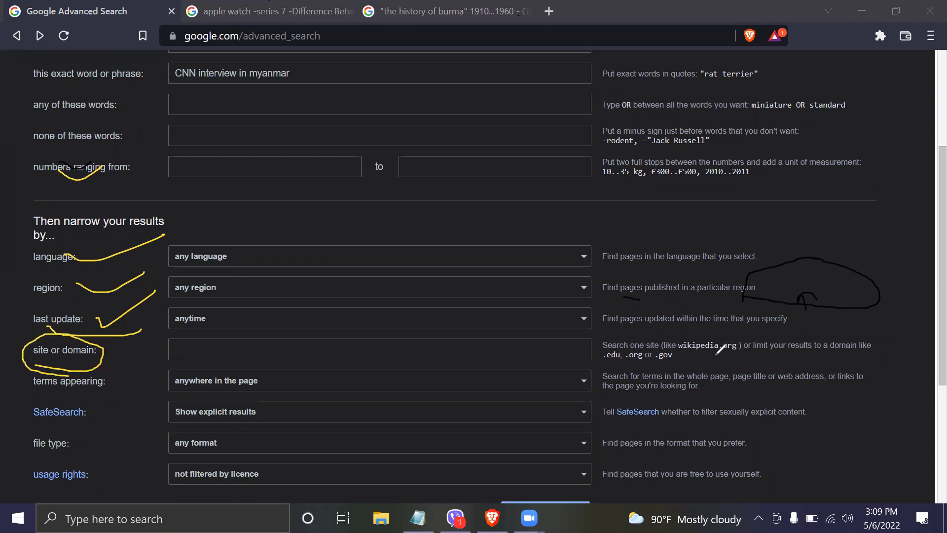
{"action": "mouse_move", "coordinate": [104, 357]}
{"action": "left_mouse_down"}
{"action": "mouse_move", "coordinate": [142, 348]}
{"action": "mouse_move", "coordinate": [143, 370]}
{"action": "left_mouse_up"}
{"action": "mouse_move", "coordinate": [32, 389]}
{"action": "left_mouse_down"}
{"action": "mouse_move", "coordinate": [59, 408]}
{"action": "mouse_move", "coordinate": [105, 371]}
{"action": "mouse_move", "coordinate": [93, 365]}
{"action": "mouse_move", "coordinate": [15, 397]}
{"action": "left_mouse_up"}
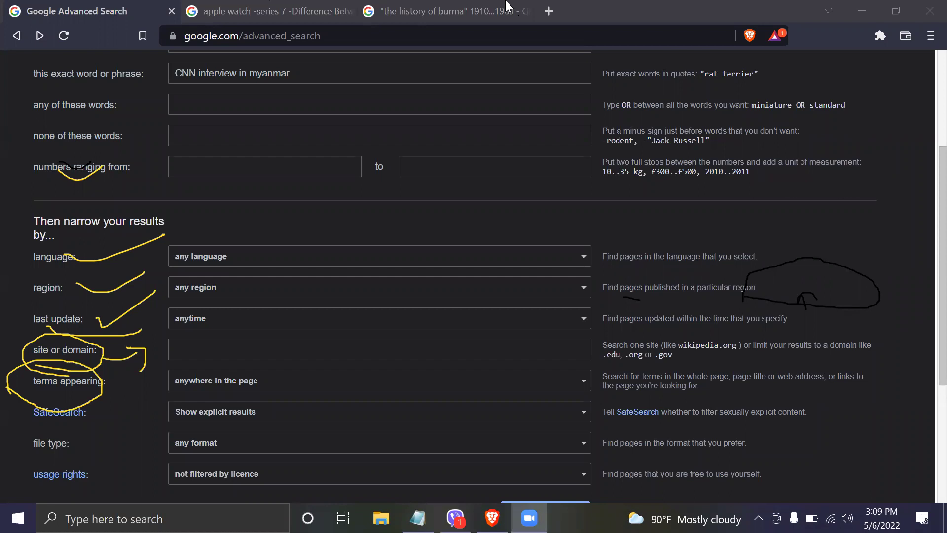
Step: Switch to the 'the history of burma' results and scroll down to Myanmar - Wikipedia
{"action": "left_click", "coordinate": [420, 6]}
{"action": "left_click", "coordinate": [282, 10]}
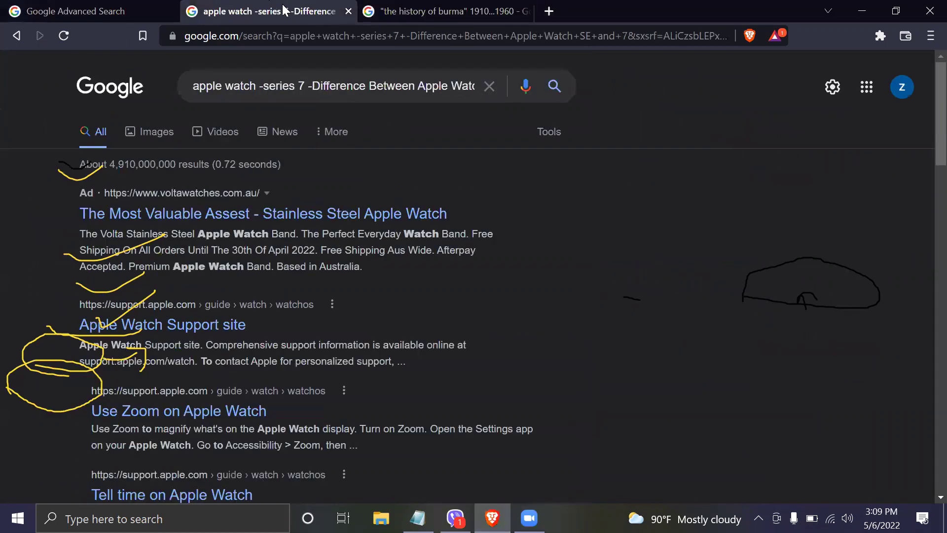
{"action": "left_click", "coordinate": [413, 6]}
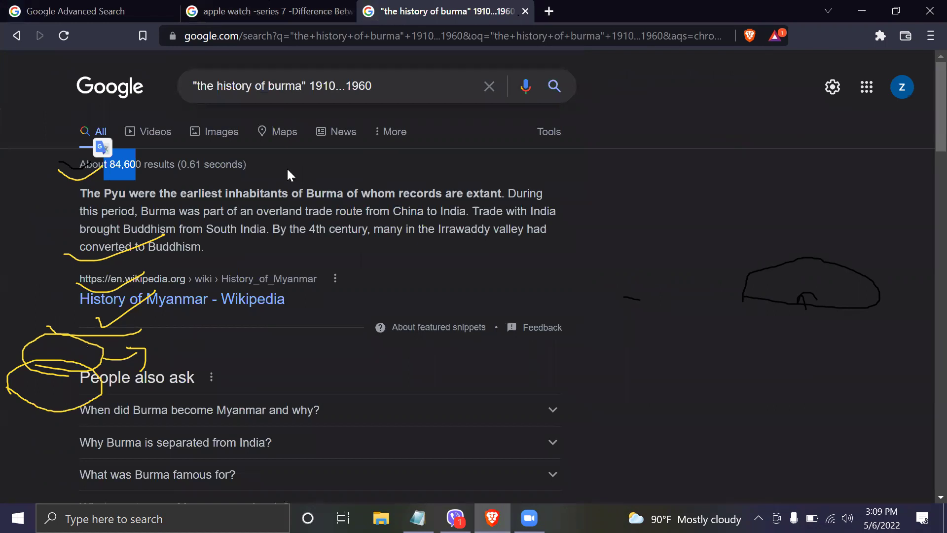
{"action": "scroll", "coordinate": [211, 284], "scroll_direction": "down", "scroll_amount": 1}
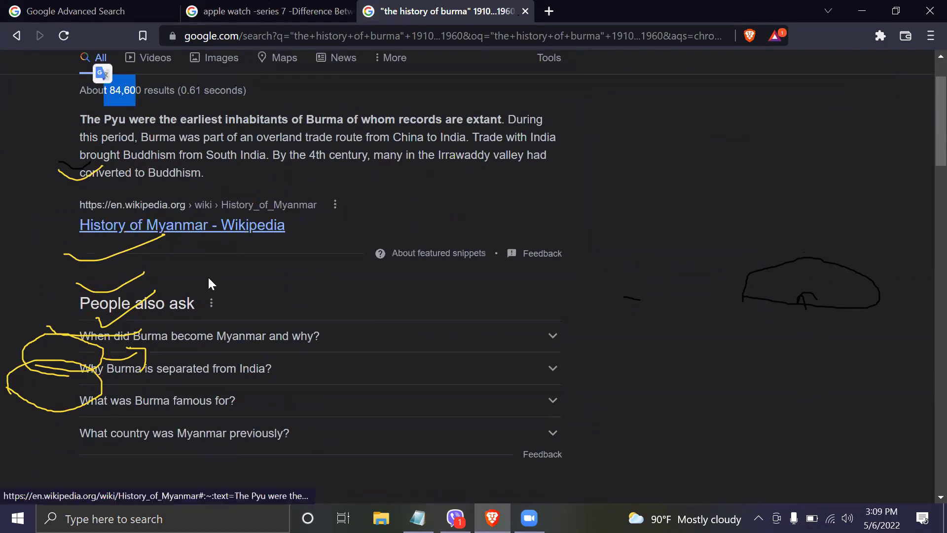
{"action": "scroll", "coordinate": [209, 279], "scroll_direction": "down", "scroll_amount": 6}
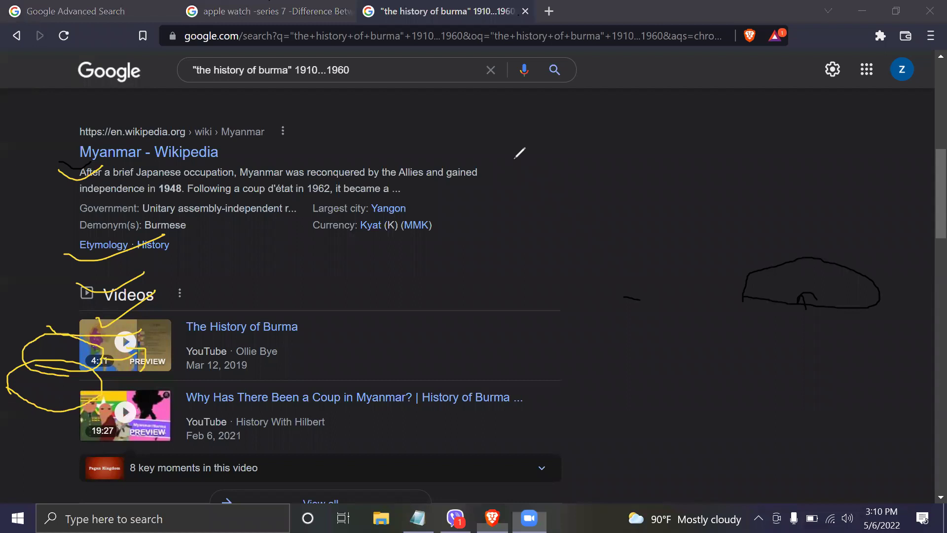
Step: Underline the Myanmar - Wikipedia title, its 1948 independence snippet and URL, then return to Advanced Search
{"action": "left_click_drag", "start_coordinate": [223, 154], "coordinate": [256, 144]}
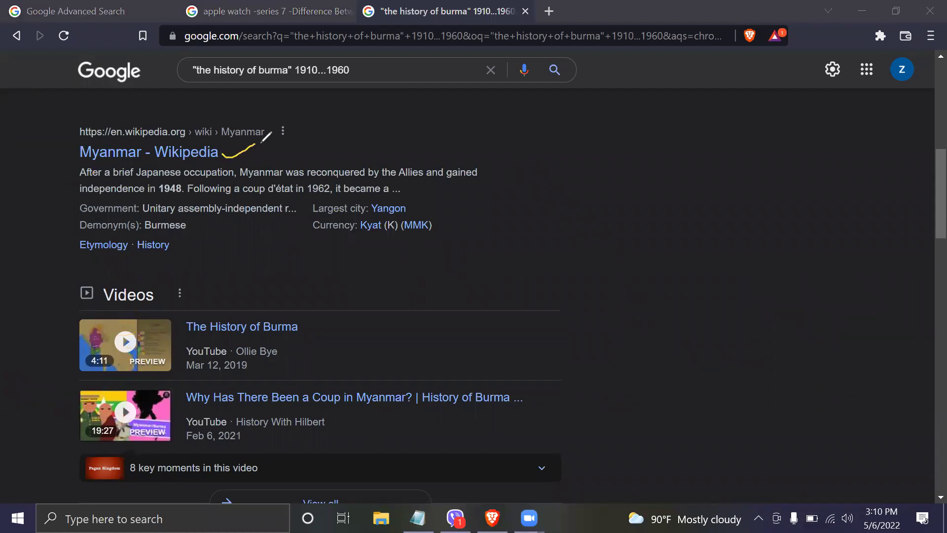
{"action": "left_click_drag", "start_coordinate": [157, 186], "coordinate": [174, 176]}
{"action": "left_click_drag", "start_coordinate": [61, 132], "coordinate": [111, 116]}
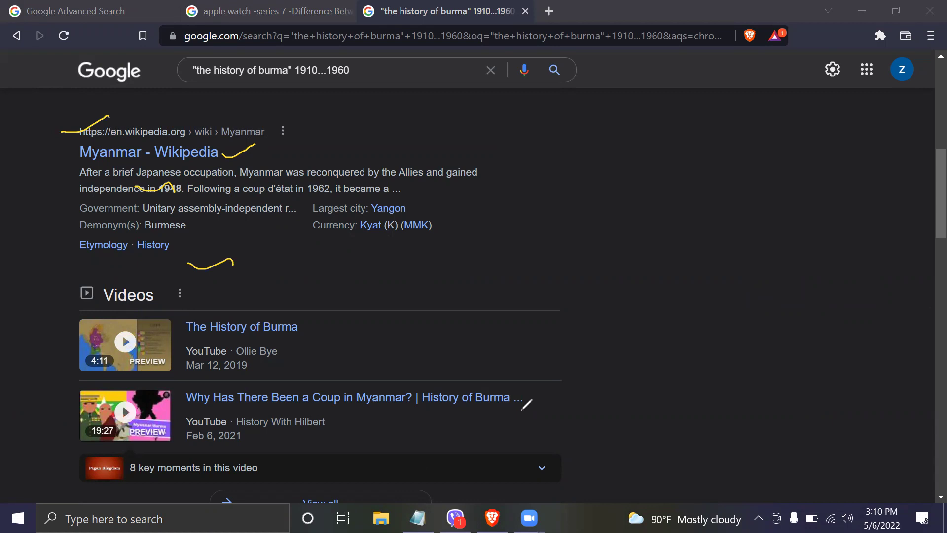
{"action": "left_click", "coordinate": [640, 88]}
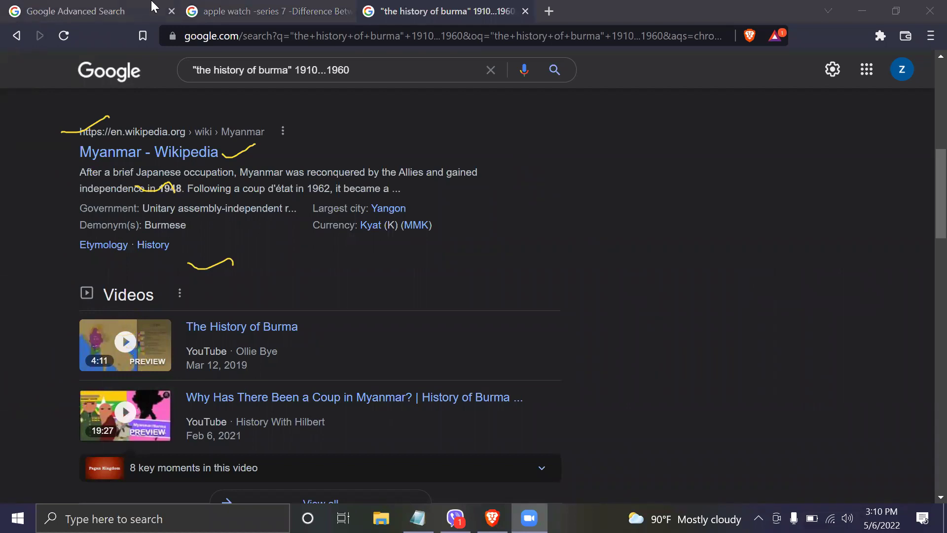
{"action": "left_click", "coordinate": [93, 4]}
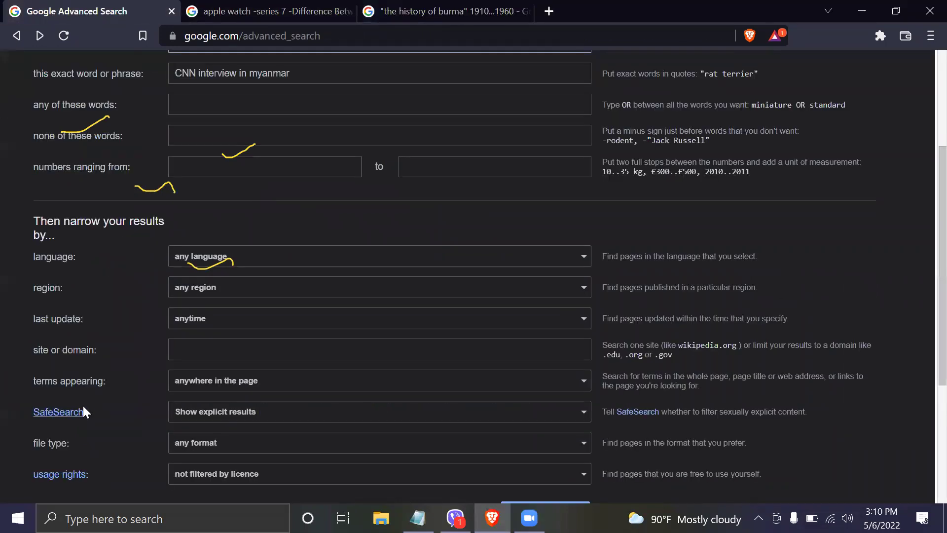
Step: Restrict the 'CNN interview in myanmar' exact-phrase search to the title of the page and run it
{"action": "scroll", "coordinate": [148, 321], "scroll_direction": "up", "scroll_amount": 4}
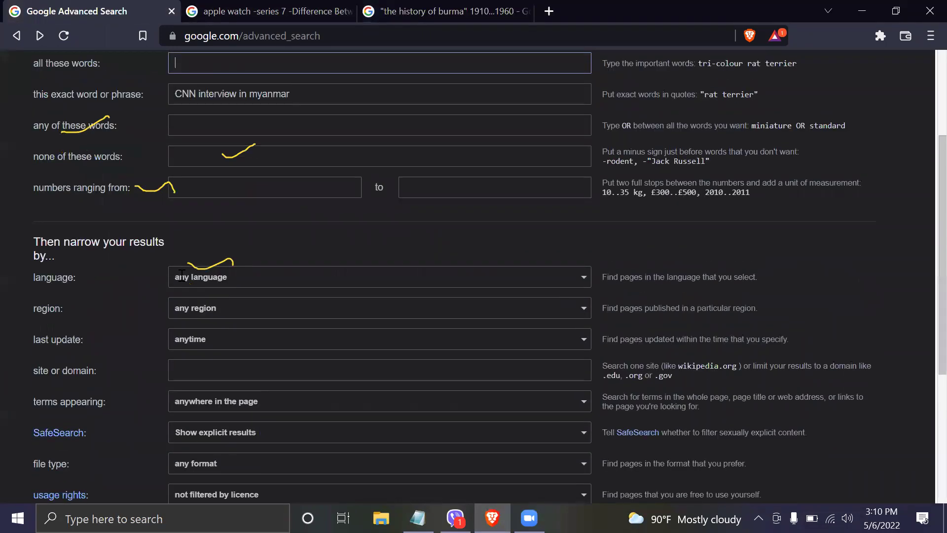
{"action": "scroll", "coordinate": [182, 275], "scroll_direction": "down", "scroll_amount": 2}
{"action": "left_click", "coordinate": [307, 182]}
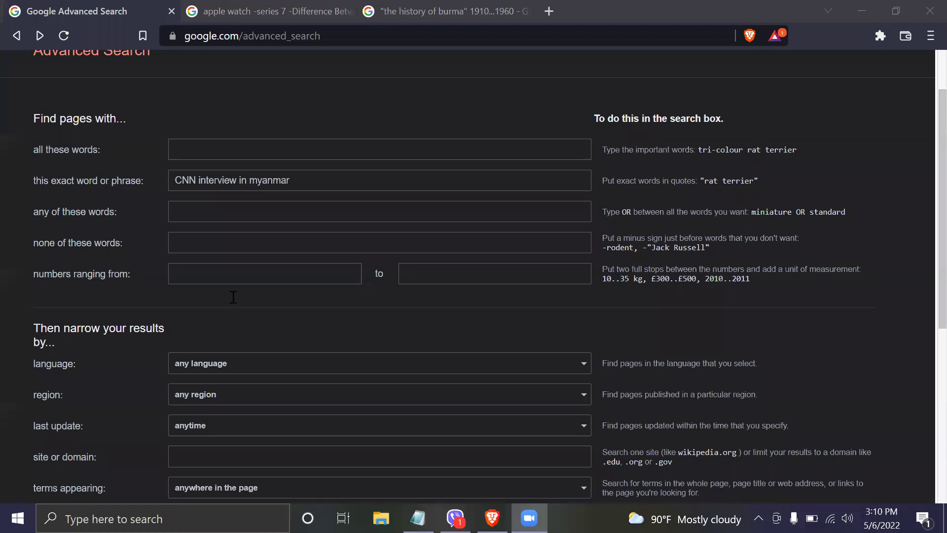
{"action": "left_click", "coordinate": [303, 184]}
{"action": "scroll", "coordinate": [277, 390], "scroll_direction": "down", "scroll_amount": 3}
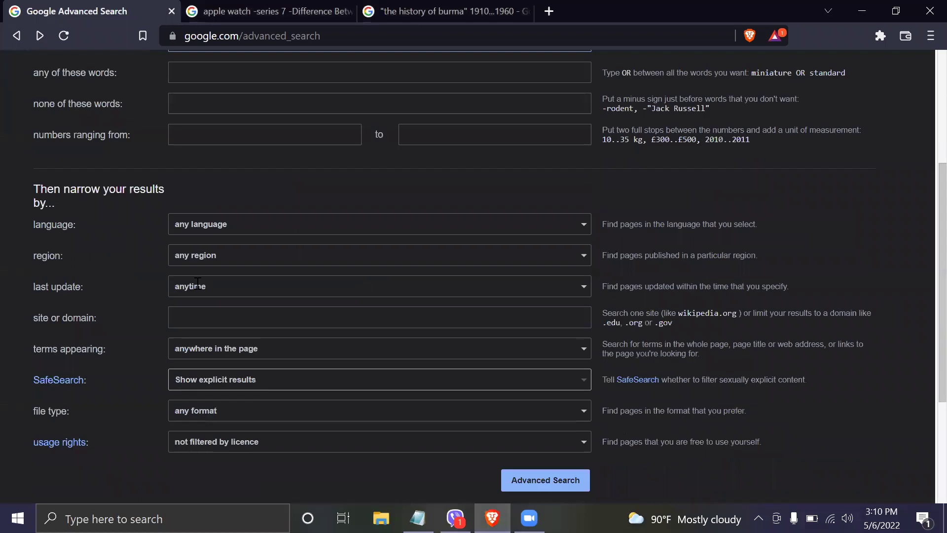
{"action": "left_click", "coordinate": [348, 340]}
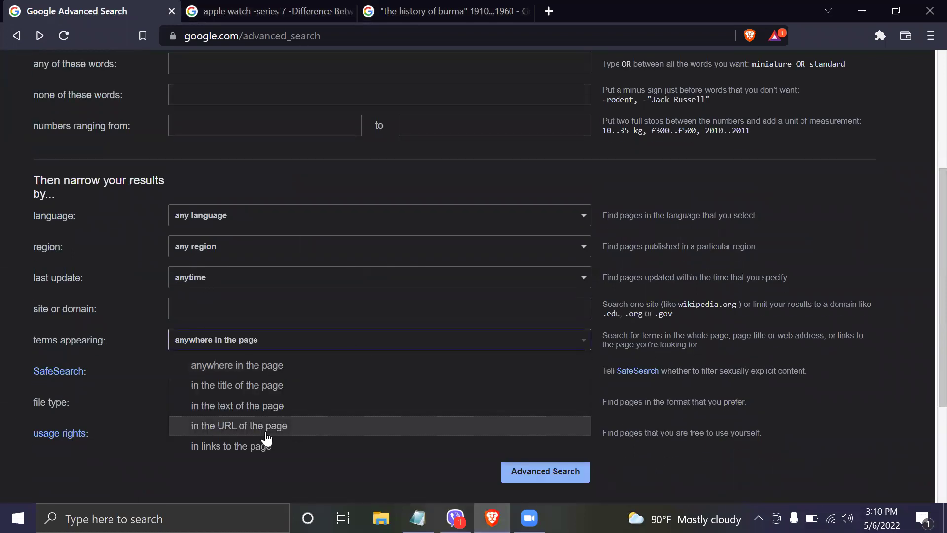
{"action": "left_click", "coordinate": [252, 390]}
{"action": "left_click", "coordinate": [519, 476]}
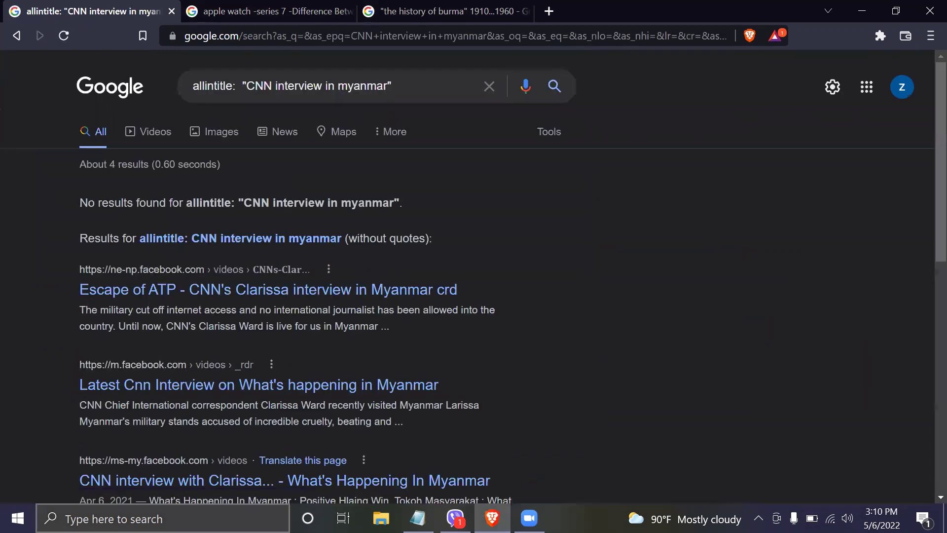
{"action": "scroll", "coordinate": [80, 338], "scroll_direction": "down", "scroll_amount": 3}
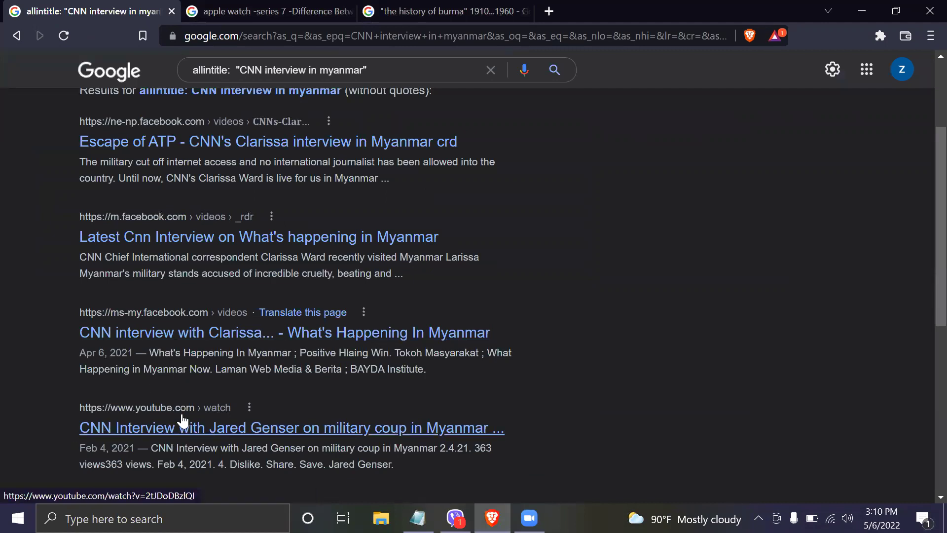
{"action": "scroll", "coordinate": [183, 421], "scroll_direction": "down", "scroll_amount": 3}
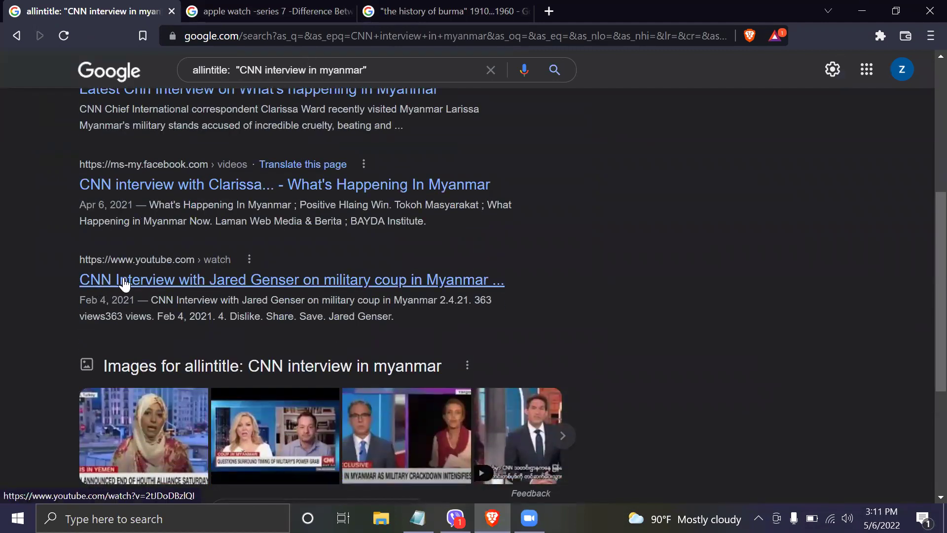
{"action": "scroll", "coordinate": [109, 286], "scroll_direction": "up", "scroll_amount": 3}
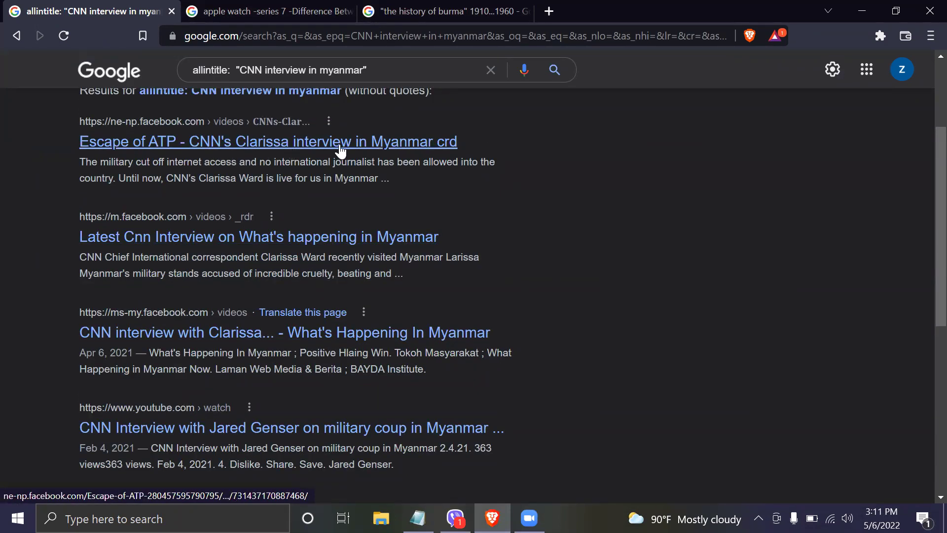
{"action": "scroll", "coordinate": [233, 262], "scroll_direction": "down", "scroll_amount": 8}
{"action": "scroll", "coordinate": [161, 378], "scroll_direction": "up", "scroll_amount": 10}
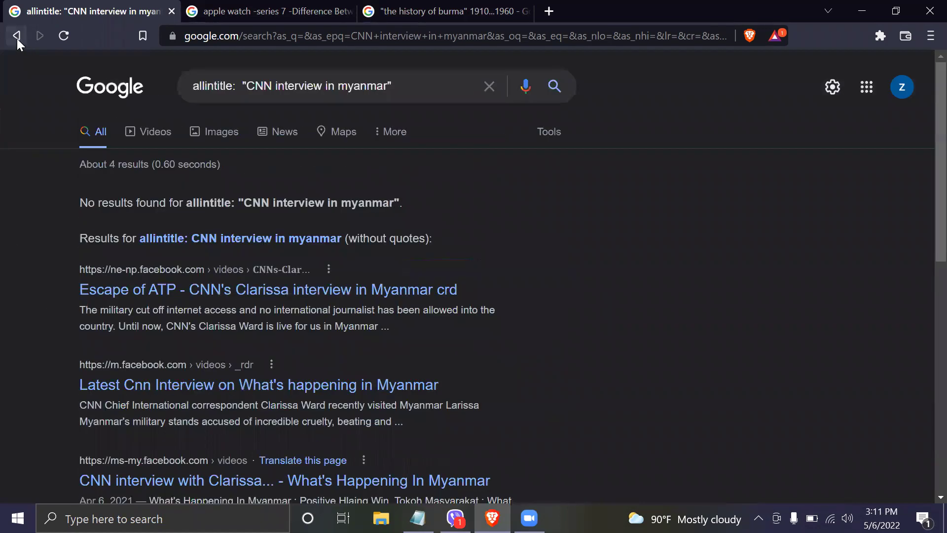
{"action": "left_click", "coordinate": [17, 37]}
Step: Rerun the 'CNN interview in myanmar' search with terms set to 'in the title of the page'
{"action": "scroll", "coordinate": [349, 438], "scroll_direction": "down", "scroll_amount": 2}
{"action": "scroll", "coordinate": [351, 443], "scroll_direction": "down", "scroll_amount": 1}
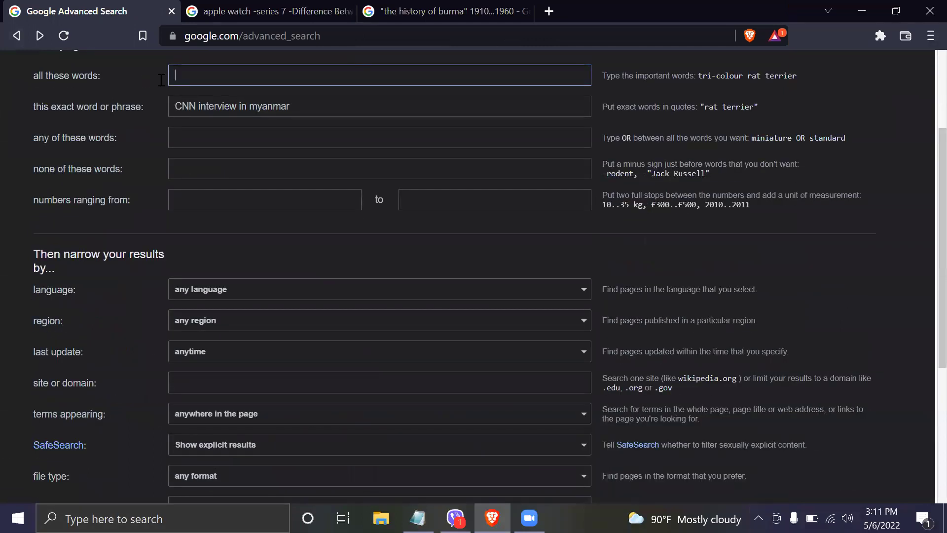
{"action": "left_click", "coordinate": [287, 413]}
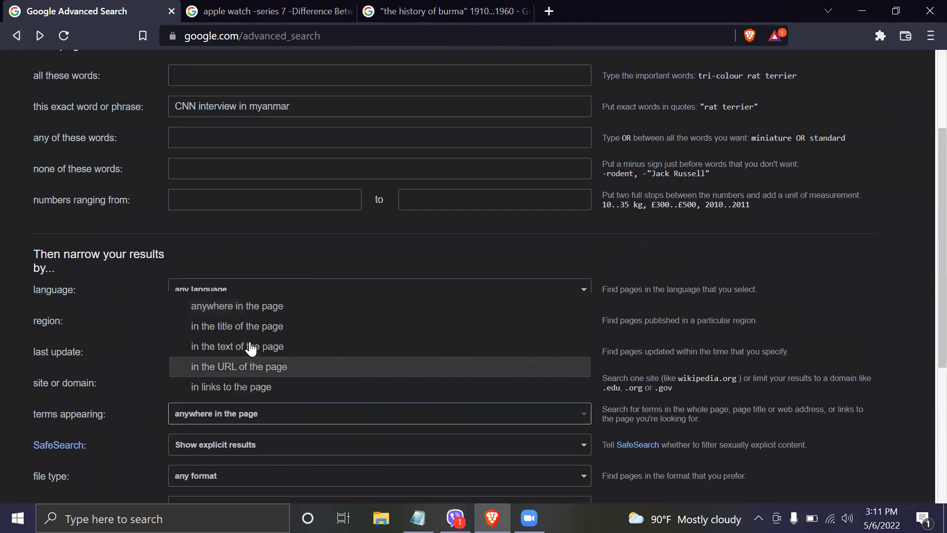
{"action": "left_click", "coordinate": [251, 326]}
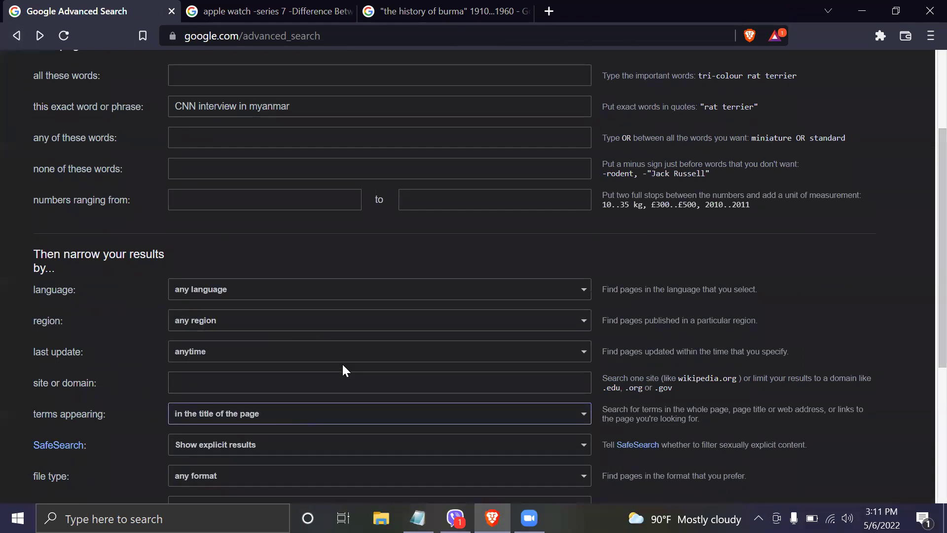
{"action": "scroll", "coordinate": [344, 370], "scroll_direction": "down", "scroll_amount": 5}
{"action": "left_click", "coordinate": [522, 328]}
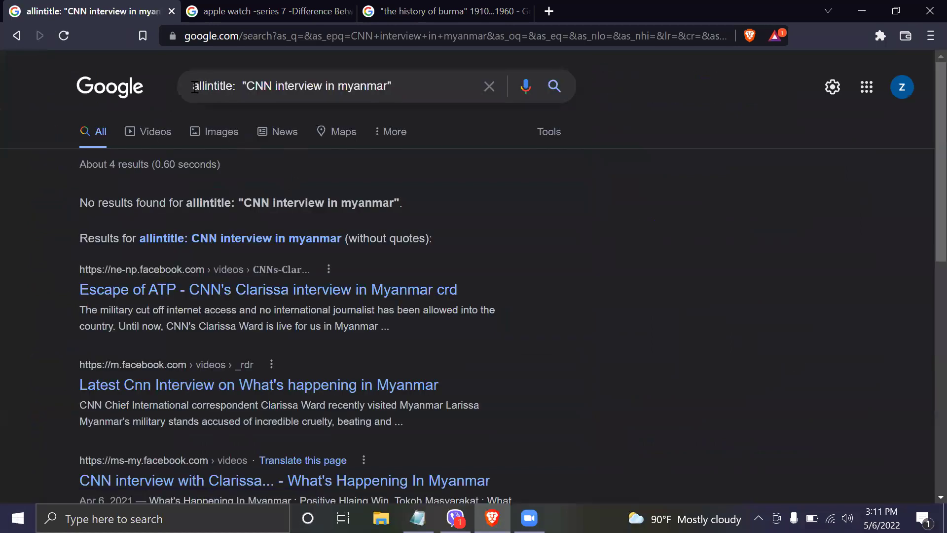
{"action": "left_click_drag", "start_coordinate": [200, 89], "coordinate": [233, 96]}
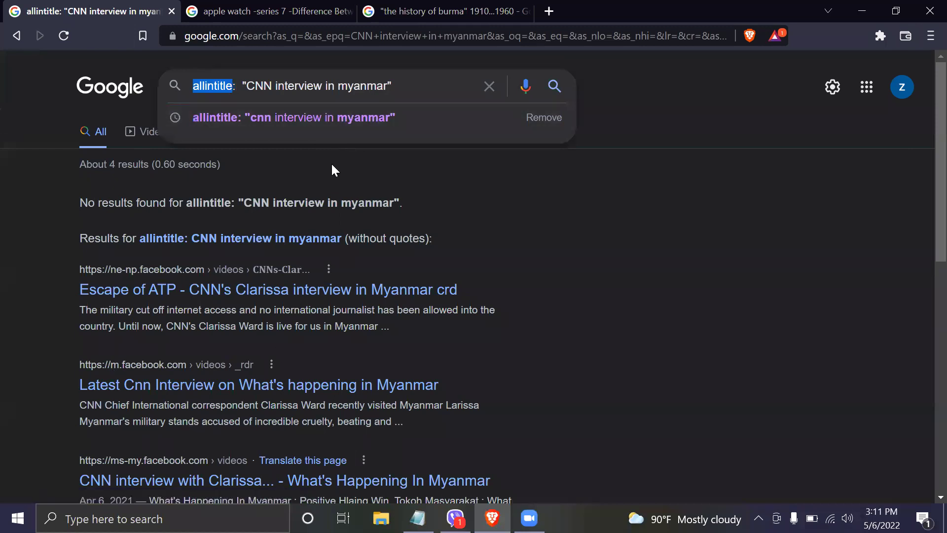
{"action": "left_click_drag", "start_coordinate": [242, 89], "coordinate": [350, 110]}
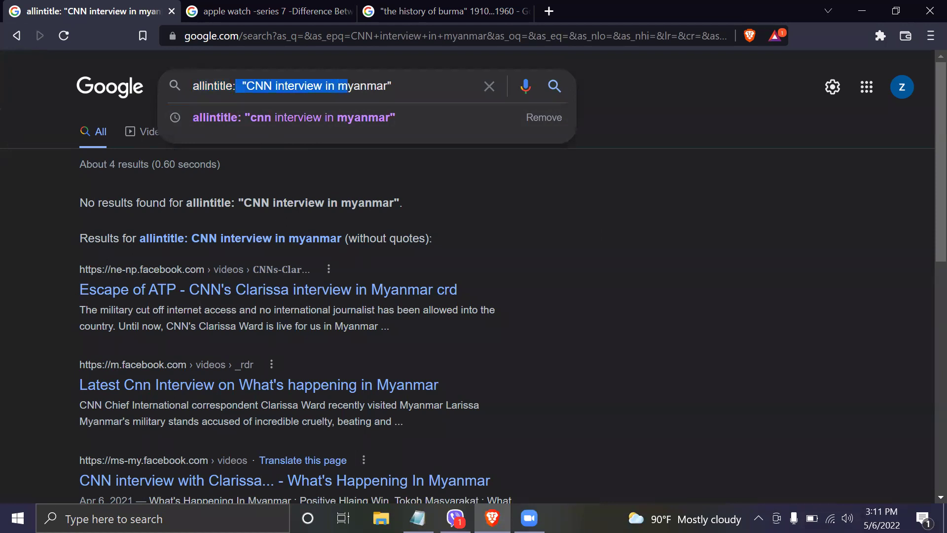
{"action": "left_click", "coordinate": [19, 36]}
Step: Set terms appearing to 'in the text of the page' and run the advanced search
{"action": "scroll", "coordinate": [238, 410], "scroll_direction": "down", "scroll_amount": 2}
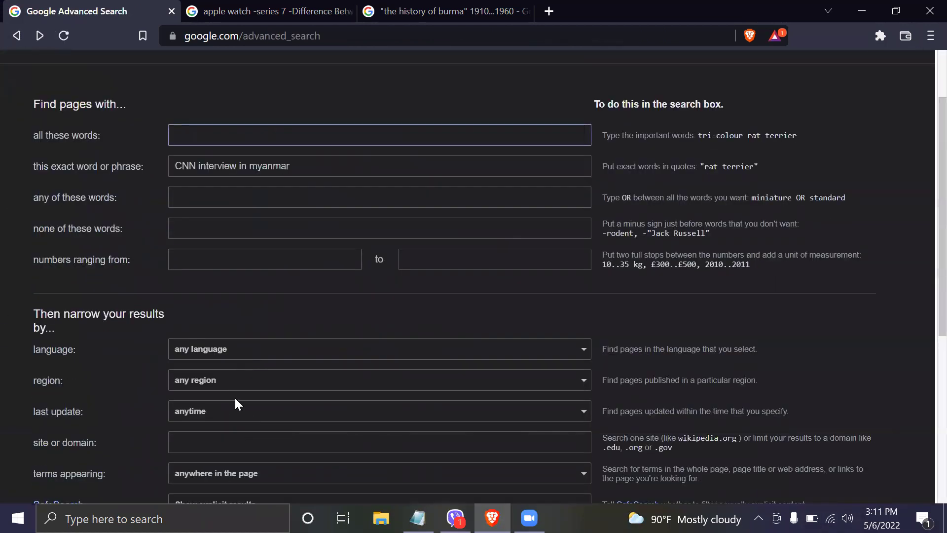
{"action": "scroll", "coordinate": [236, 399], "scroll_direction": "down", "scroll_amount": 3}
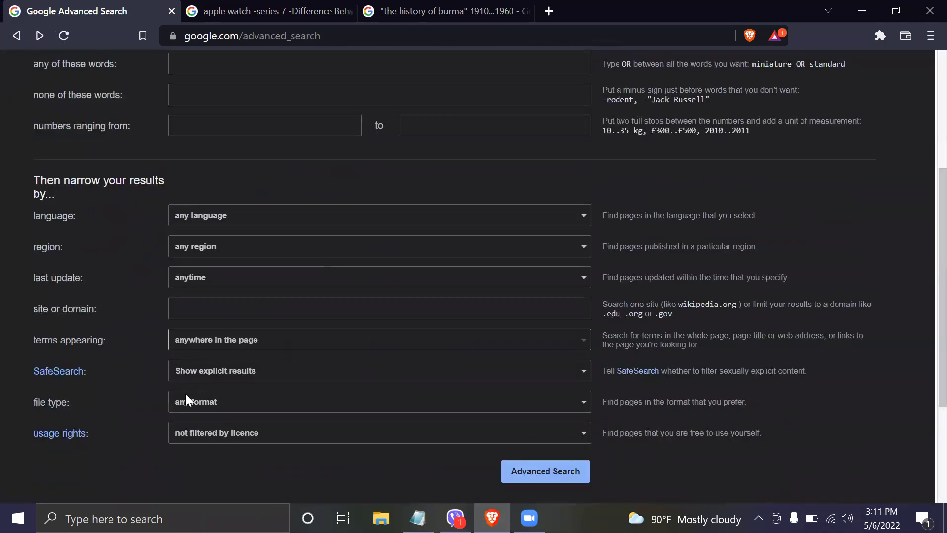
{"action": "left_click", "coordinate": [217, 342]}
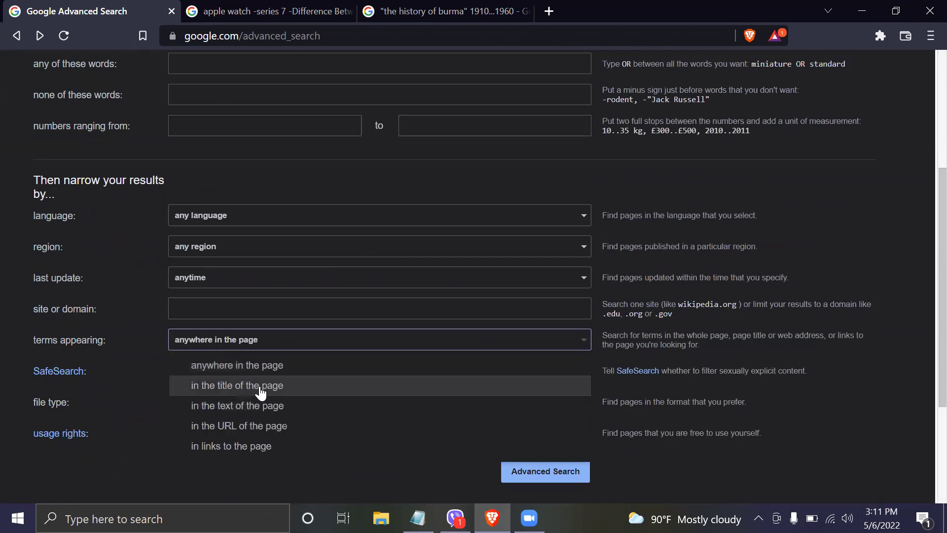
{"action": "left_click", "coordinate": [257, 410]}
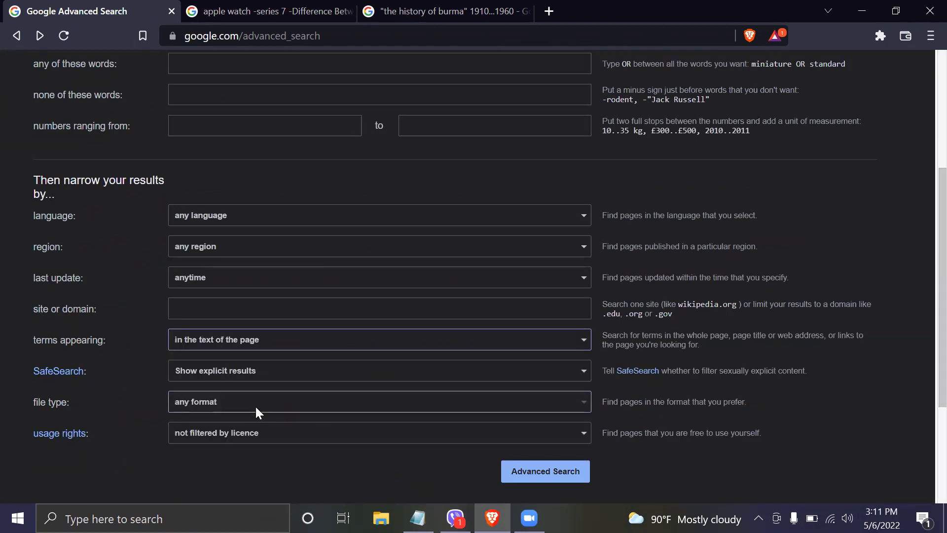
{"action": "left_click", "coordinate": [540, 476]}
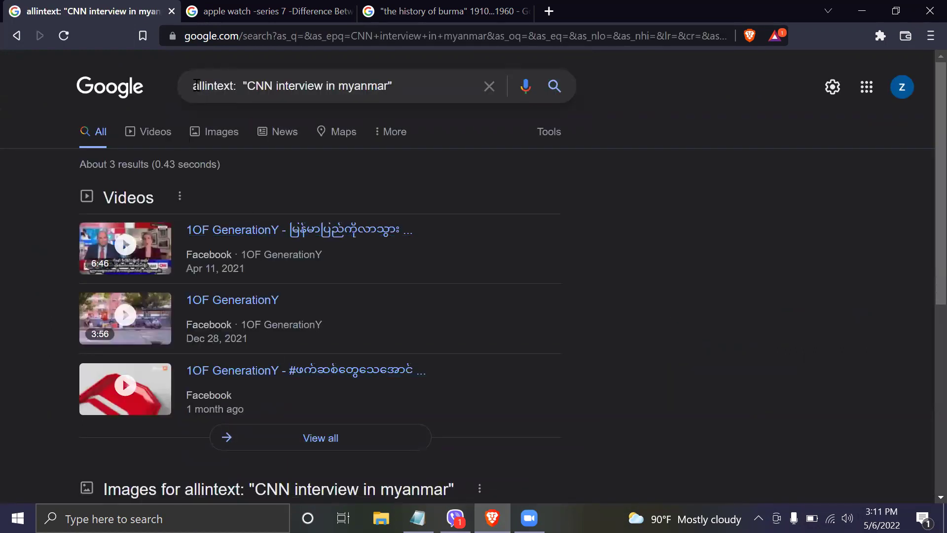
Step: Mark the allintext operator in the query and open all video results
{"action": "left_click_drag", "start_coordinate": [195, 85], "coordinate": [496, 109]}
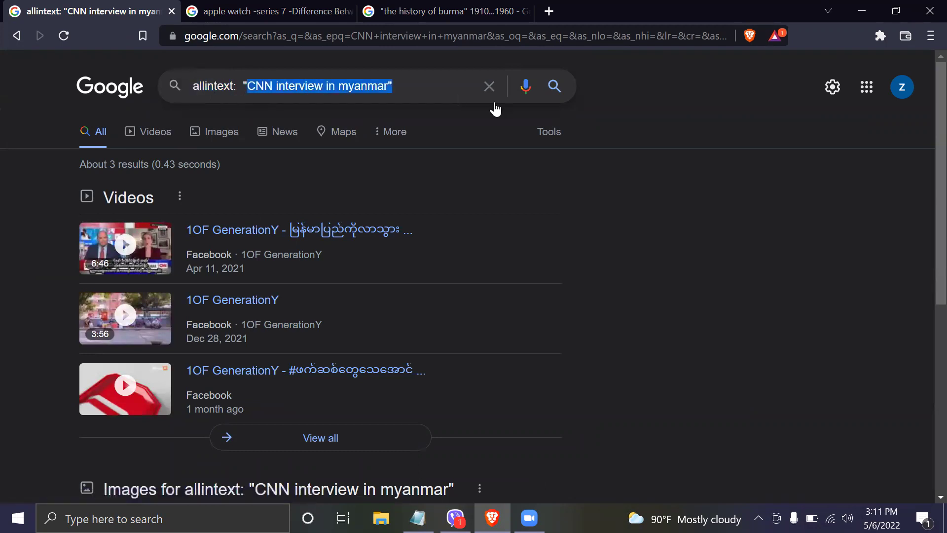
{"action": "scroll", "coordinate": [417, 301], "scroll_direction": "down", "scroll_amount": 7}
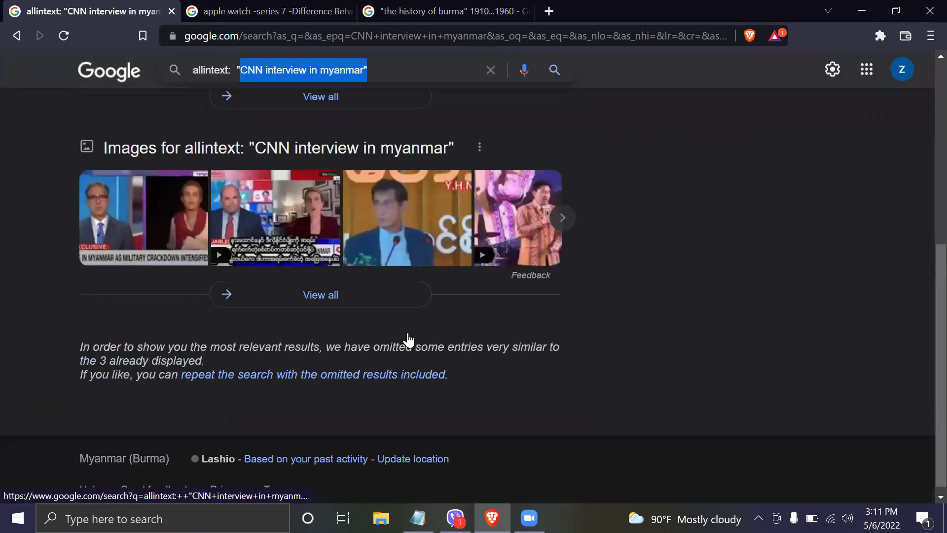
{"action": "scroll", "coordinate": [408, 339], "scroll_direction": "up", "scroll_amount": 6}
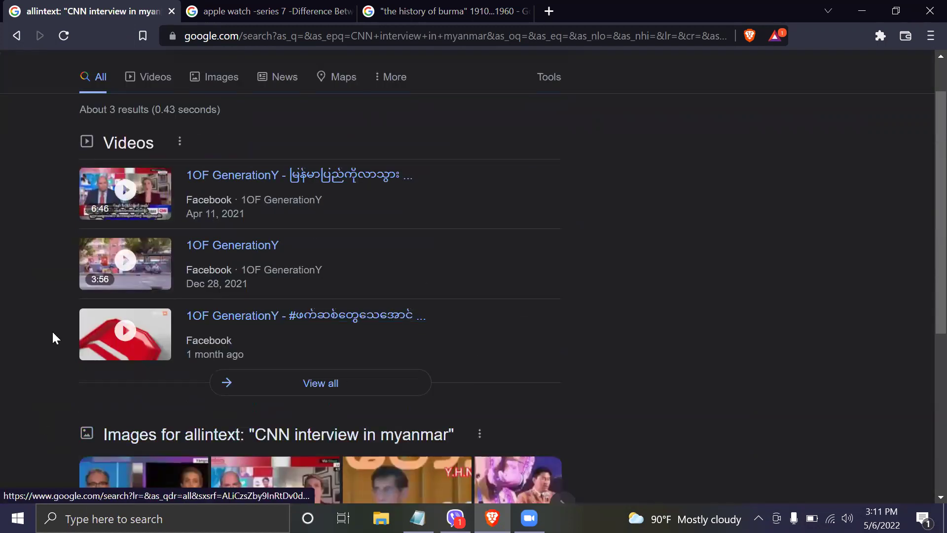
{"action": "left_click", "coordinate": [225, 387]}
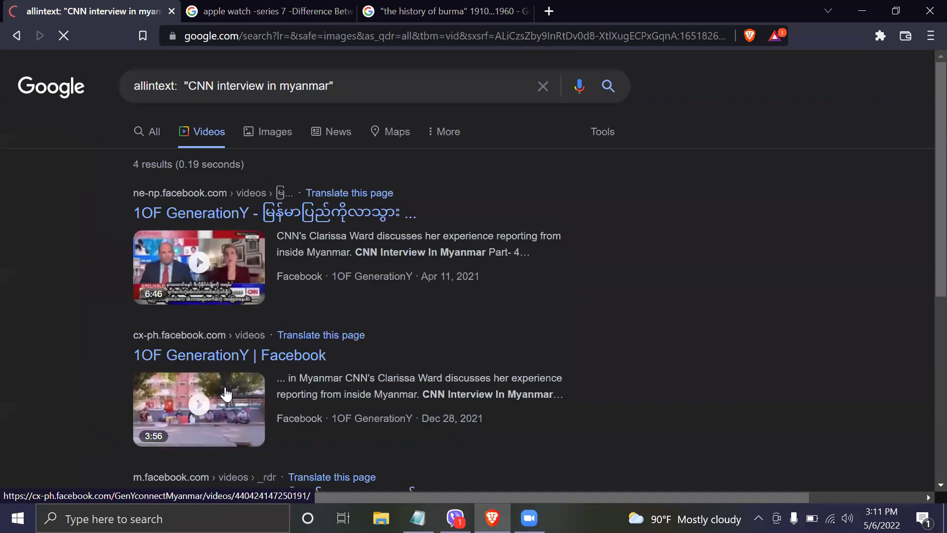
Step: Highlight the phrase 'CNN Interview' in a video snippet, clearing and redoing the mark
{"action": "scroll", "coordinate": [346, 257], "scroll_direction": "down", "scroll_amount": 3}
{"action": "scroll", "coordinate": [361, 254], "scroll_direction": "up", "scroll_amount": 3}
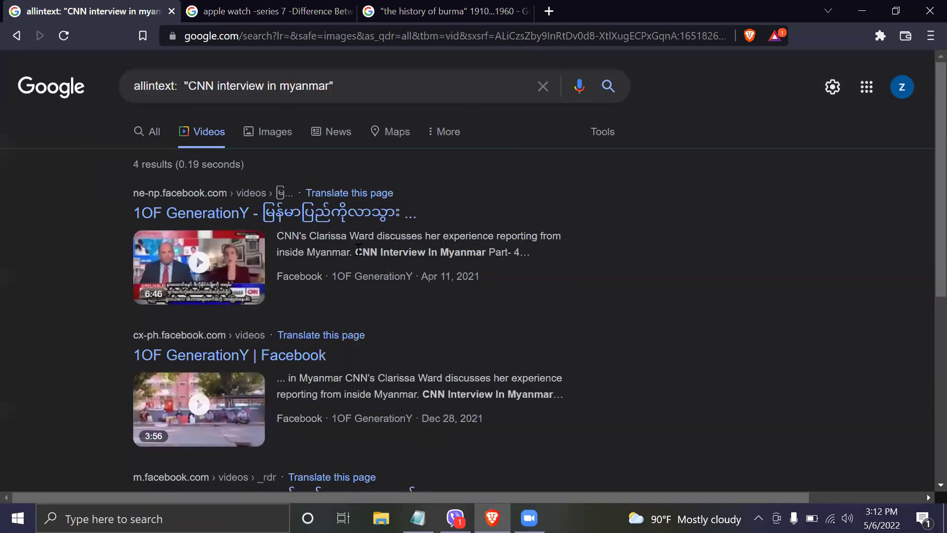
{"action": "left_click_drag", "start_coordinate": [356, 251], "coordinate": [486, 252]}
{"action": "scroll", "coordinate": [481, 323], "scroll_direction": "down", "scroll_amount": 3}
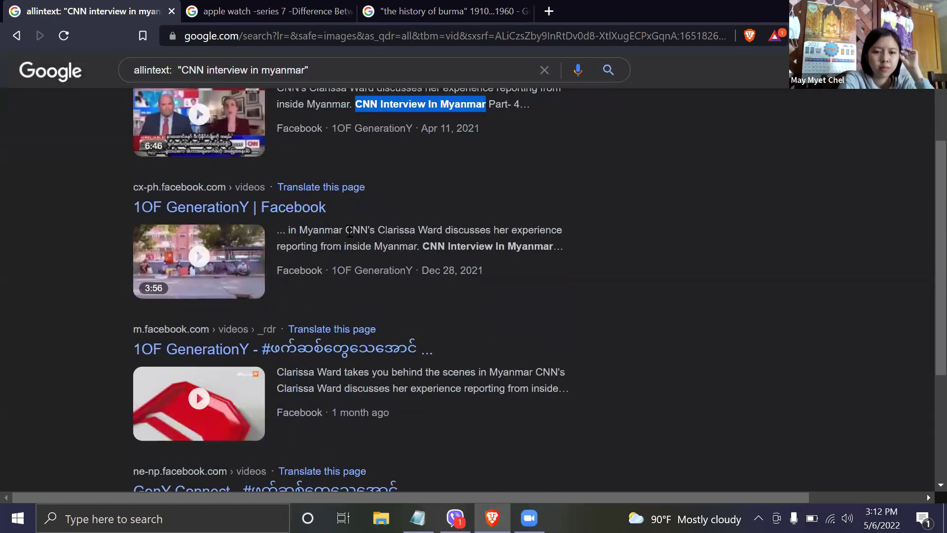
{"action": "left_click", "coordinate": [359, 212]}
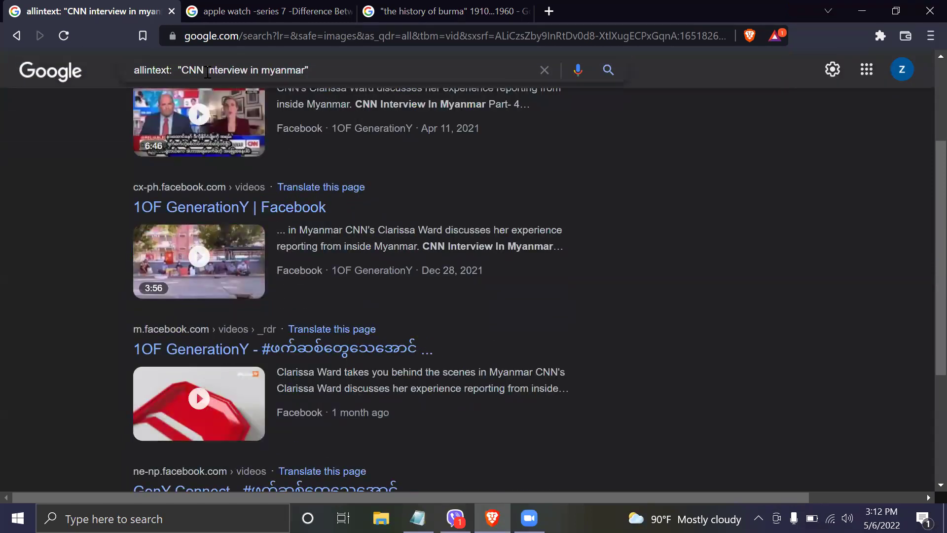
{"action": "left_click_drag", "start_coordinate": [422, 247], "coordinate": [550, 247]}
{"action": "scroll", "coordinate": [420, 360], "scroll_direction": "down", "scroll_amount": 1}
{"action": "scroll", "coordinate": [421, 359], "scroll_direction": "down", "scroll_amount": 2}
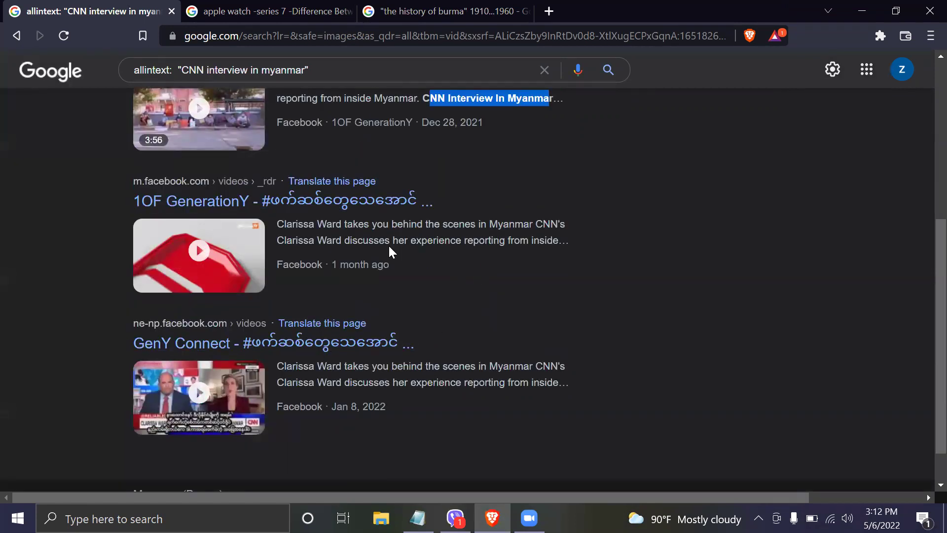
Step: Mark video descriptions and dates, including GenY Connect's, then go back to all results
{"action": "left_click_drag", "start_coordinate": [537, 222], "coordinate": [424, 266]}
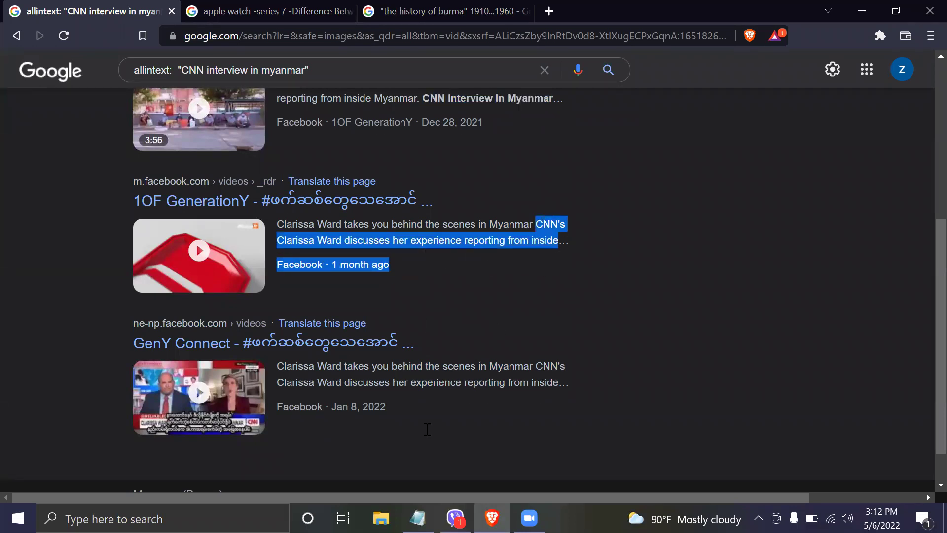
{"action": "scroll", "coordinate": [526, 330], "scroll_direction": "down", "scroll_amount": 1}
{"action": "left_click_drag", "start_coordinate": [539, 317], "coordinate": [553, 347]}
{"action": "left_click_drag", "start_coordinate": [414, 420], "coordinate": [408, 421]}
{"action": "scroll", "coordinate": [42, 153], "scroll_direction": "up", "scroll_amount": 7}
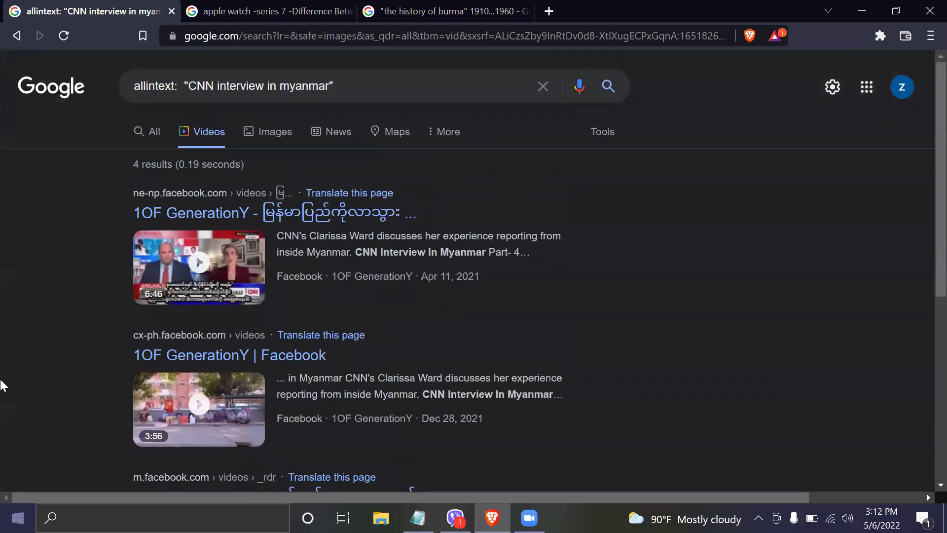
{"action": "left_click", "coordinate": [20, 35]}
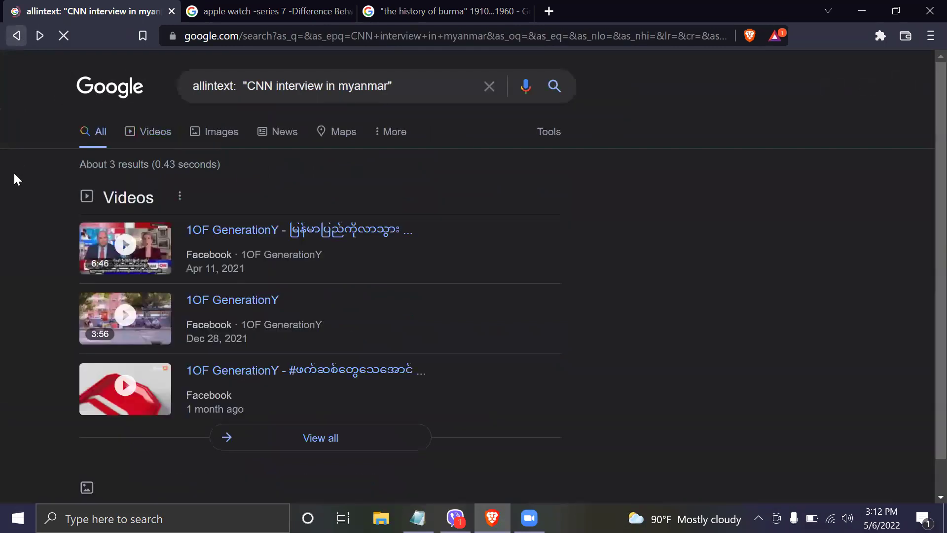
Step: Back on the form, set terms appearing to 'in the URL of the page' and search
{"action": "left_click", "coordinate": [23, 42]}
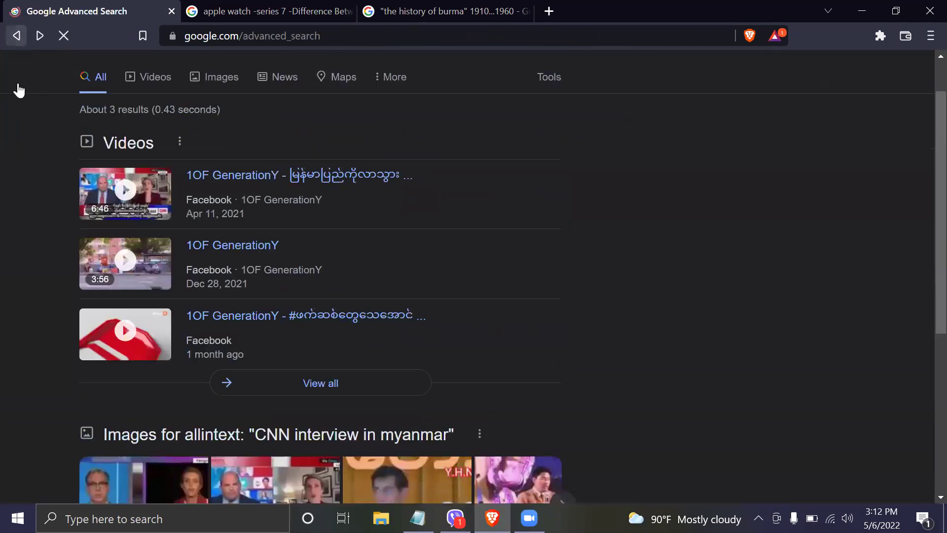
{"action": "scroll", "coordinate": [215, 362], "scroll_direction": "down", "scroll_amount": 2}
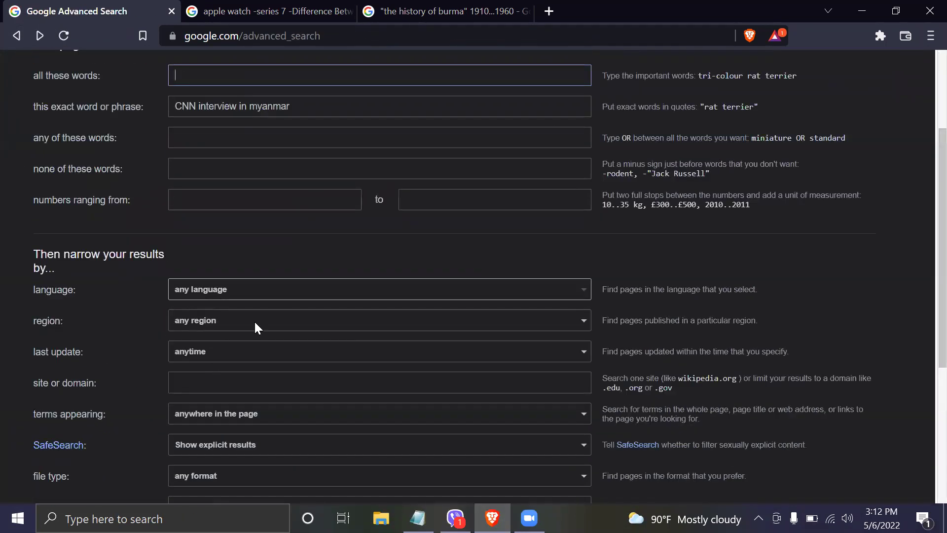
{"action": "left_click", "coordinate": [320, 414]}
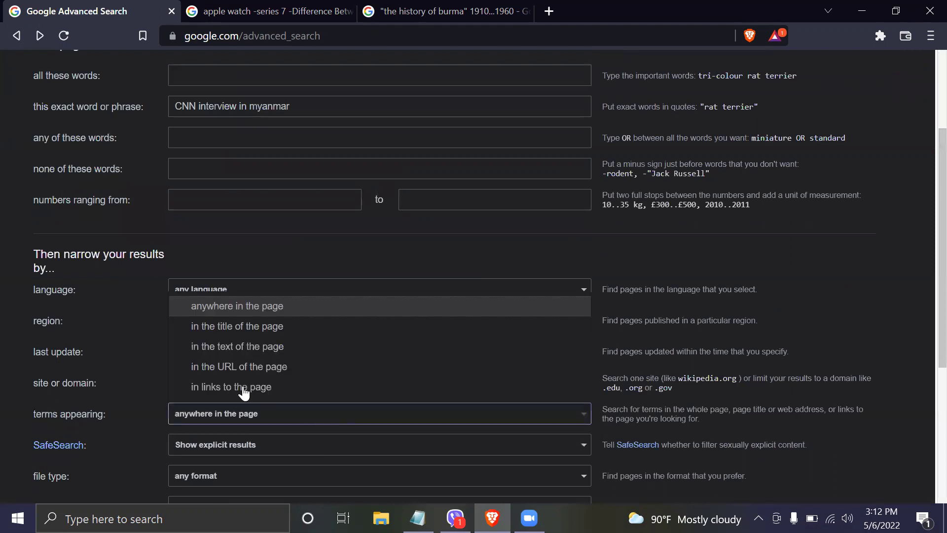
{"action": "left_click", "coordinate": [251, 373]}
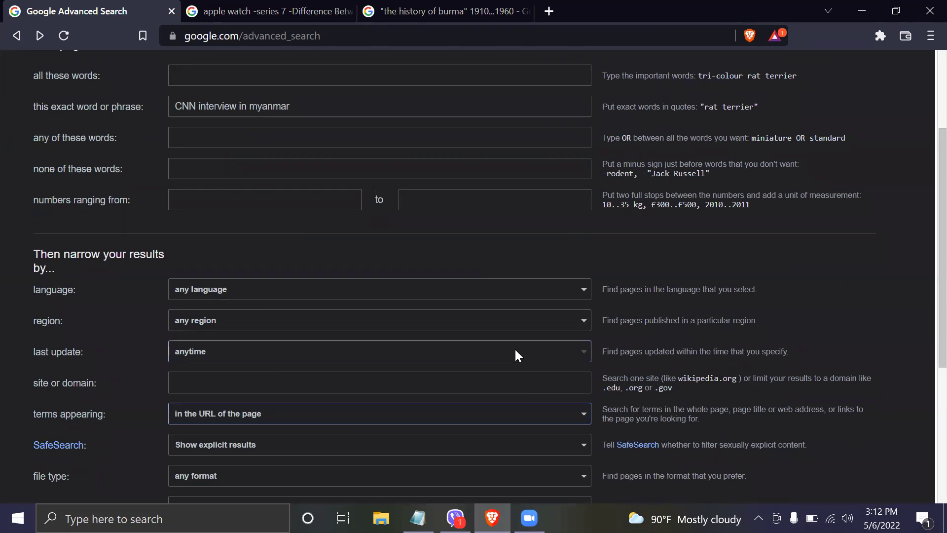
{"action": "scroll", "coordinate": [543, 340], "scroll_direction": "down", "scroll_amount": 5}
{"action": "left_click", "coordinate": [569, 295]}
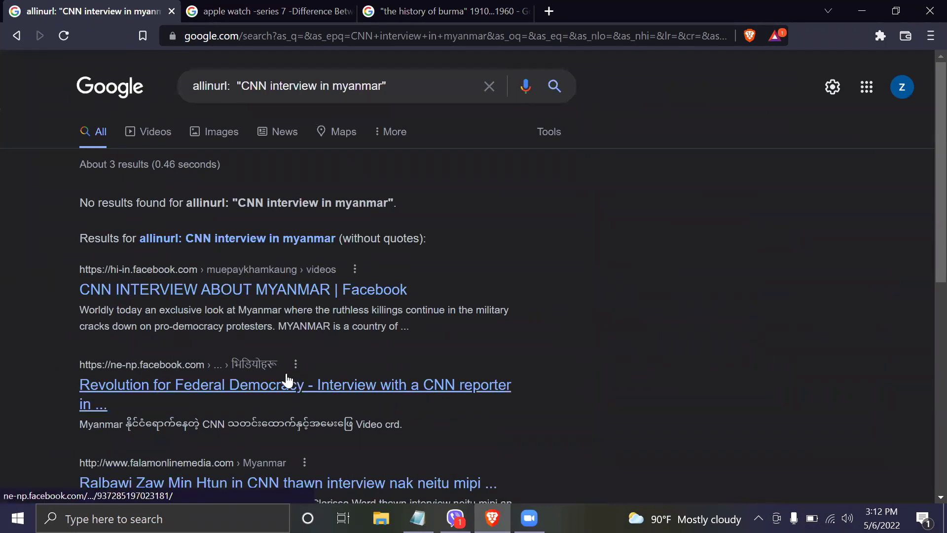
Step: Review the allinurl results and their image results, then switch back to all web results
{"action": "scroll", "coordinate": [220, 417], "scroll_direction": "down", "scroll_amount": 3}
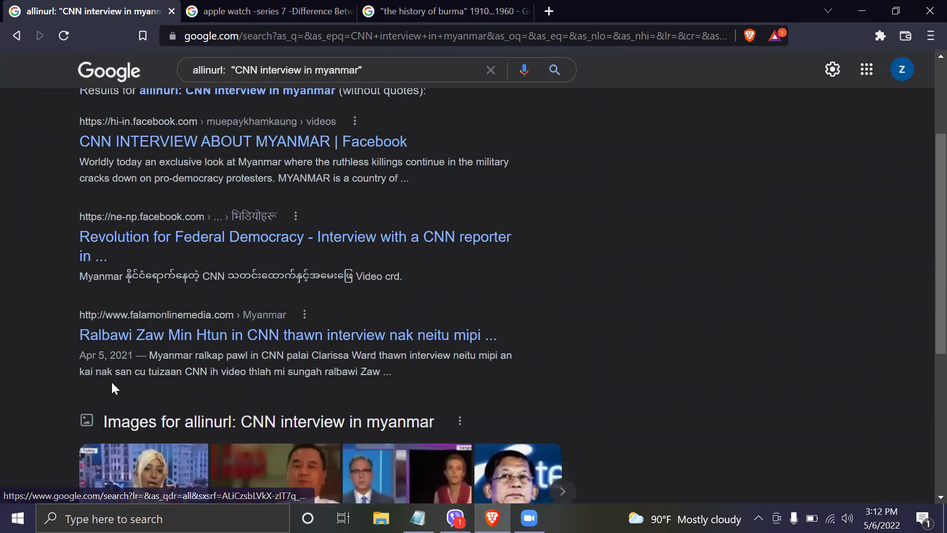
{"action": "scroll", "coordinate": [113, 386], "scroll_direction": "down", "scroll_amount": 5}
{"action": "scroll", "coordinate": [151, 393], "scroll_direction": "up", "scroll_amount": 4}
{"action": "scroll", "coordinate": [294, 351], "scroll_direction": "down", "scroll_amount": 4}
{"action": "left_click", "coordinate": [286, 291]}
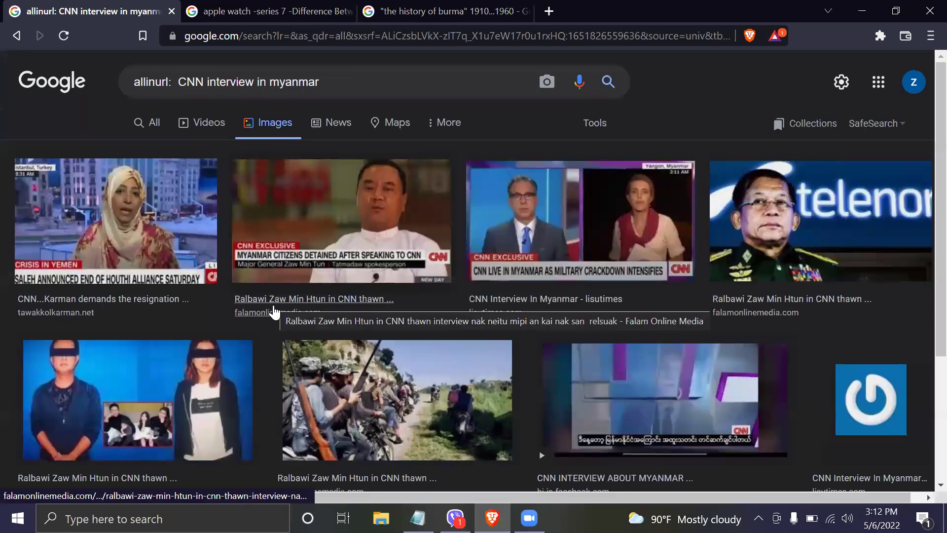
{"action": "scroll", "coordinate": [274, 310], "scroll_direction": "down", "scroll_amount": 3}
{"action": "scroll", "coordinate": [377, 310], "scroll_direction": "up", "scroll_amount": 3}
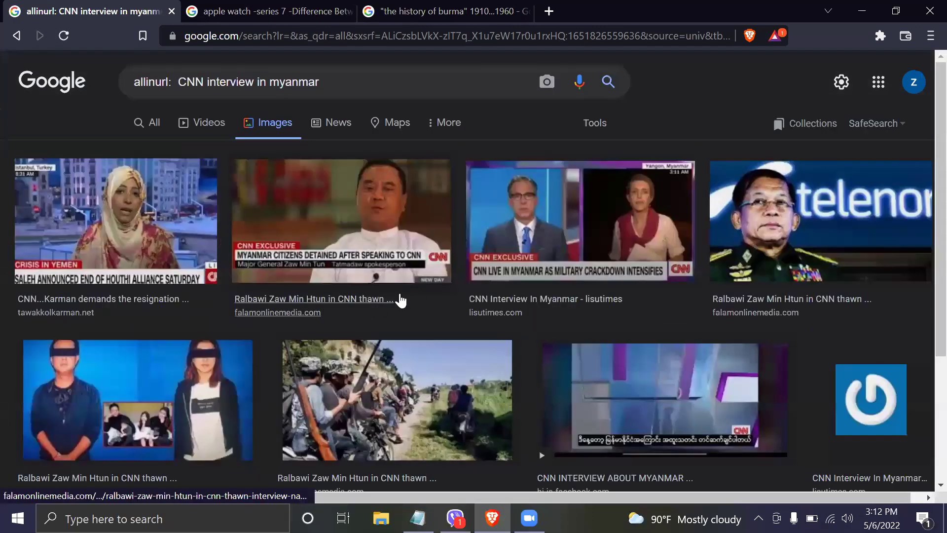
{"action": "left_click", "coordinate": [159, 122]}
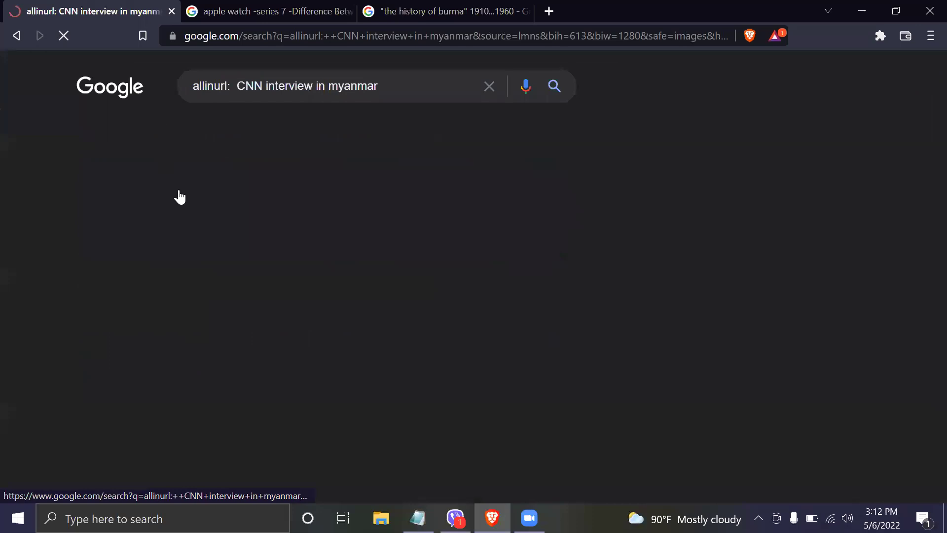
Step: Scroll the results, then navigate back through the pages to the Advanced Search form
{"action": "scroll", "coordinate": [212, 393], "scroll_direction": "down", "scroll_amount": 2}
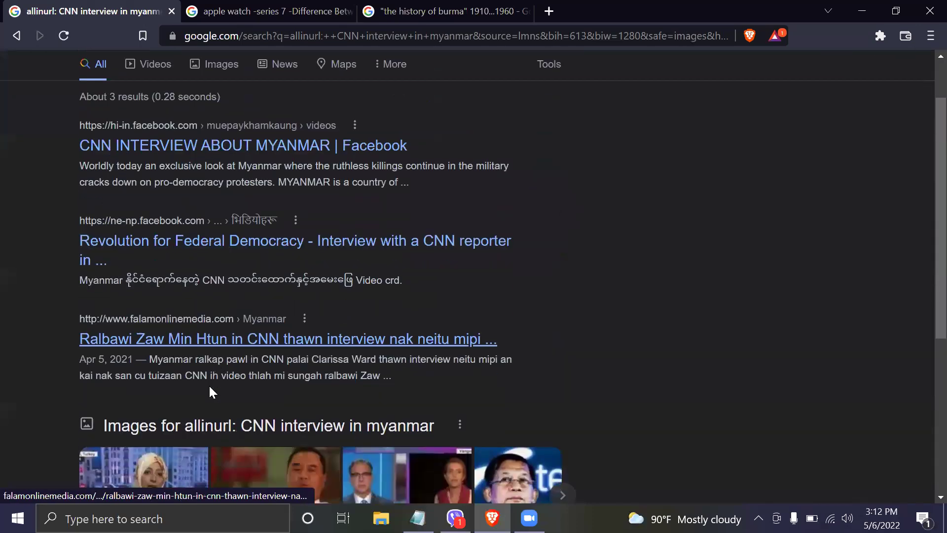
{"action": "scroll", "coordinate": [271, 390], "scroll_direction": "down", "scroll_amount": 3}
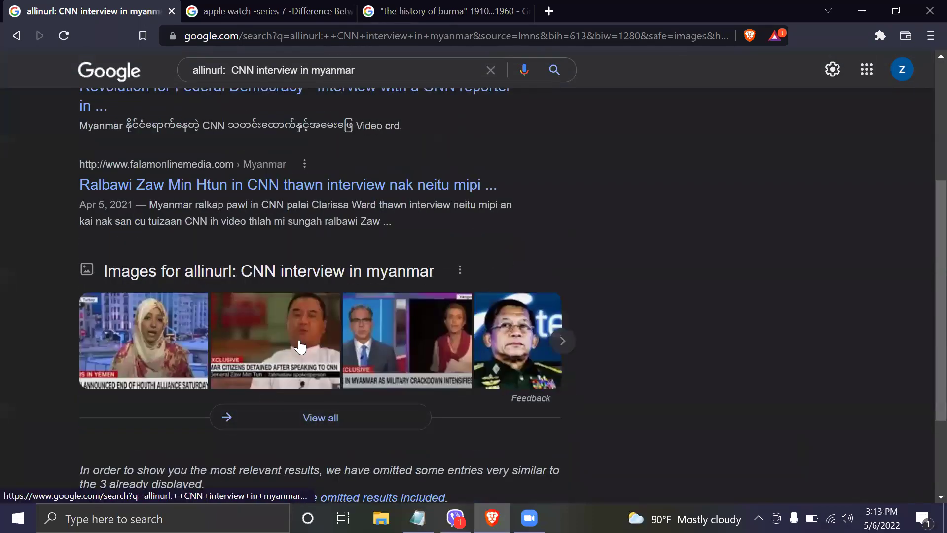
{"action": "scroll", "coordinate": [205, 355], "scroll_direction": "up", "scroll_amount": 4}
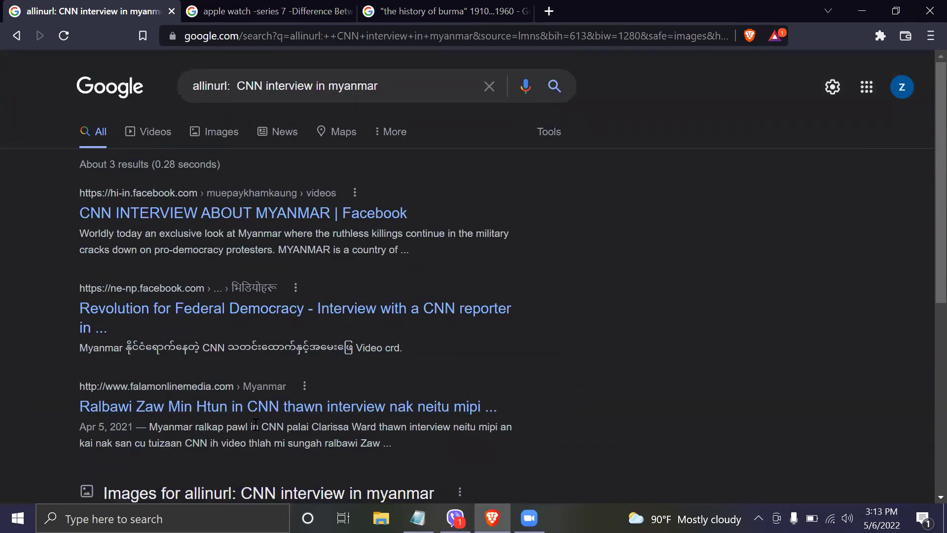
{"action": "left_click", "coordinate": [15, 35]}
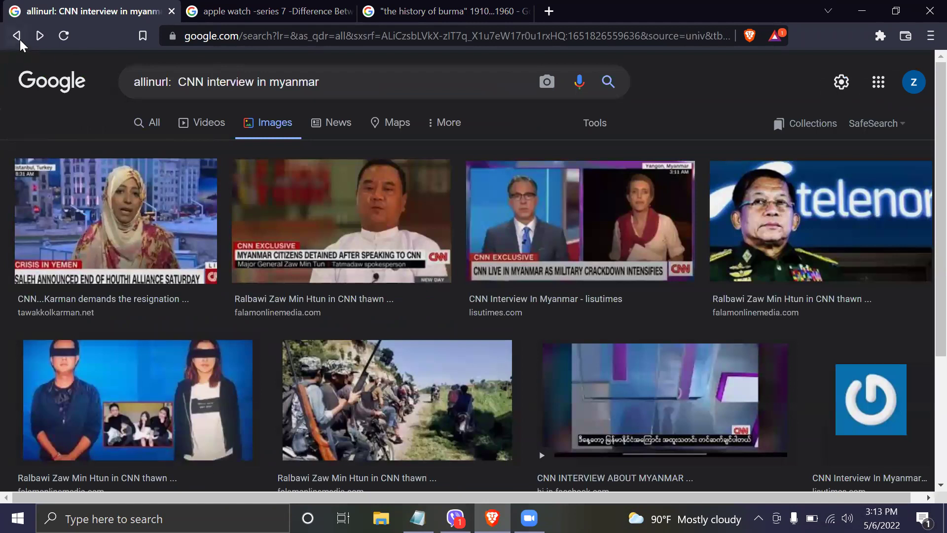
{"action": "left_click", "coordinate": [19, 39]}
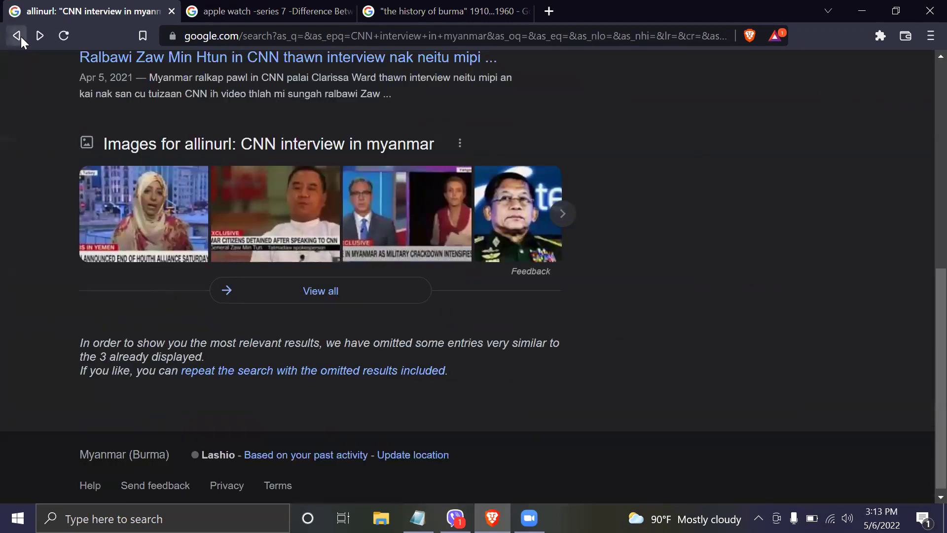
{"action": "left_click", "coordinate": [20, 36]}
{"action": "scroll", "coordinate": [199, 340], "scroll_direction": "down", "scroll_amount": 3}
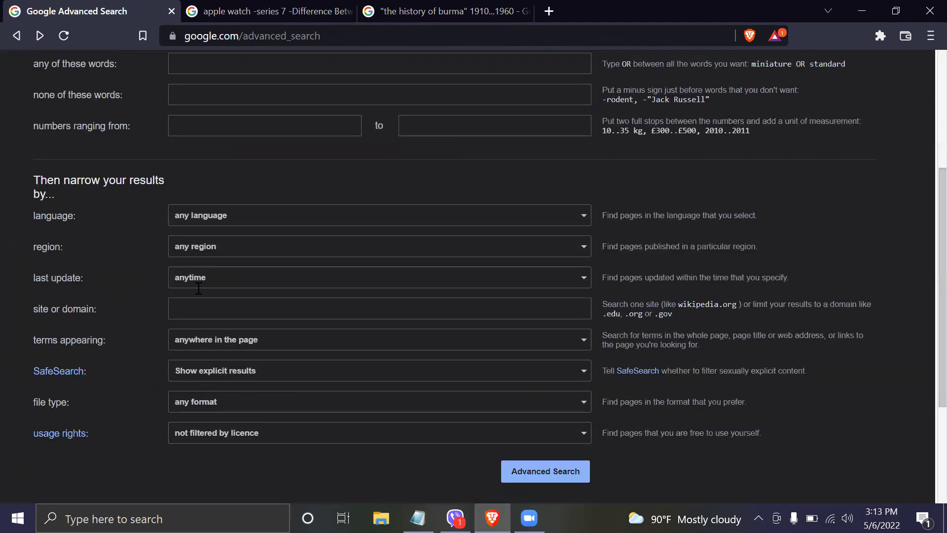
Step: Run the 'CNN interview in myanmar' search with terms limited to links to the page
{"action": "left_click", "coordinate": [234, 346]}
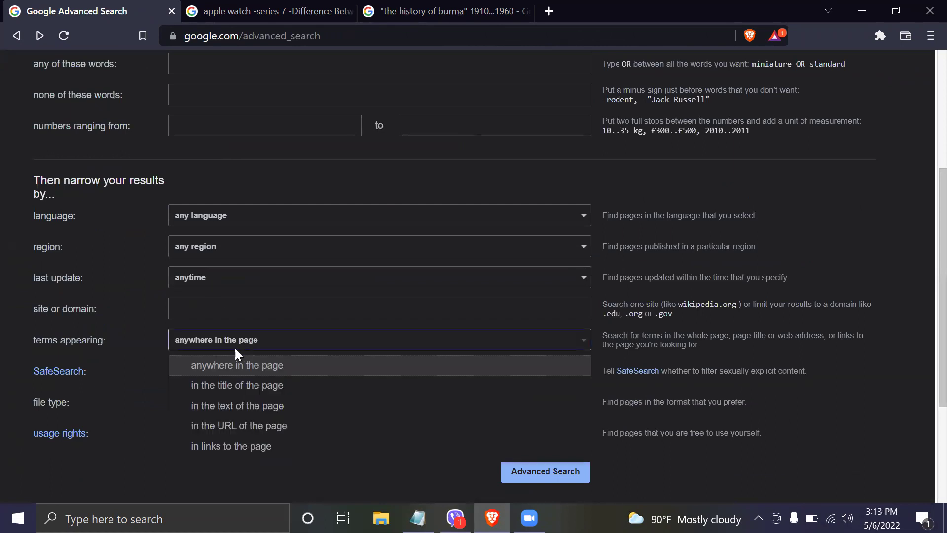
{"action": "left_click", "coordinate": [253, 447]}
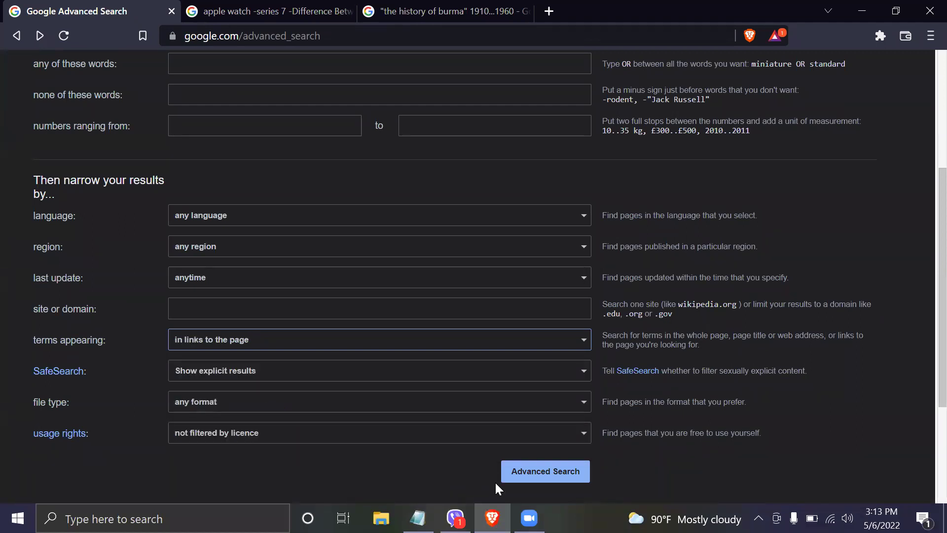
{"action": "left_click", "coordinate": [534, 473]}
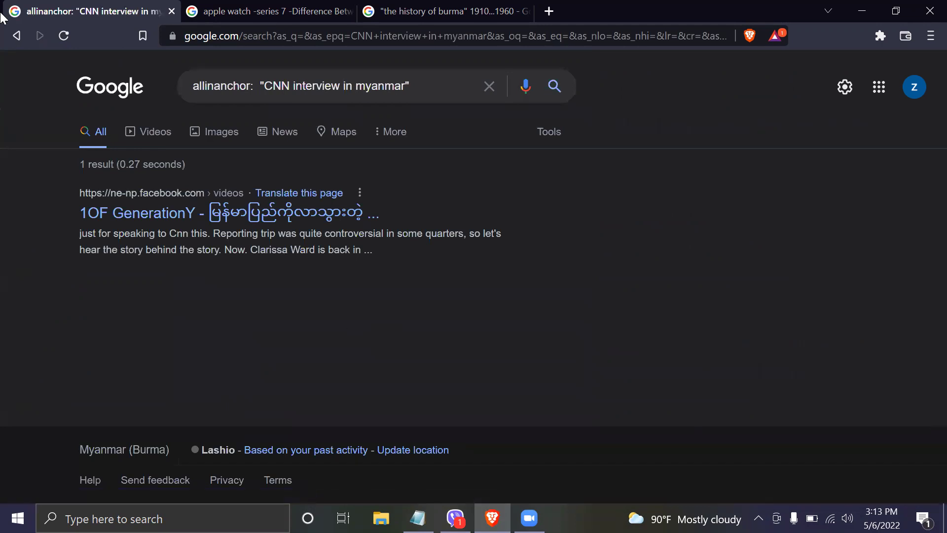
Step: Return to the form and select 'in myanmar' in the exact-phrase box
{"action": "left_click", "coordinate": [16, 36]}
{"action": "scroll", "coordinate": [277, 434], "scroll_direction": "down", "scroll_amount": 4}
{"action": "scroll", "coordinate": [277, 395], "scroll_direction": "up", "scroll_amount": 5}
{"action": "left_click_drag", "start_coordinate": [305, 259], "coordinate": [204, 262]}
Step: Shorten the exact phrase to 'CNN interview' and search it in links to the page
{"action": "key", "text": "BackSpace"}
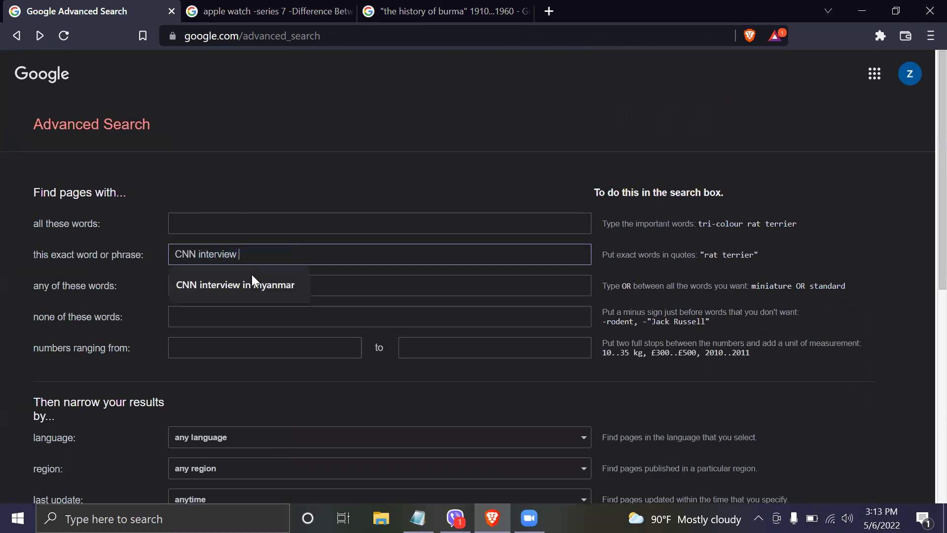
{"action": "scroll", "coordinate": [263, 312], "scroll_direction": "down", "scroll_amount": 5}
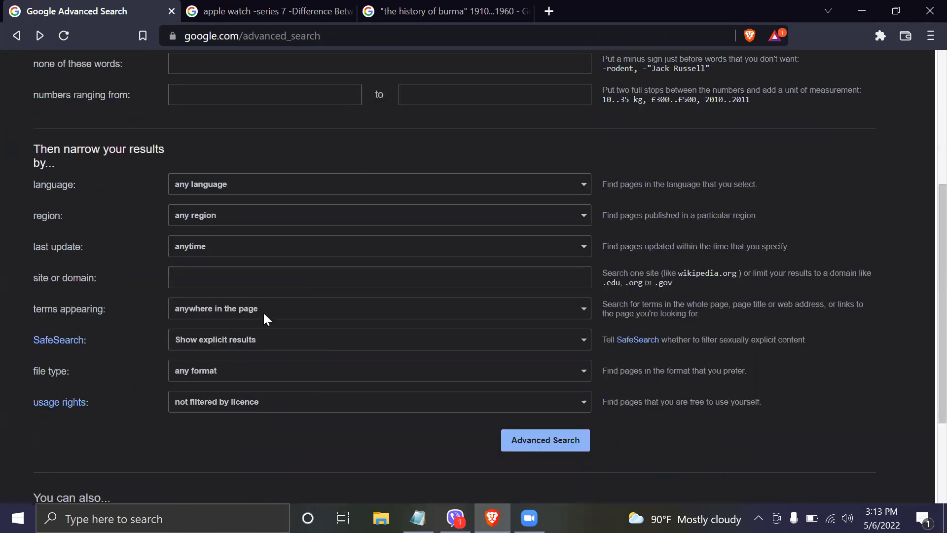
{"action": "scroll", "coordinate": [252, 309], "scroll_direction": "up", "scroll_amount": 1}
{"action": "left_click", "coordinate": [235, 262]}
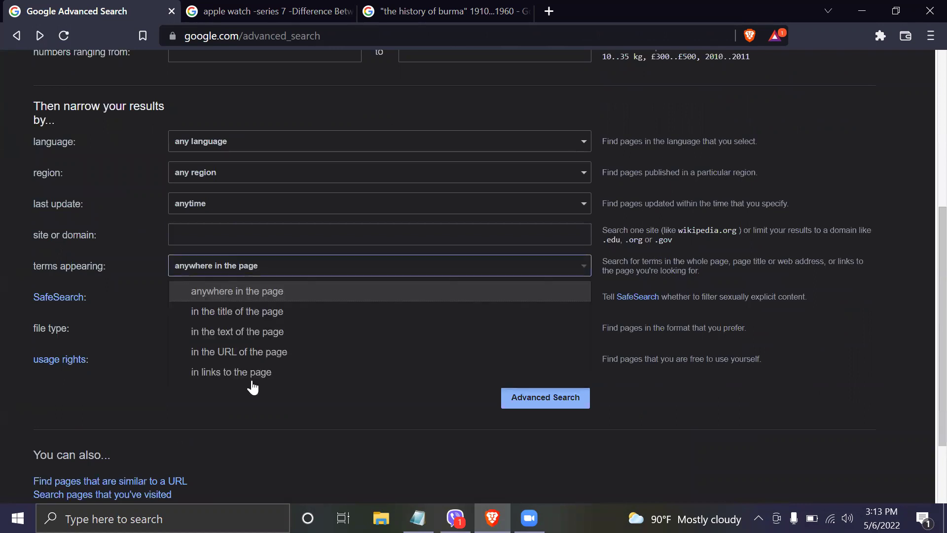
{"action": "left_click", "coordinate": [237, 373]}
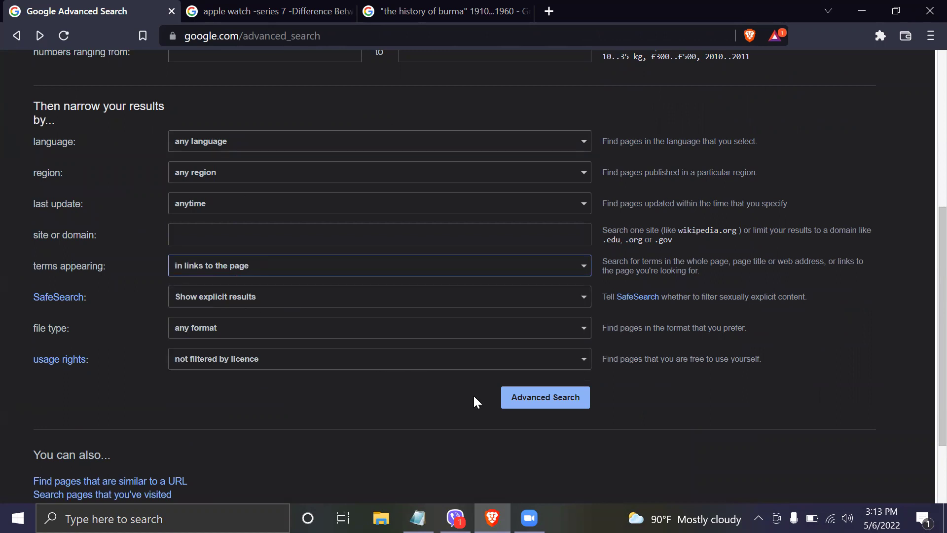
{"action": "left_click", "coordinate": [535, 399]}
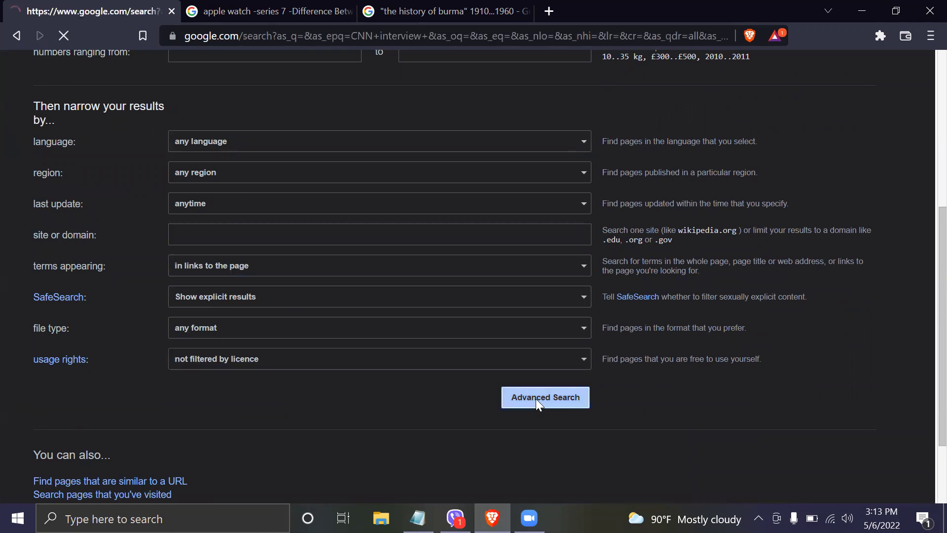
Step: Circle and underline the cnn.com and edition.cnn.com addresses, plus 'prepared for' in a snippet
{"action": "scroll", "coordinate": [447, 358], "scroll_direction": "down", "scroll_amount": 6}
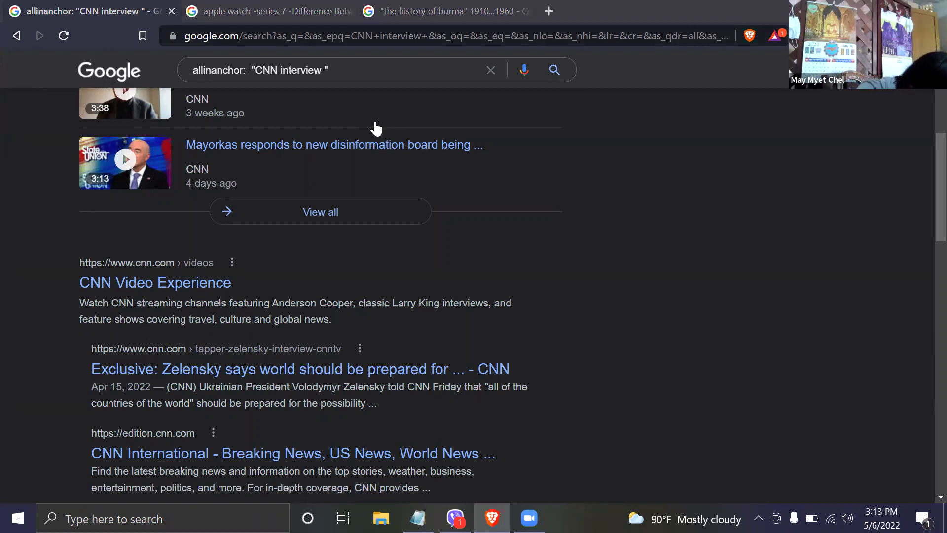
{"action": "mouse_move", "coordinate": [150, 266]}
{"action": "left_mouse_down"}
{"action": "mouse_move", "coordinate": [129, 254]}
{"action": "mouse_move", "coordinate": [170, 270]}
{"action": "left_mouse_up"}
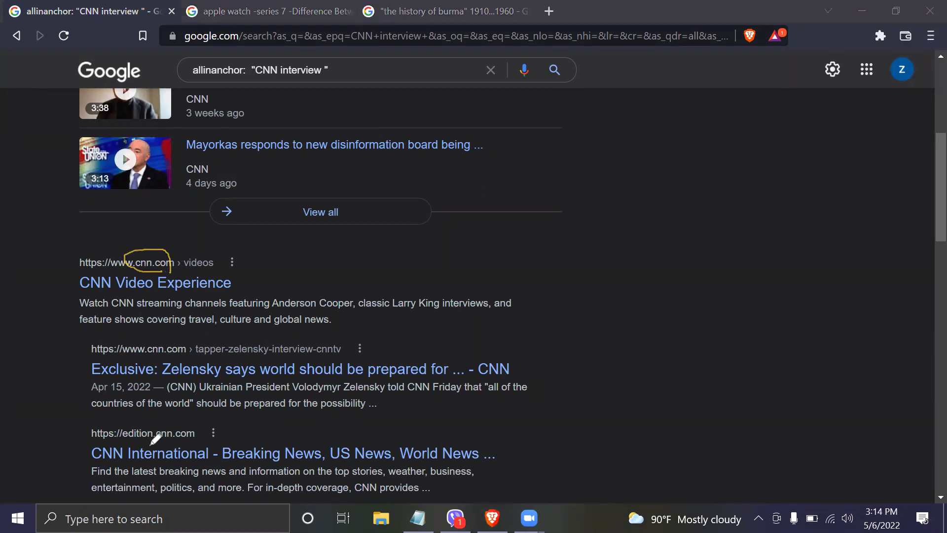
{"action": "mouse_move", "coordinate": [193, 355]}
{"action": "left_mouse_down"}
{"action": "mouse_move", "coordinate": [176, 366]}
{"action": "mouse_move", "coordinate": [191, 340]}
{"action": "mouse_move", "coordinate": [190, 356]}
{"action": "left_mouse_up"}
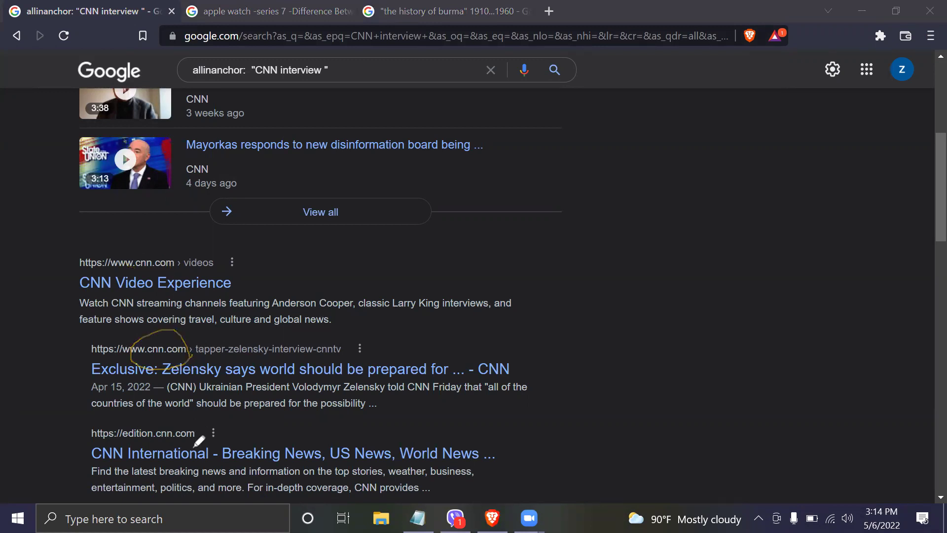
{"action": "left_click_drag", "start_coordinate": [157, 436], "coordinate": [207, 452]}
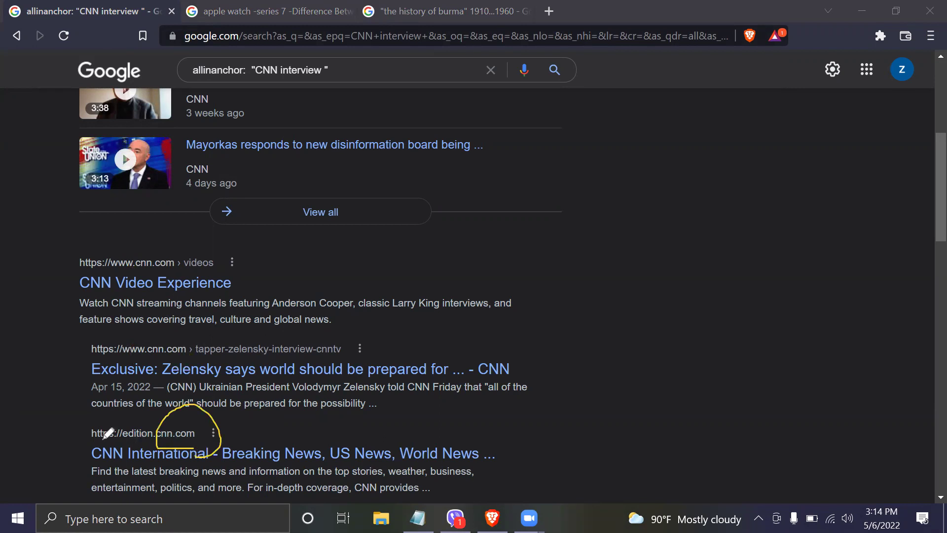
{"action": "left_click_drag", "start_coordinate": [65, 430], "coordinate": [215, 429]}
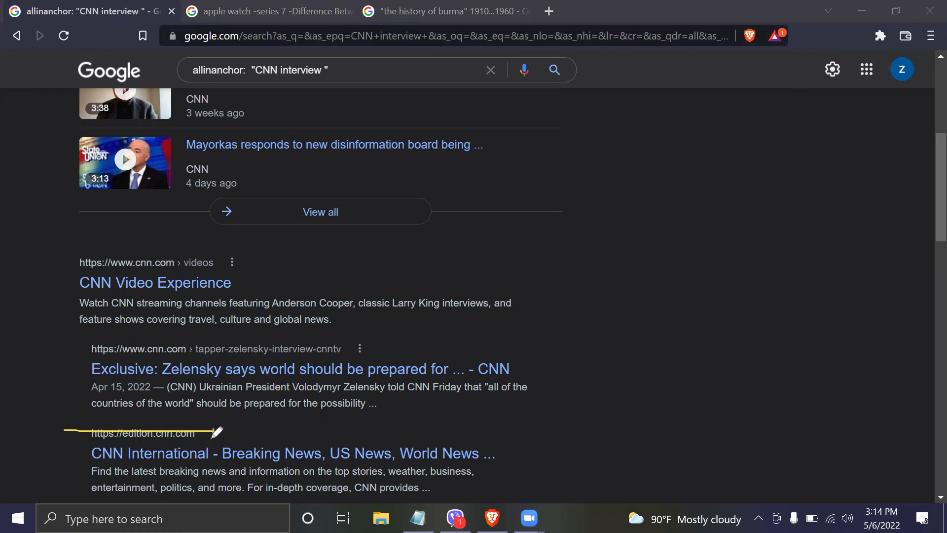
{"action": "mouse_move", "coordinate": [71, 436]}
{"action": "left_mouse_down"}
{"action": "mouse_move", "coordinate": [232, 438]}
{"action": "mouse_move", "coordinate": [83, 421]}
{"action": "mouse_move", "coordinate": [74, 434]}
{"action": "left_mouse_up"}
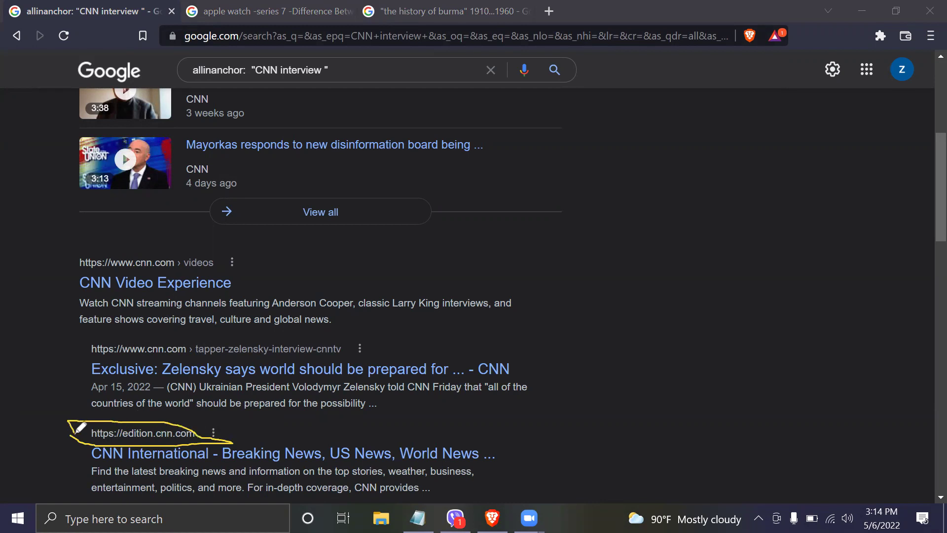
{"action": "mouse_move", "coordinate": [336, 431]}
{"action": "left_mouse_down"}
{"action": "mouse_move", "coordinate": [210, 436]}
{"action": "mouse_move", "coordinate": [216, 423]}
{"action": "left_mouse_up"}
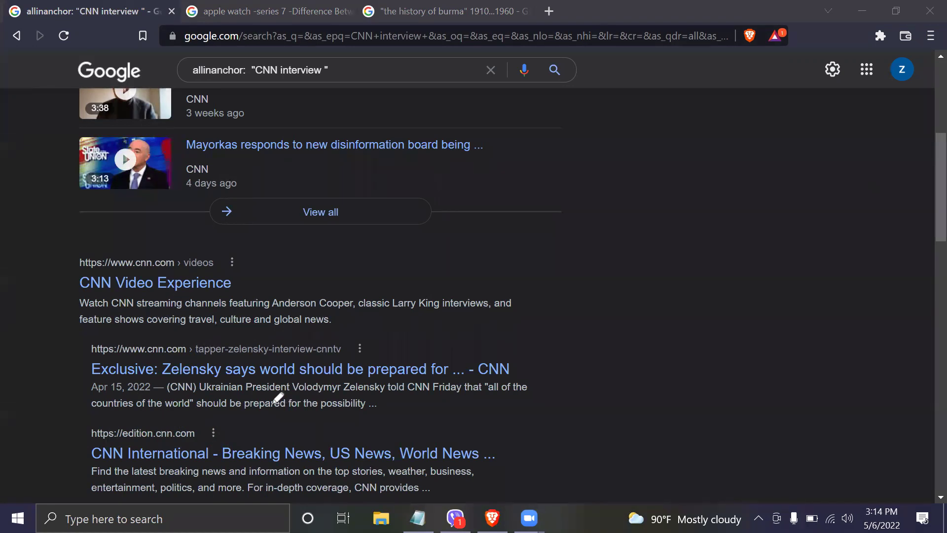
{"action": "left_click_drag", "start_coordinate": [255, 409], "coordinate": [371, 411]}
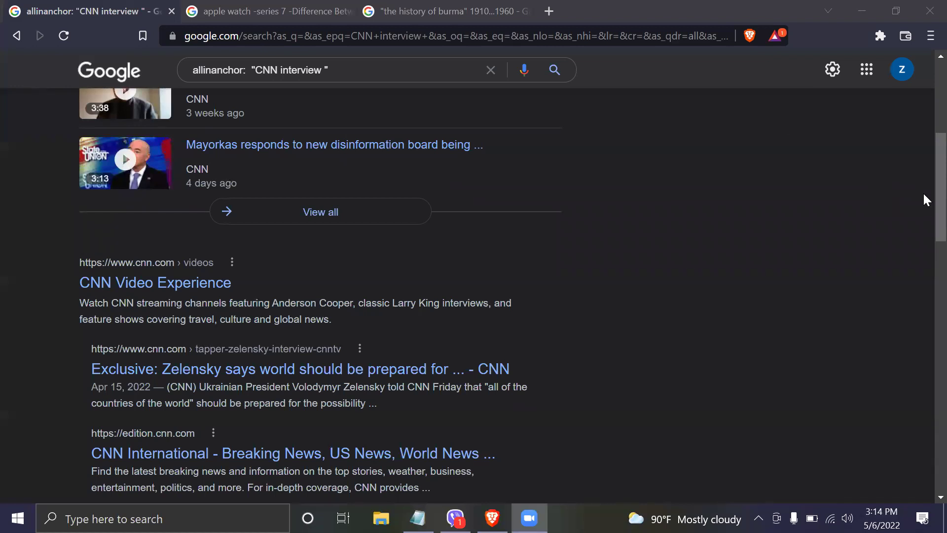
{"action": "left_click", "coordinate": [922, 214]}
{"action": "scroll", "coordinate": [927, 222], "scroll_direction": "down", "scroll_amount": 2}
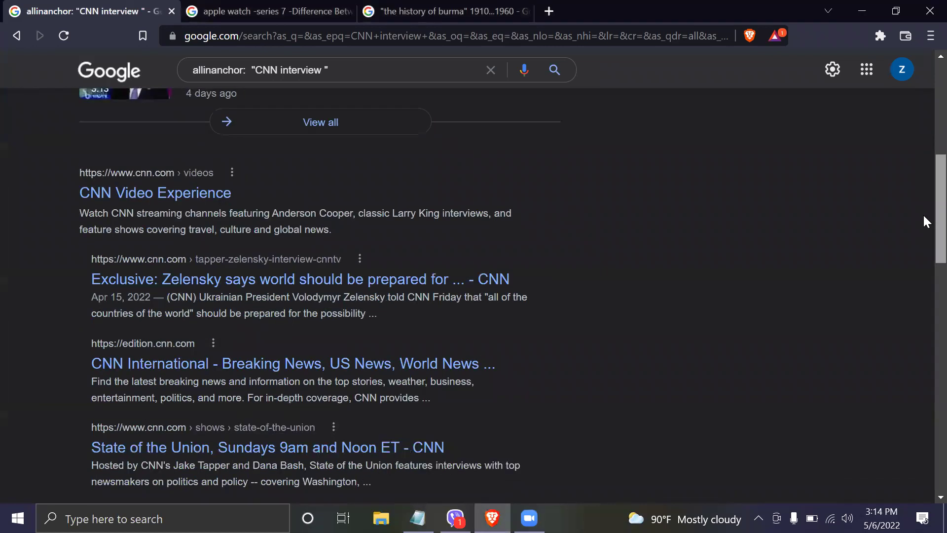
{"action": "scroll", "coordinate": [924, 148], "scroll_direction": "up", "scroll_amount": 6}
{"action": "scroll", "coordinate": [925, 167], "scroll_direction": "down", "scroll_amount": 2}
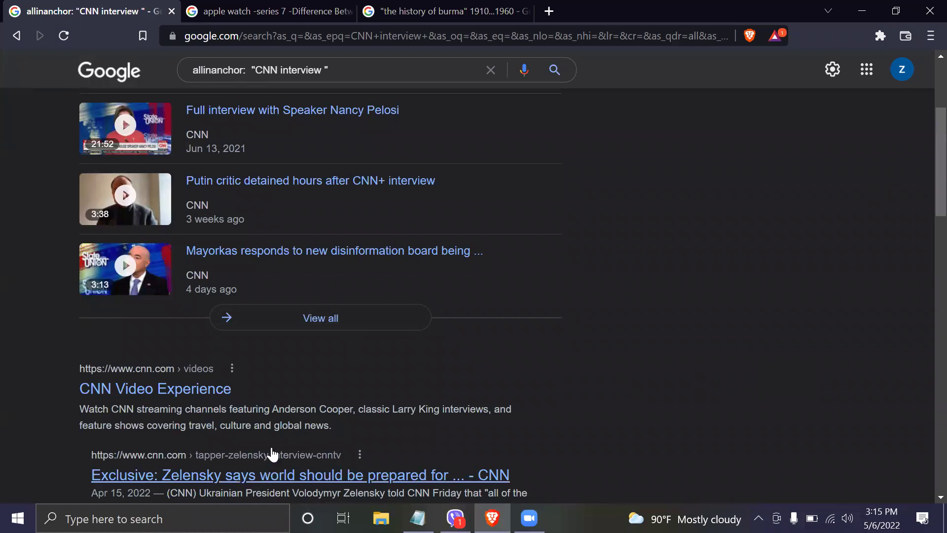
{"action": "scroll", "coordinate": [879, 321], "scroll_direction": "down", "scroll_amount": 4}
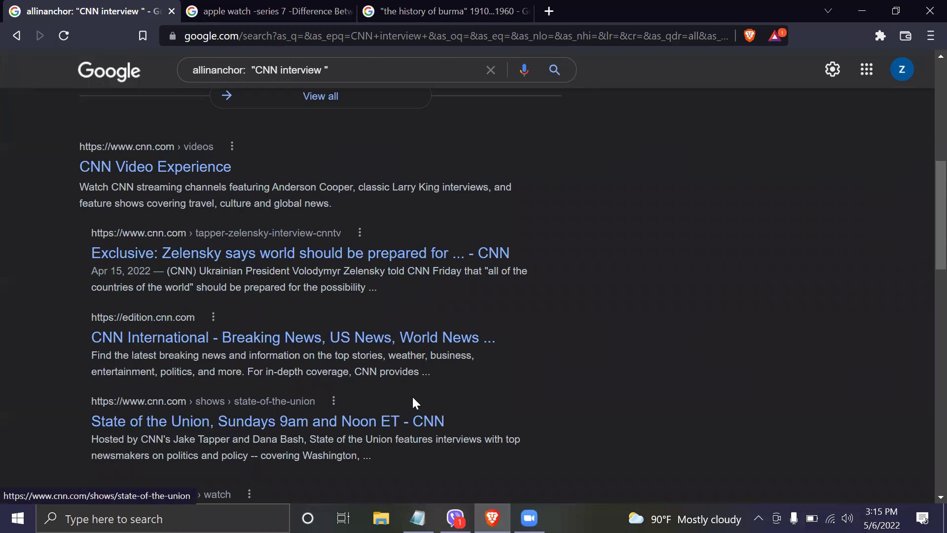
{"action": "scroll", "coordinate": [413, 398], "scroll_direction": "down", "scroll_amount": 4}
{"action": "scroll", "coordinate": [411, 398], "scroll_direction": "up", "scroll_amount": 4}
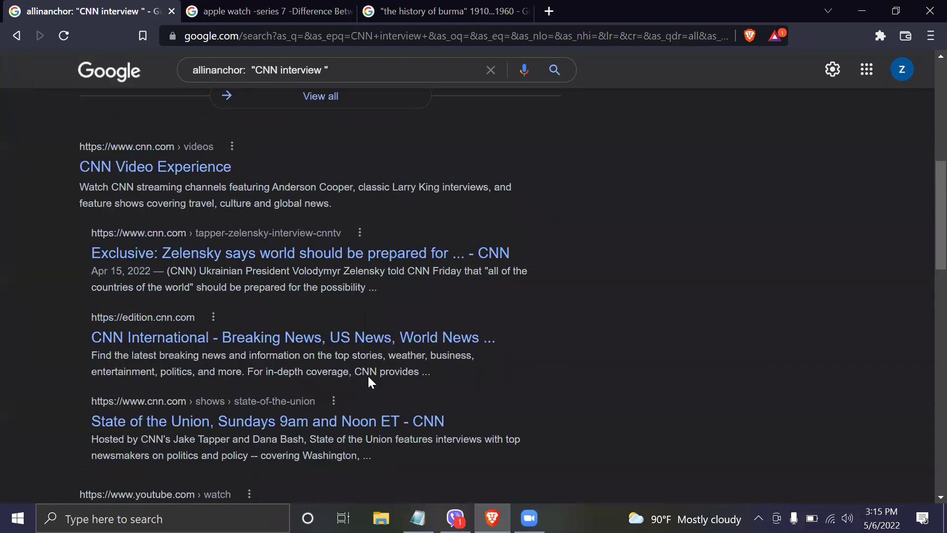
{"action": "scroll", "coordinate": [368, 381], "scroll_direction": "down", "scroll_amount": 4}
{"action": "scroll", "coordinate": [365, 382], "scroll_direction": "up", "scroll_amount": 4}
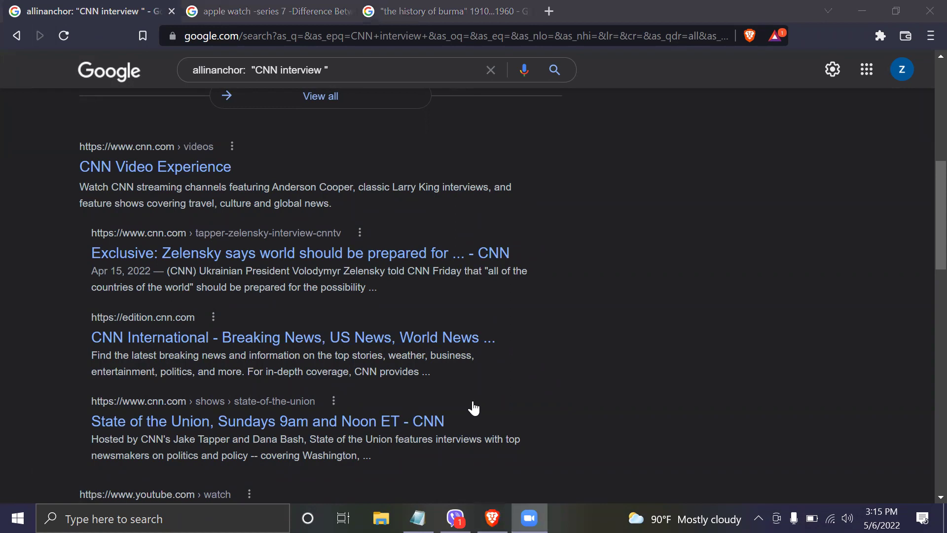
Step: Handwrite 'Phishing' in yellow ink beside the search results
{"action": "mouse_move", "coordinate": [571, 168]}
{"action": "left_mouse_down"}
{"action": "mouse_move", "coordinate": [594, 186]}
{"action": "mouse_move", "coordinate": [643, 271]}
{"action": "mouse_move", "coordinate": [649, 214]}
{"action": "mouse_move", "coordinate": [663, 260]}
{"action": "left_mouse_up"}
{"action": "left_click", "coordinate": [649, 202]}
{"action": "mouse_move", "coordinate": [704, 200]}
{"action": "left_mouse_down"}
{"action": "mouse_move", "coordinate": [755, 236]}
{"action": "mouse_move", "coordinate": [752, 222]}
{"action": "mouse_move", "coordinate": [810, 246]}
{"action": "mouse_move", "coordinate": [825, 233]}
{"action": "mouse_move", "coordinate": [731, 319]}
{"action": "left_mouse_up"}
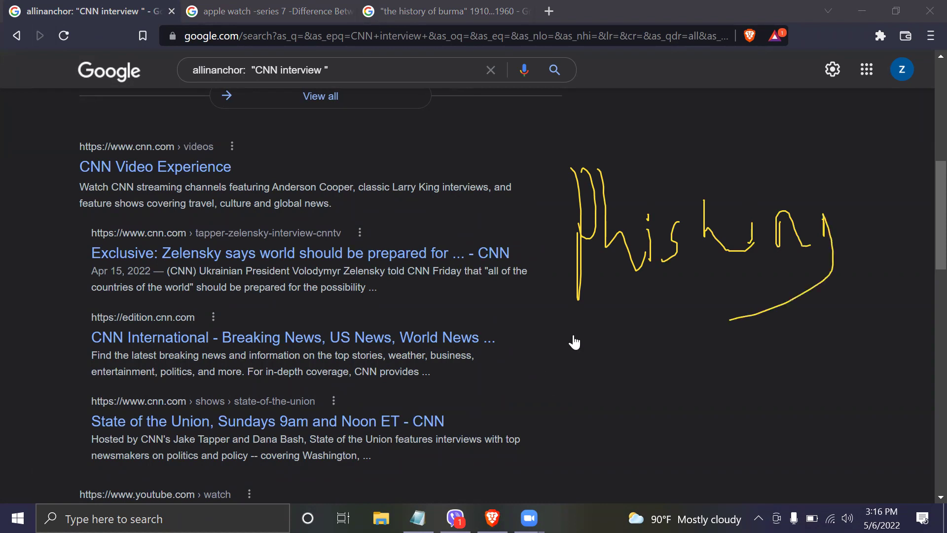
Step: Write a circled word below it, then erase that word and undo one stroke
{"action": "left_click_drag", "start_coordinate": [608, 363], "coordinate": [568, 461]}
{"action": "mouse_move", "coordinate": [589, 407]}
{"action": "left_mouse_down"}
{"action": "mouse_move", "coordinate": [563, 451]}
{"action": "mouse_move", "coordinate": [611, 440]}
{"action": "left_mouse_up"}
{"action": "left_click_drag", "start_coordinate": [632, 406], "coordinate": [636, 436]}
{"action": "mouse_move", "coordinate": [640, 386]}
{"action": "left_mouse_down"}
{"action": "mouse_move", "coordinate": [643, 437]}
{"action": "mouse_move", "coordinate": [672, 420]}
{"action": "mouse_move", "coordinate": [696, 439]}
{"action": "left_mouse_up"}
{"action": "mouse_move", "coordinate": [718, 406]}
{"action": "left_mouse_down"}
{"action": "mouse_move", "coordinate": [710, 439]}
{"action": "mouse_move", "coordinate": [690, 443]}
{"action": "left_mouse_up"}
{"action": "mouse_move", "coordinate": [730, 460]}
{"action": "left_mouse_down"}
{"action": "mouse_move", "coordinate": [543, 502]}
{"action": "mouse_move", "coordinate": [623, 353]}
{"action": "mouse_move", "coordinate": [786, 412]}
{"action": "mouse_move", "coordinate": [633, 499]}
{"action": "left_mouse_up"}
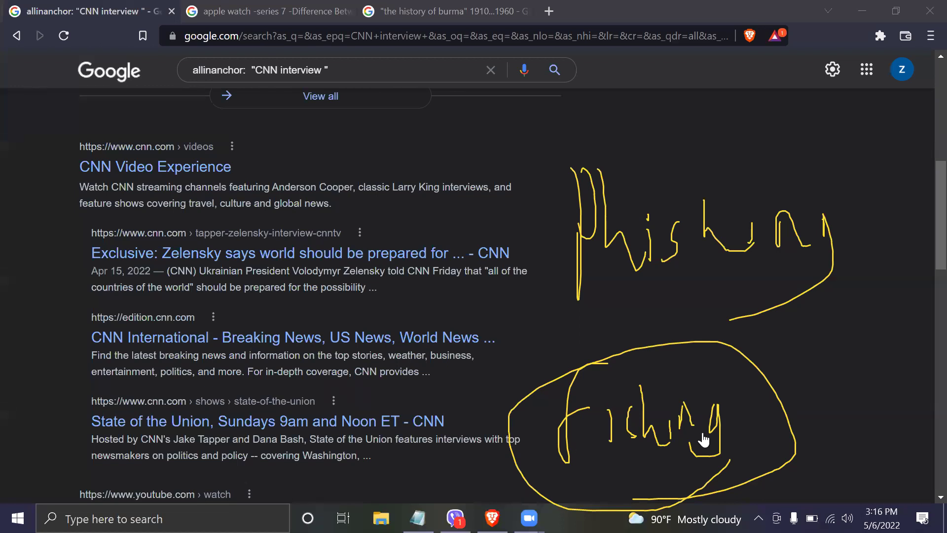
{"action": "left_click_drag", "start_coordinate": [602, 402], "coordinate": [608, 402]}
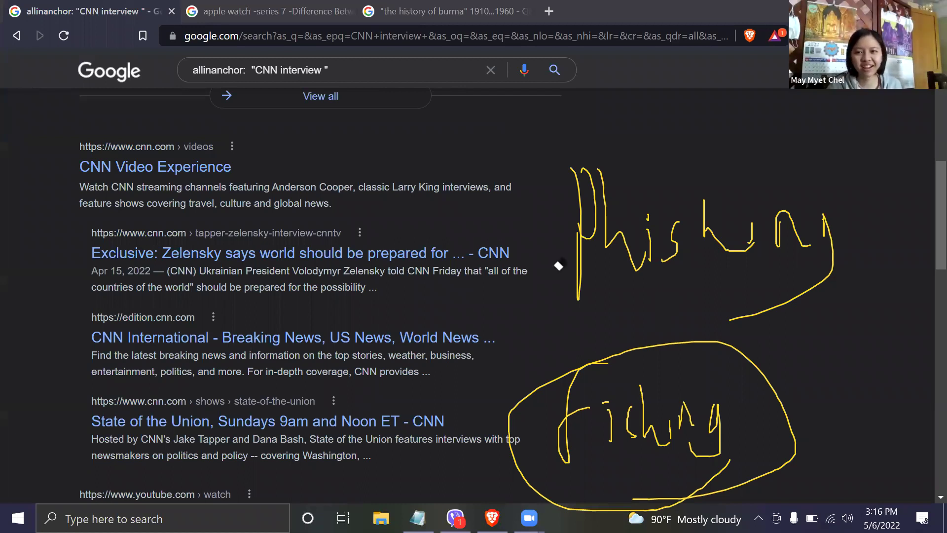
{"action": "mouse_move", "coordinate": [580, 410]}
{"action": "left_mouse_down"}
{"action": "mouse_move", "coordinate": [572, 397]}
{"action": "mouse_move", "coordinate": [638, 395]}
{"action": "mouse_move", "coordinate": [581, 417]}
{"action": "left_mouse_up"}
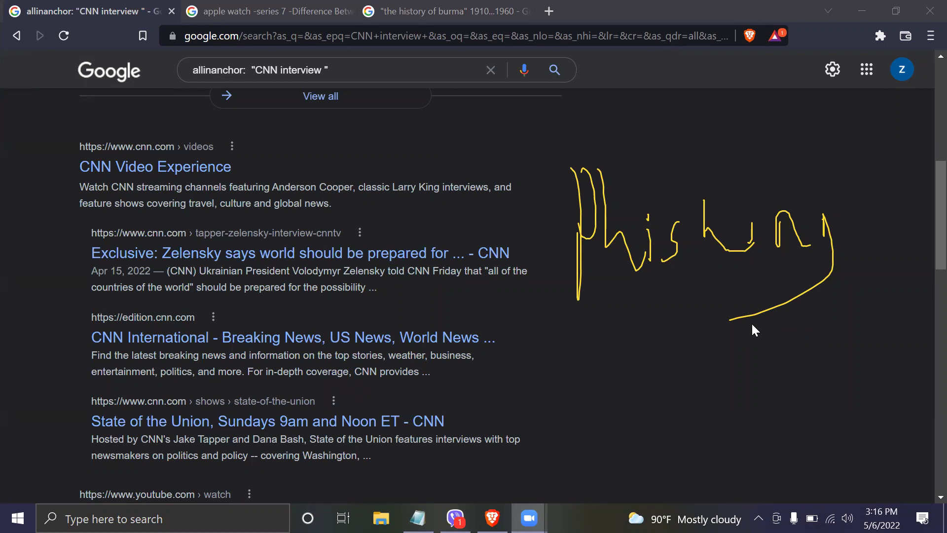
{"action": "key", "text": "ctrl+z"}
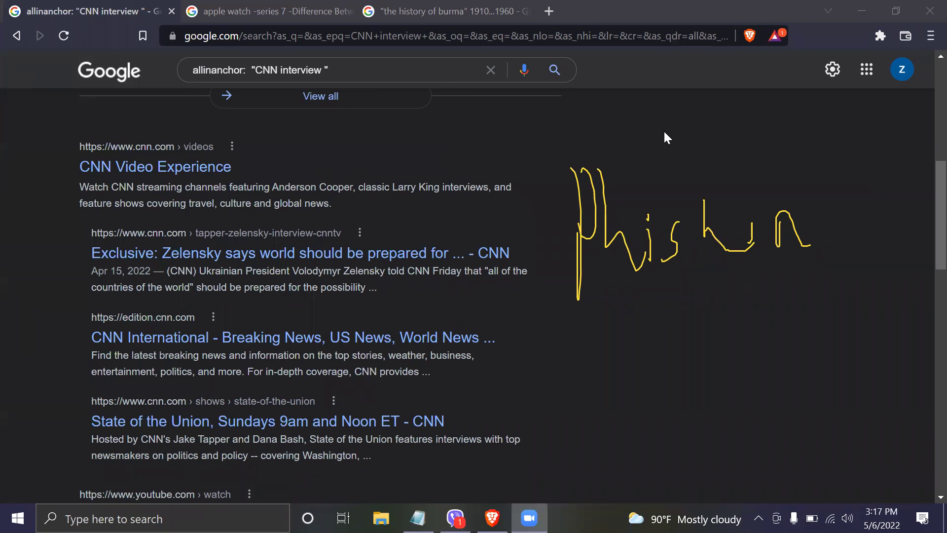
Step: Go back to the form and inspect the SafeSearch options, keeping Show explicit results
{"action": "scroll", "coordinate": [221, 438], "scroll_direction": "down", "scroll_amount": 2}
{"action": "scroll", "coordinate": [221, 437], "scroll_direction": "down", "scroll_amount": 4}
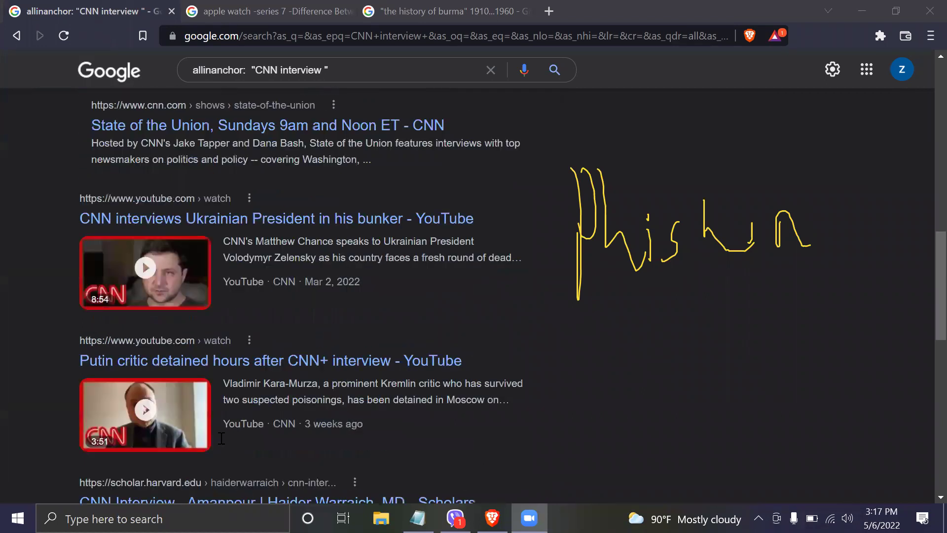
{"action": "scroll", "coordinate": [42, 197], "scroll_direction": "up", "scroll_amount": 7}
{"action": "scroll", "coordinate": [42, 180], "scroll_direction": "down", "scroll_amount": 5}
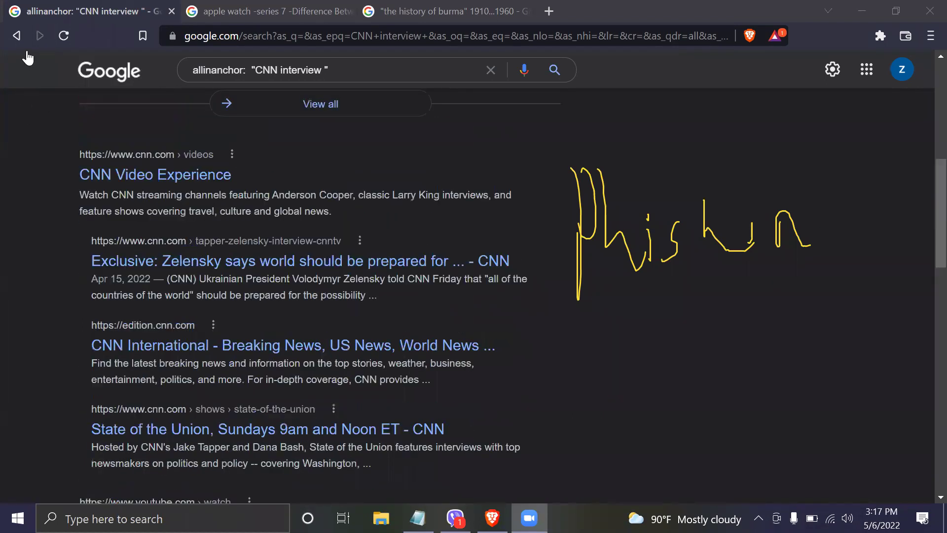
{"action": "left_click", "coordinate": [17, 36]}
{"action": "scroll", "coordinate": [238, 387], "scroll_direction": "down", "scroll_amount": 4}
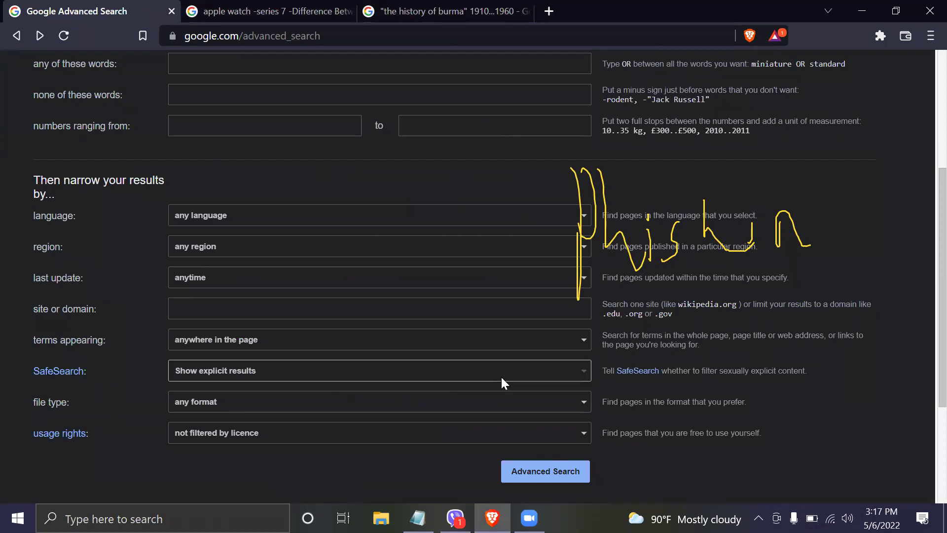
{"action": "left_click", "coordinate": [582, 370]}
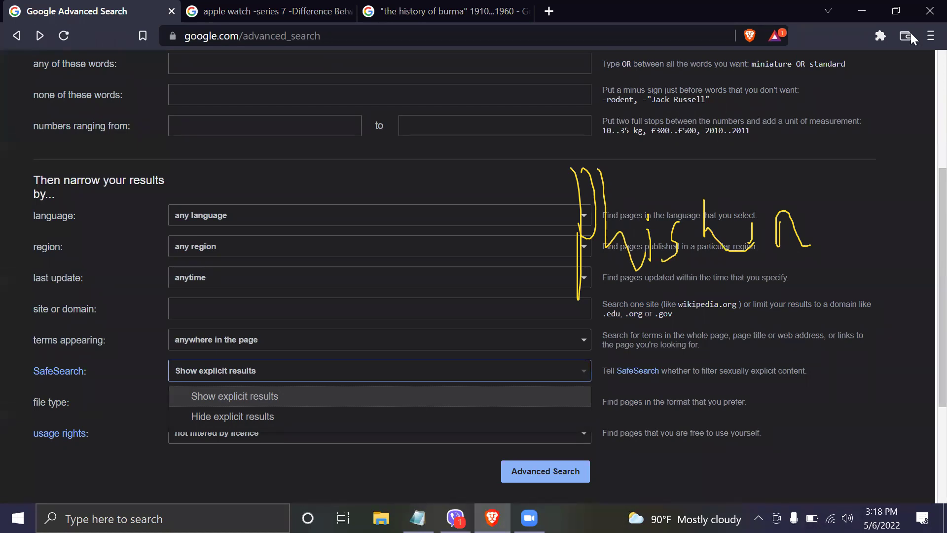
{"action": "left_click", "coordinate": [785, 6]}
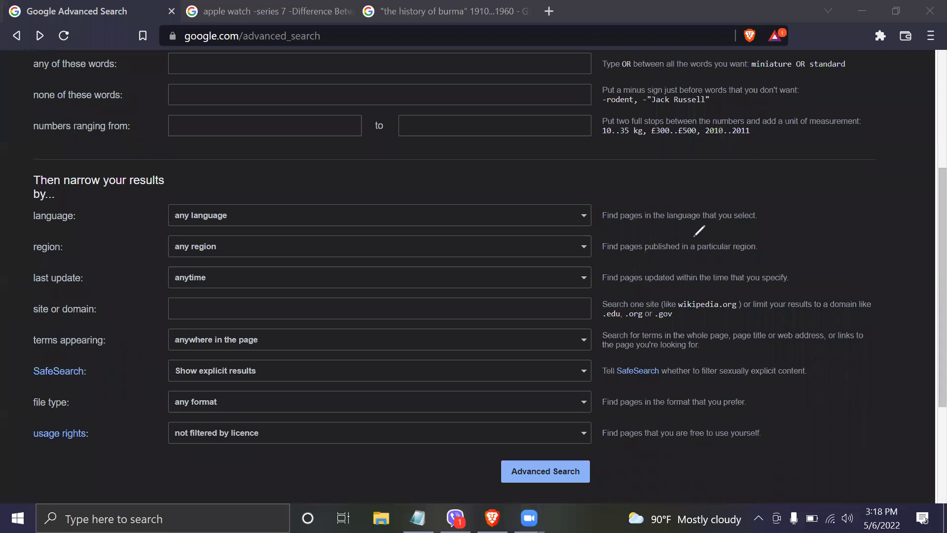
Step: Open a new Brave tab and search for google.com from the address-bar suggestions
{"action": "key", "text": "ctrl+Tab"}
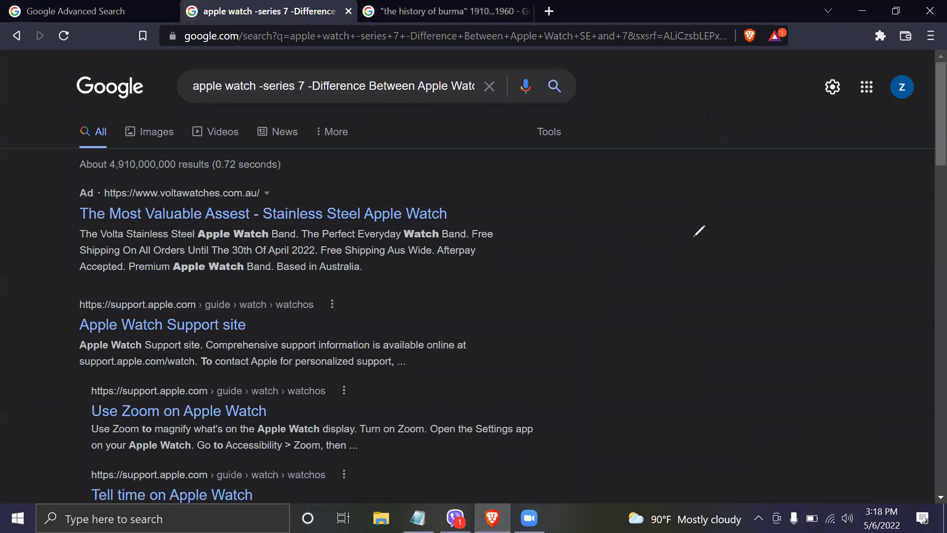
{"action": "key", "text": "ctrl+Tab"}
{"action": "key", "text": "ctrl+t"}
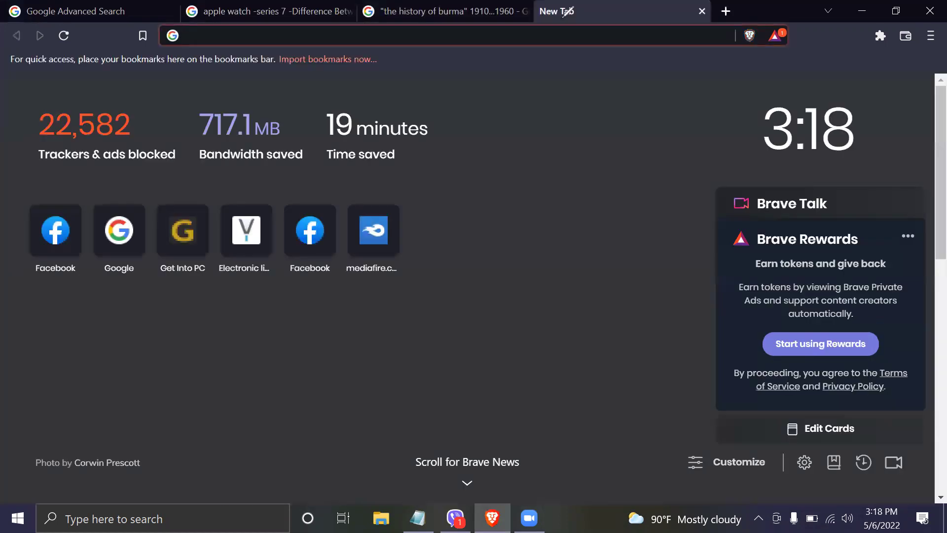
{"action": "type", "text": "goo"}
{"action": "key", "text": "BackSpace"}
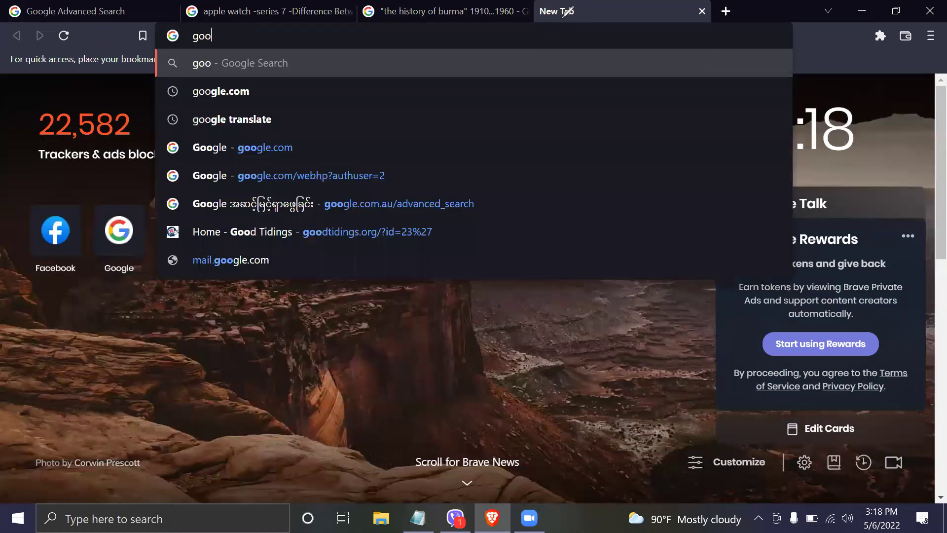
{"action": "left_click", "coordinate": [451, 89]}
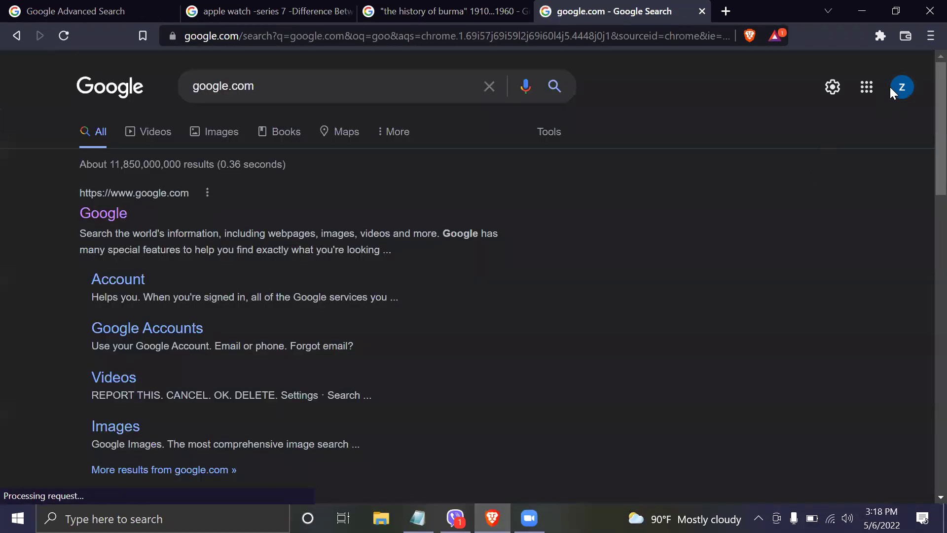
Step: Look through the Google account panel on the results page, then close it
{"action": "left_click", "coordinate": [895, 98]}
{"action": "scroll", "coordinate": [795, 286], "scroll_direction": "down", "scroll_amount": 4}
{"action": "scroll", "coordinate": [834, 211], "scroll_direction": "up", "scroll_amount": 4}
{"action": "left_click", "coordinate": [809, 94]}
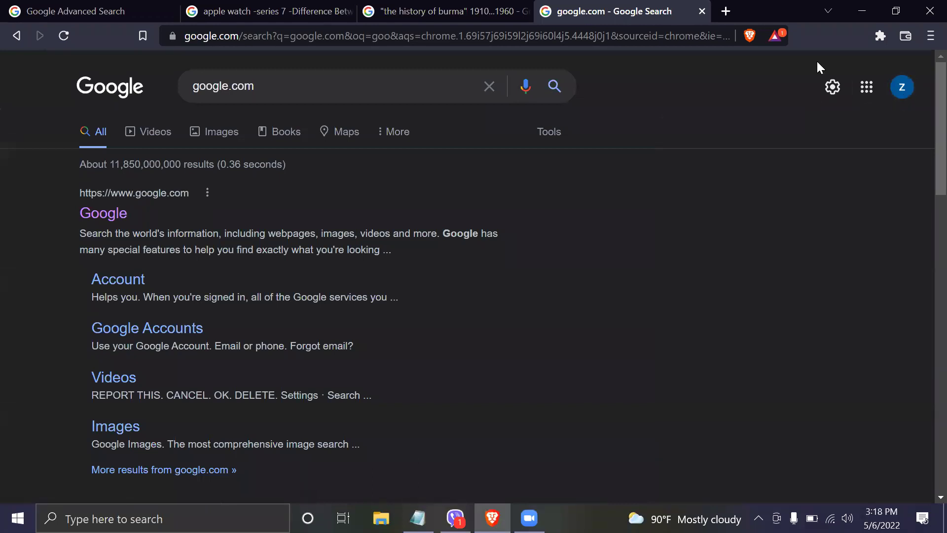
{"action": "mouse_move", "coordinate": [455, 518]}
Step: Set Advanced Search SafeSearch to 'Hide explicit results', then minimize the browser
{"action": "left_click", "coordinate": [100, 13]}
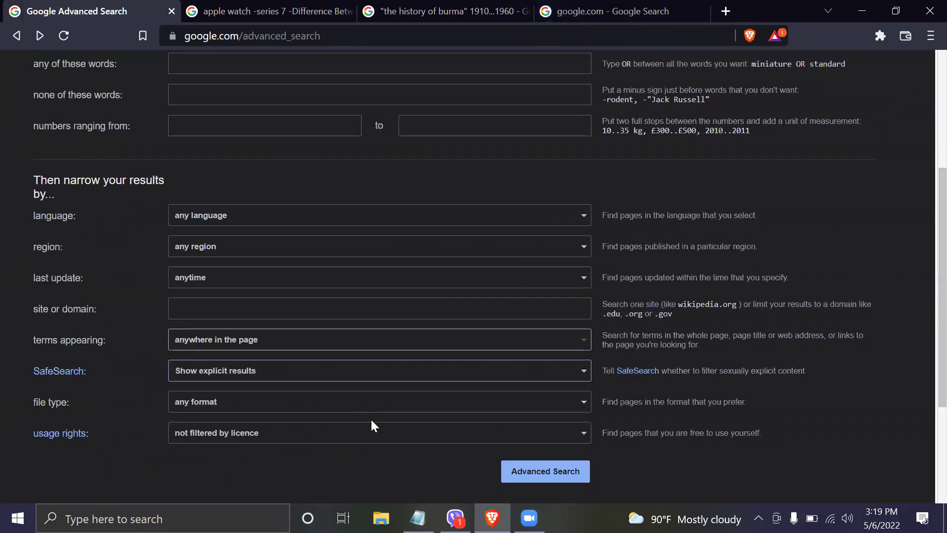
{"action": "left_click", "coordinate": [221, 378]}
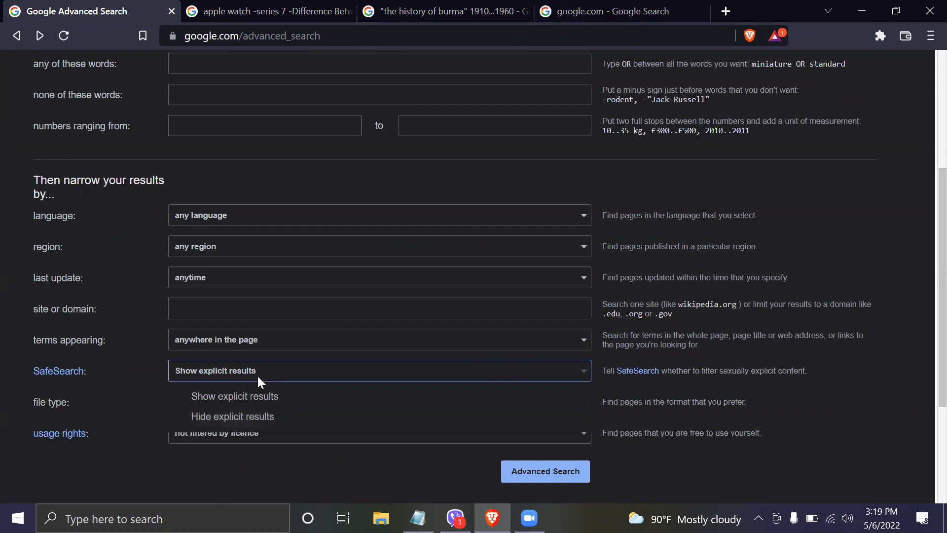
{"action": "left_click", "coordinate": [253, 417]}
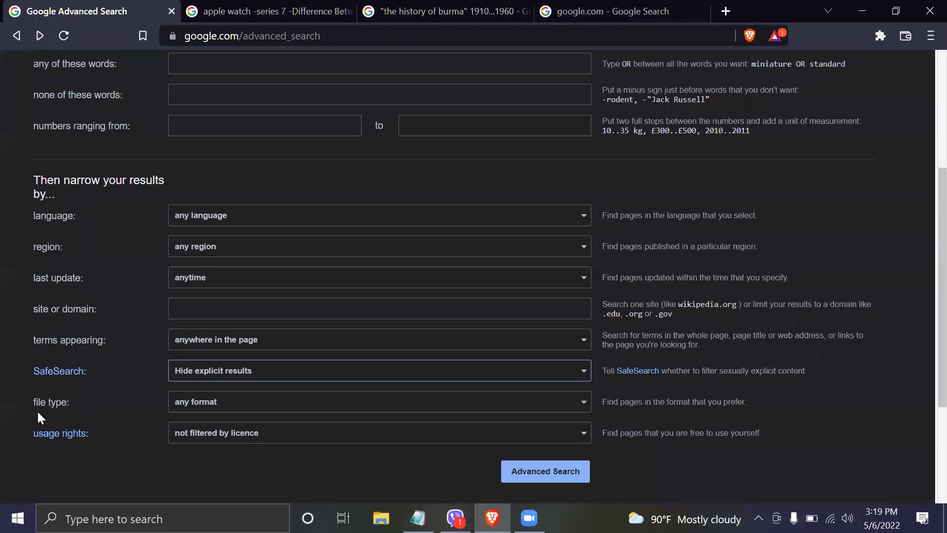
{"action": "left_click", "coordinate": [857, 13]}
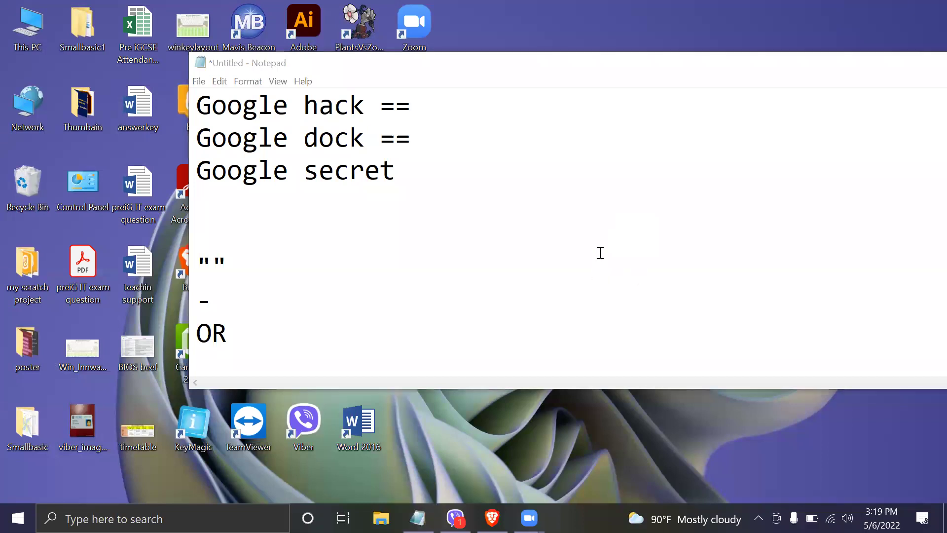
Step: Sketch marks over the notes, then add the lines Folder and File below OR
{"action": "mouse_move", "coordinate": [600, 163]}
{"action": "left_mouse_down"}
{"action": "mouse_move", "coordinate": [604, 227]}
{"action": "mouse_move", "coordinate": [623, 257]}
{"action": "left_mouse_up"}
{"action": "mouse_move", "coordinate": [641, 175]}
{"action": "left_mouse_down"}
{"action": "mouse_move", "coordinate": [648, 227]}
{"action": "mouse_move", "coordinate": [728, 230]}
{"action": "left_mouse_up"}
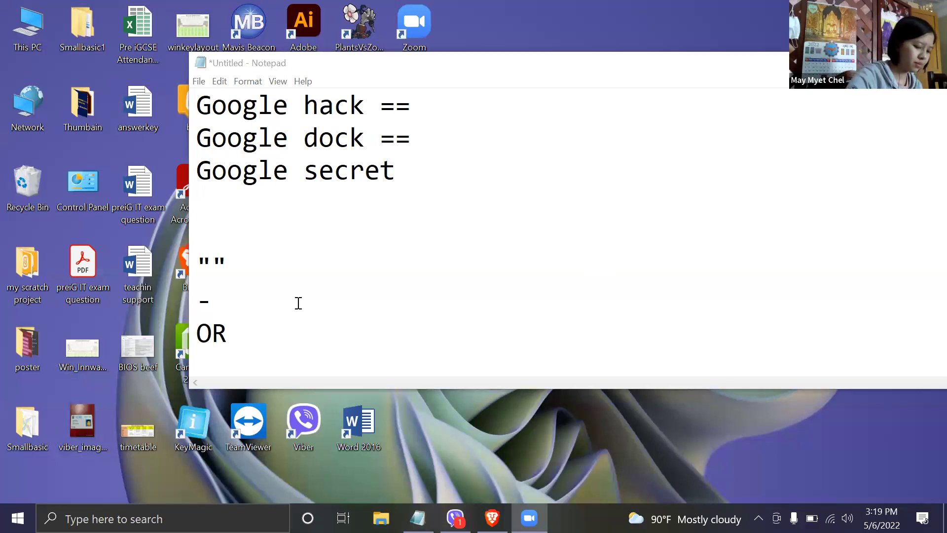
{"action": "key", "text": "Return"}
{"action": "key", "text": "Return"}
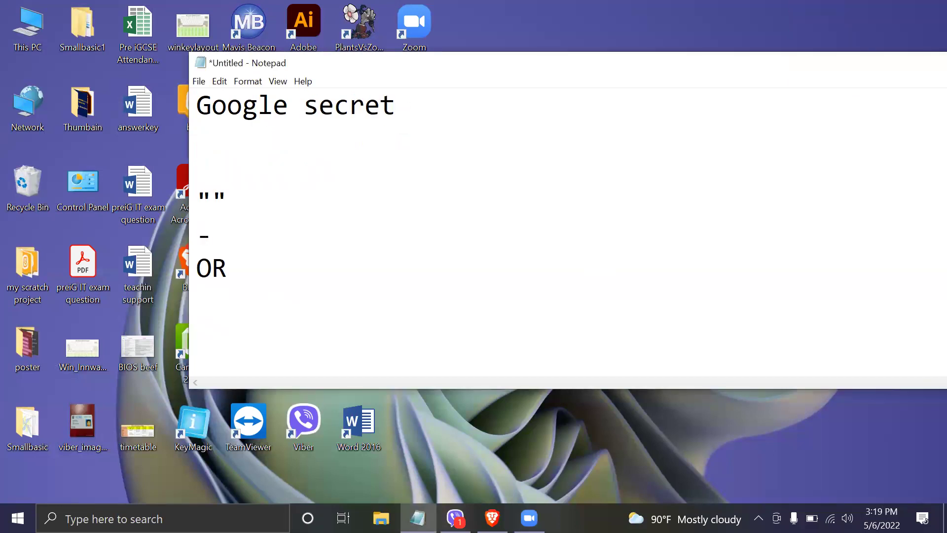
{"action": "type", "text": "Folder"}
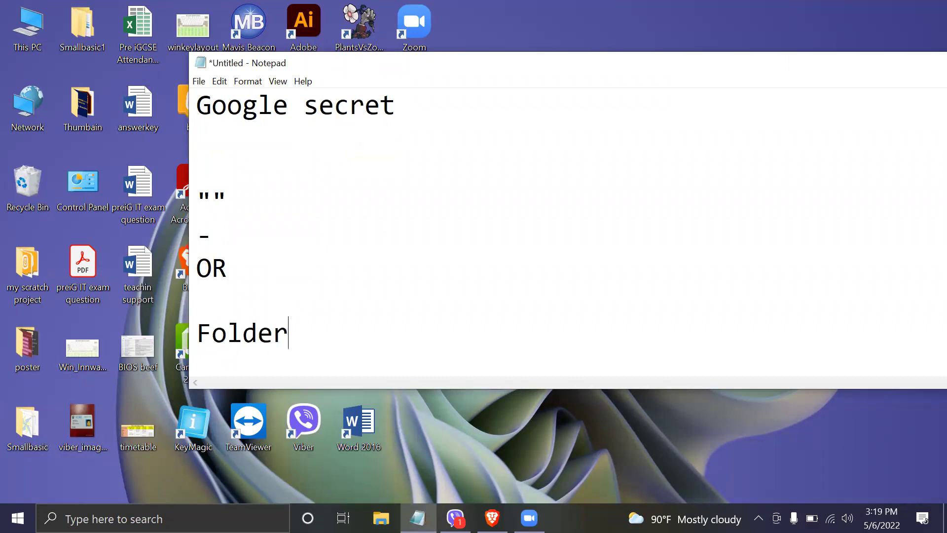
{"action": "key", "text": "Return"}
{"action": "type", "text": "File"}
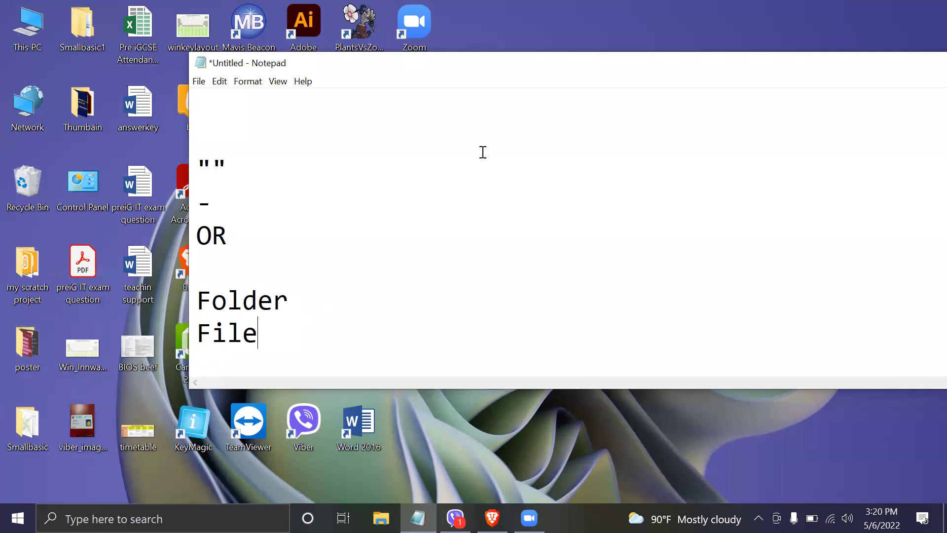
Step: Delete the old Google search notes above Folder, leaving only Folder and File
{"action": "left_click_drag", "start_coordinate": [245, 288], "coordinate": [188, 163]}
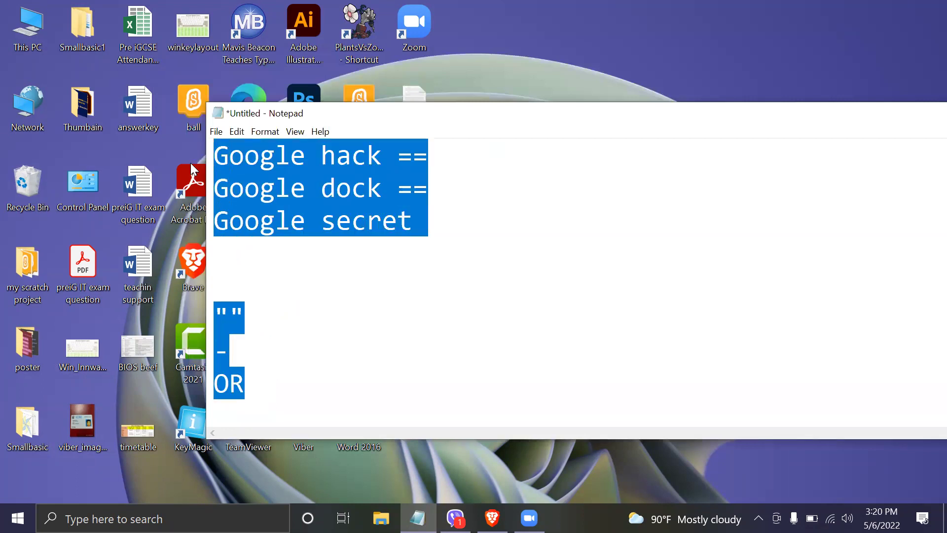
{"action": "key", "text": "BackSpace"}
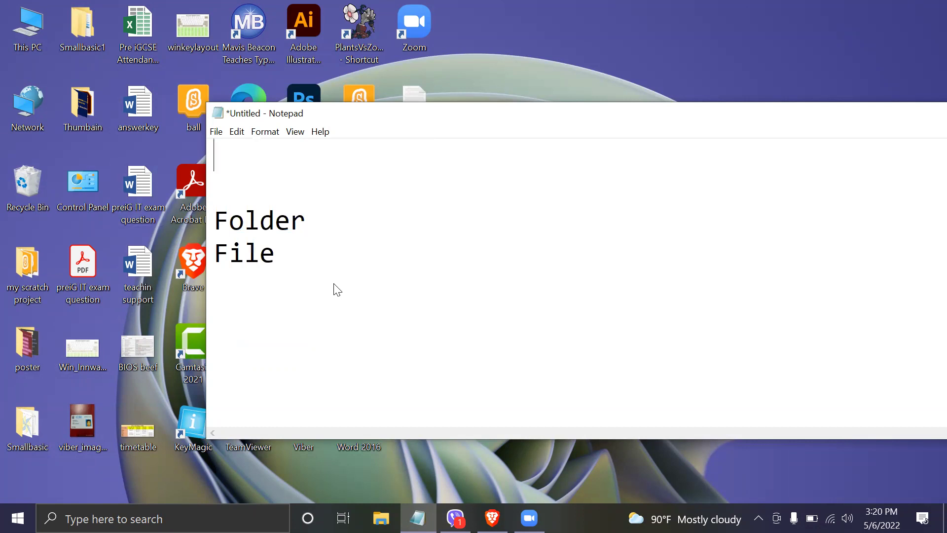
{"action": "key", "text": "Delete"}
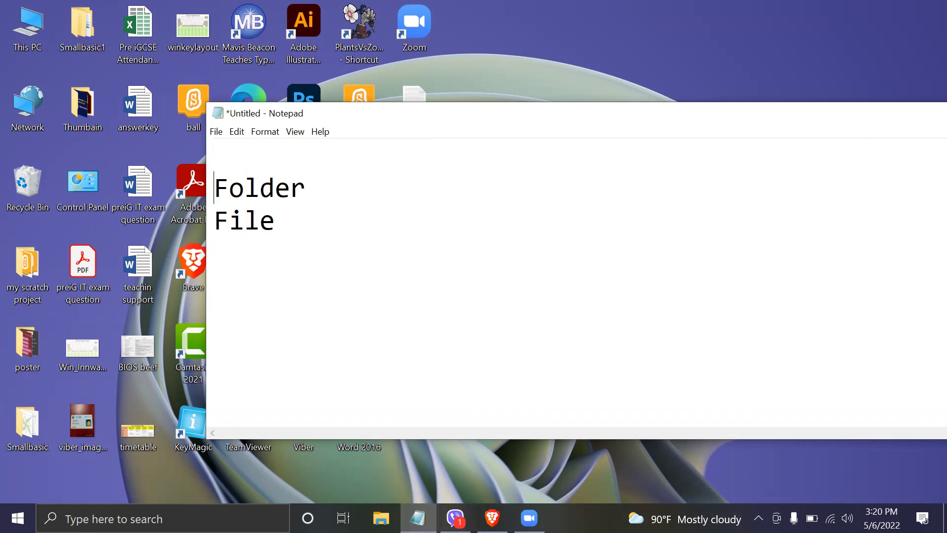
{"action": "left_click", "coordinate": [492, 517]}
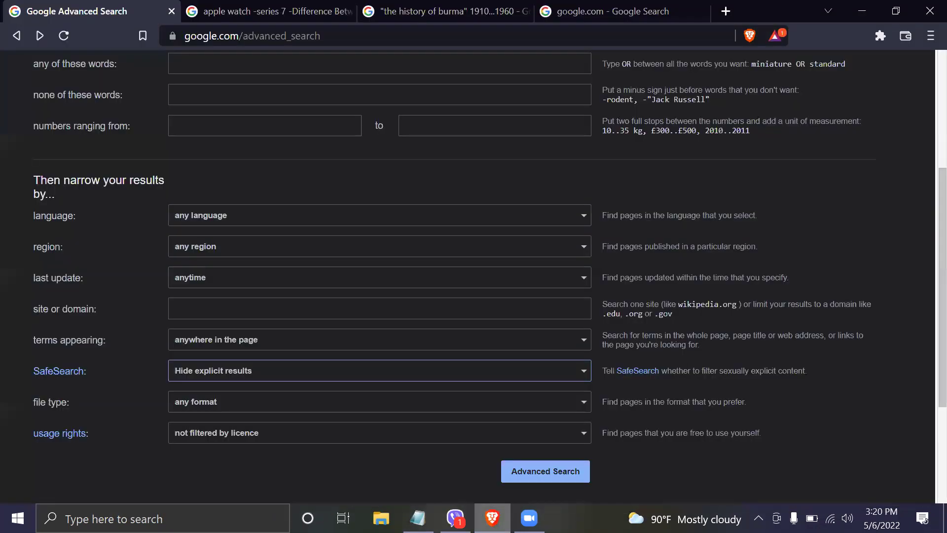
{"action": "left_click", "coordinate": [871, 10]}
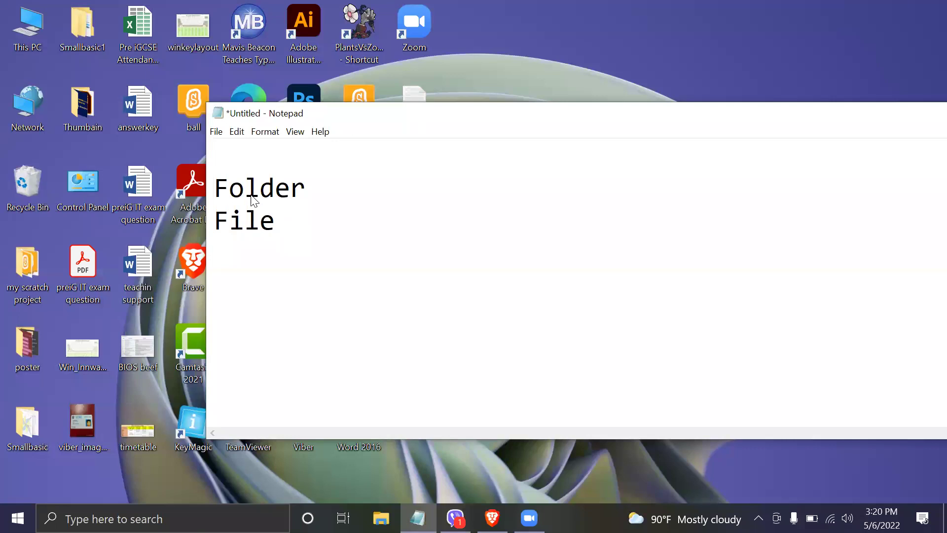
Step: Move the Notepad window to the right and bring up the desktop's context menu
{"action": "left_click_drag", "start_coordinate": [545, 123], "coordinate": [796, 113]}
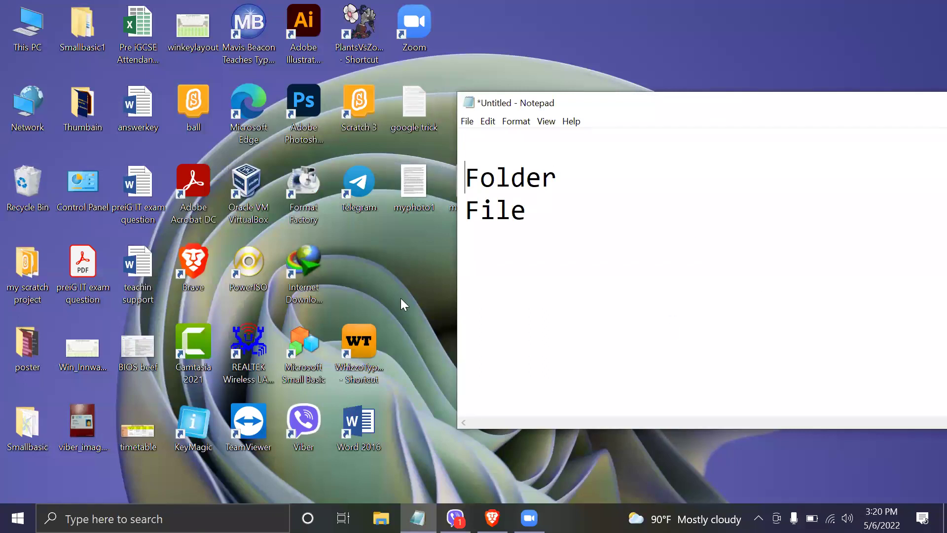
{"action": "right_click", "coordinate": [397, 248]}
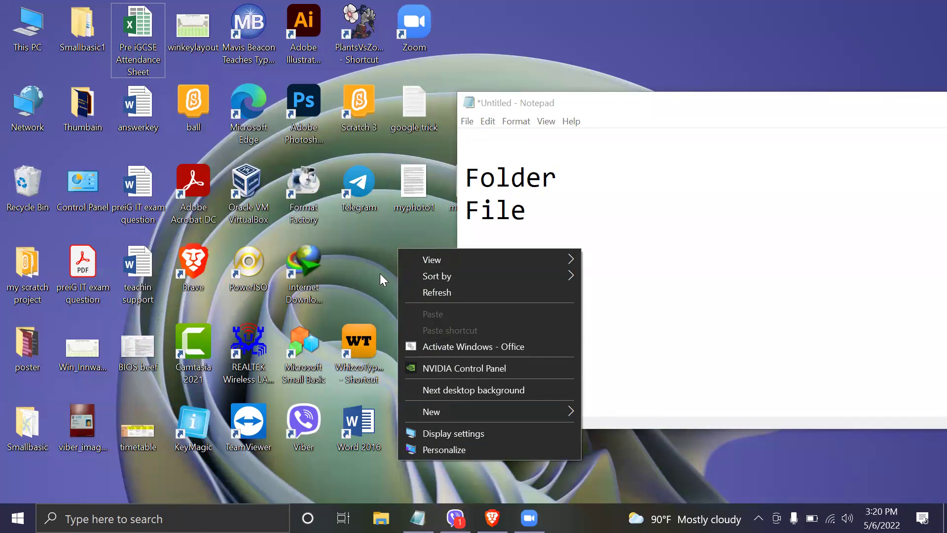
{"action": "key", "text": "Down"}
{"action": "key", "text": "Up"}
{"action": "key", "text": "Up"}
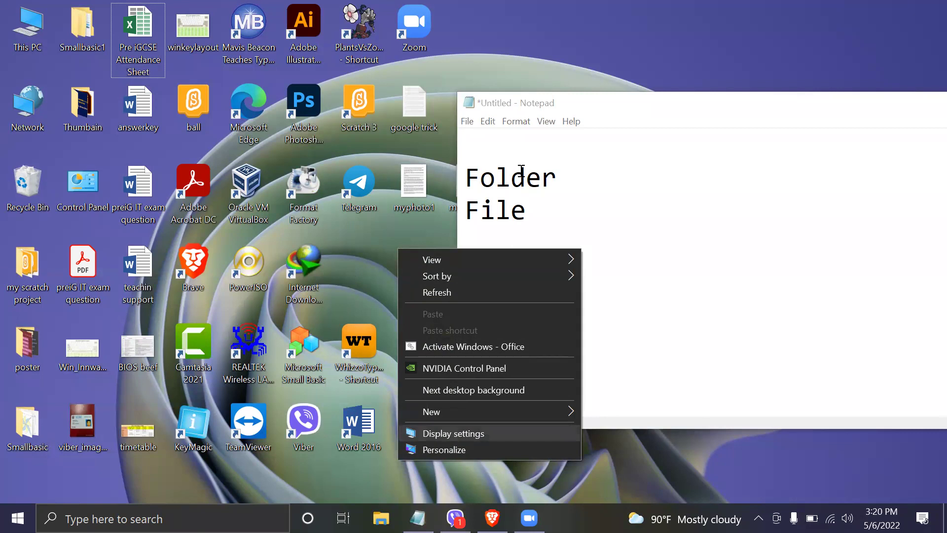
{"action": "left_click", "coordinate": [360, 236]}
{"action": "right_click", "coordinate": [359, 235]}
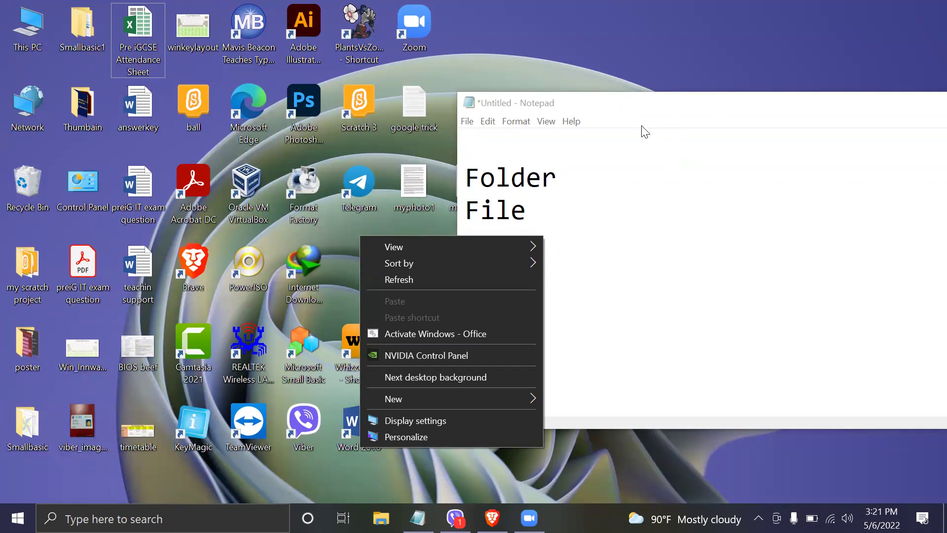
Step: Minimize Notepad and create a new desktop folder named 'movie'
{"action": "left_click", "coordinate": [566, 165]}
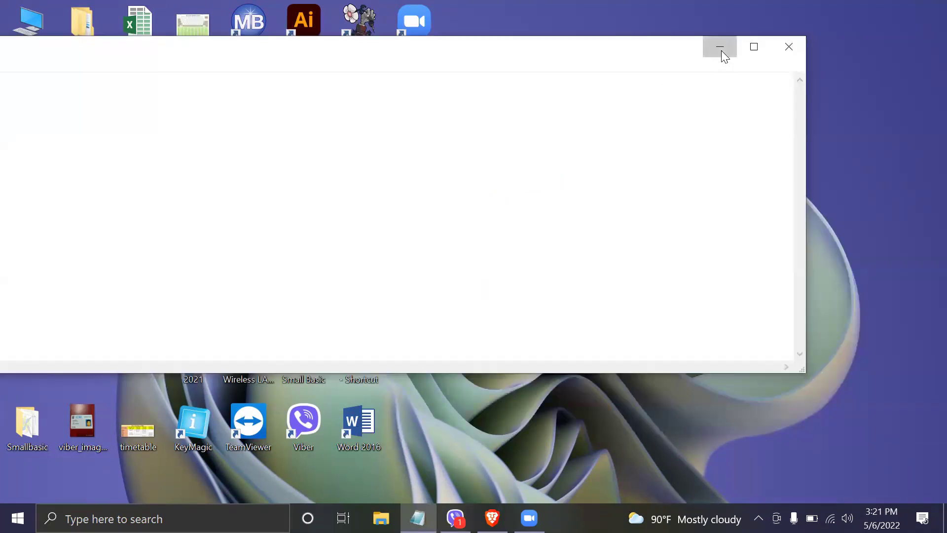
{"action": "left_click", "coordinate": [722, 50]}
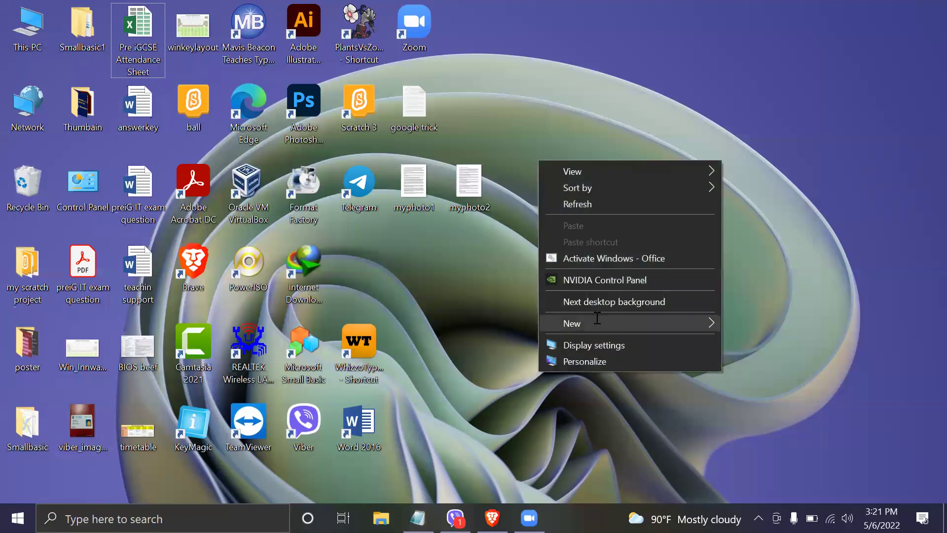
{"action": "mouse_move", "coordinate": [597, 321]}
{"action": "left_click", "coordinate": [736, 324]}
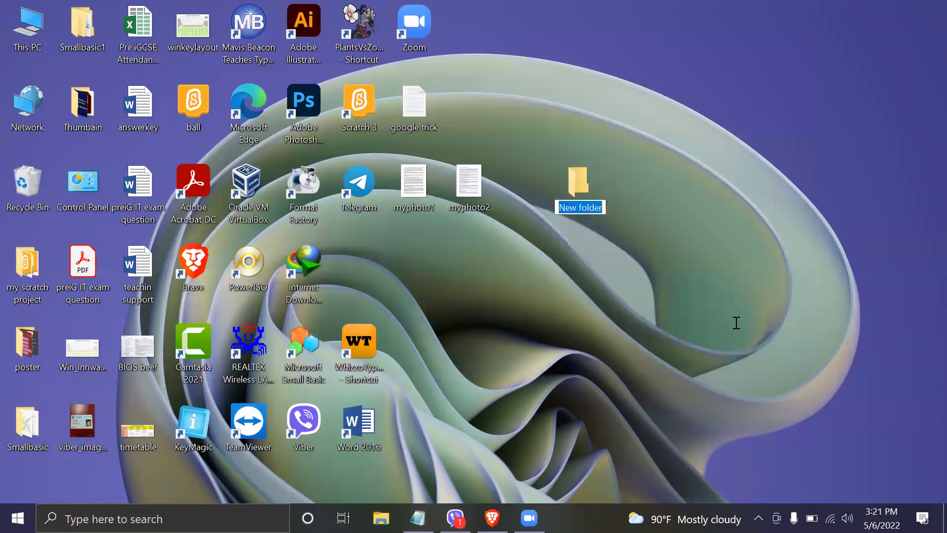
{"action": "type", "text": "movie"}
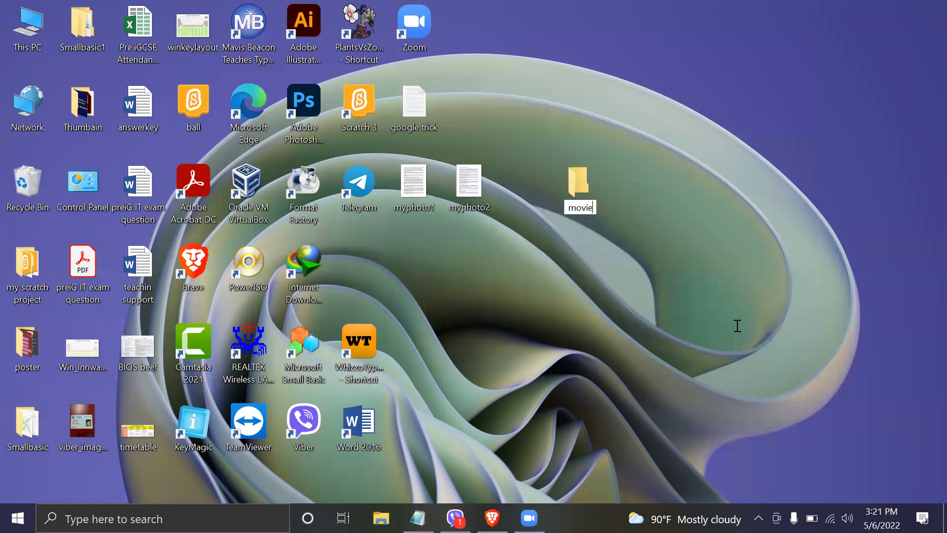
{"action": "key", "text": "Return"}
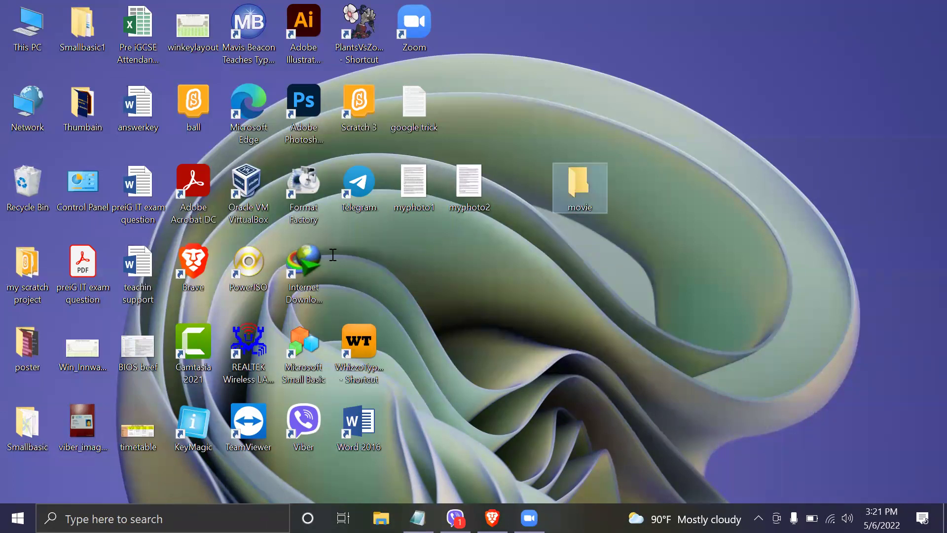
{"action": "double_click", "coordinate": [603, 188]}
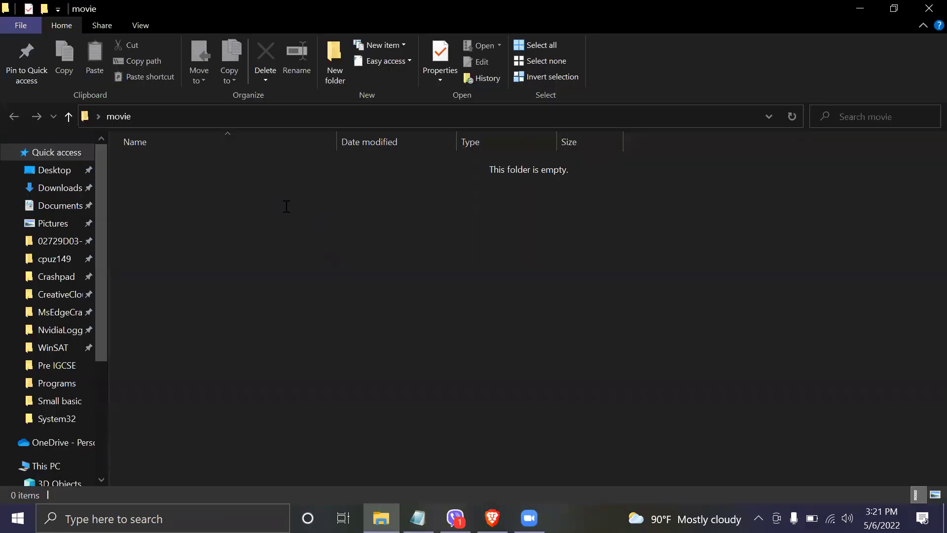
Step: Create a subfolder named 'chinesmovie' inside the movie folder
{"action": "right_click", "coordinate": [286, 206]}
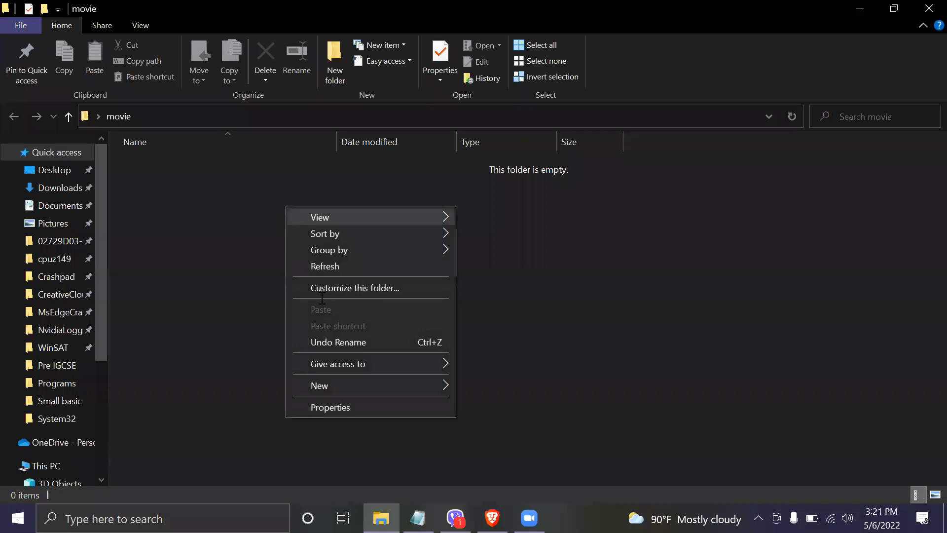
{"action": "mouse_move", "coordinate": [336, 385]}
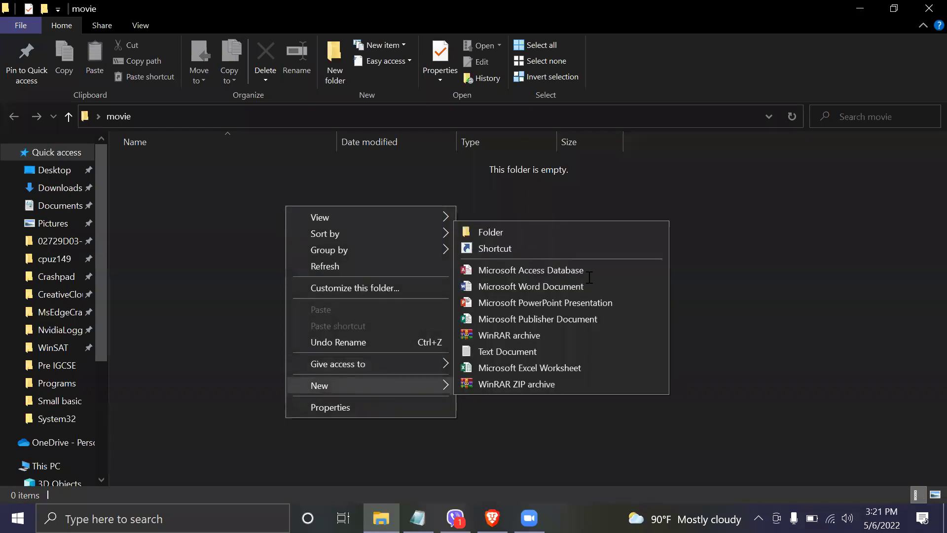
{"action": "left_click", "coordinate": [555, 230]}
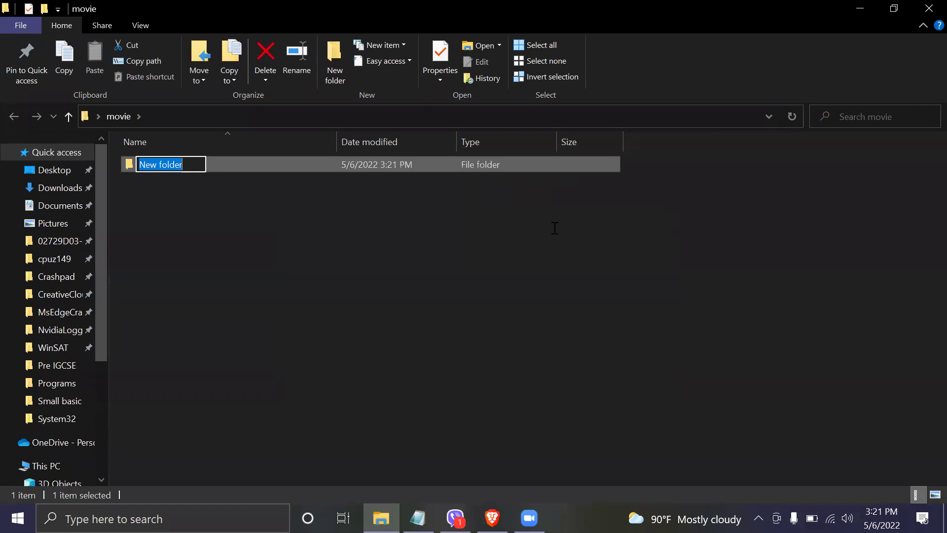
{"action": "type", "text": "chi"}
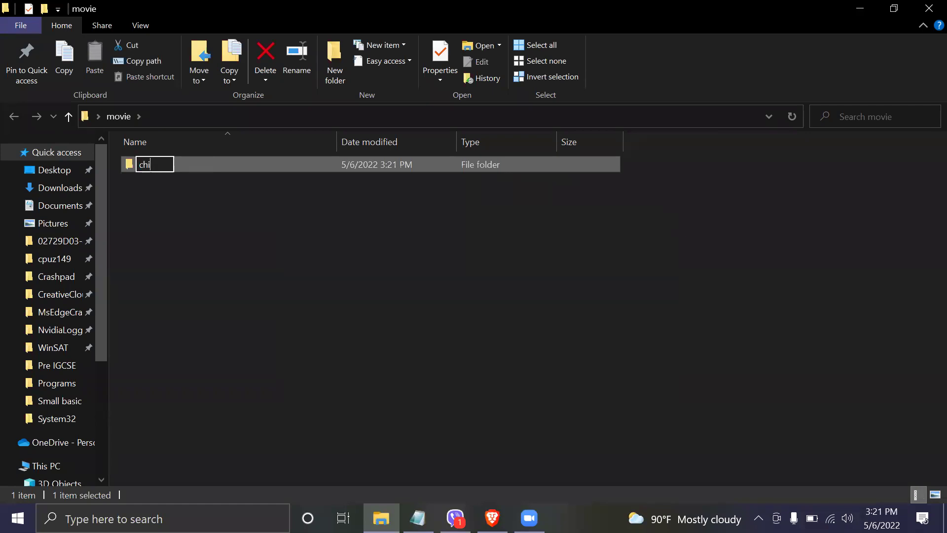
{"action": "type", "text": "nesmov"}
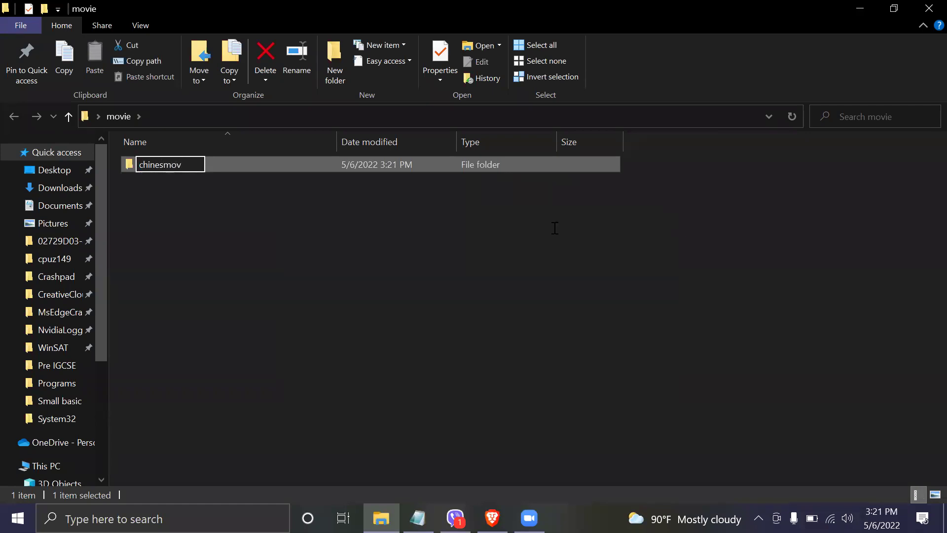
{"action": "type", "text": "ie"}
{"action": "key", "text": "Return"}
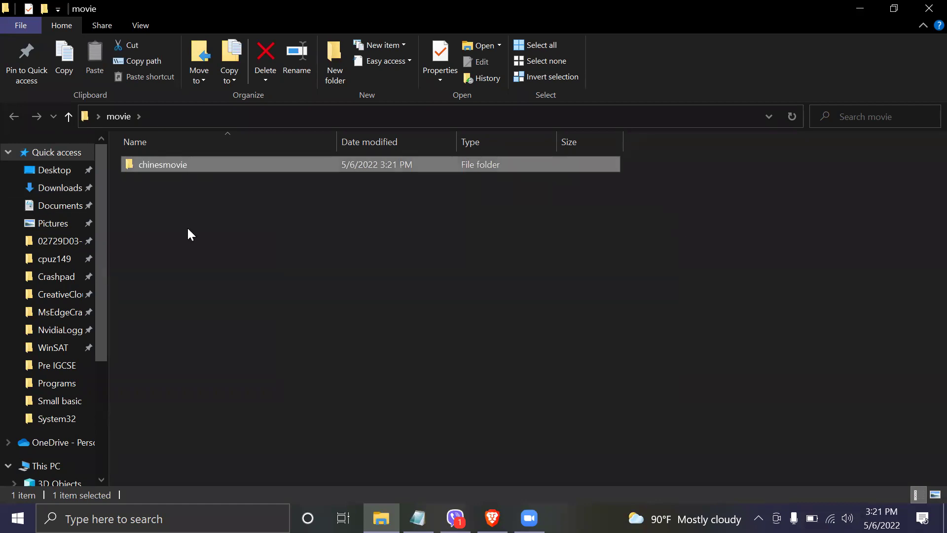
Step: Add a second subfolder named 'India movie' inside movie
{"action": "right_click", "coordinate": [270, 230]}
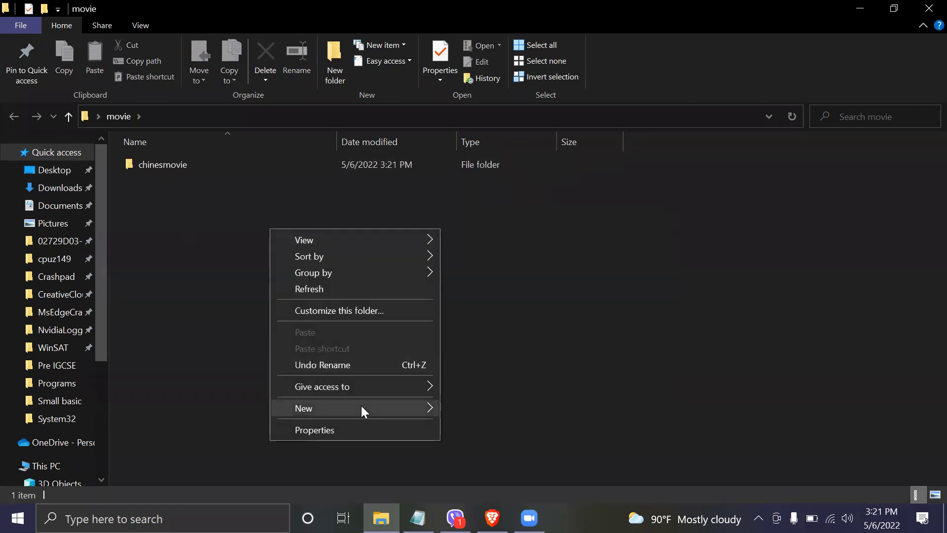
{"action": "mouse_move", "coordinate": [362, 408]}
{"action": "left_click", "coordinate": [543, 259]}
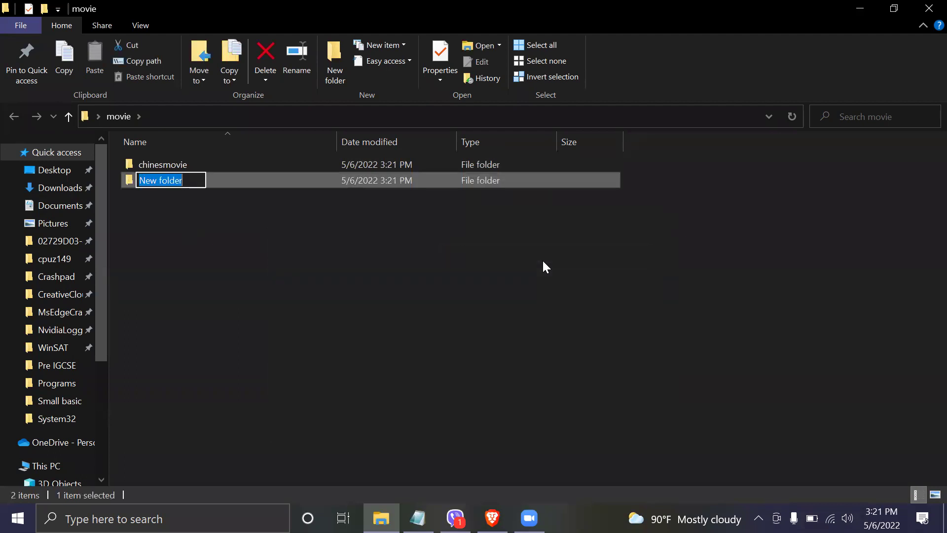
{"action": "key", "text": "BackSpace"}
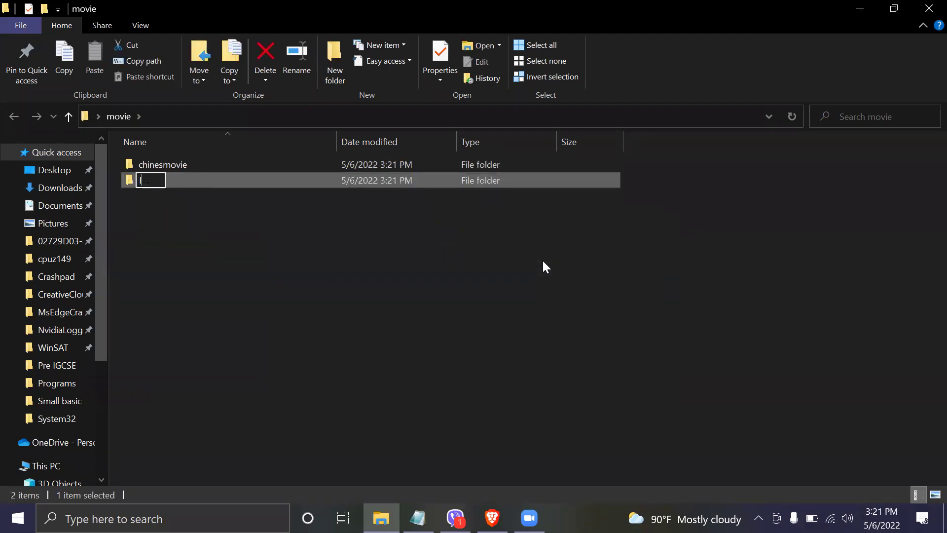
{"action": "type", "text": "India movie"}
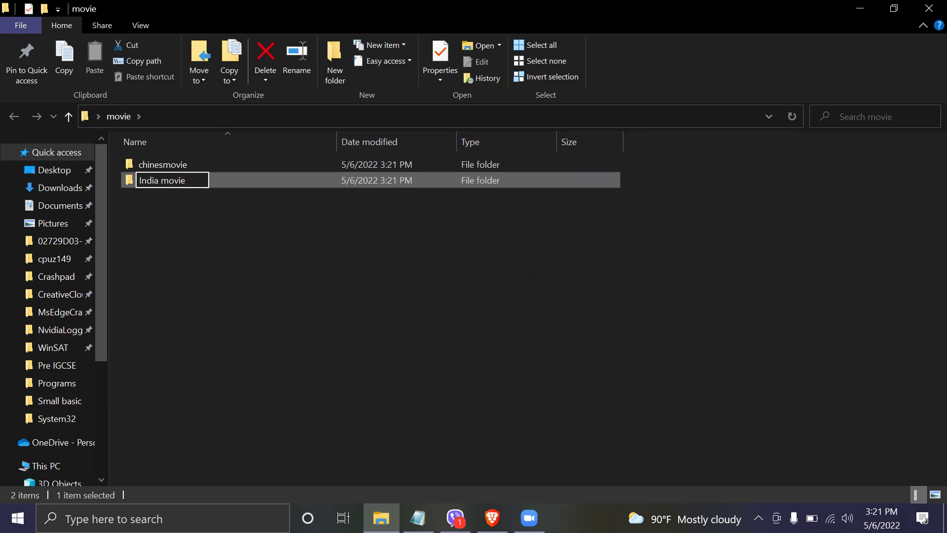
{"action": "key", "text": "Return"}
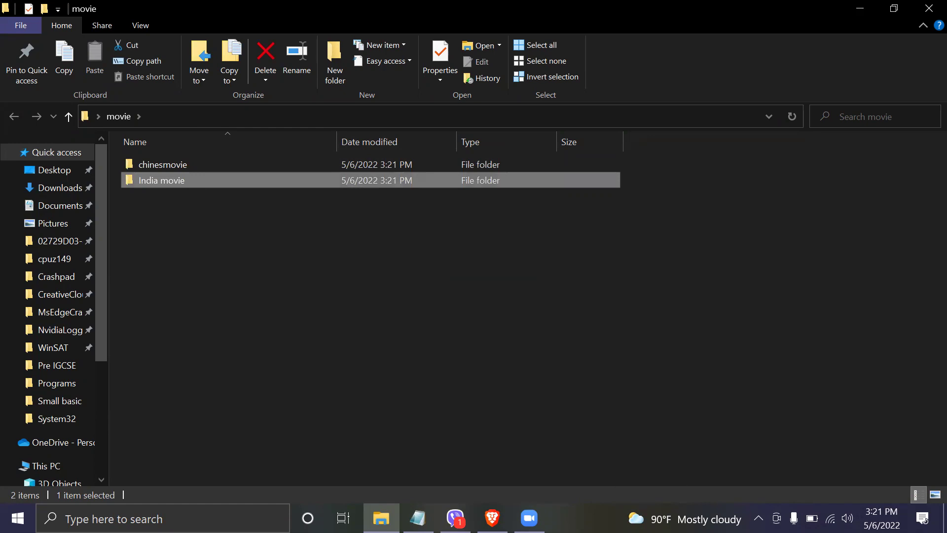
Step: Restore Notepad, remove the empty first line and insert a blank line before File
{"action": "left_click", "coordinate": [492, 519]}
{"action": "key", "text": "super+d"}
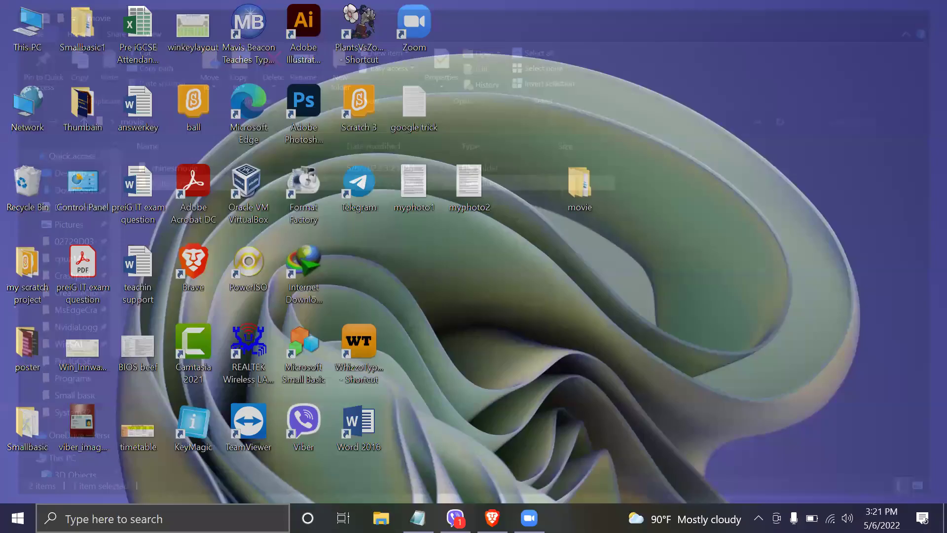
{"action": "left_click", "coordinate": [417, 518]}
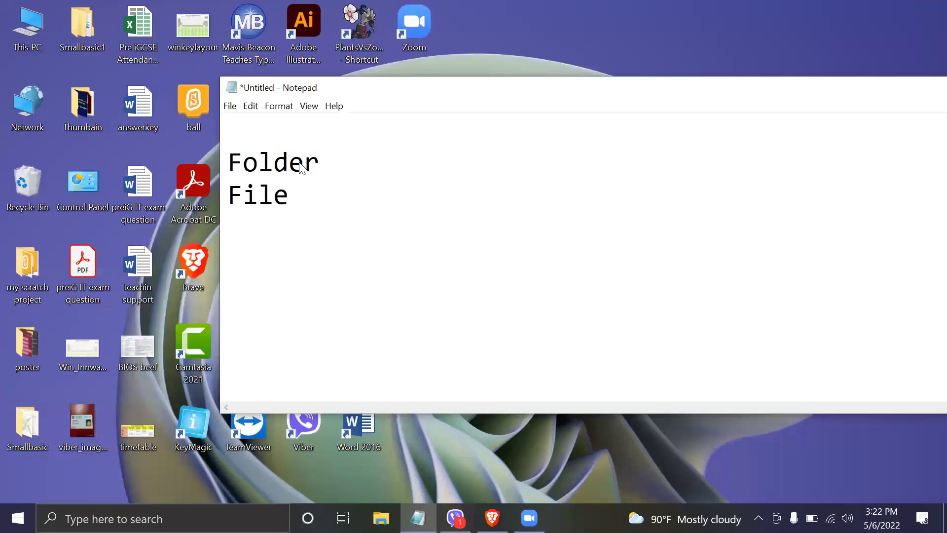
{"action": "key", "text": "BackSpace"}
{"action": "left_click", "coordinate": [229, 172]}
{"action": "key", "text": "Return"}
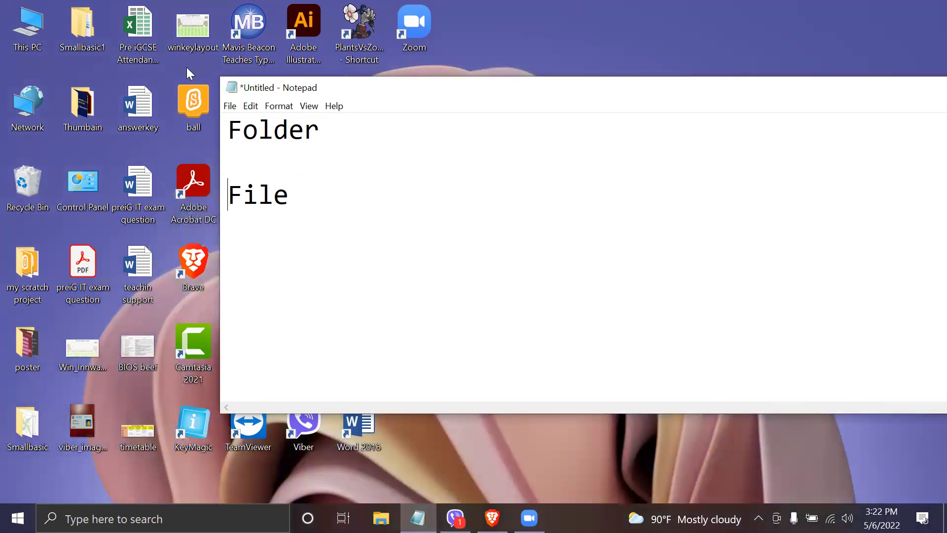
Step: Open the attendance spreadsheet, minimize Excel, and put the caret after File
{"action": "double_click", "coordinate": [141, 27]}
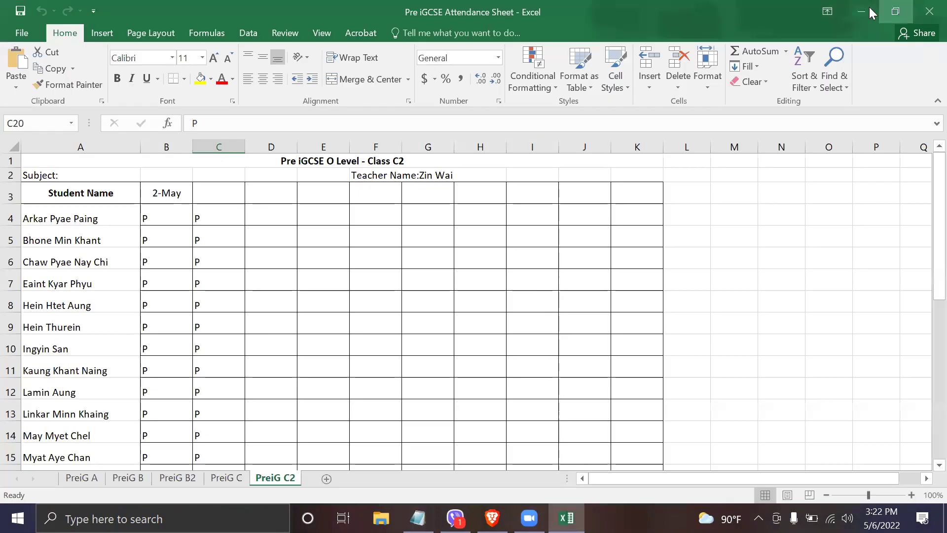
{"action": "left_click", "coordinate": [863, 10]}
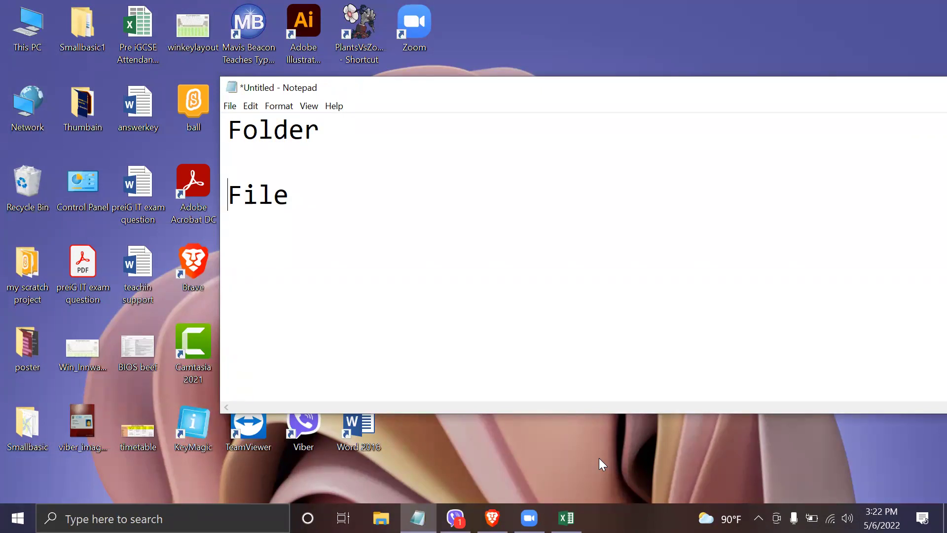
{"action": "left_click", "coordinate": [324, 206]}
{"action": "left_click", "coordinate": [560, 197]}
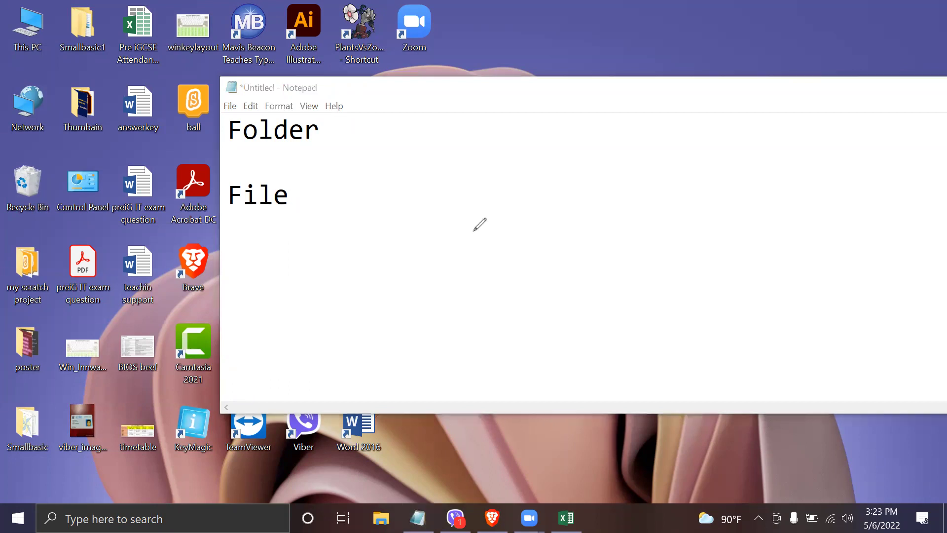
{"action": "mouse_move", "coordinate": [459, 189]}
{"action": "left_mouse_down"}
{"action": "mouse_move", "coordinate": [496, 188]}
{"action": "mouse_move", "coordinate": [472, 233]}
{"action": "mouse_move", "coordinate": [489, 225]}
{"action": "left_mouse_up"}
{"action": "mouse_move", "coordinate": [454, 196]}
{"action": "left_mouse_down"}
{"action": "mouse_move", "coordinate": [504, 180]}
{"action": "mouse_move", "coordinate": [482, 206]}
{"action": "left_mouse_up"}
{"action": "left_click_drag", "start_coordinate": [462, 199], "coordinate": [477, 221]}
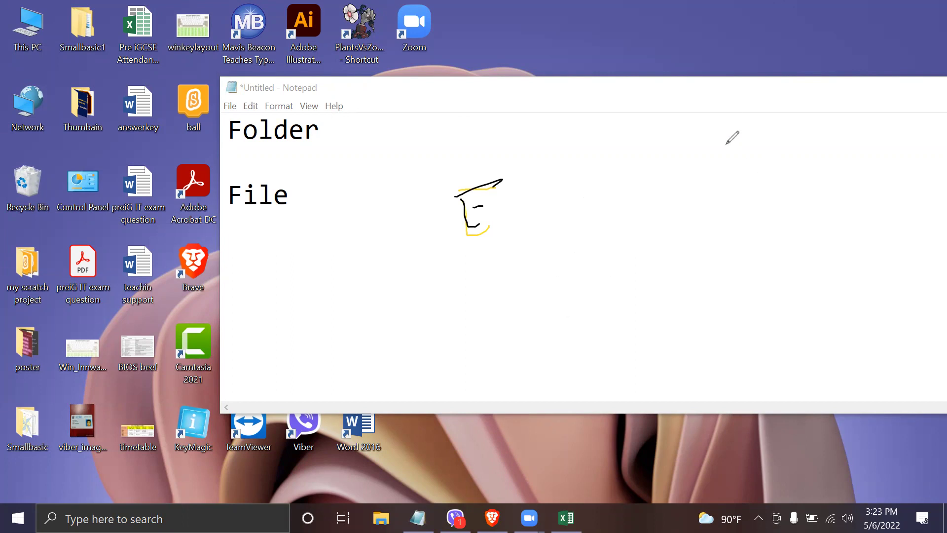
{"action": "mouse_move", "coordinate": [600, 171]}
{"action": "left_mouse_down"}
{"action": "mouse_move", "coordinate": [621, 253]}
{"action": "mouse_move", "coordinate": [617, 171]}
{"action": "left_mouse_up"}
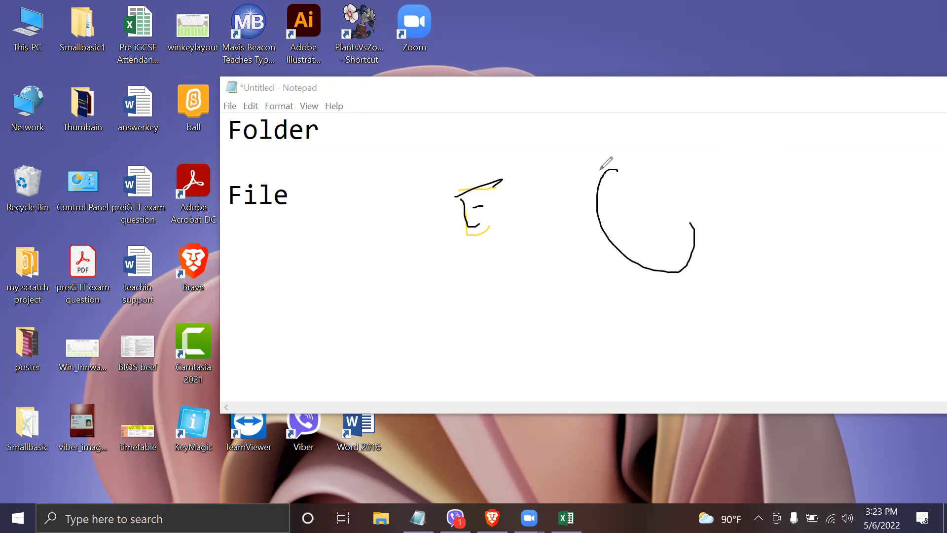
{"action": "mouse_move", "coordinate": [745, 176]}
{"action": "left_mouse_down"}
{"action": "mouse_move", "coordinate": [745, 165]}
{"action": "mouse_move", "coordinate": [864, 233]}
{"action": "left_mouse_up"}
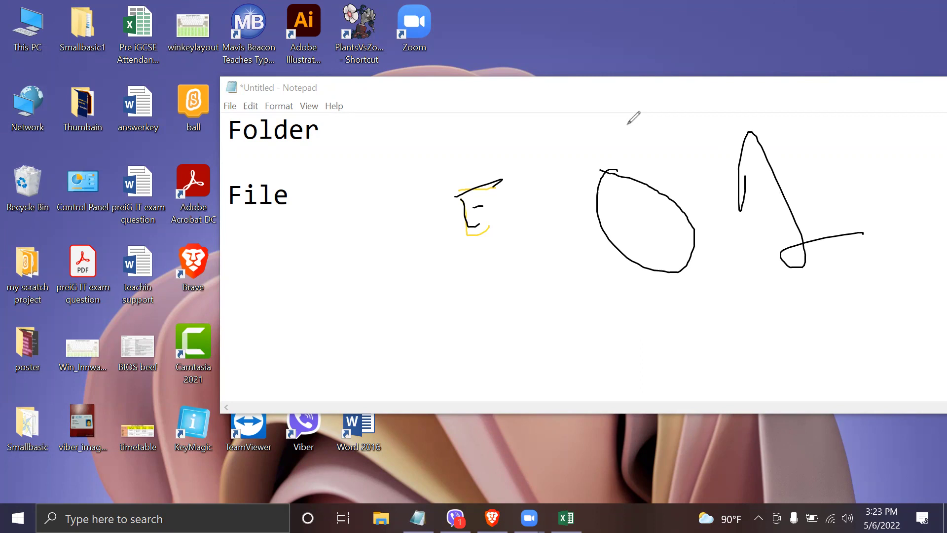
{"action": "key", "text": "e"}
{"action": "left_click_drag", "start_coordinate": [495, 234], "coordinate": [528, 158]}
{"action": "mouse_move", "coordinate": [592, 183]}
{"action": "left_mouse_down"}
{"action": "mouse_move", "coordinate": [630, 222]}
{"action": "mouse_move", "coordinate": [626, 258]}
{"action": "mouse_move", "coordinate": [645, 255]}
{"action": "left_mouse_up"}
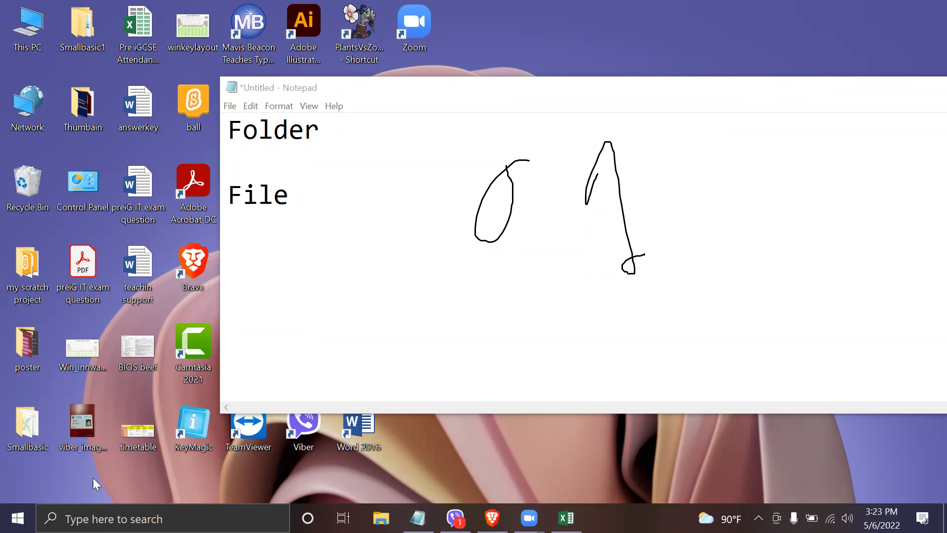
{"action": "left_click_drag", "start_coordinate": [302, 380], "coordinate": [368, 355]}
{"action": "left_click", "coordinate": [326, 347]}
{"action": "left_click_drag", "start_coordinate": [426, 360], "coordinate": [398, 391]}
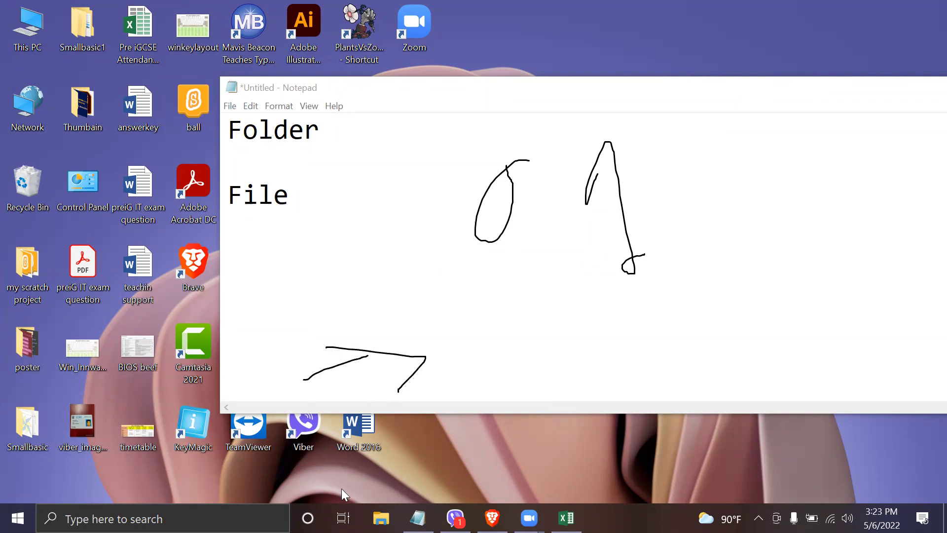
{"action": "mouse_move", "coordinate": [476, 336]}
{"action": "left_mouse_down"}
{"action": "mouse_move", "coordinate": [495, 364]}
{"action": "mouse_move", "coordinate": [483, 340]}
{"action": "mouse_move", "coordinate": [562, 318]}
{"action": "left_mouse_up"}
{"action": "mouse_move", "coordinate": [641, 347]}
{"action": "left_mouse_down"}
{"action": "mouse_move", "coordinate": [656, 327]}
{"action": "mouse_move", "coordinate": [670, 364]}
{"action": "left_mouse_up"}
{"action": "left_click_drag", "start_coordinate": [665, 310], "coordinate": [683, 401]}
{"action": "left_click_drag", "start_coordinate": [693, 354], "coordinate": [706, 401]}
{"action": "left_click_drag", "start_coordinate": [731, 299], "coordinate": [736, 382]}
{"action": "left_click_drag", "start_coordinate": [735, 338], "coordinate": [736, 384]}
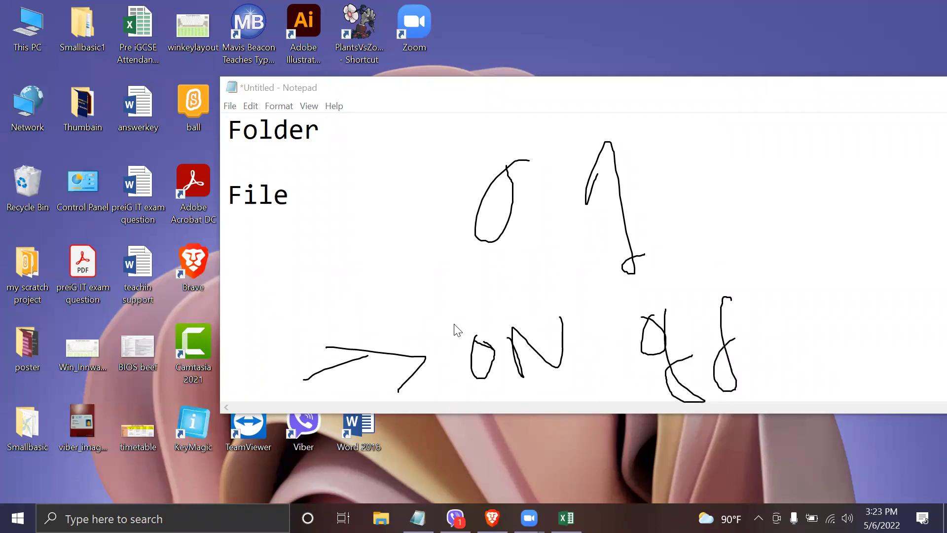
{"action": "mouse_move", "coordinate": [490, 302]}
{"action": "left_mouse_down"}
{"action": "mouse_move", "coordinate": [567, 302]}
{"action": "mouse_move", "coordinate": [448, 302]}
{"action": "left_mouse_up"}
{"action": "left_click_drag", "start_coordinate": [586, 296], "coordinate": [593, 327]}
{"action": "mouse_move", "coordinate": [516, 287]}
{"action": "left_mouse_down"}
{"action": "mouse_move", "coordinate": [608, 237]}
{"action": "mouse_move", "coordinate": [616, 255]}
{"action": "left_mouse_up"}
{"action": "mouse_move", "coordinate": [651, 312]}
{"action": "left_mouse_down"}
{"action": "mouse_move", "coordinate": [517, 260]}
{"action": "mouse_move", "coordinate": [508, 234]}
{"action": "mouse_move", "coordinate": [579, 265]}
{"action": "left_mouse_up"}
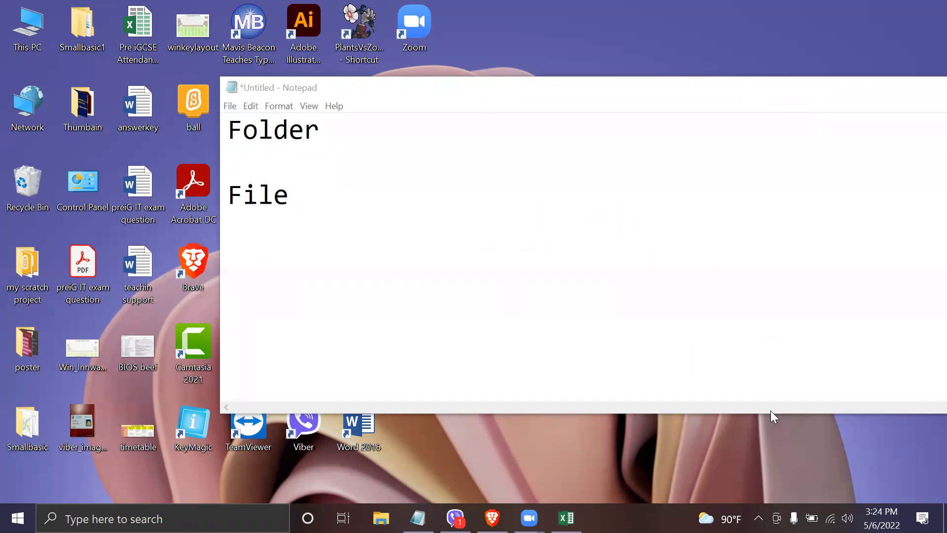
Step: Handwrite SINYV beside the notes and draw a speech bubble with a tail around it
{"action": "mouse_move", "coordinate": [635, 214]}
{"action": "left_mouse_down"}
{"action": "mouse_move", "coordinate": [549, 236]}
{"action": "mouse_move", "coordinate": [535, 269]}
{"action": "left_mouse_up"}
{"action": "left_click_drag", "start_coordinate": [598, 246], "coordinate": [601, 273]}
{"action": "left_click_drag", "start_coordinate": [598, 221], "coordinate": [603, 229]}
{"action": "mouse_move", "coordinate": [634, 273]}
{"action": "left_mouse_down"}
{"action": "mouse_move", "coordinate": [631, 230]}
{"action": "mouse_move", "coordinate": [705, 251]}
{"action": "left_mouse_up"}
{"action": "left_click_drag", "start_coordinate": [708, 229], "coordinate": [710, 295]}
{"action": "left_click_drag", "start_coordinate": [747, 229], "coordinate": [803, 211]}
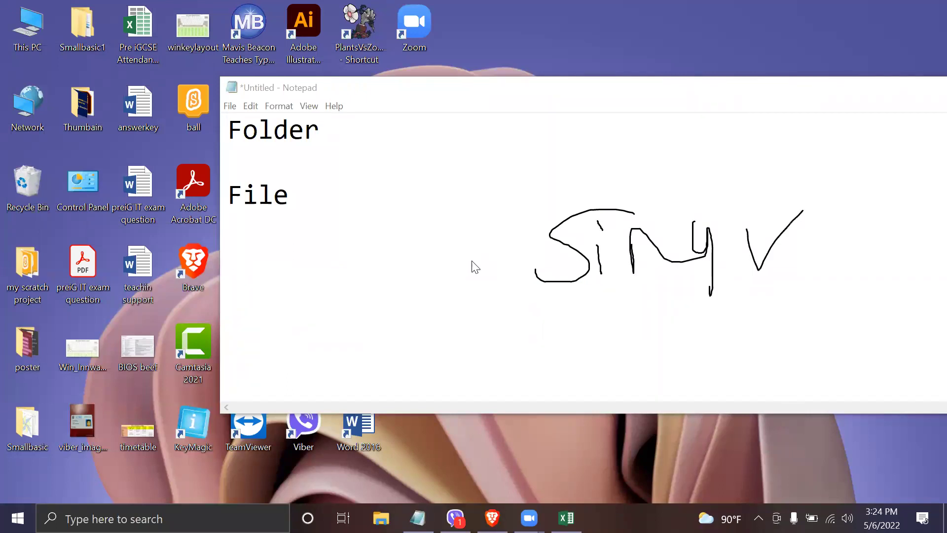
{"action": "mouse_move", "coordinate": [882, 245]}
{"action": "left_mouse_down"}
{"action": "mouse_move", "coordinate": [868, 277]}
{"action": "mouse_move", "coordinate": [921, 242]}
{"action": "mouse_move", "coordinate": [729, 354]}
{"action": "left_mouse_up"}
{"action": "left_click_drag", "start_coordinate": [500, 274], "coordinate": [468, 323]}
{"action": "left_click_drag", "start_coordinate": [443, 298], "coordinate": [498, 332]}
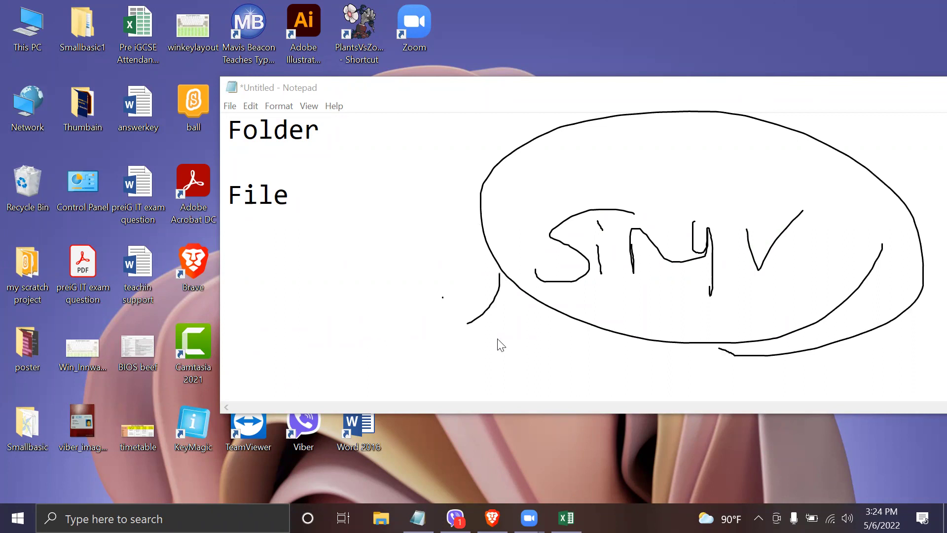
{"action": "left_click_drag", "start_coordinate": [329, 313], "coordinate": [330, 330]}
Step: Handwrite the word file below the bubble with an arrow pointing toward it
{"action": "mouse_move", "coordinate": [340, 377]}
{"action": "left_mouse_down"}
{"action": "mouse_move", "coordinate": [355, 348]}
{"action": "mouse_move", "coordinate": [361, 365]}
{"action": "left_mouse_up"}
{"action": "mouse_move", "coordinate": [377, 320]}
{"action": "left_mouse_down"}
{"action": "mouse_move", "coordinate": [383, 365]}
{"action": "mouse_move", "coordinate": [394, 363]}
{"action": "left_mouse_up"}
{"action": "left_click_drag", "start_coordinate": [404, 355], "coordinate": [406, 357]}
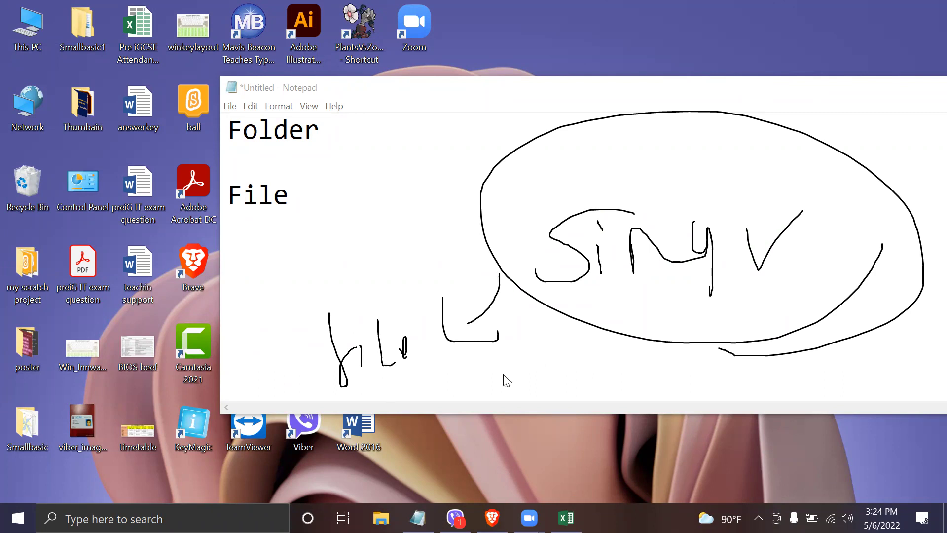
{"action": "mouse_move", "coordinate": [418, 360]}
{"action": "left_mouse_down"}
{"action": "mouse_move", "coordinate": [493, 359]}
{"action": "mouse_move", "coordinate": [499, 378]}
{"action": "left_mouse_up"}
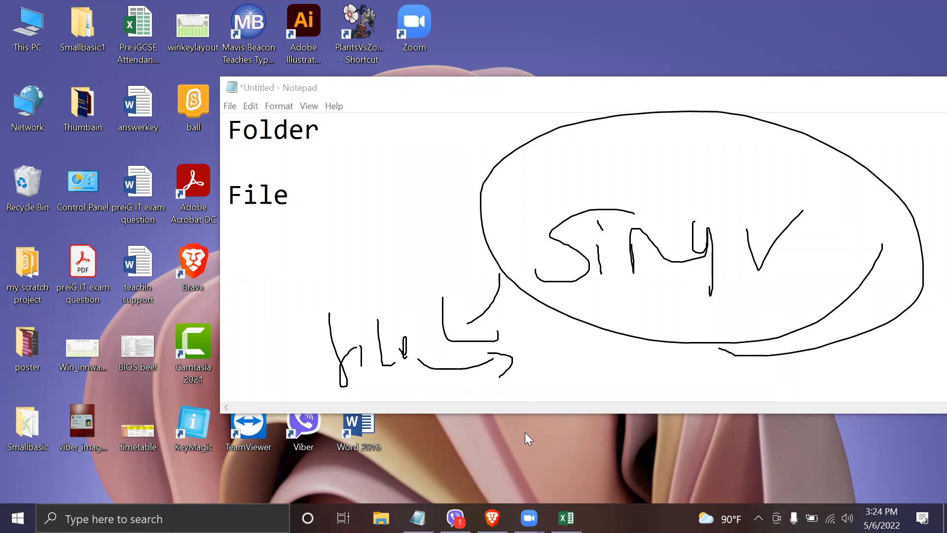
{"action": "mouse_move", "coordinate": [532, 385]}
{"action": "left_mouse_down"}
{"action": "mouse_move", "coordinate": [533, 360]}
{"action": "mouse_move", "coordinate": [571, 382]}
{"action": "left_mouse_up"}
Step: Handwrite a note above SINYV inside the bubble
{"action": "mouse_move", "coordinate": [587, 210]}
{"action": "left_mouse_down"}
{"action": "mouse_move", "coordinate": [595, 160]}
{"action": "mouse_move", "coordinate": [602, 202]}
{"action": "left_mouse_up"}
{"action": "mouse_move", "coordinate": [616, 158]}
{"action": "left_mouse_down"}
{"action": "mouse_move", "coordinate": [616, 187]}
{"action": "mouse_move", "coordinate": [705, 178]}
{"action": "left_mouse_up"}
{"action": "left_click", "coordinate": [704, 143]}
{"action": "left_click_drag", "start_coordinate": [704, 143], "coordinate": [706, 180]}
{"action": "left_click_drag", "start_coordinate": [693, 161], "coordinate": [737, 182]}
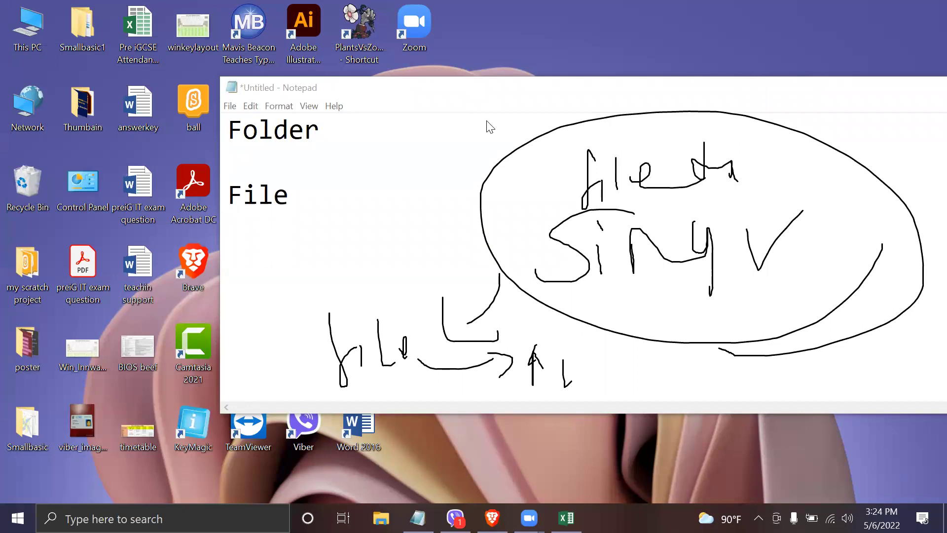